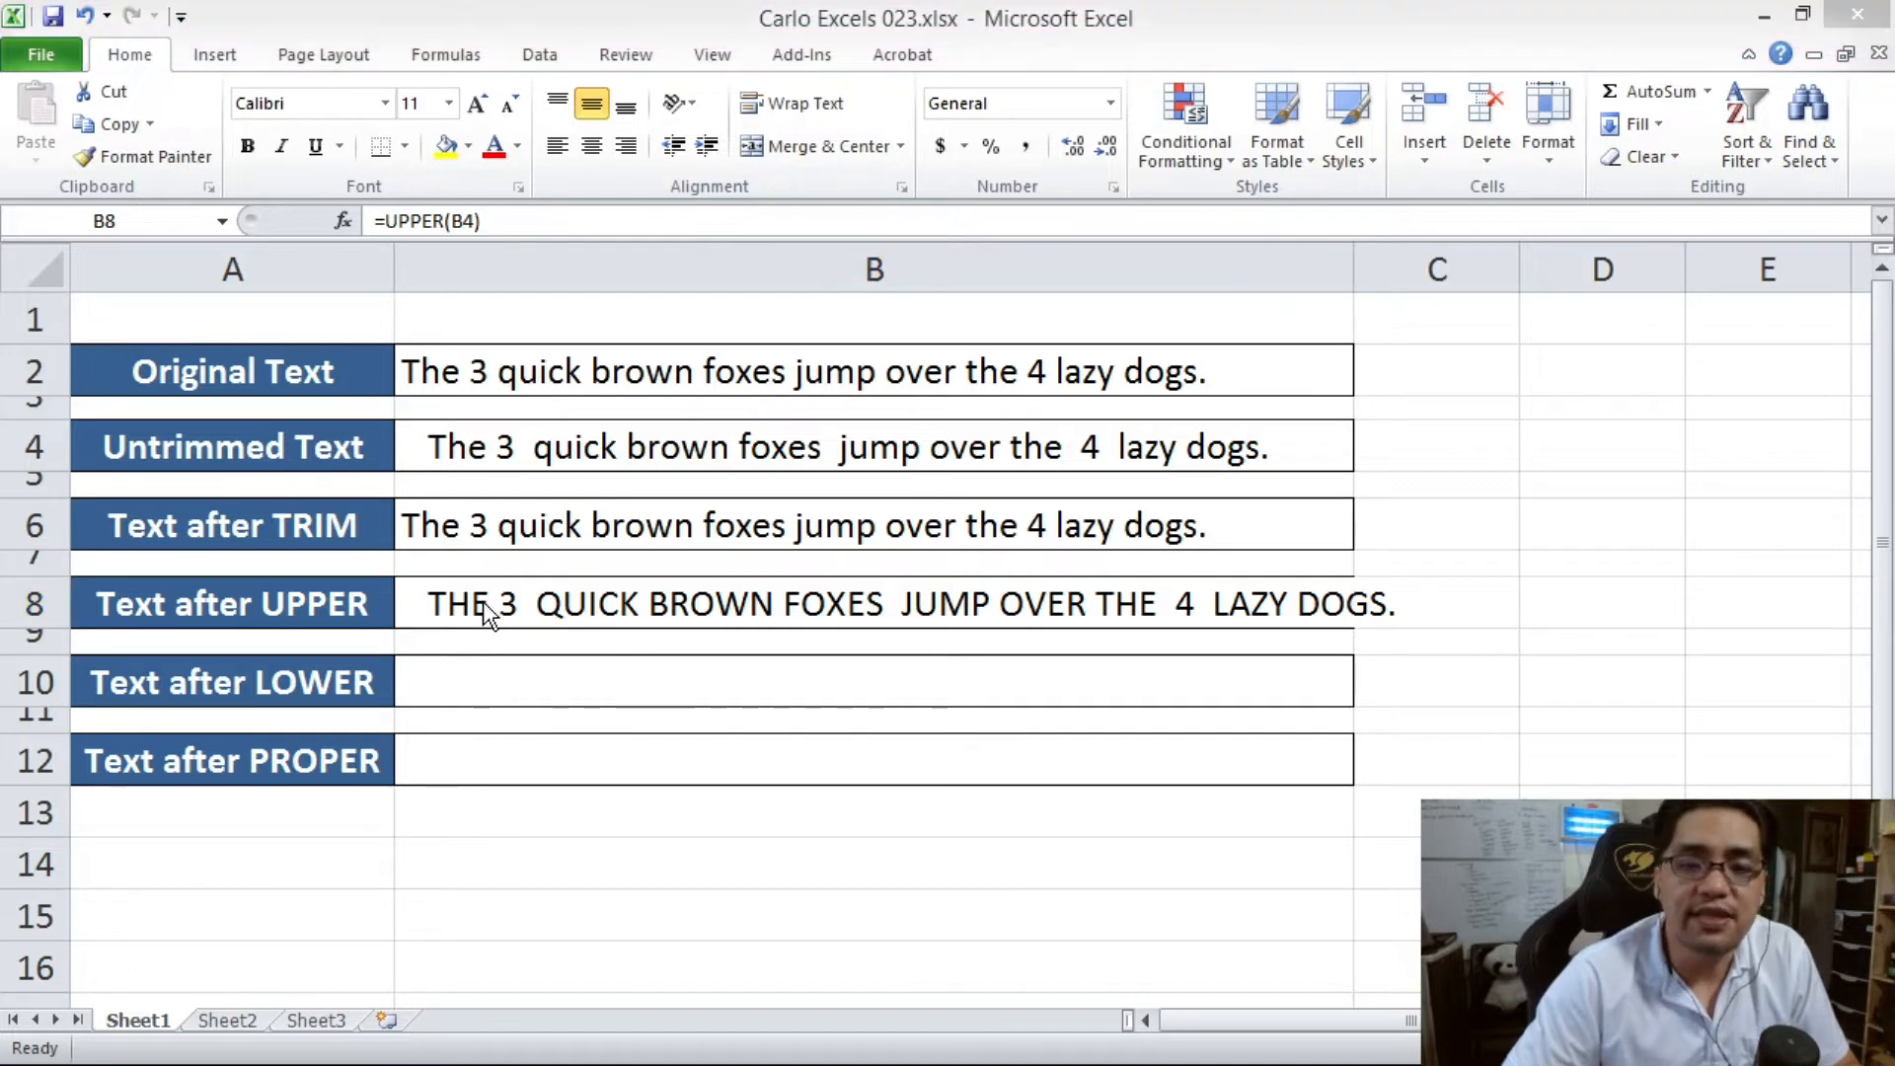
# Enter the formula =LOWER(B4) in the Text after LOWER cell, B10, to convert the untrimmed text to lowercase
pyautogui.click(485, 614)
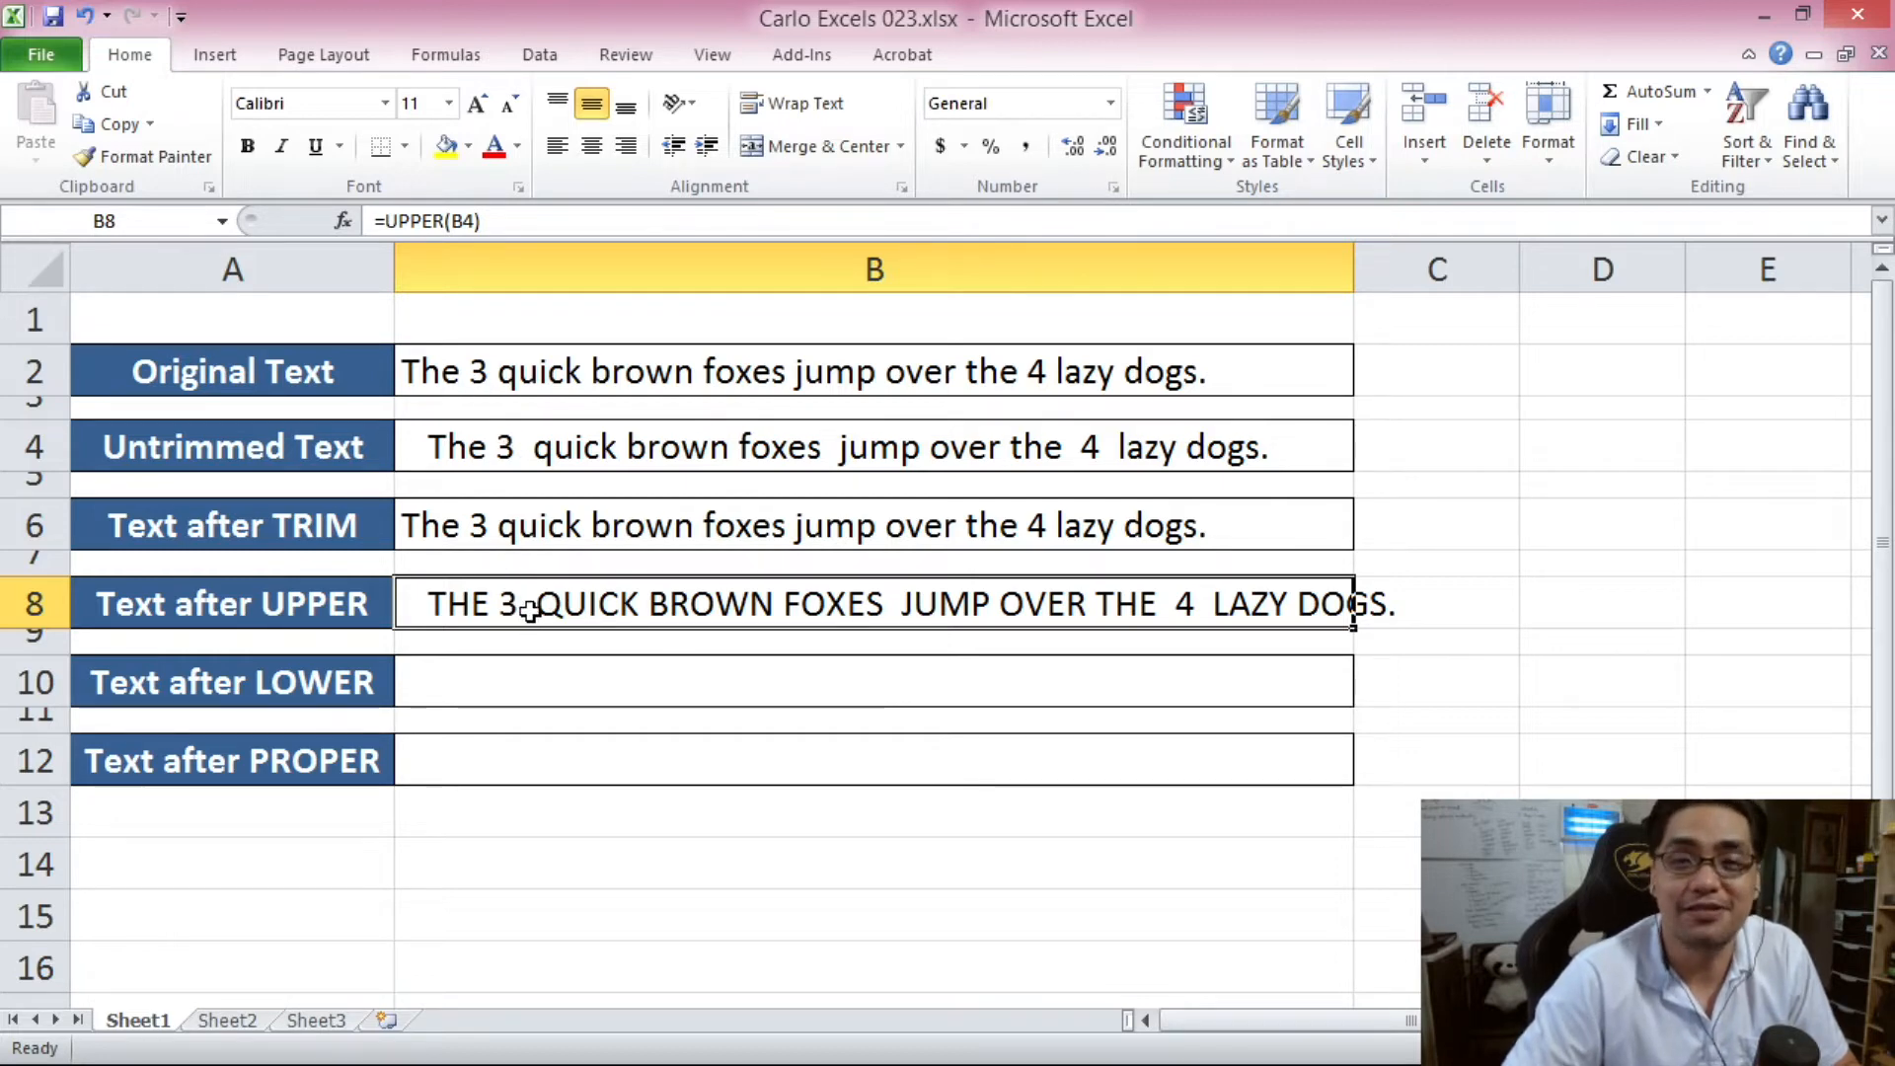
pyautogui.click(487, 691)
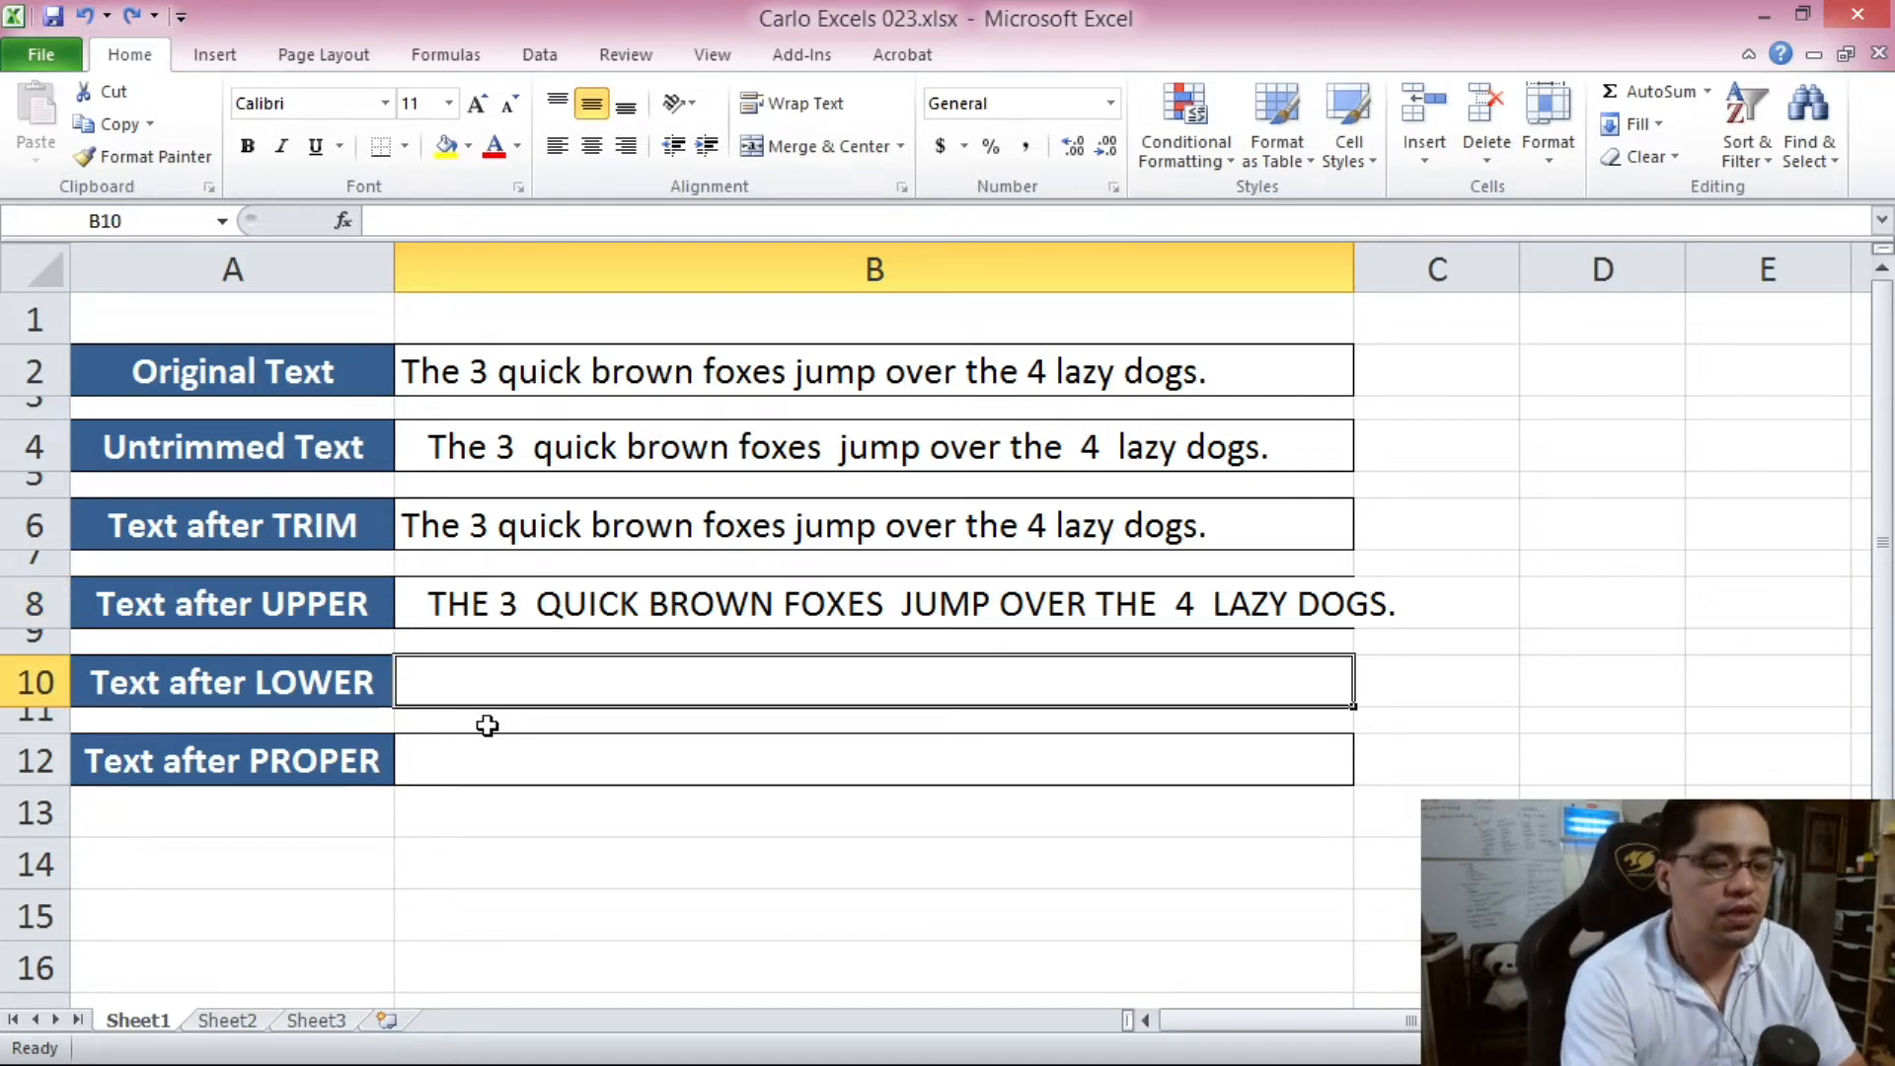
pyautogui.write('=')
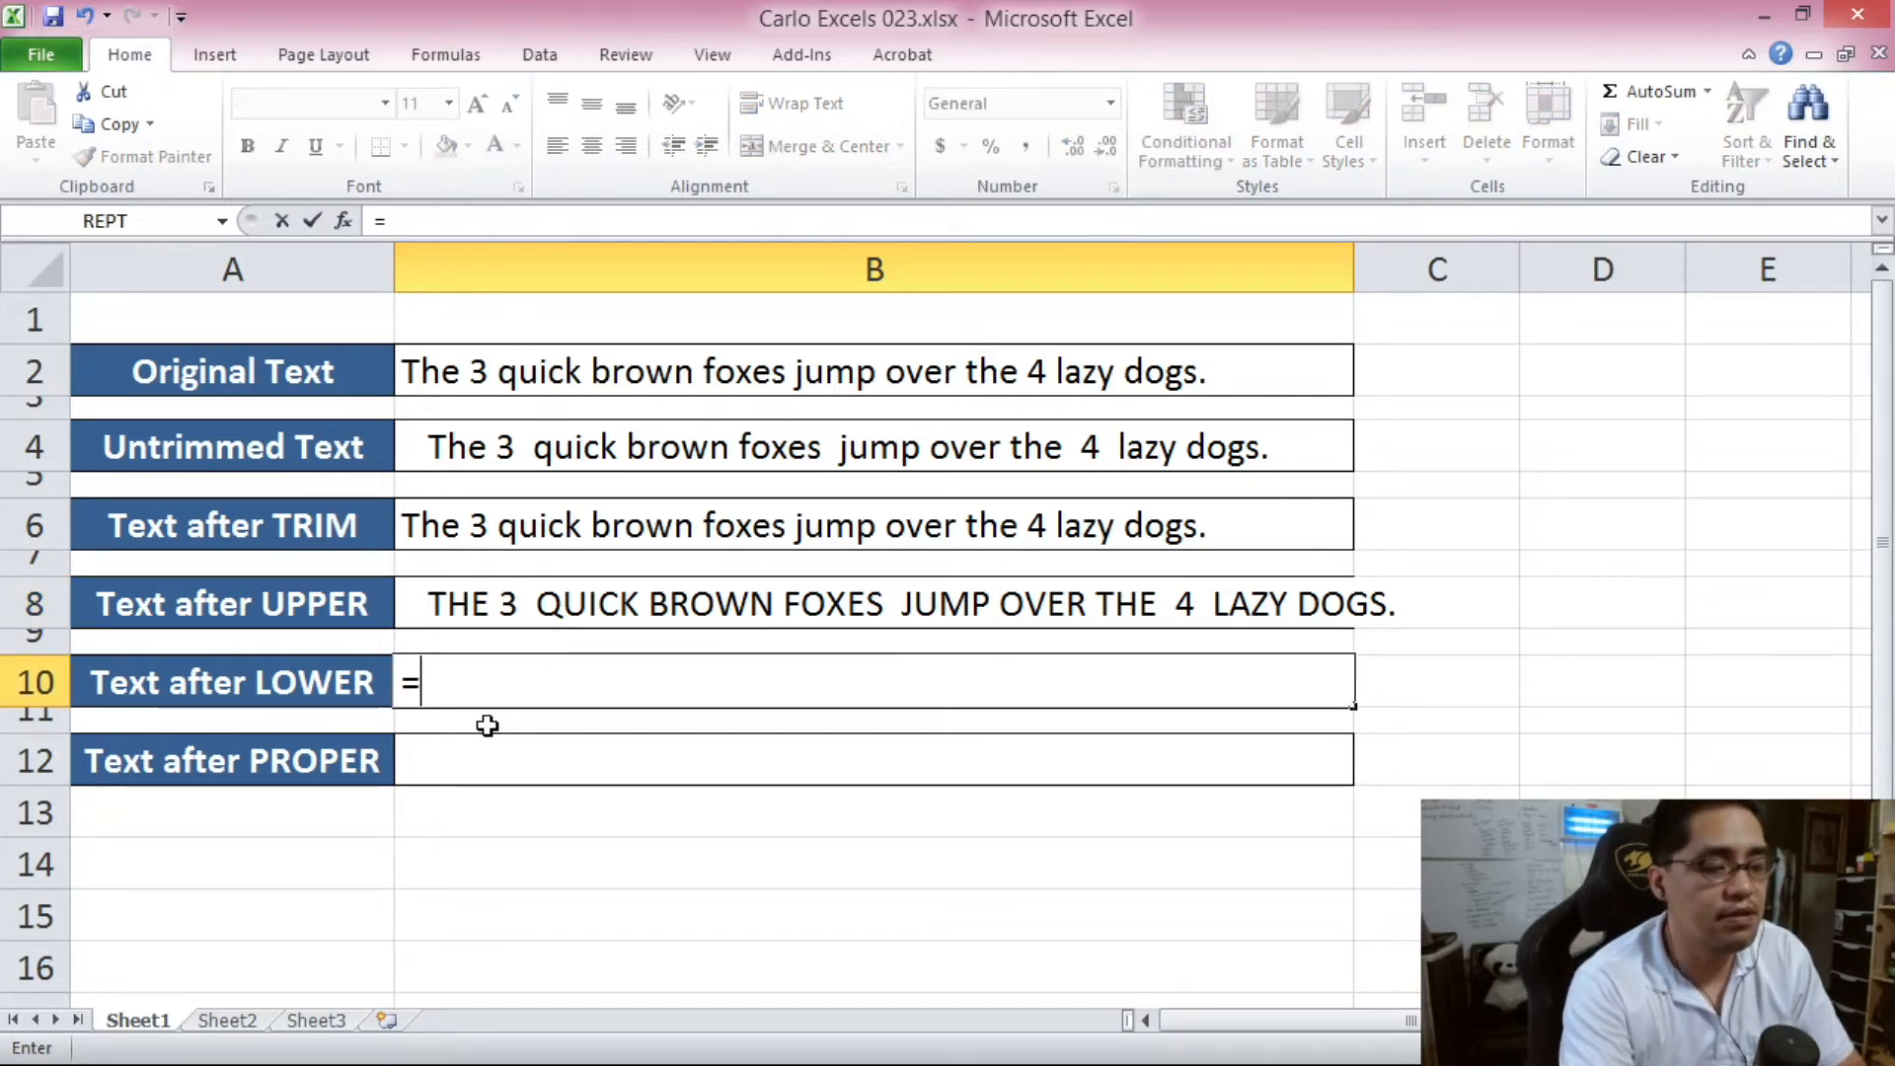
pyautogui.write('LOWER(')
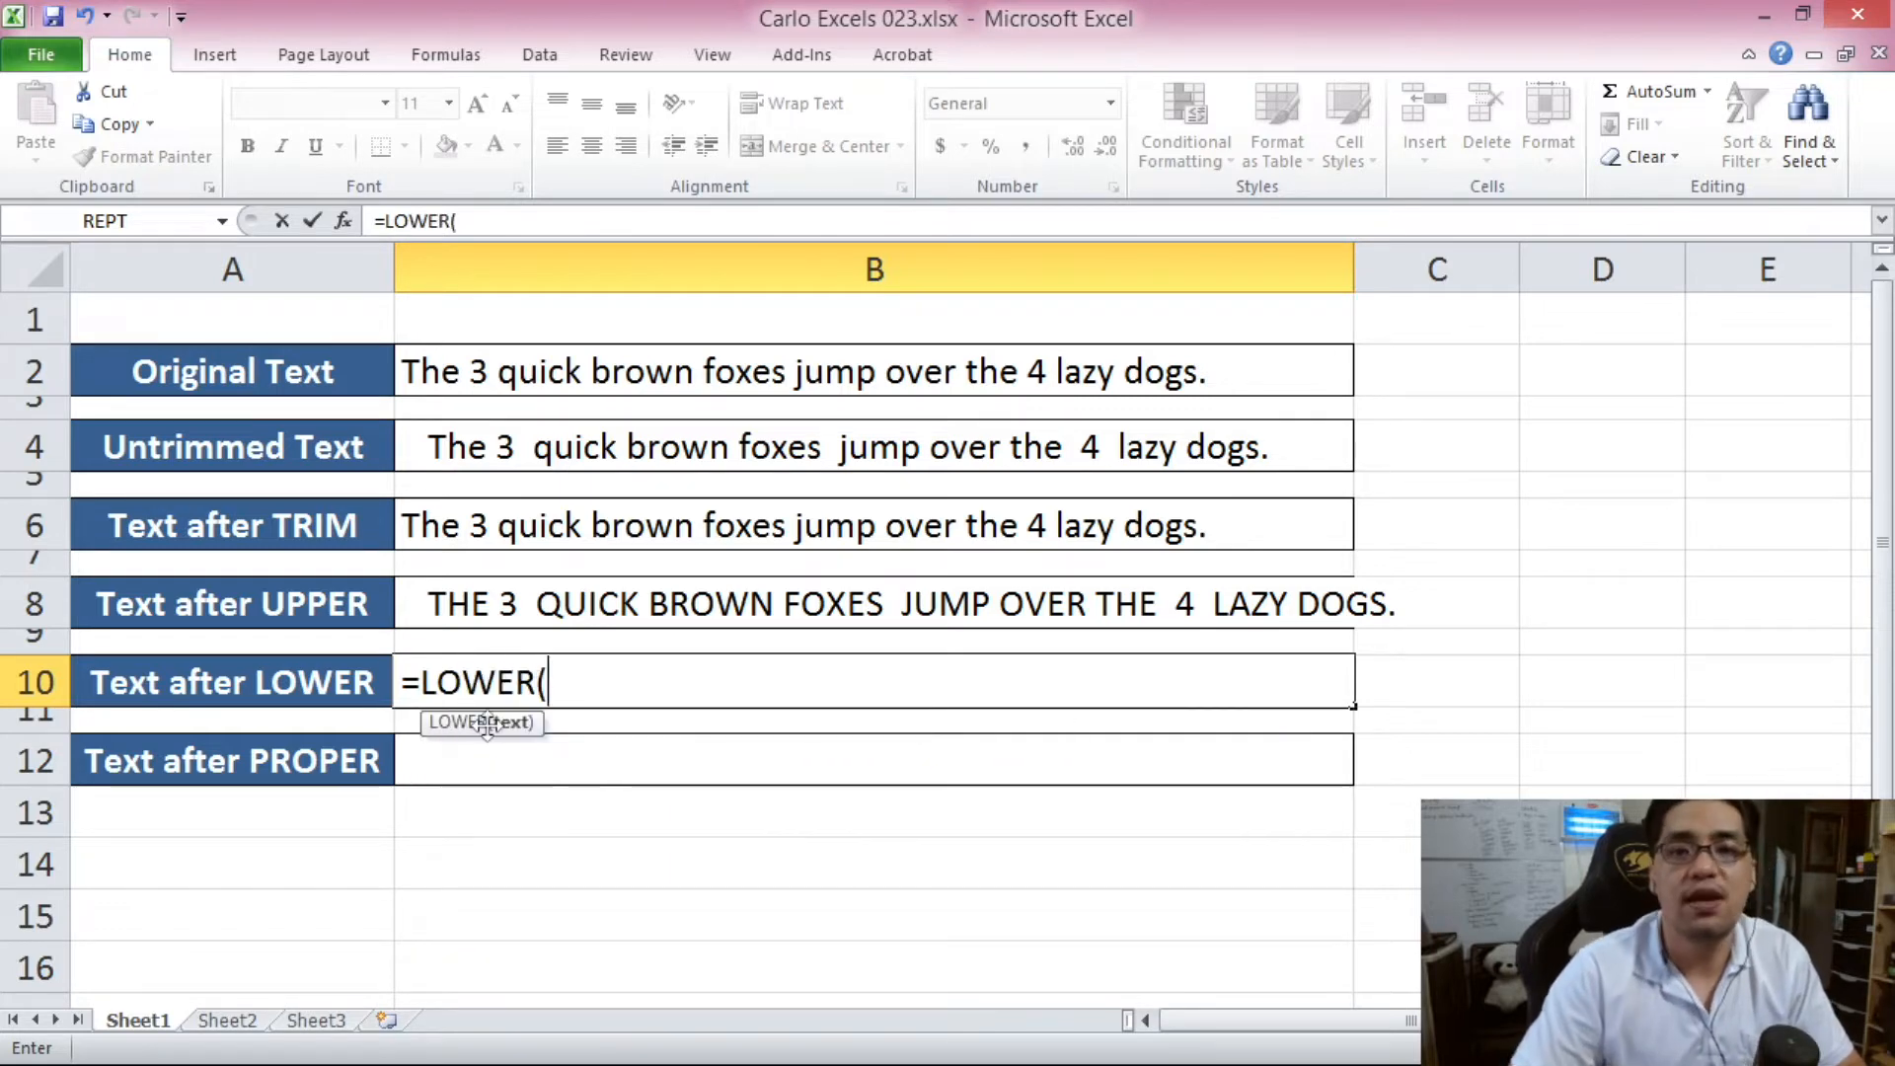
pyautogui.click(514, 448)
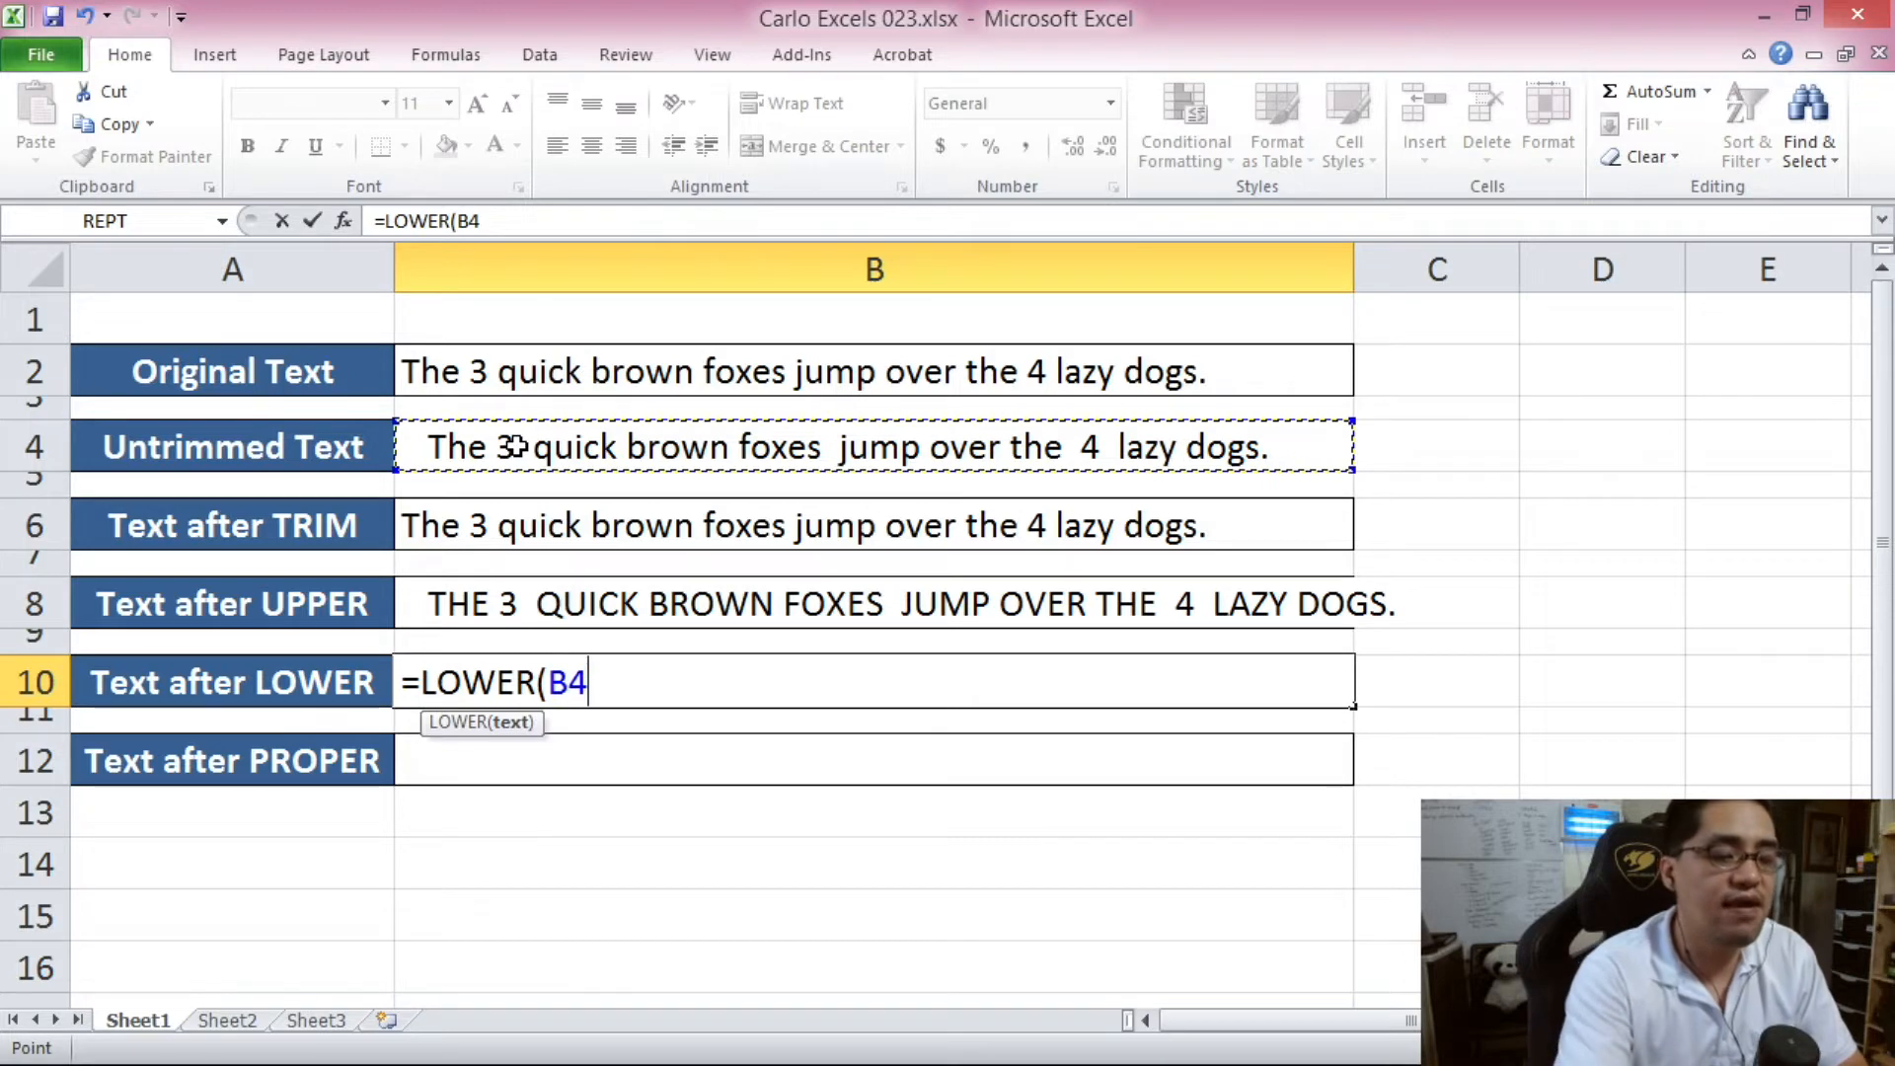
pyautogui.write(')')
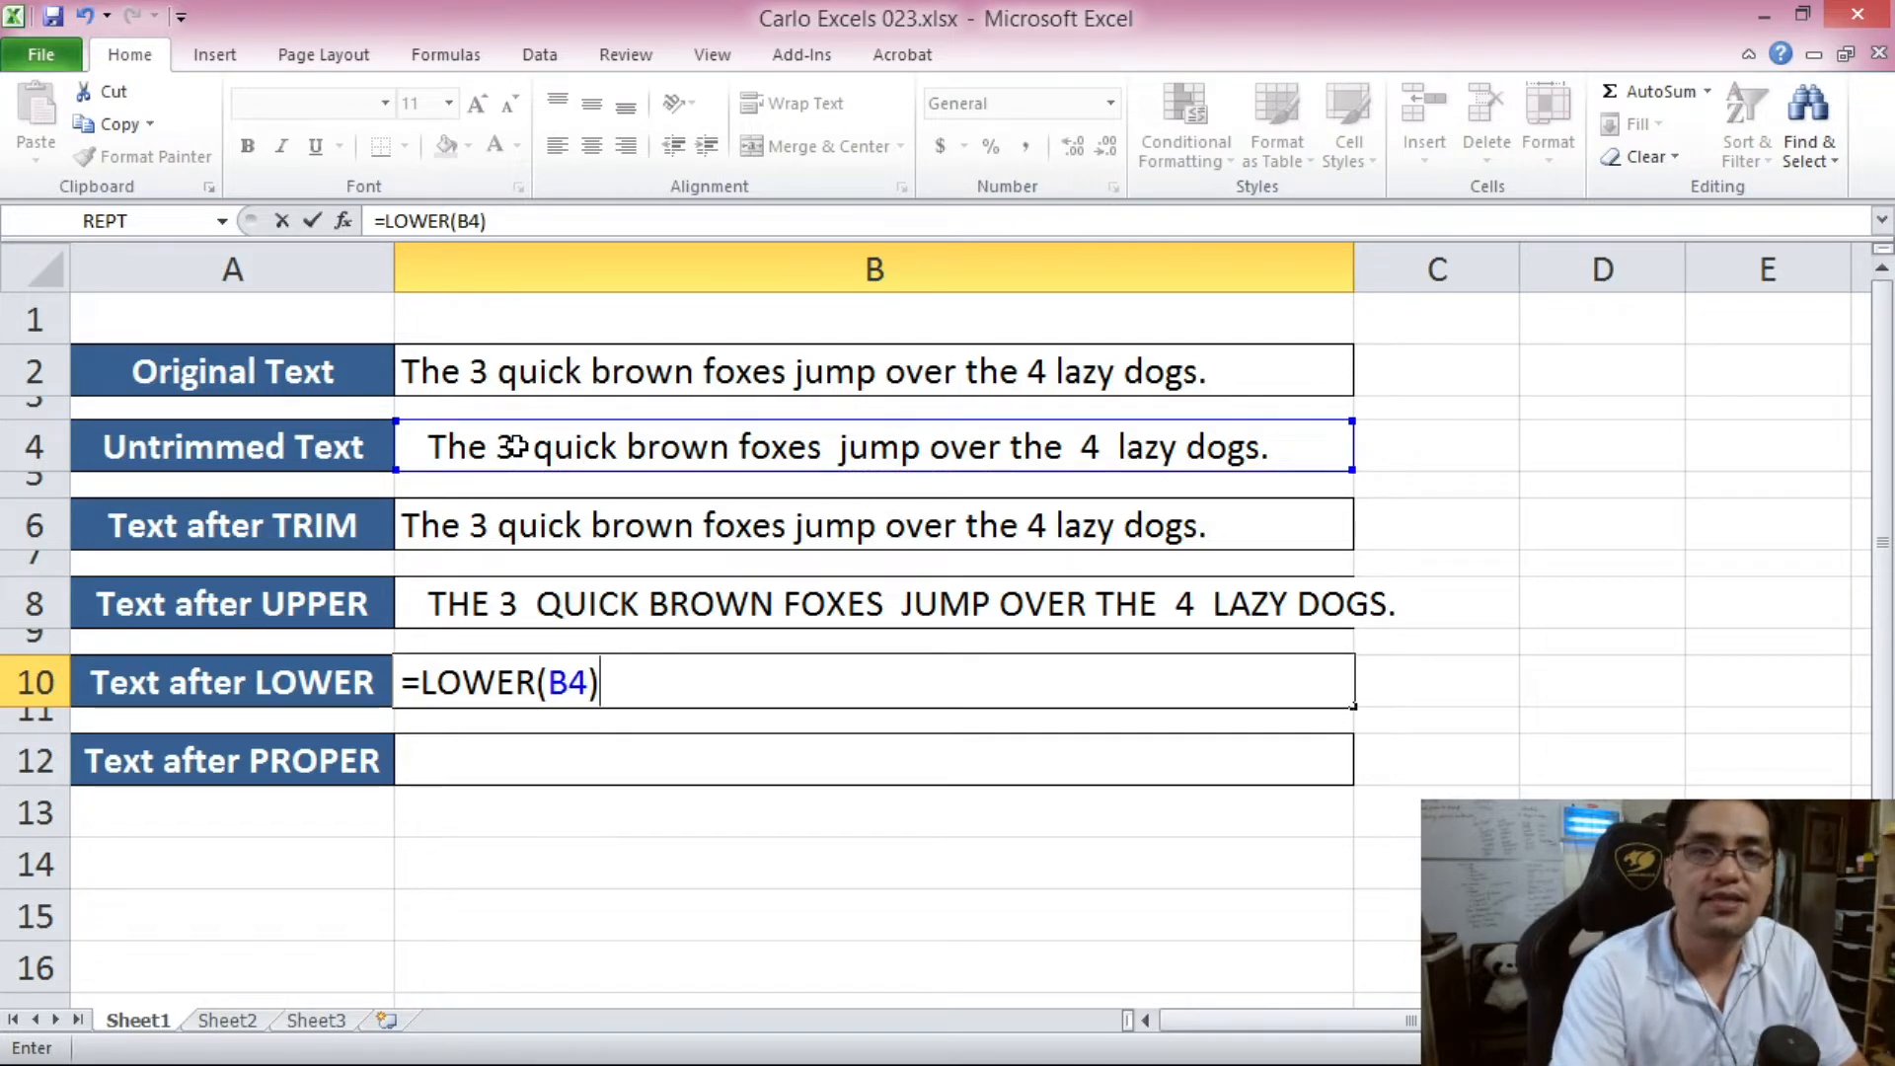
pyautogui.press('Return')
pyautogui.click(540, 679)
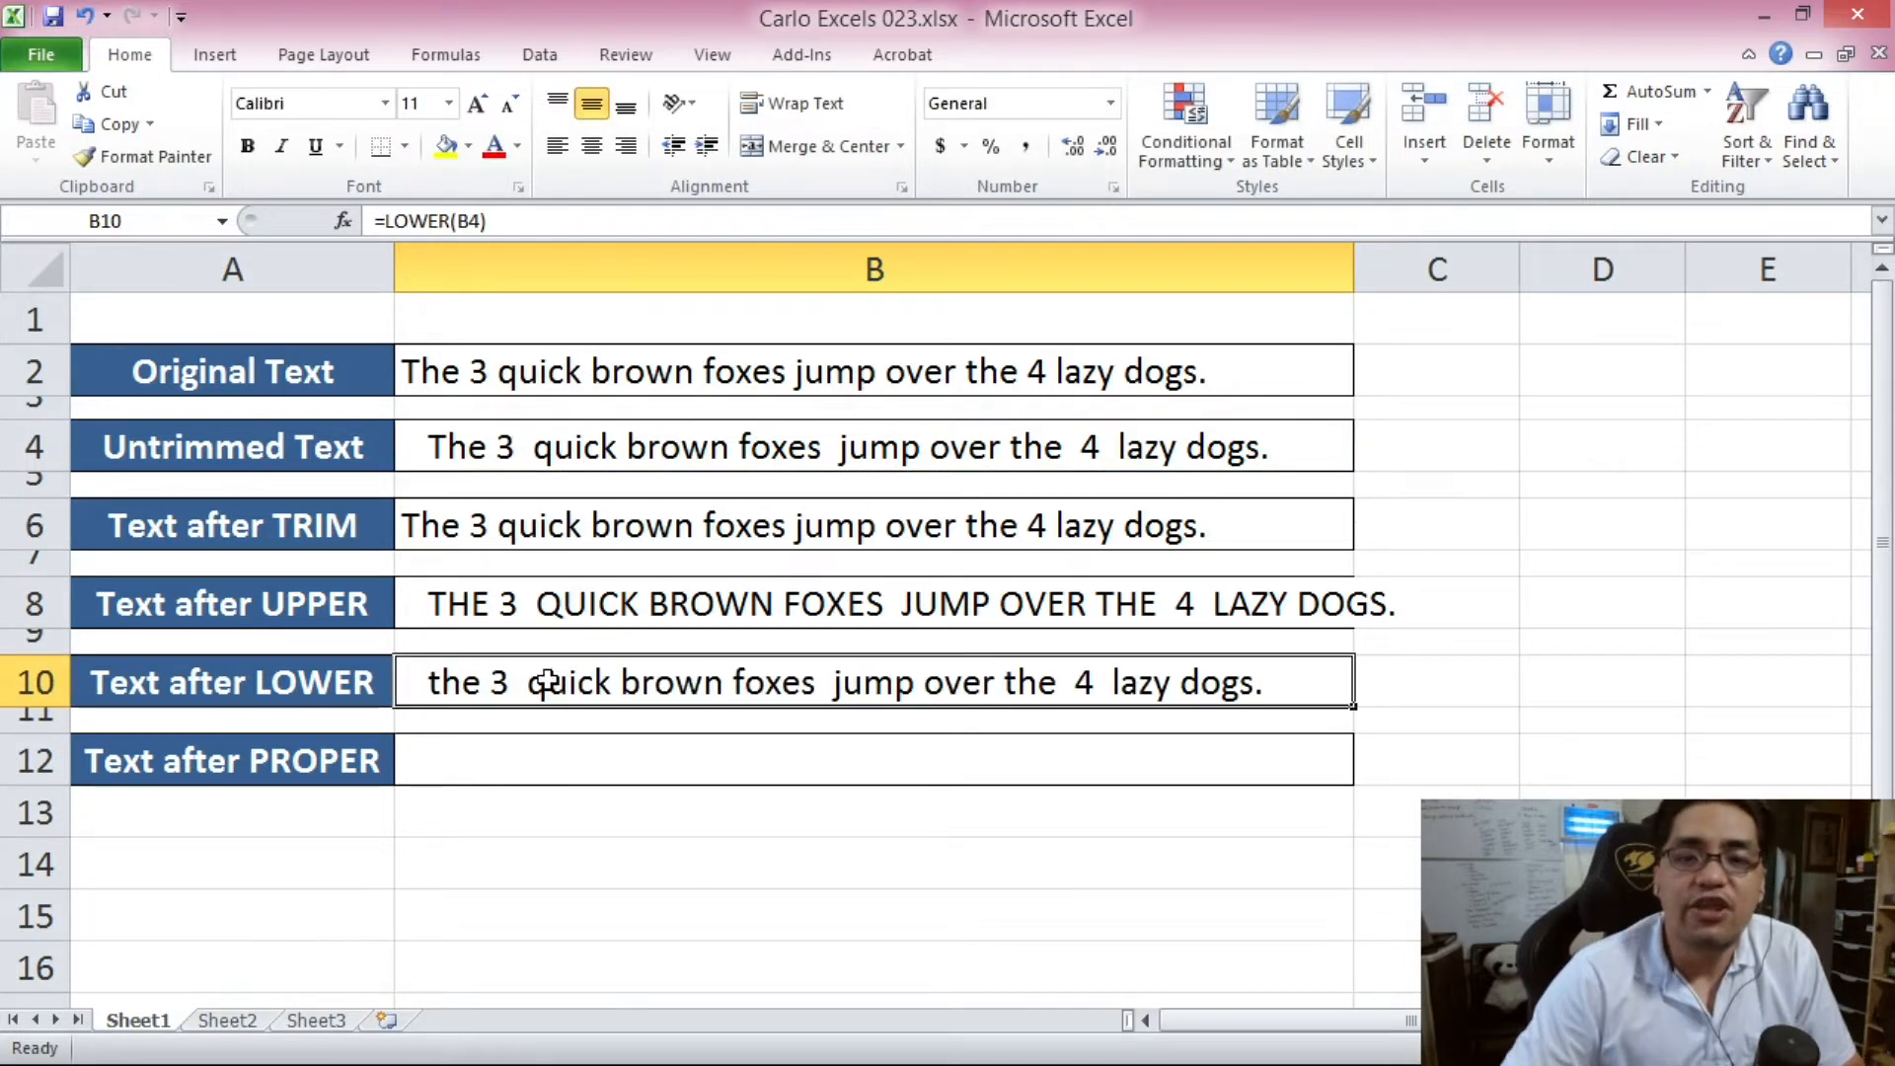
# Compare the UPPER and LOWER formula results in B8 and B10 with the untrimmed text in B4
pyautogui.click(490, 620)
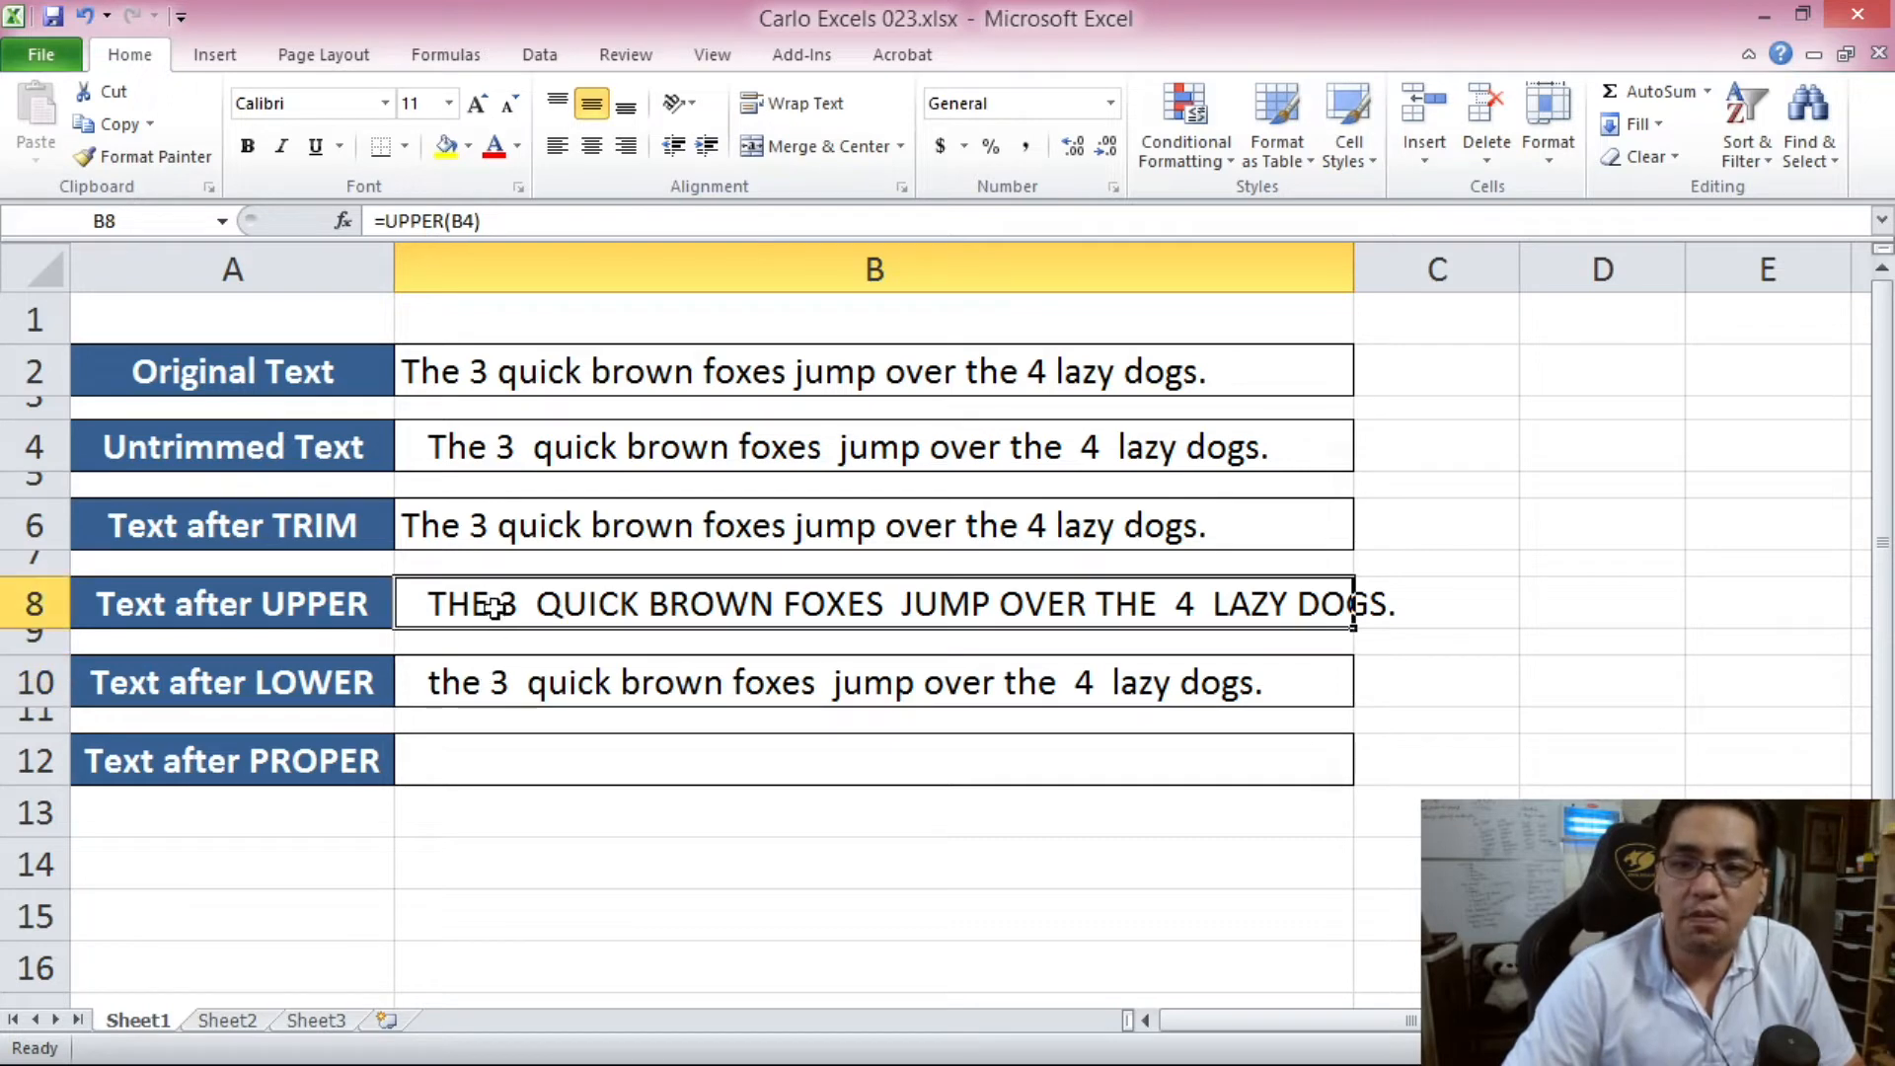
pyautogui.click(531, 693)
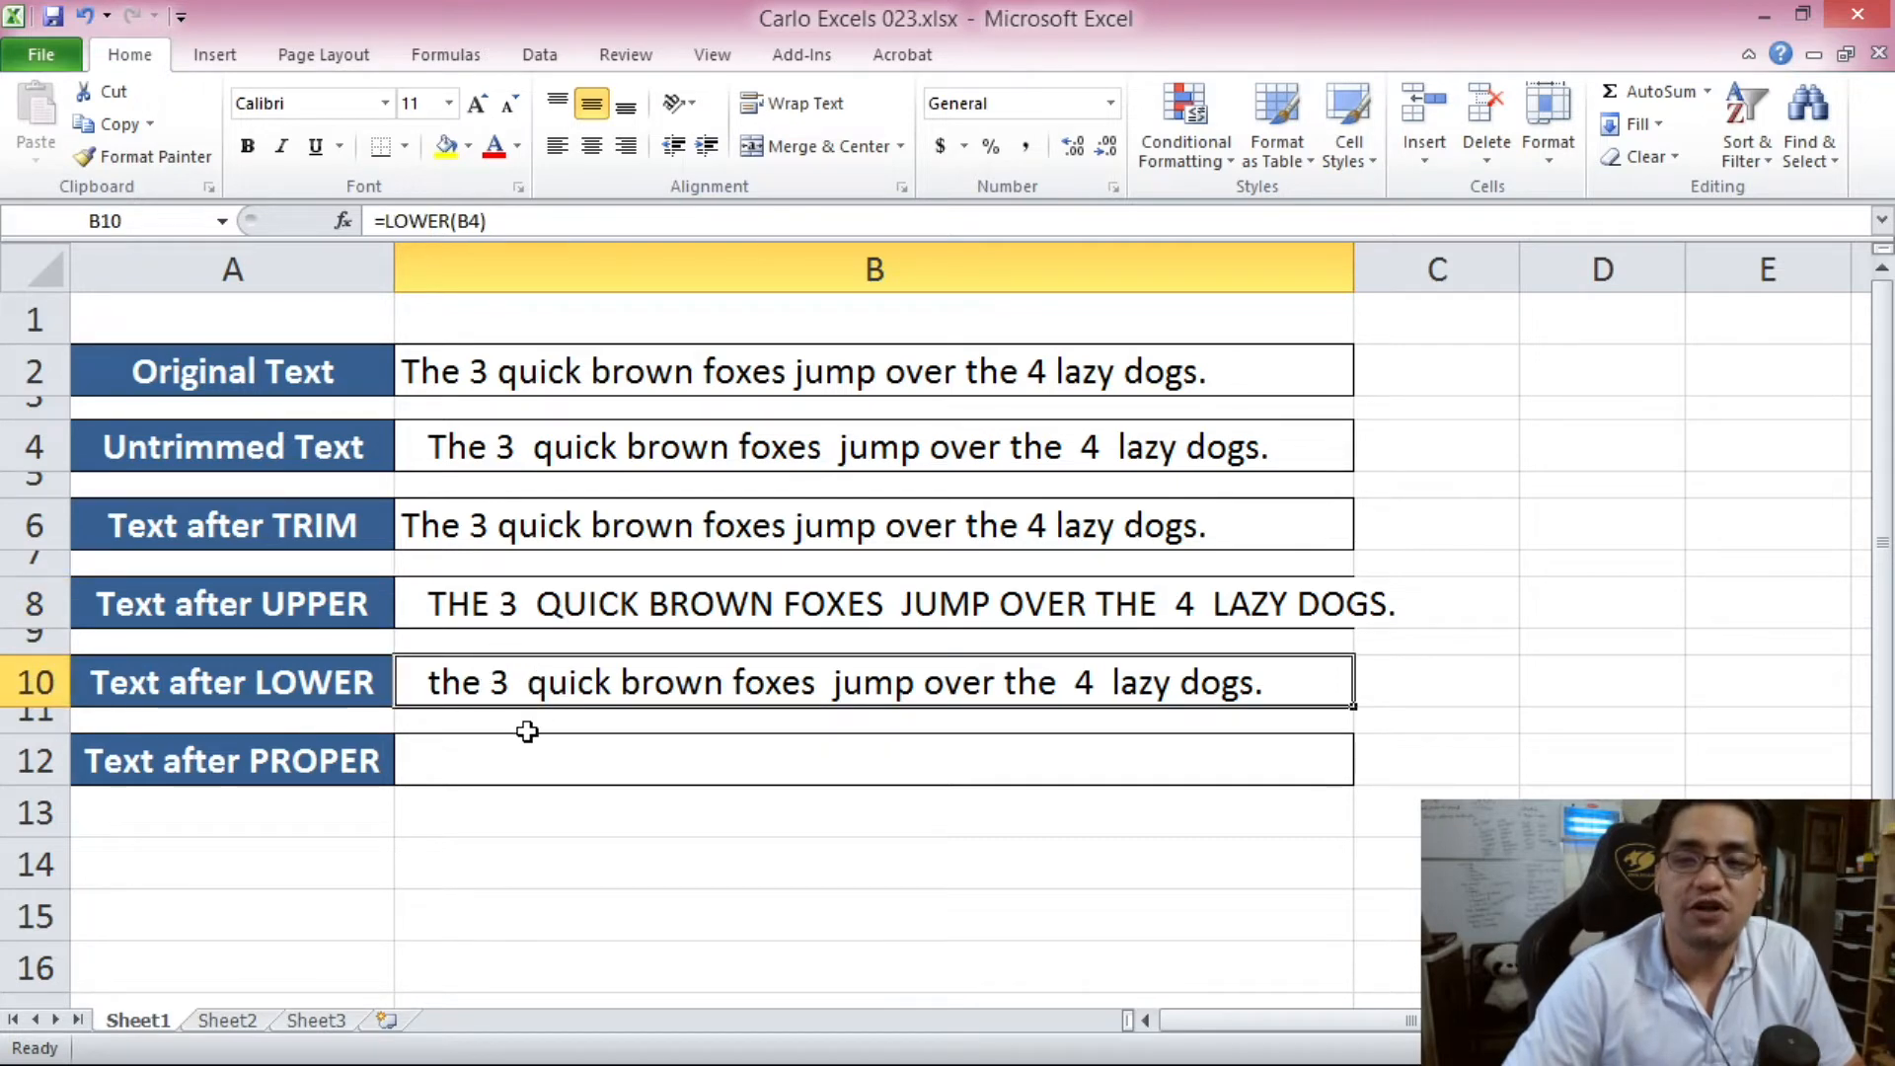
pyautogui.click(505, 614)
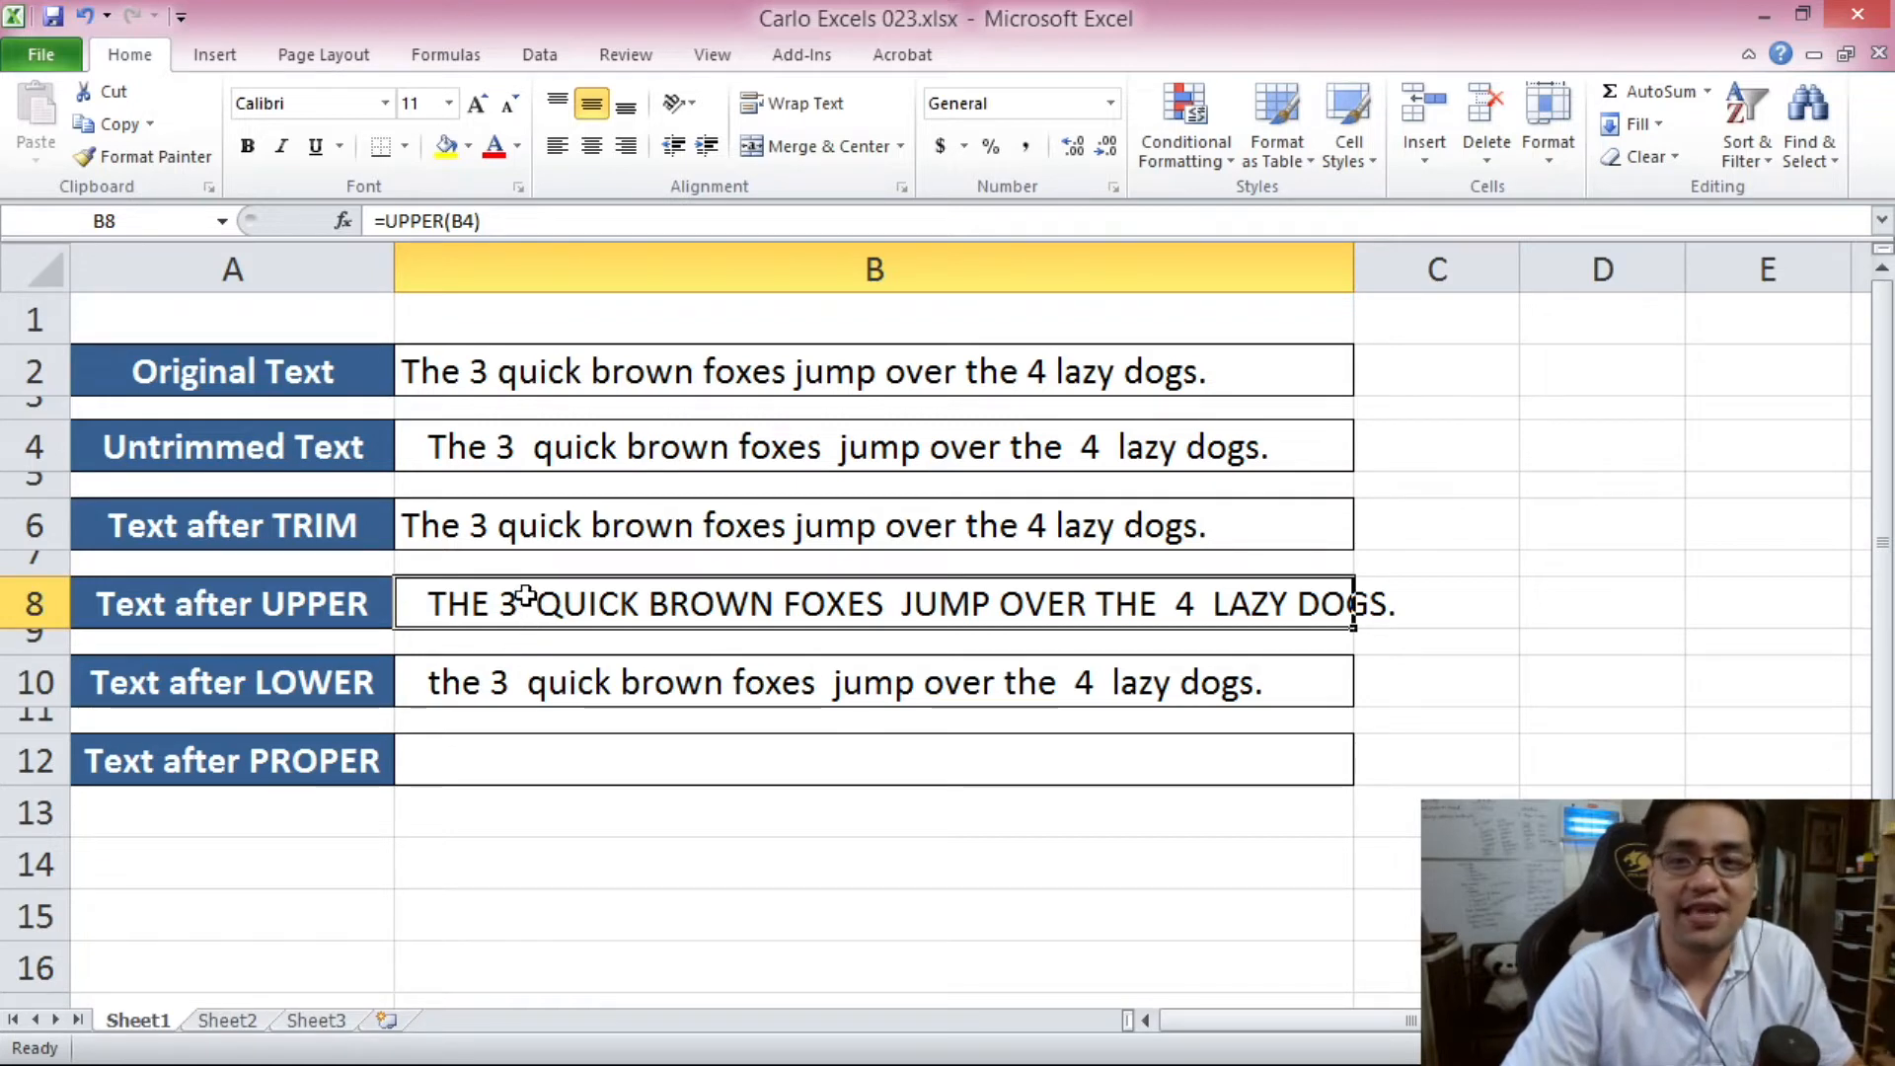
pyautogui.click(640, 678)
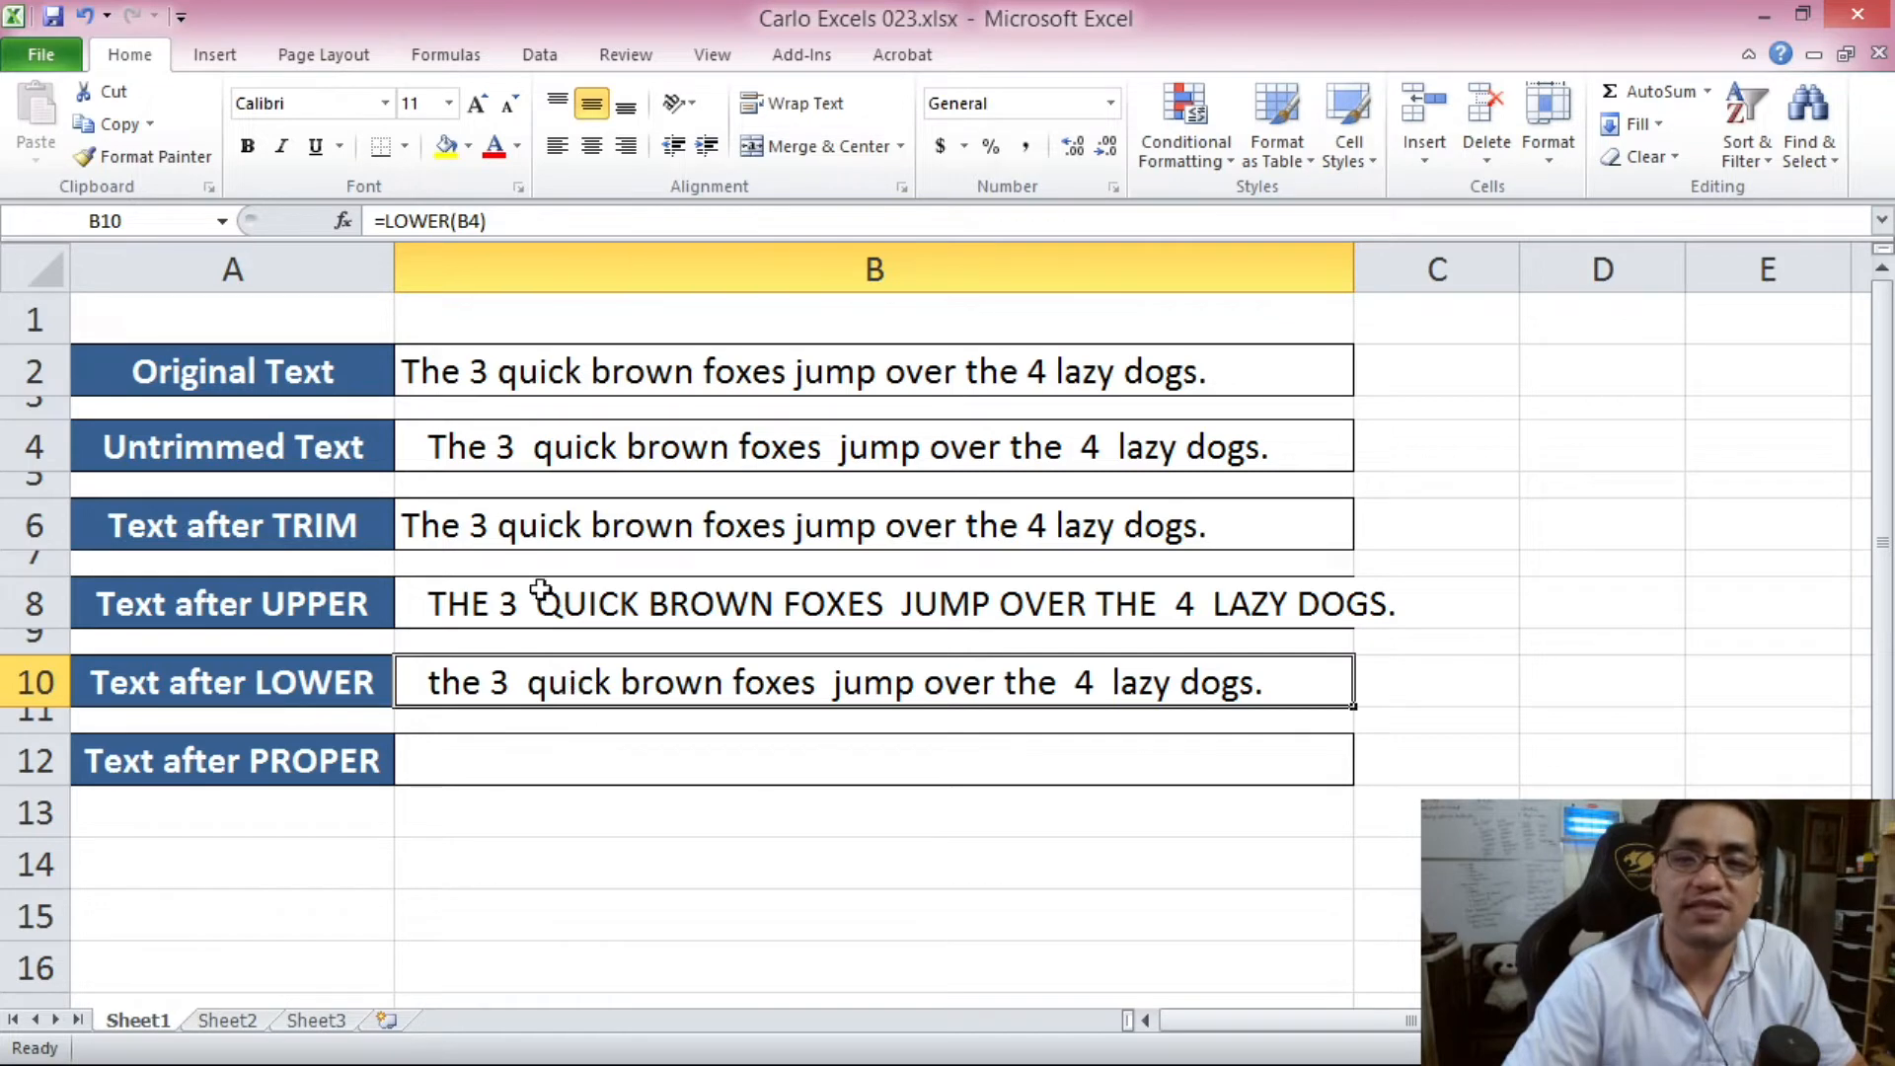
pyautogui.click(491, 481)
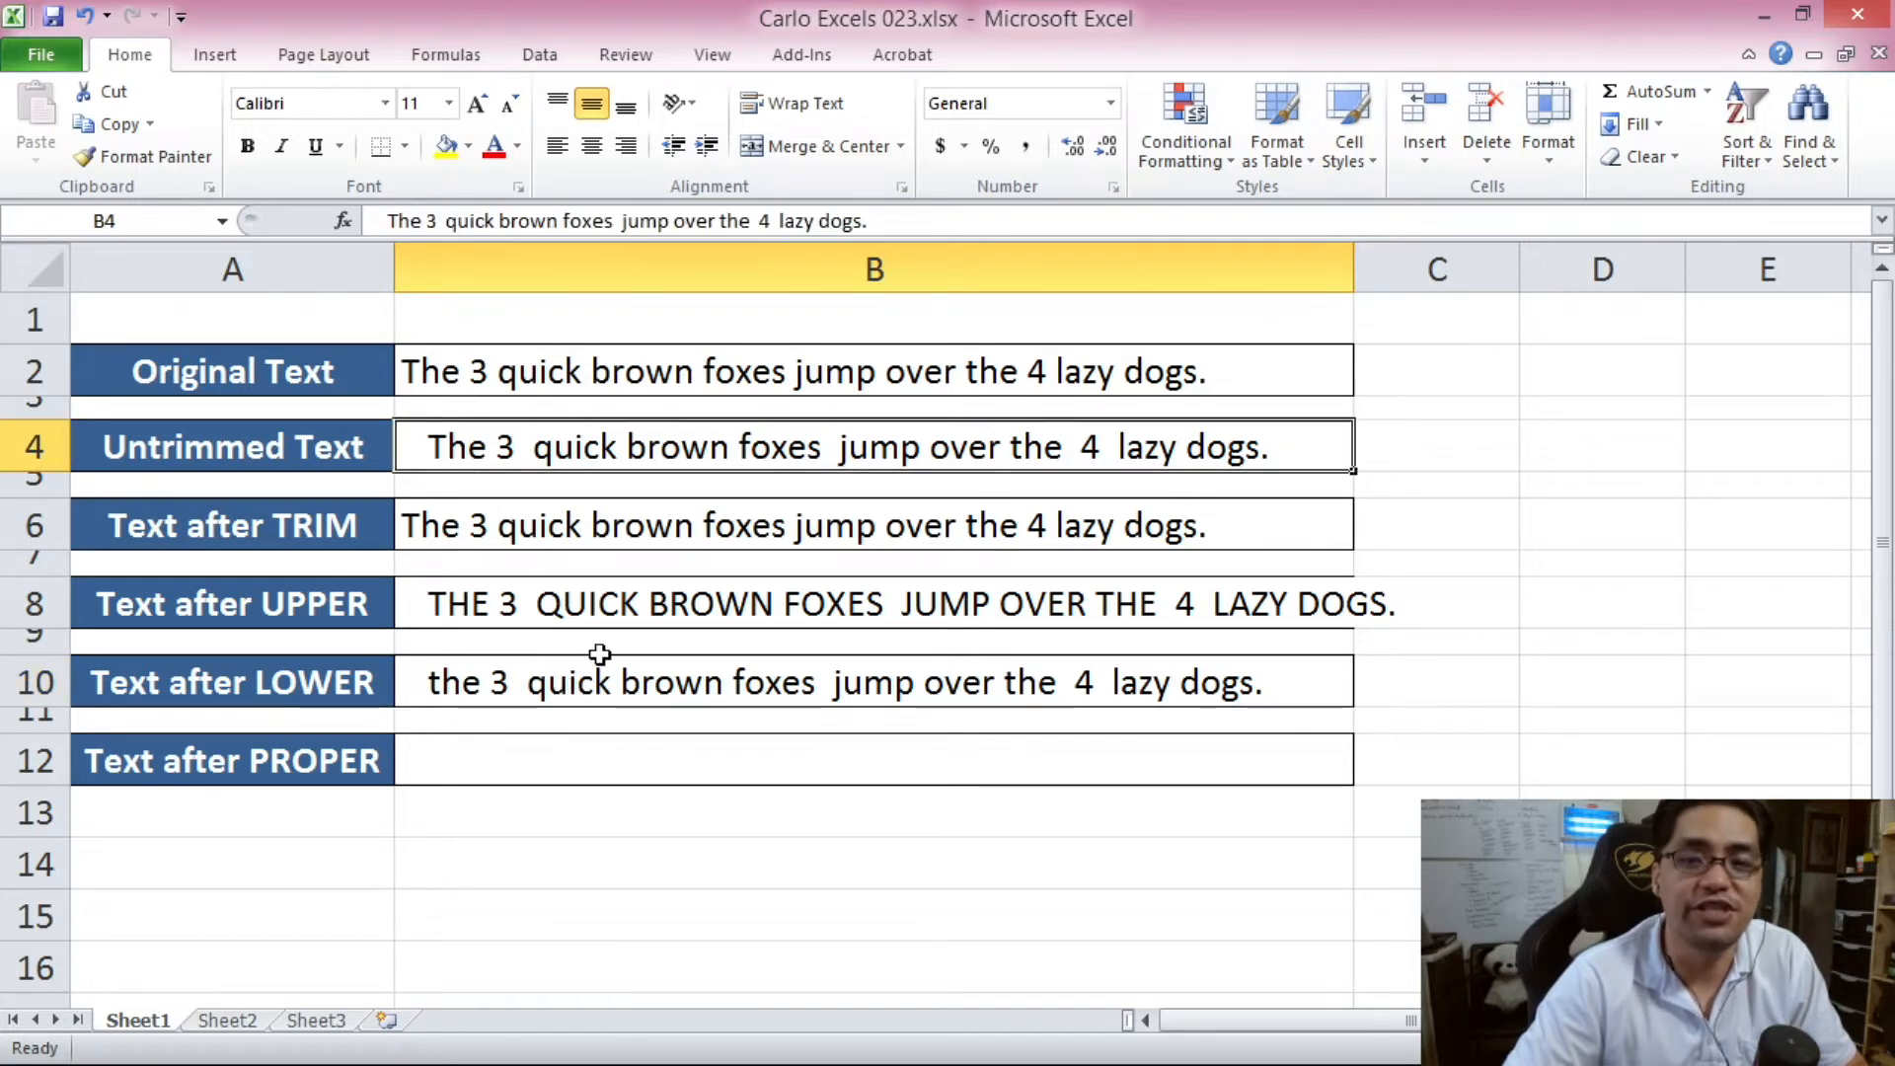
pyautogui.click(602, 683)
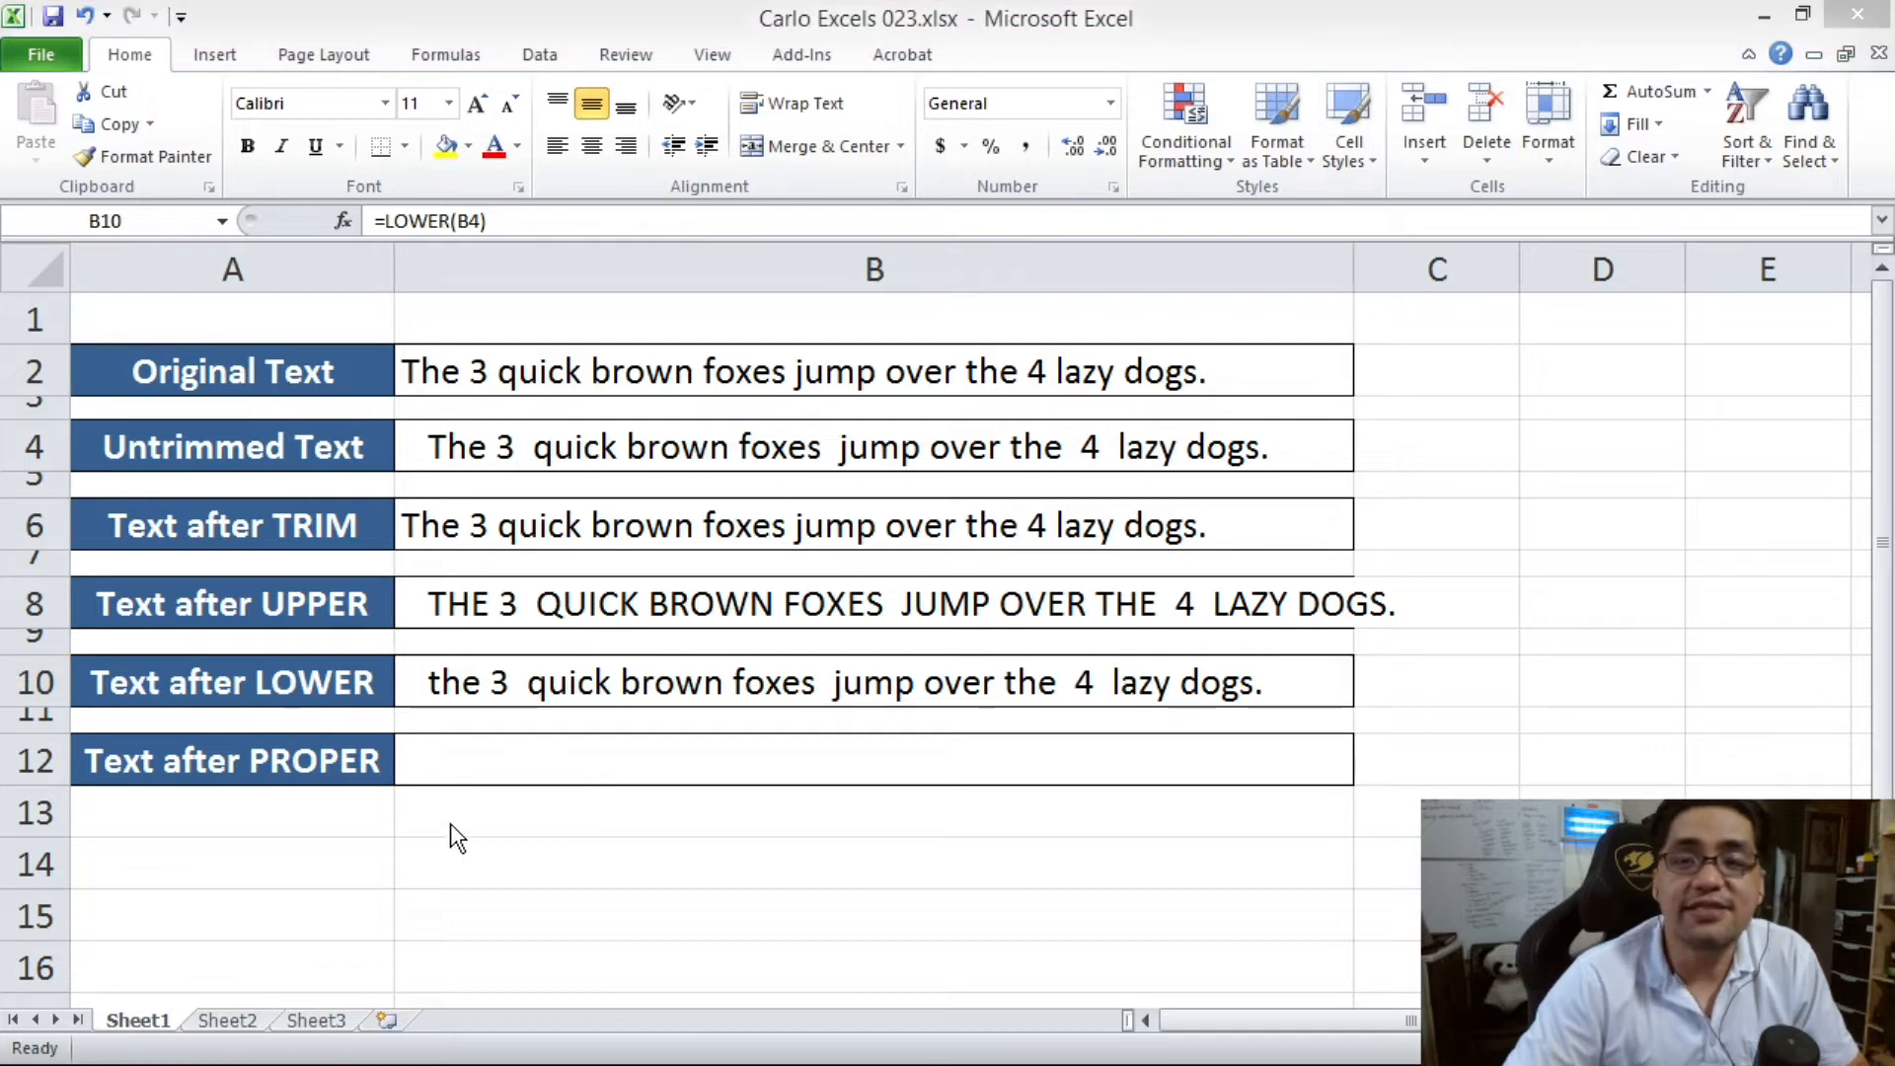
# Enter the formula =PROPER(B4) in the Text after PROPER cell, B12, to capitalize each word of the untrimmed text
pyautogui.click(492, 761)
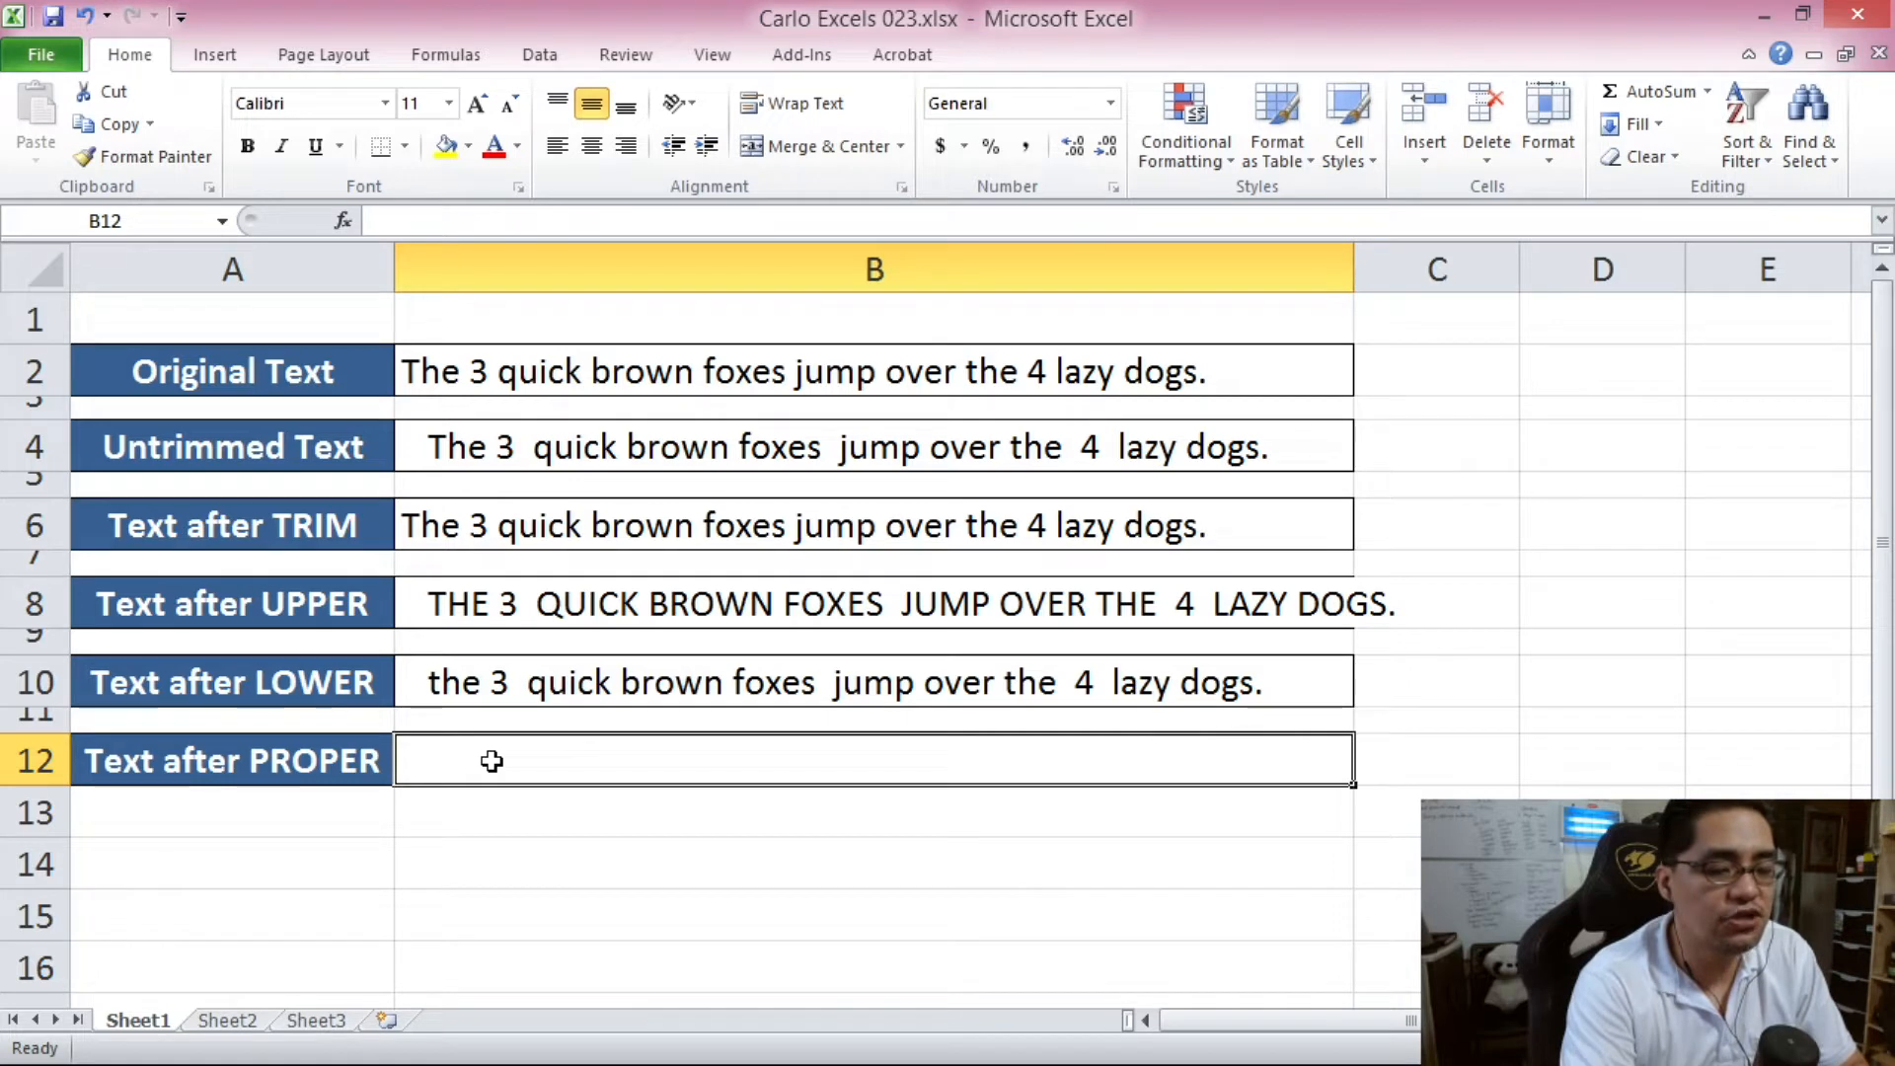
pyautogui.write('=PROPER')
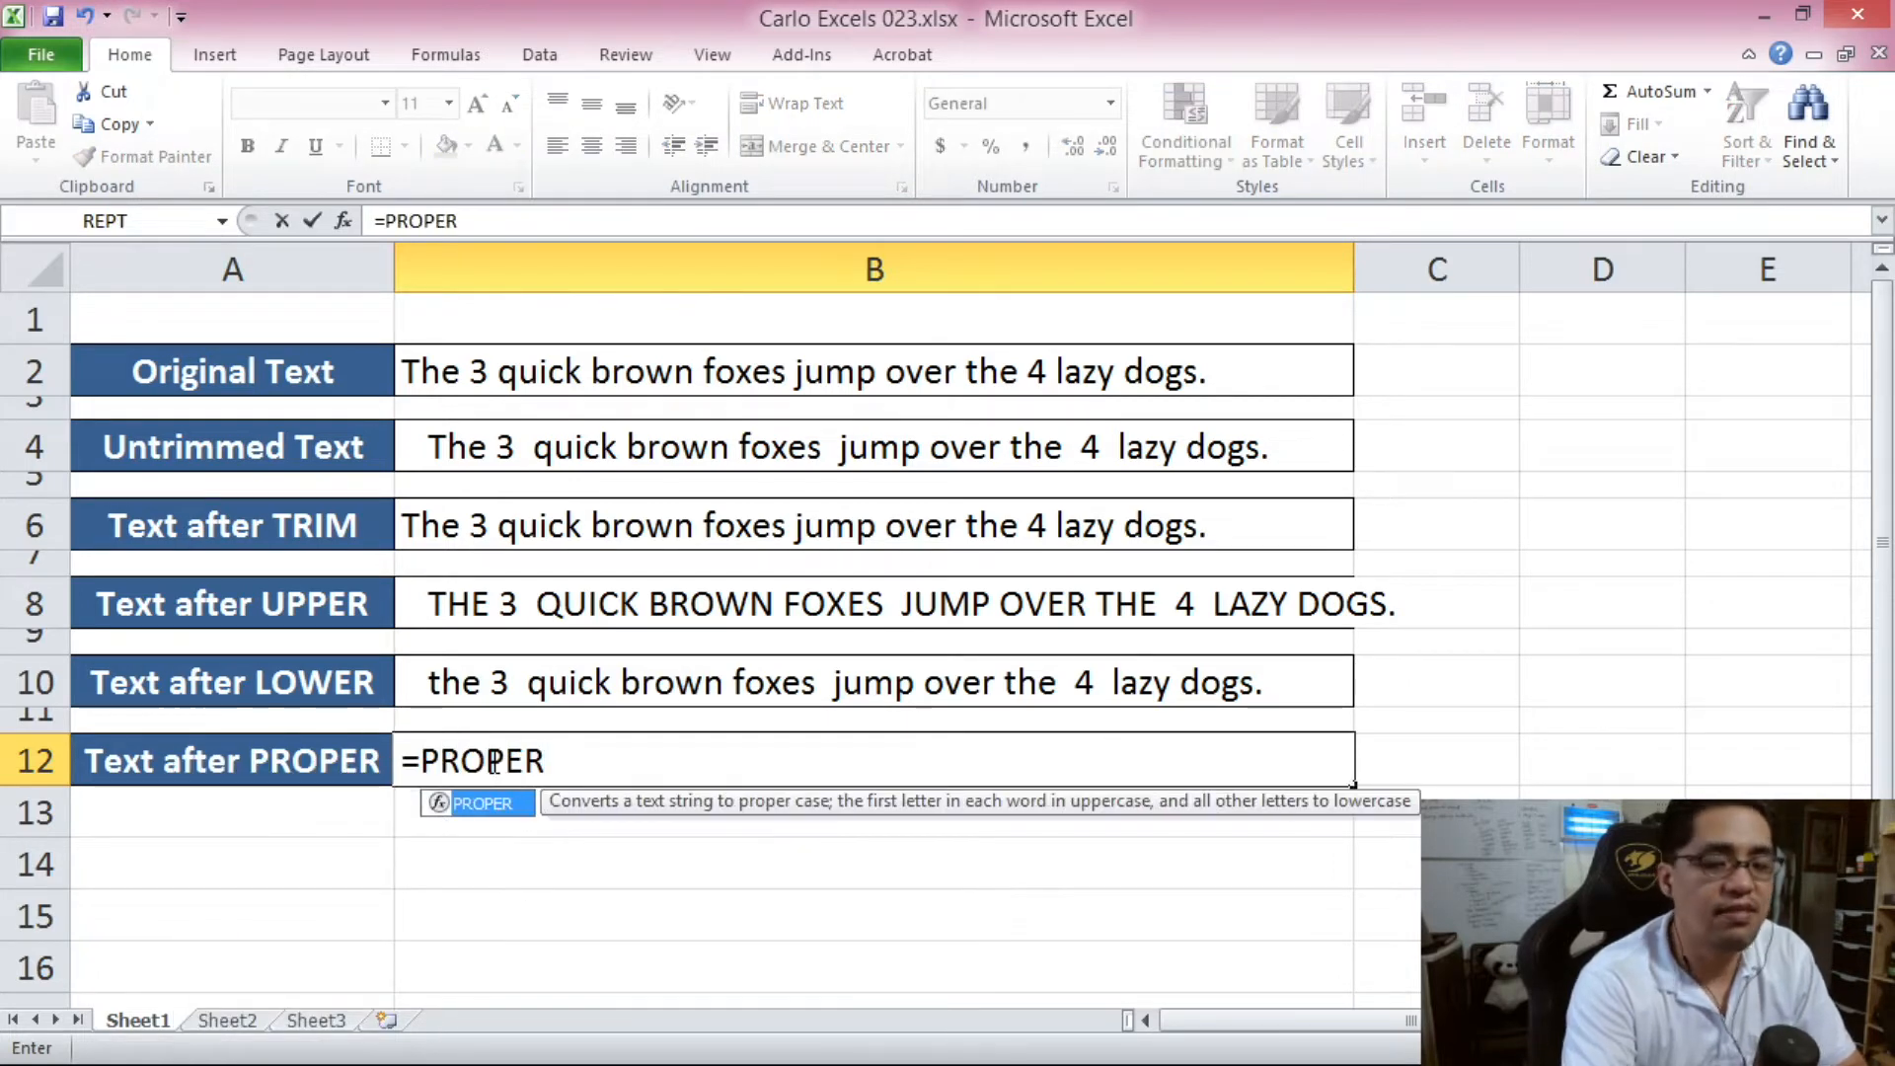
pyautogui.write('(')
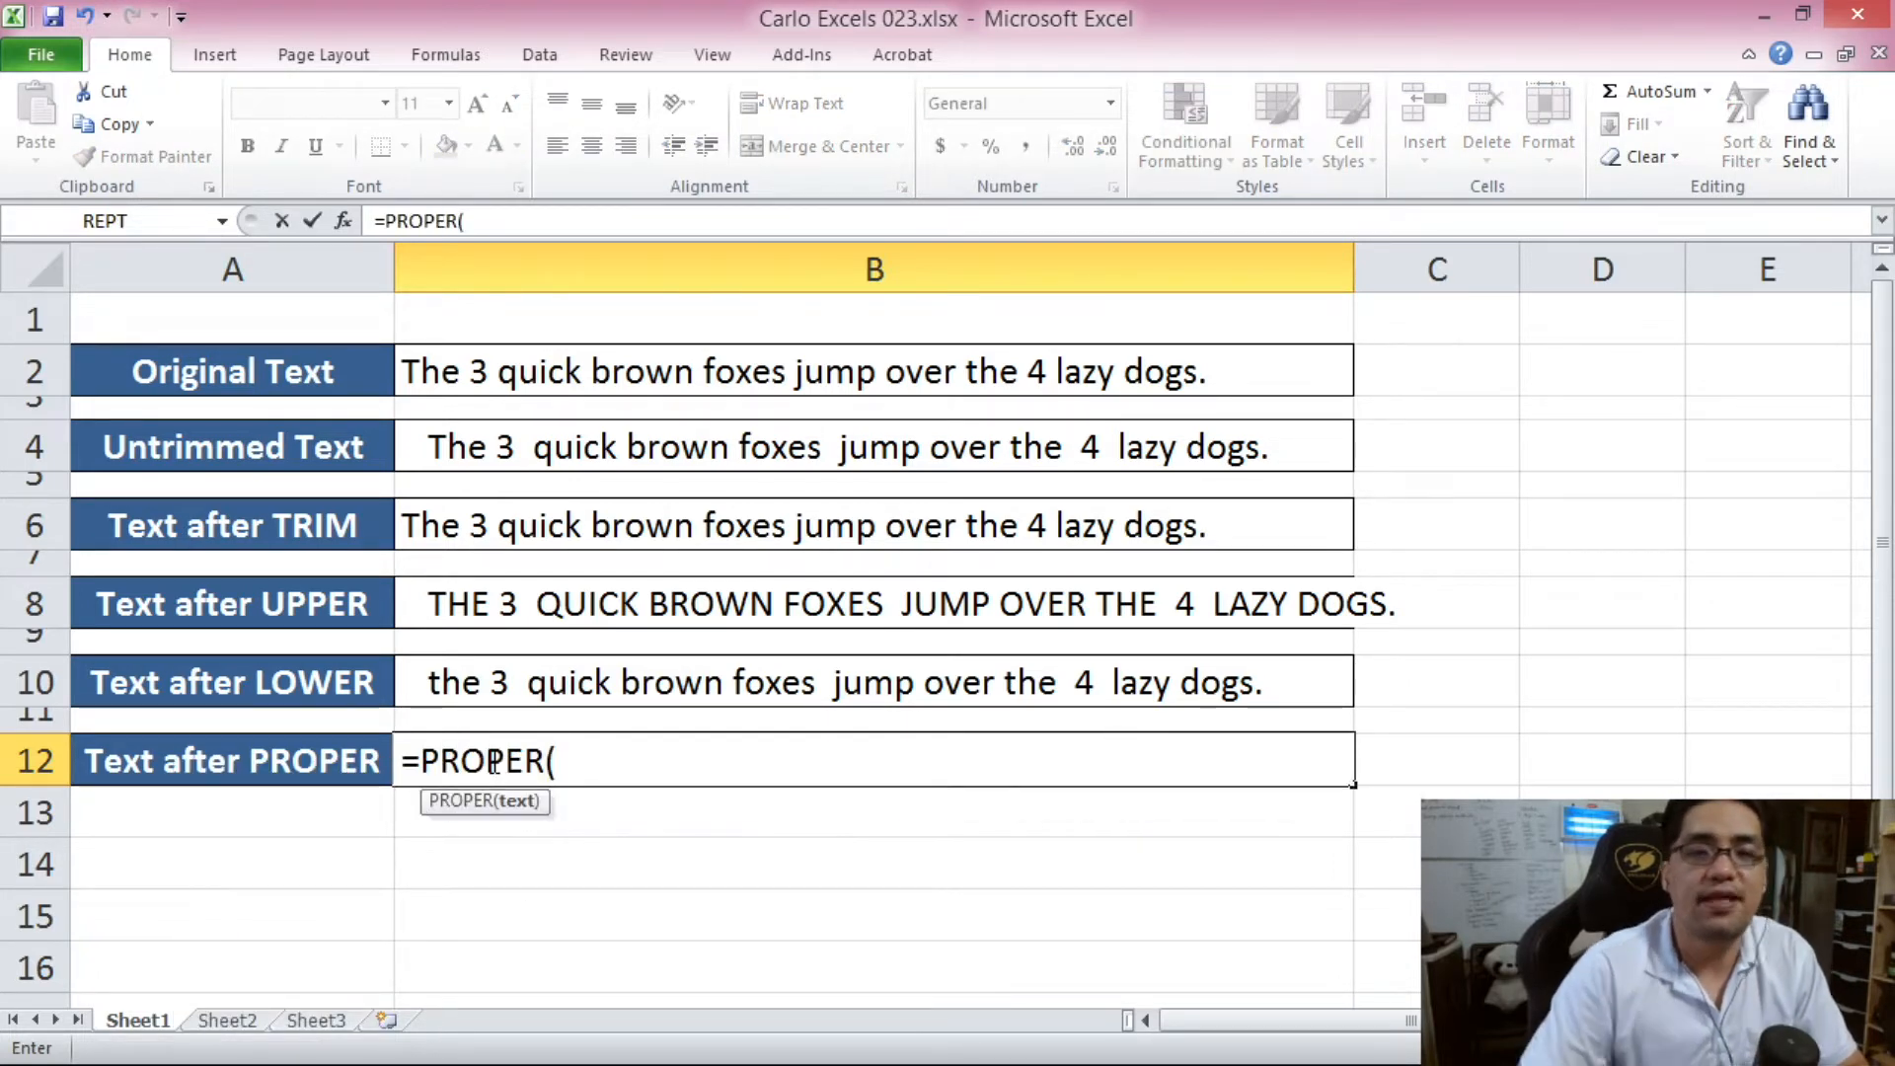
pyautogui.click(549, 453)
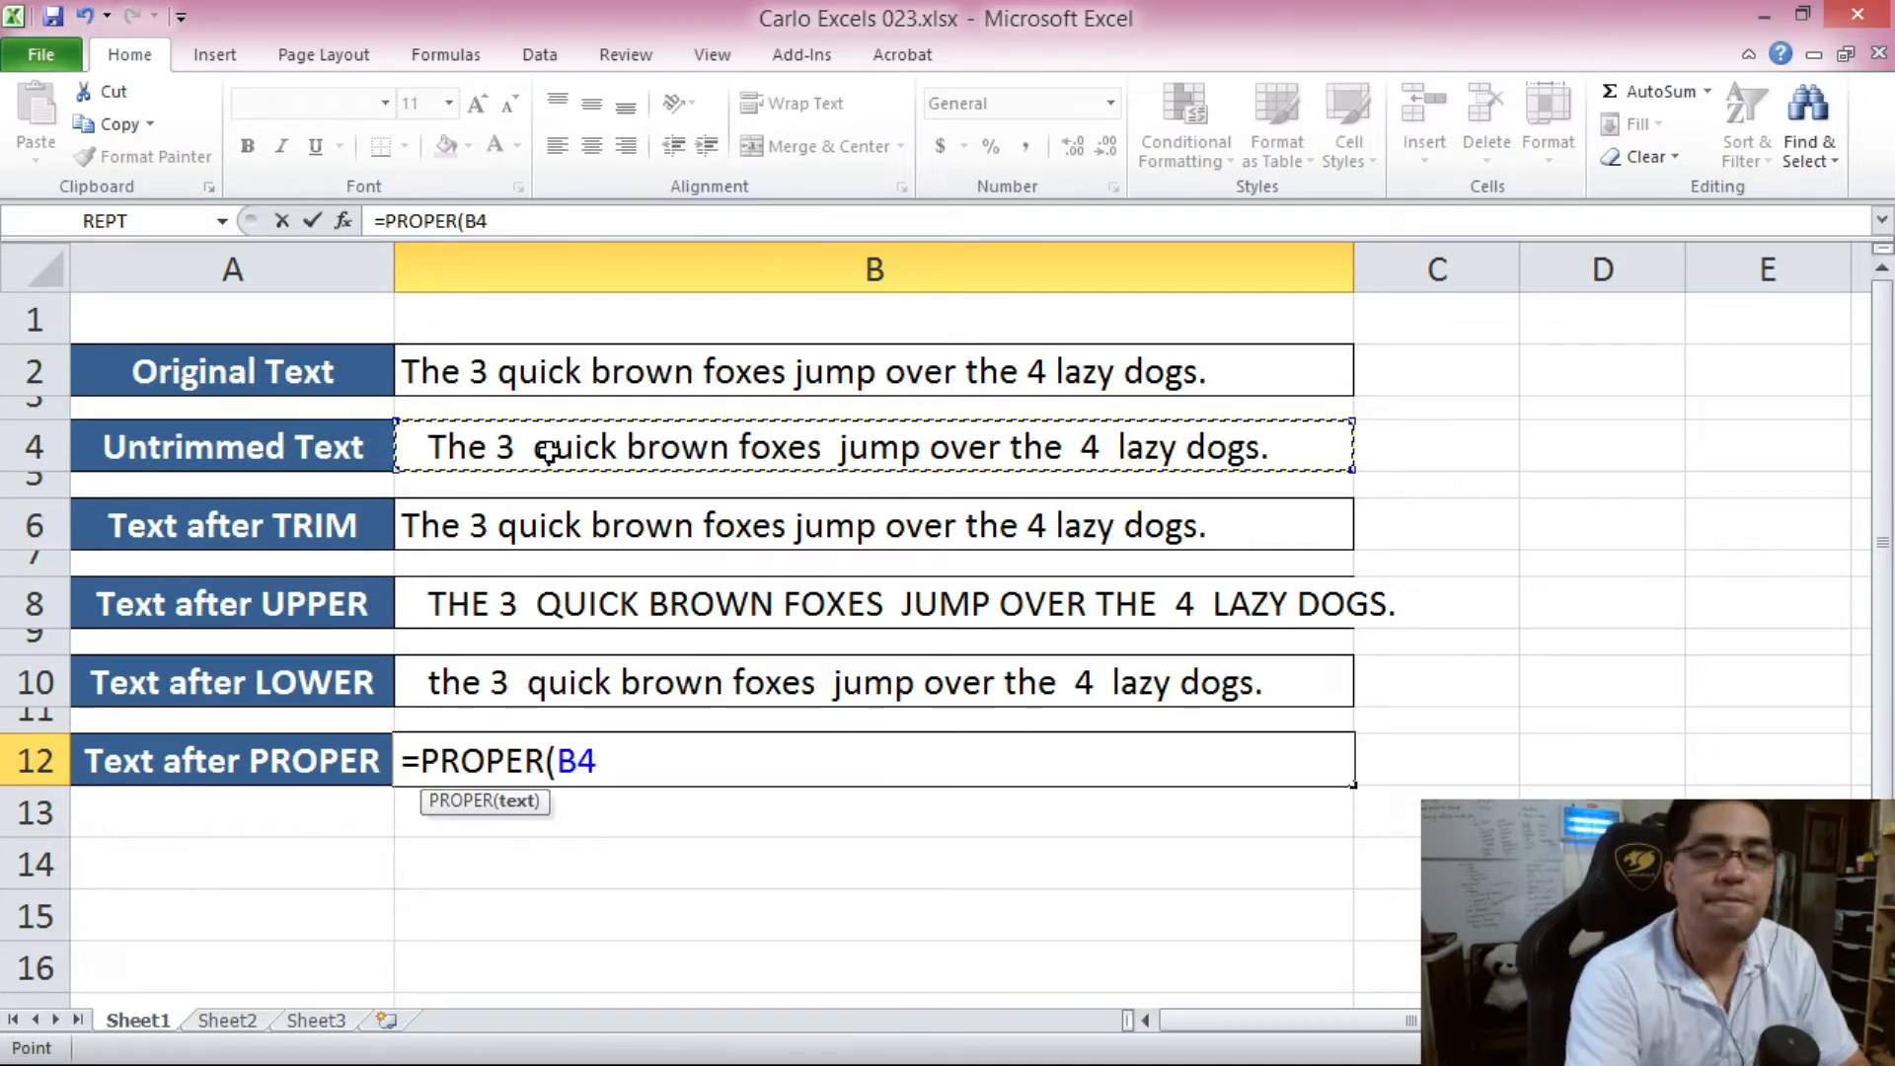
pyautogui.write(')')
pyautogui.press('Return')
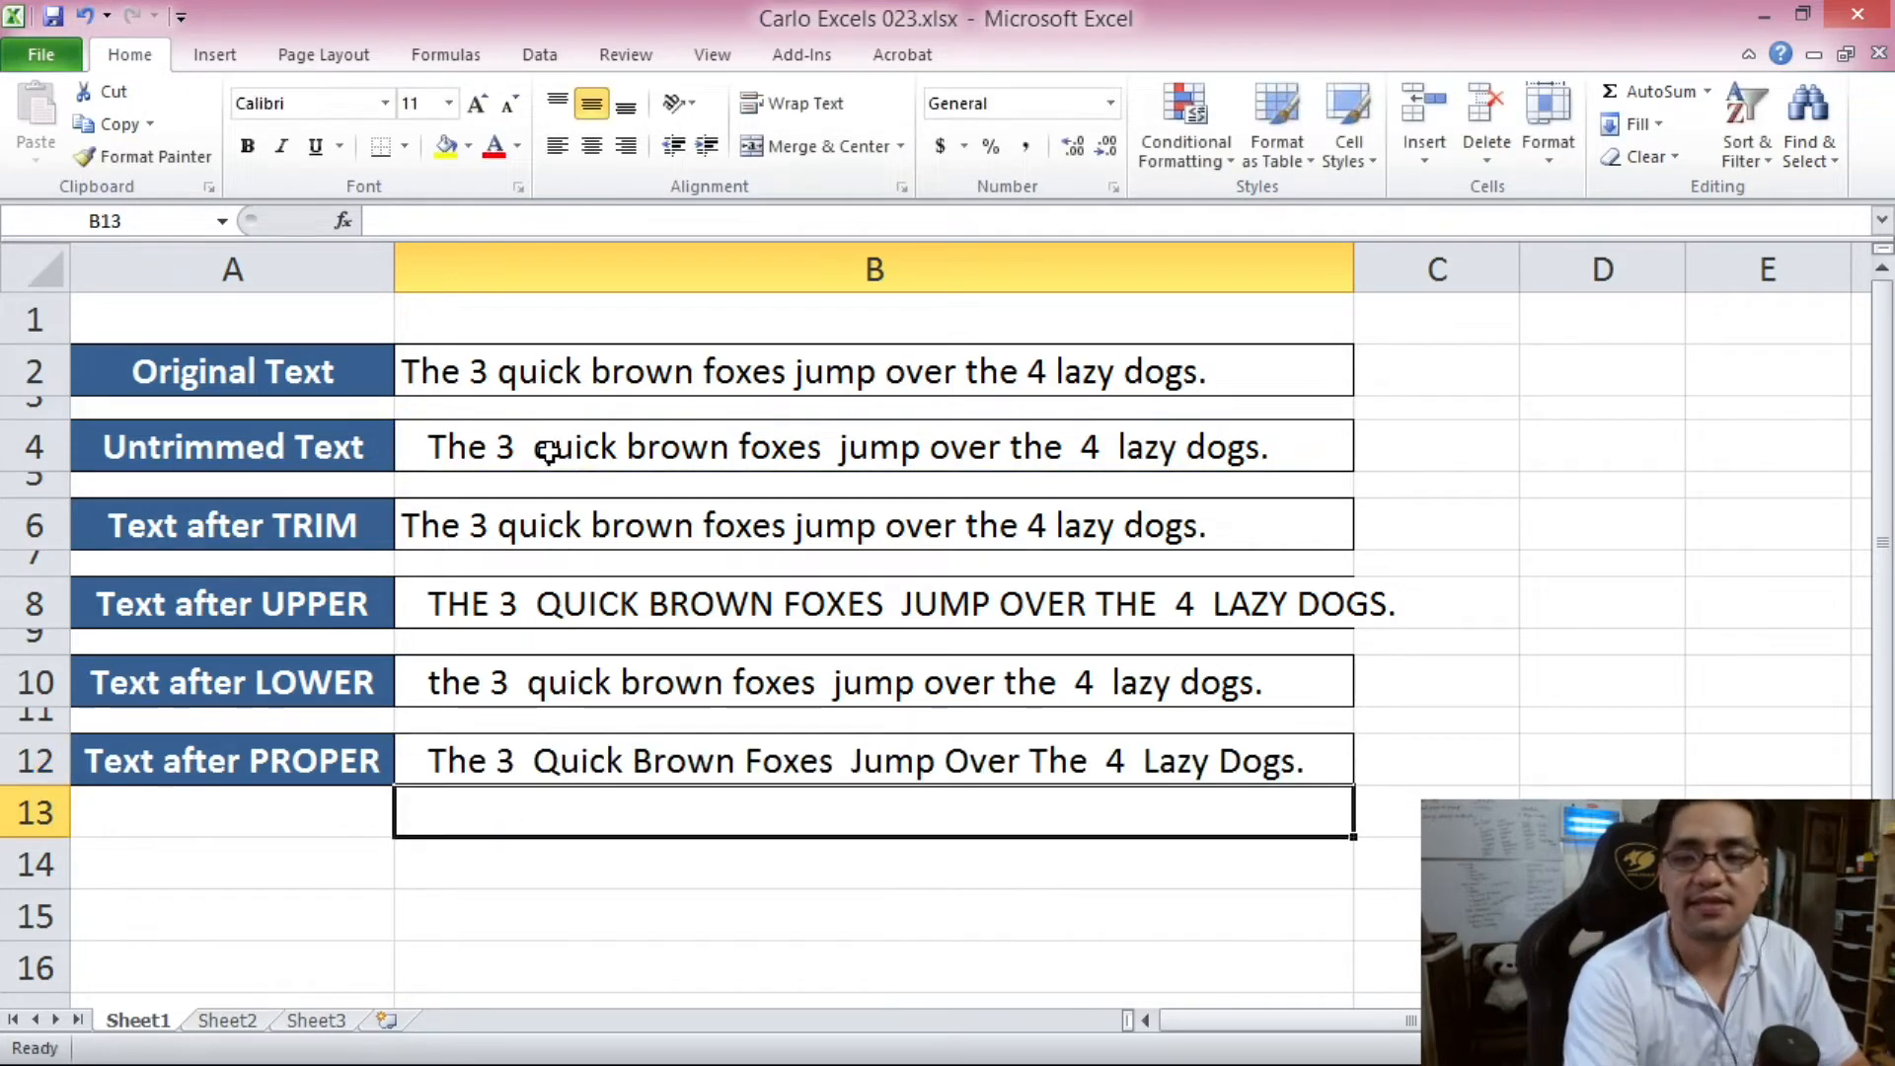
# Review the UPPER, LOWER and PROPER labels and formula results in rows 8, 10 and 12 against the untrimmed text in B4
pyautogui.click(234, 603)
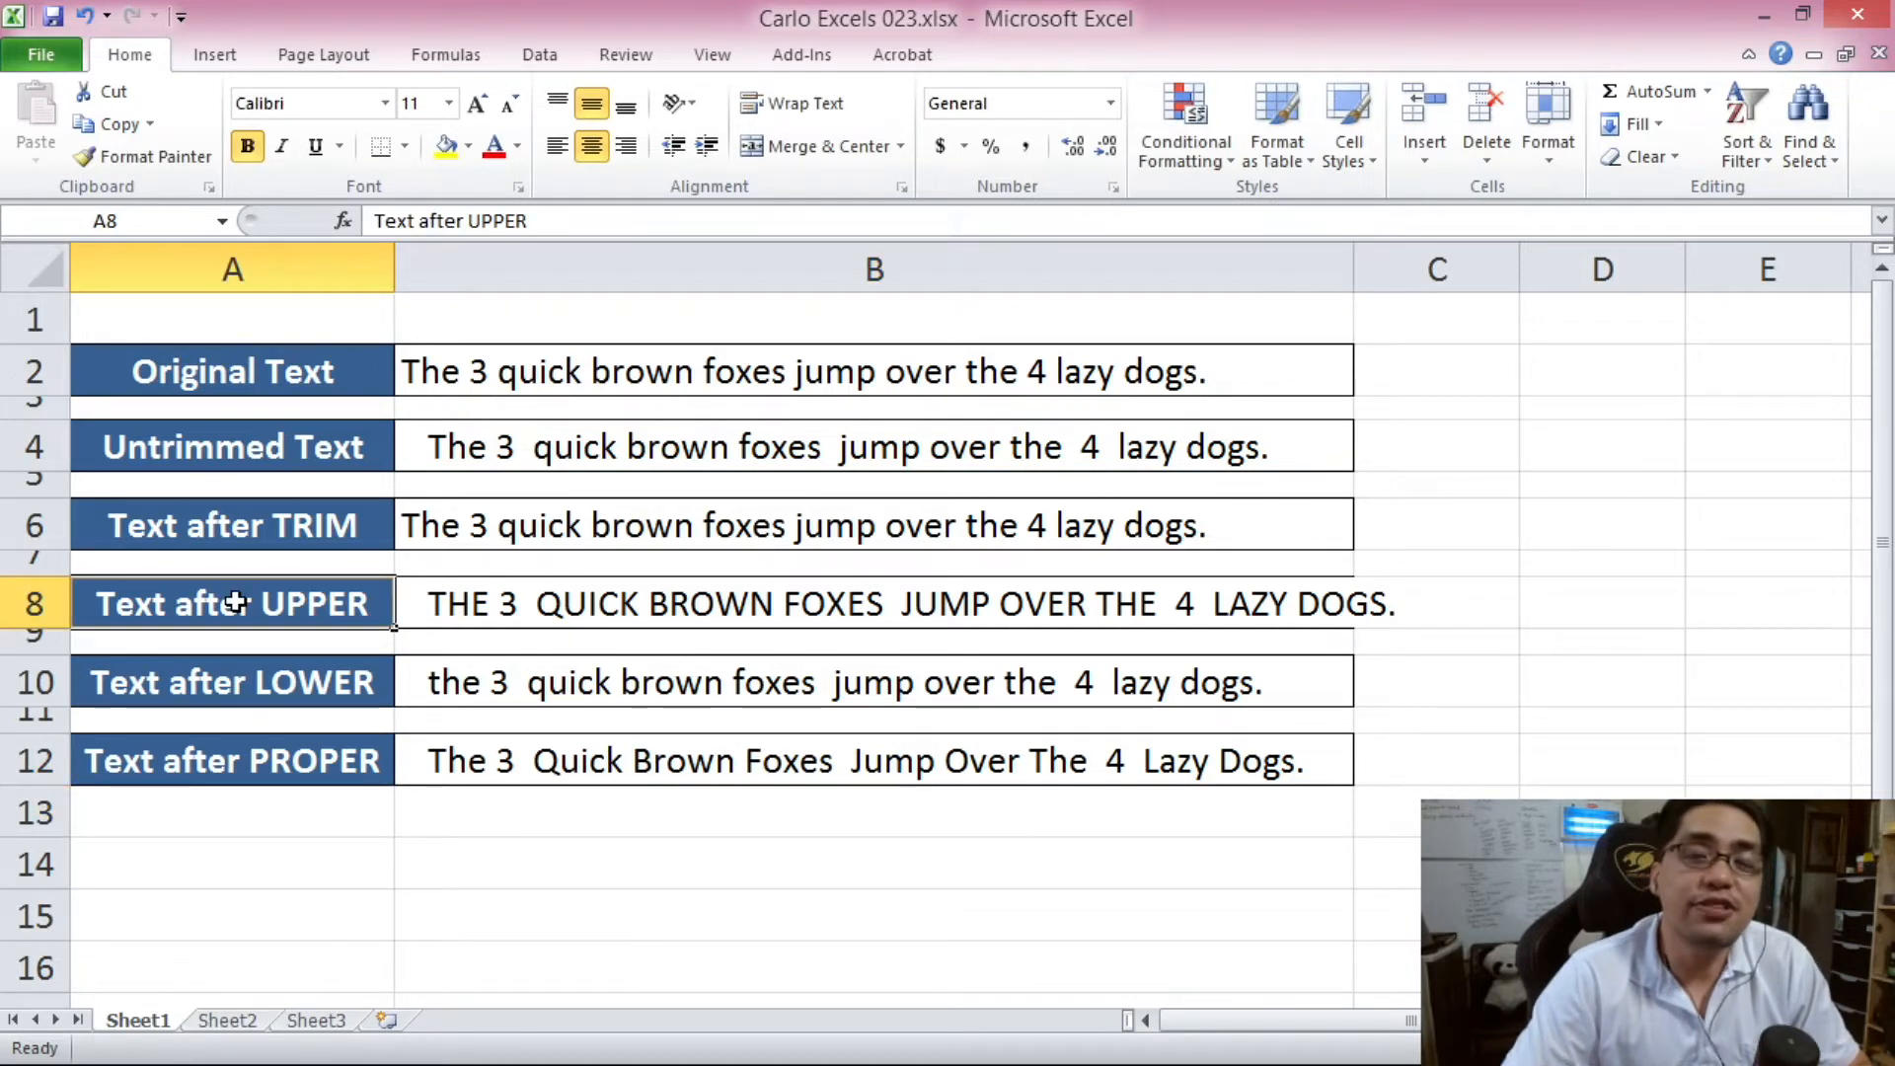
pyautogui.click(308, 684)
pyautogui.click(331, 763)
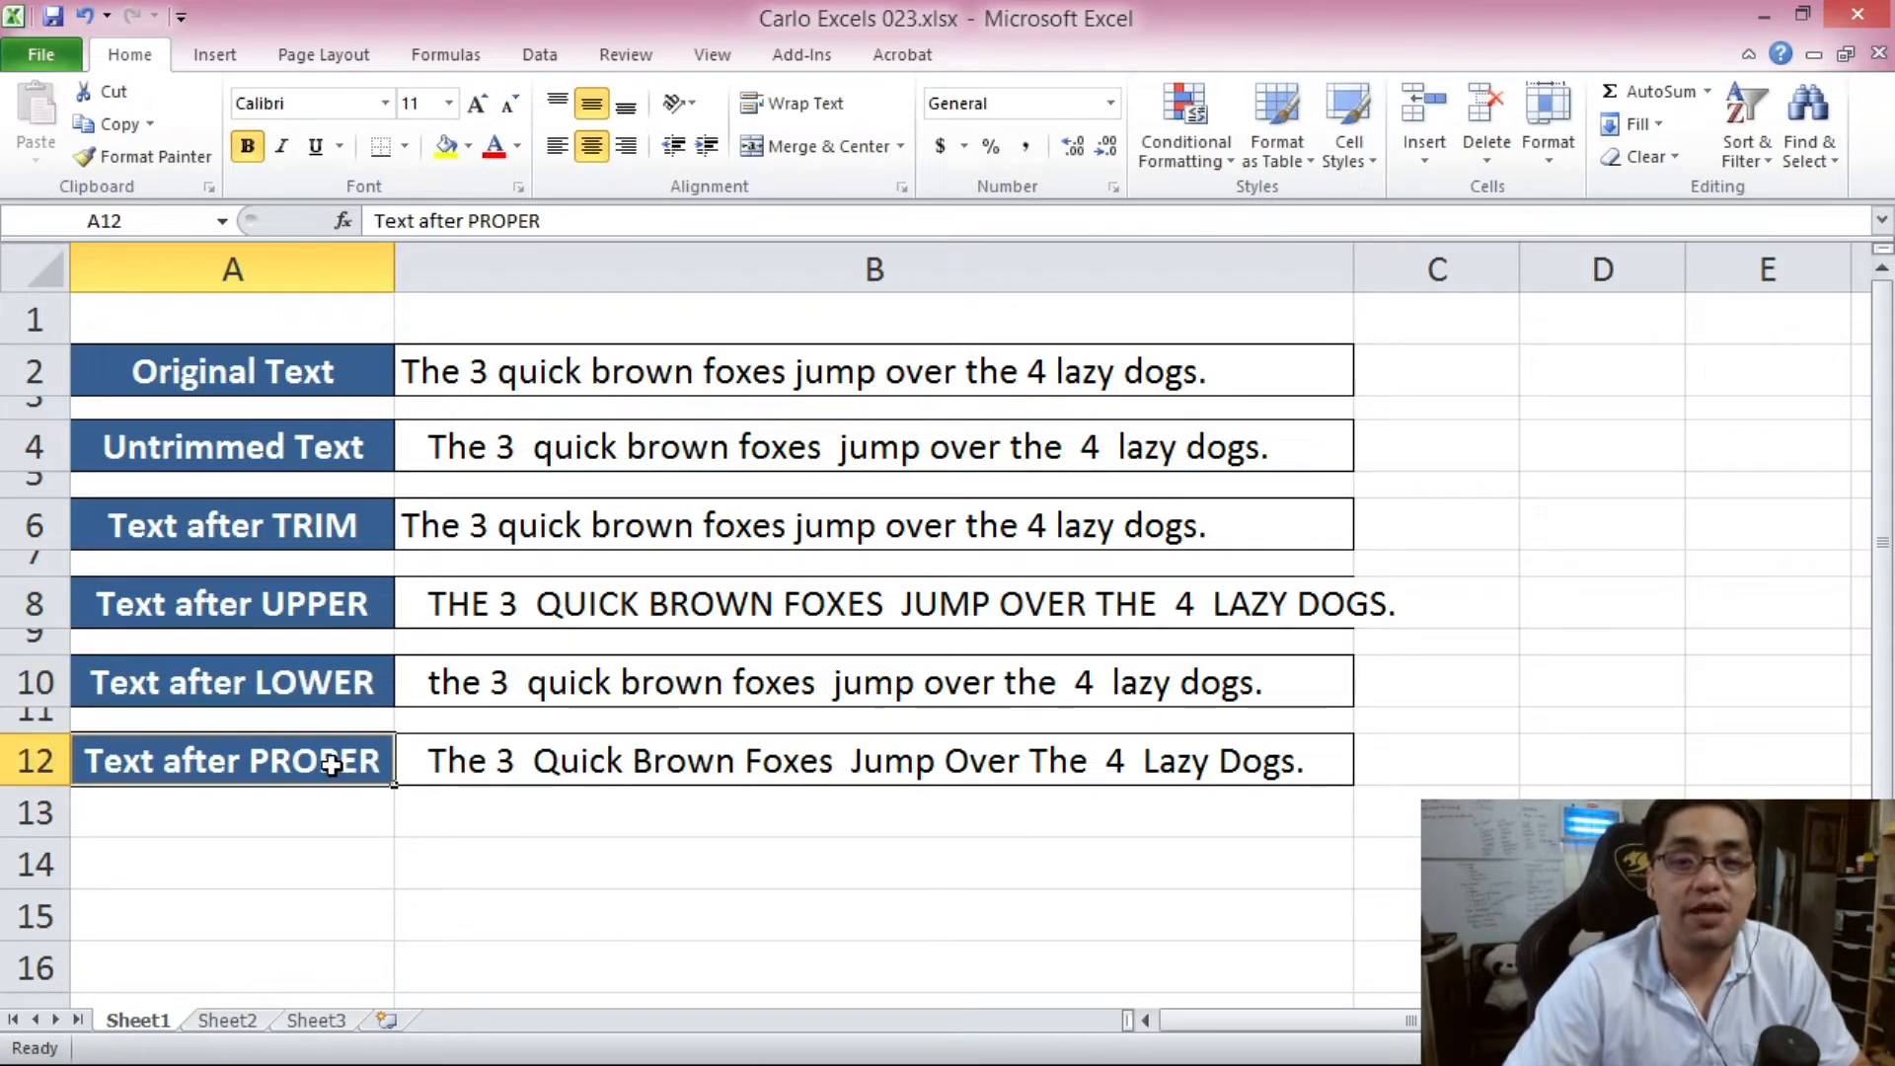
pyautogui.click(465, 862)
pyautogui.click(514, 604)
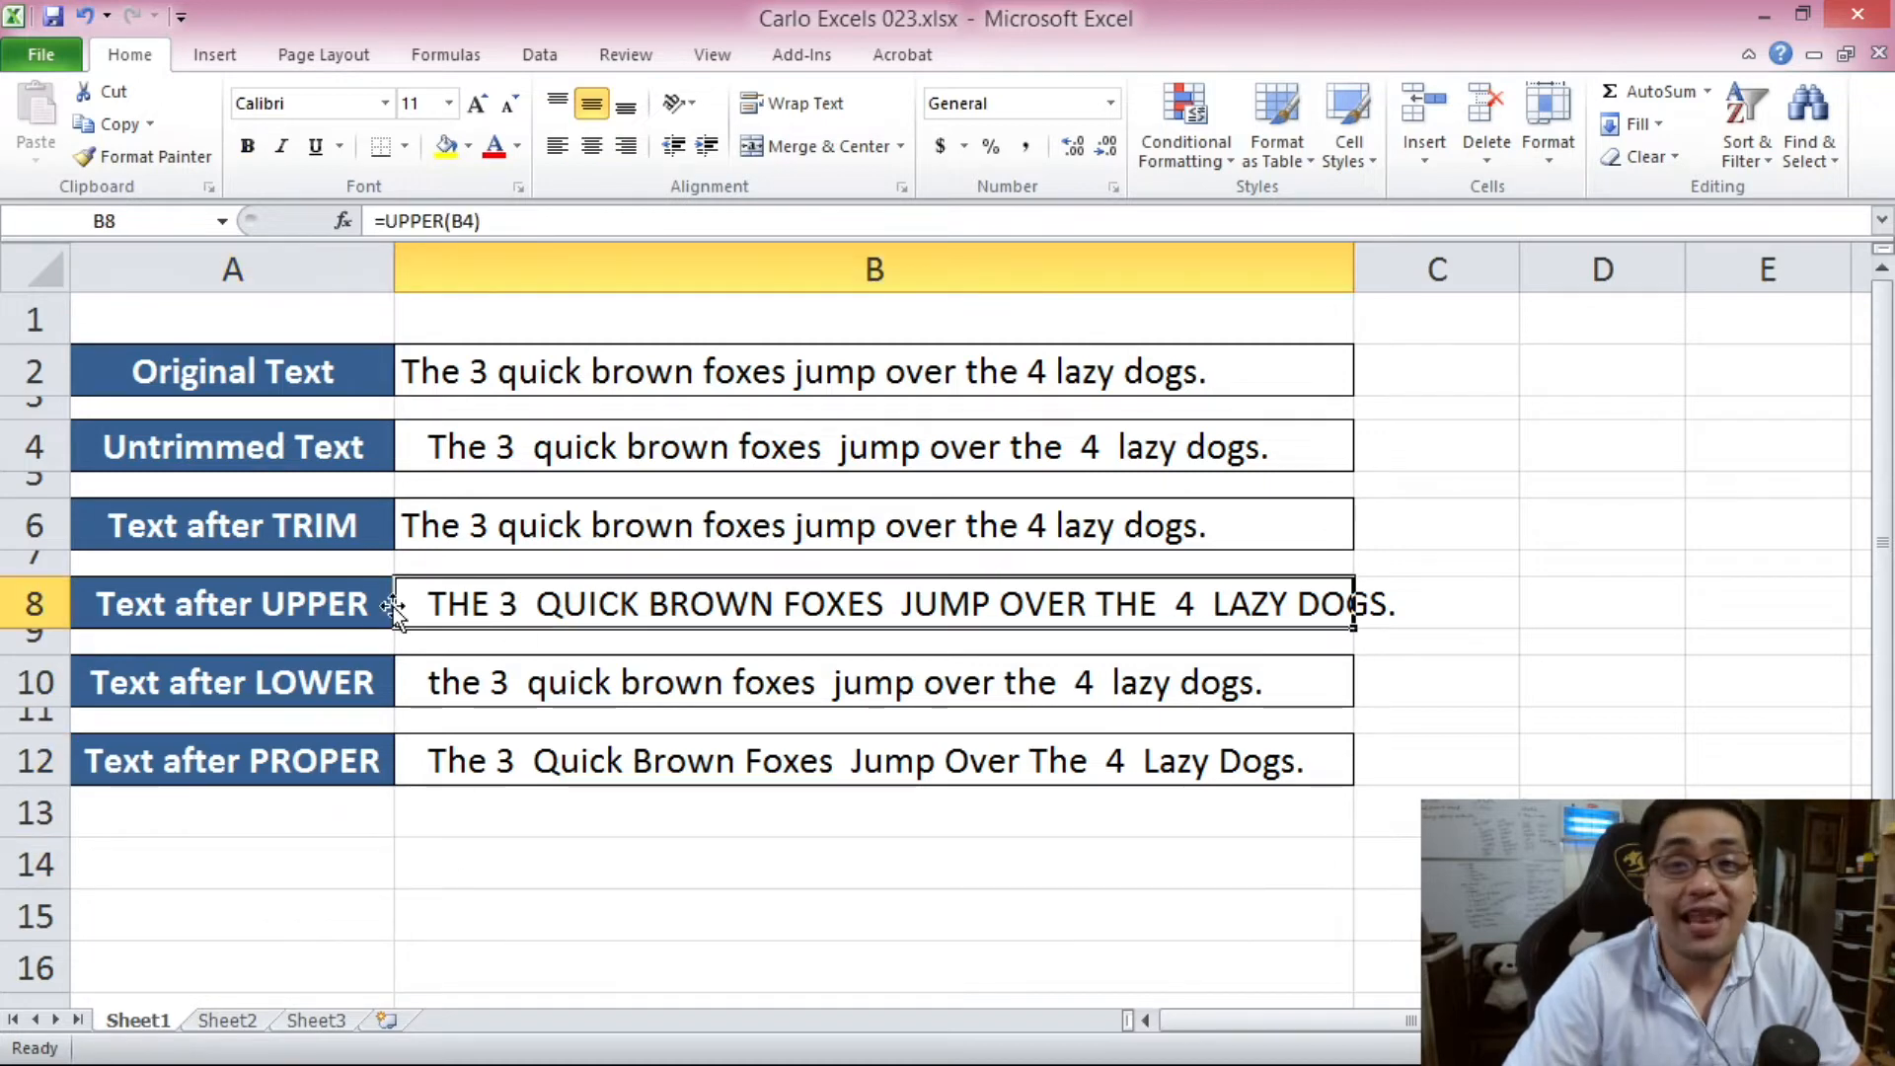
pyautogui.click(561, 683)
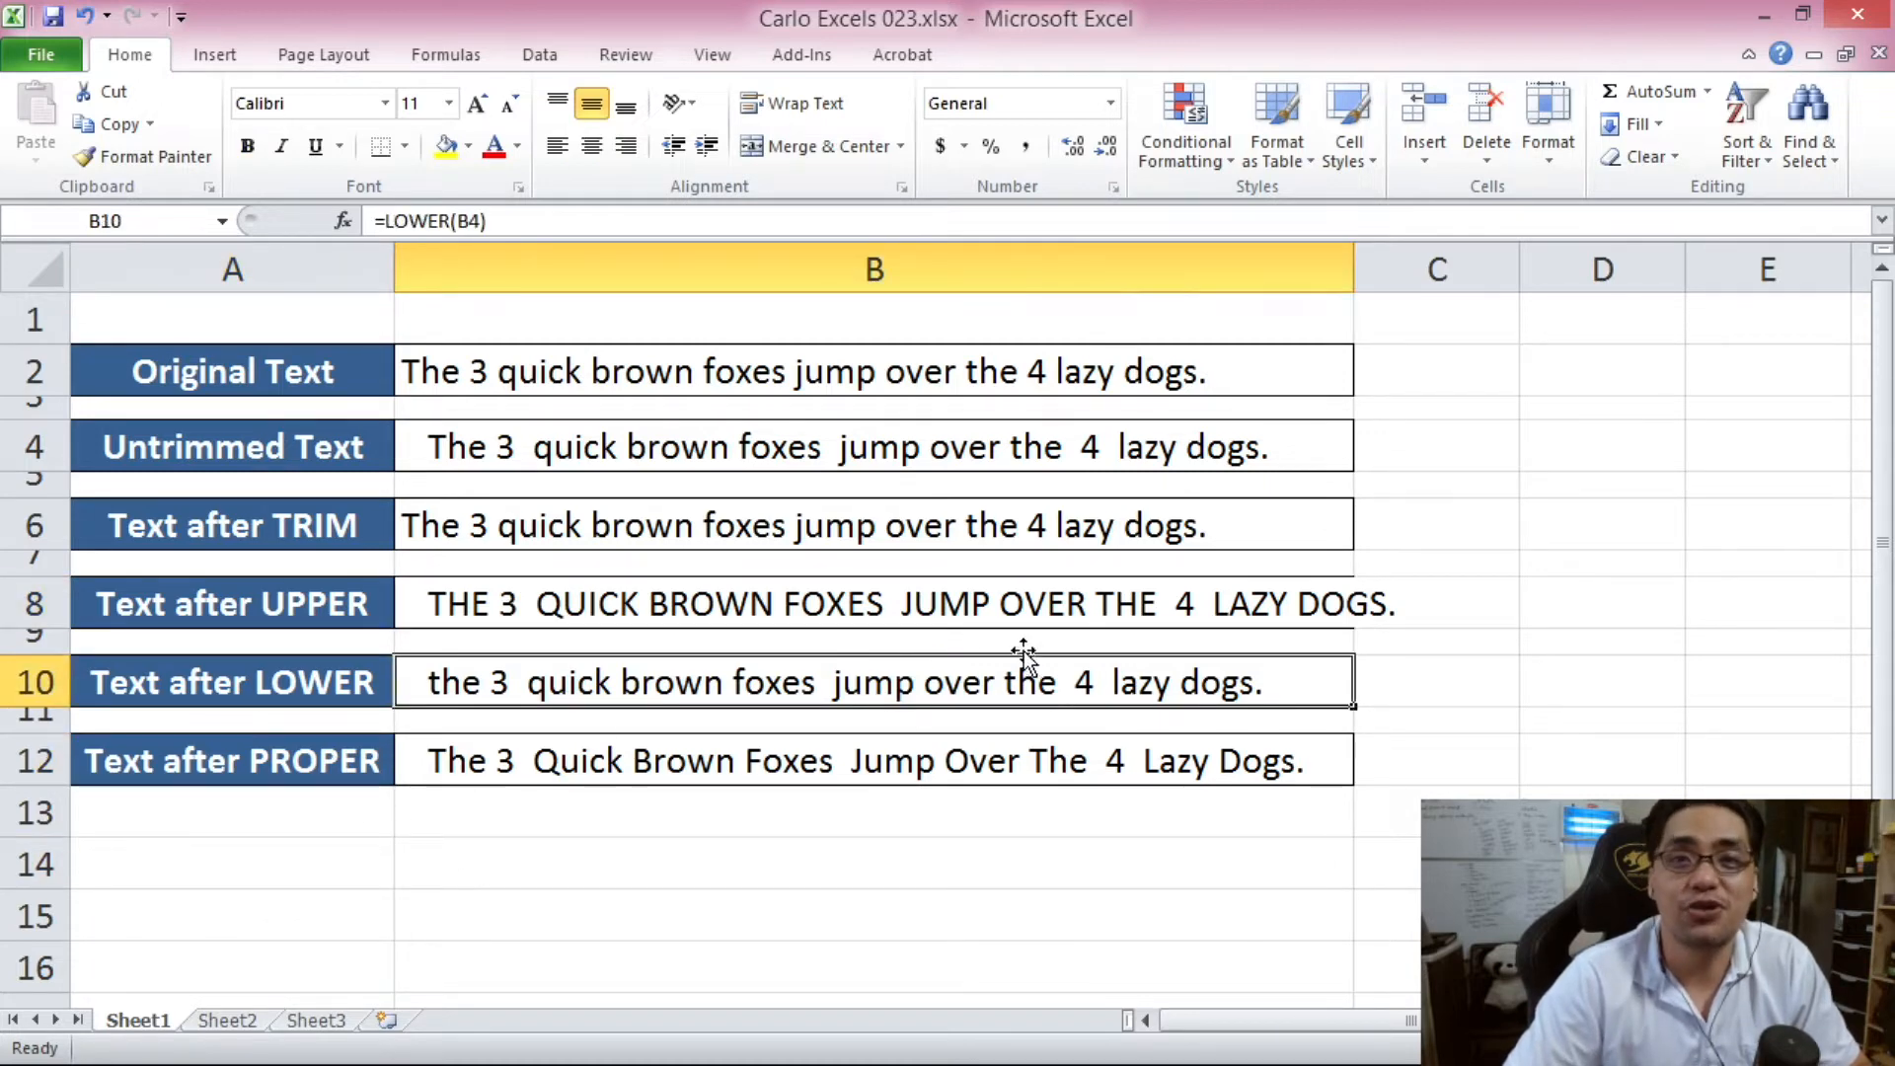
pyautogui.click(623, 768)
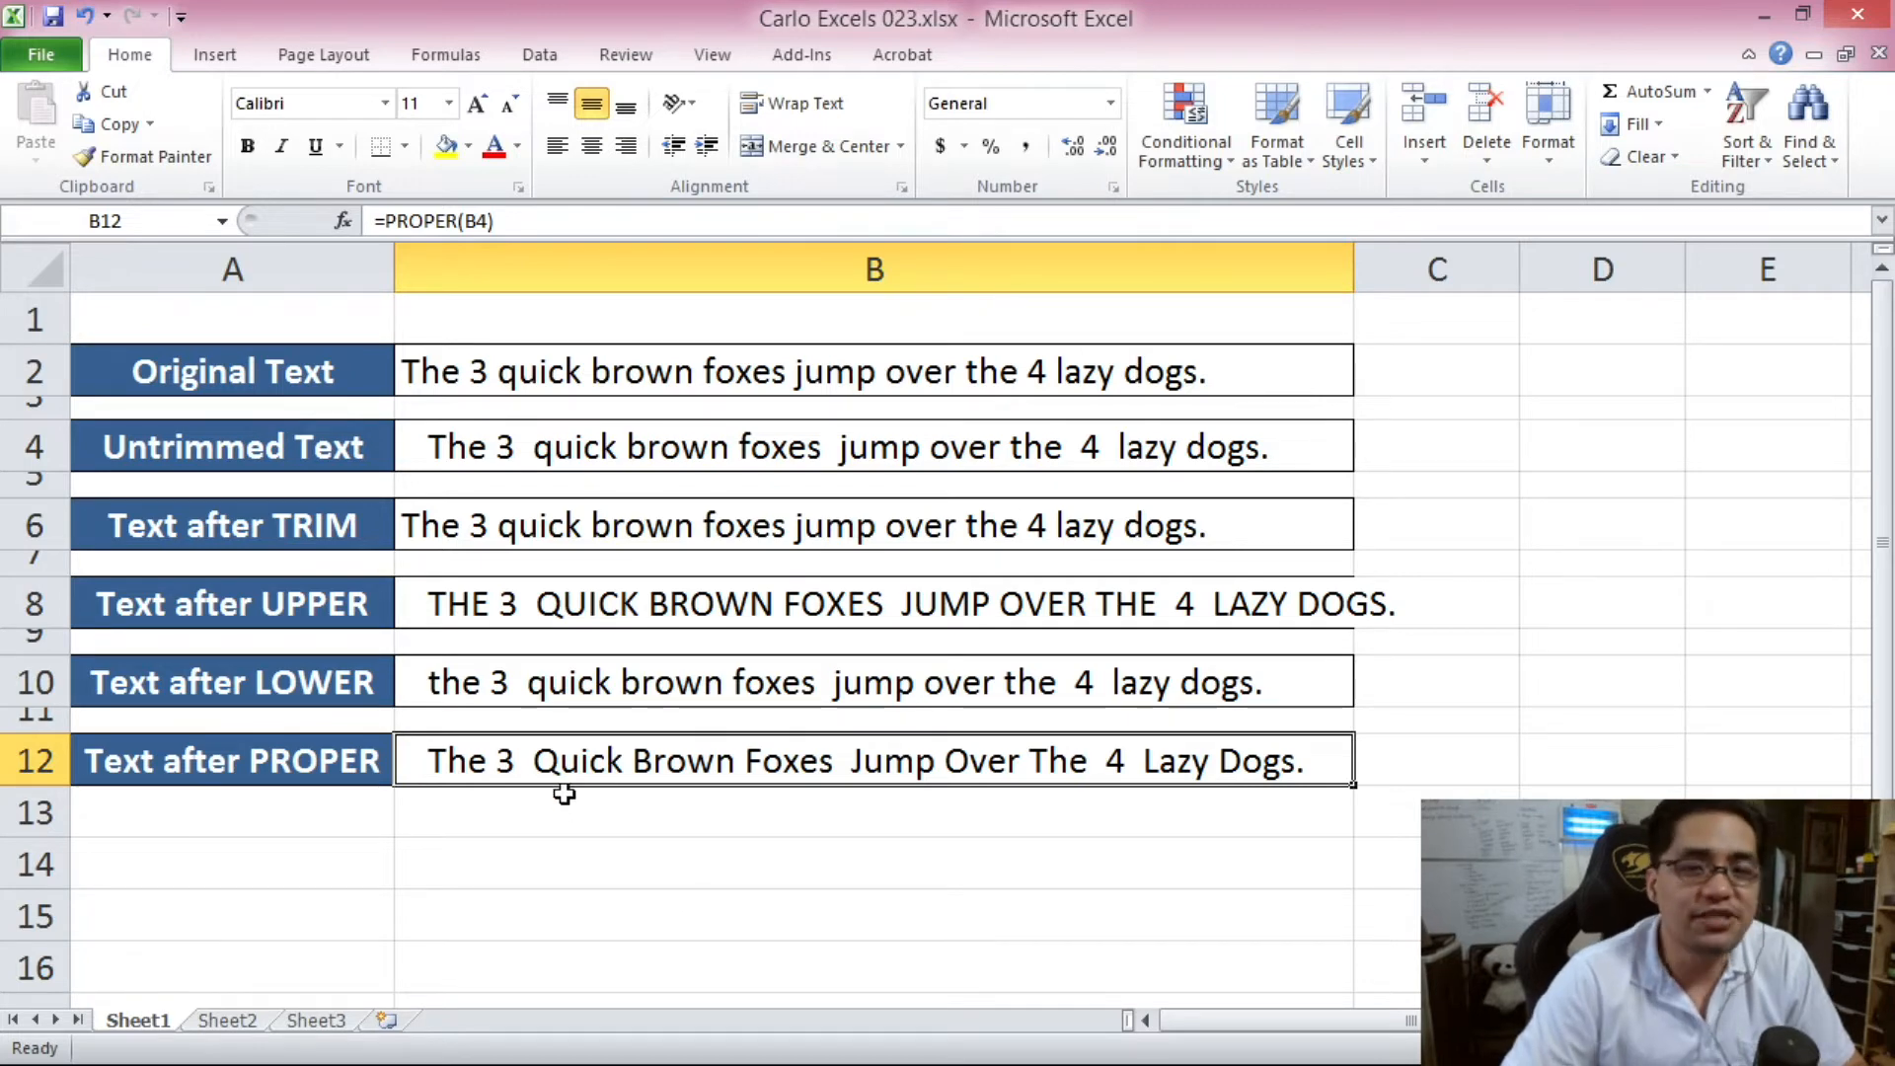
pyautogui.click(529, 612)
pyautogui.click(554, 668)
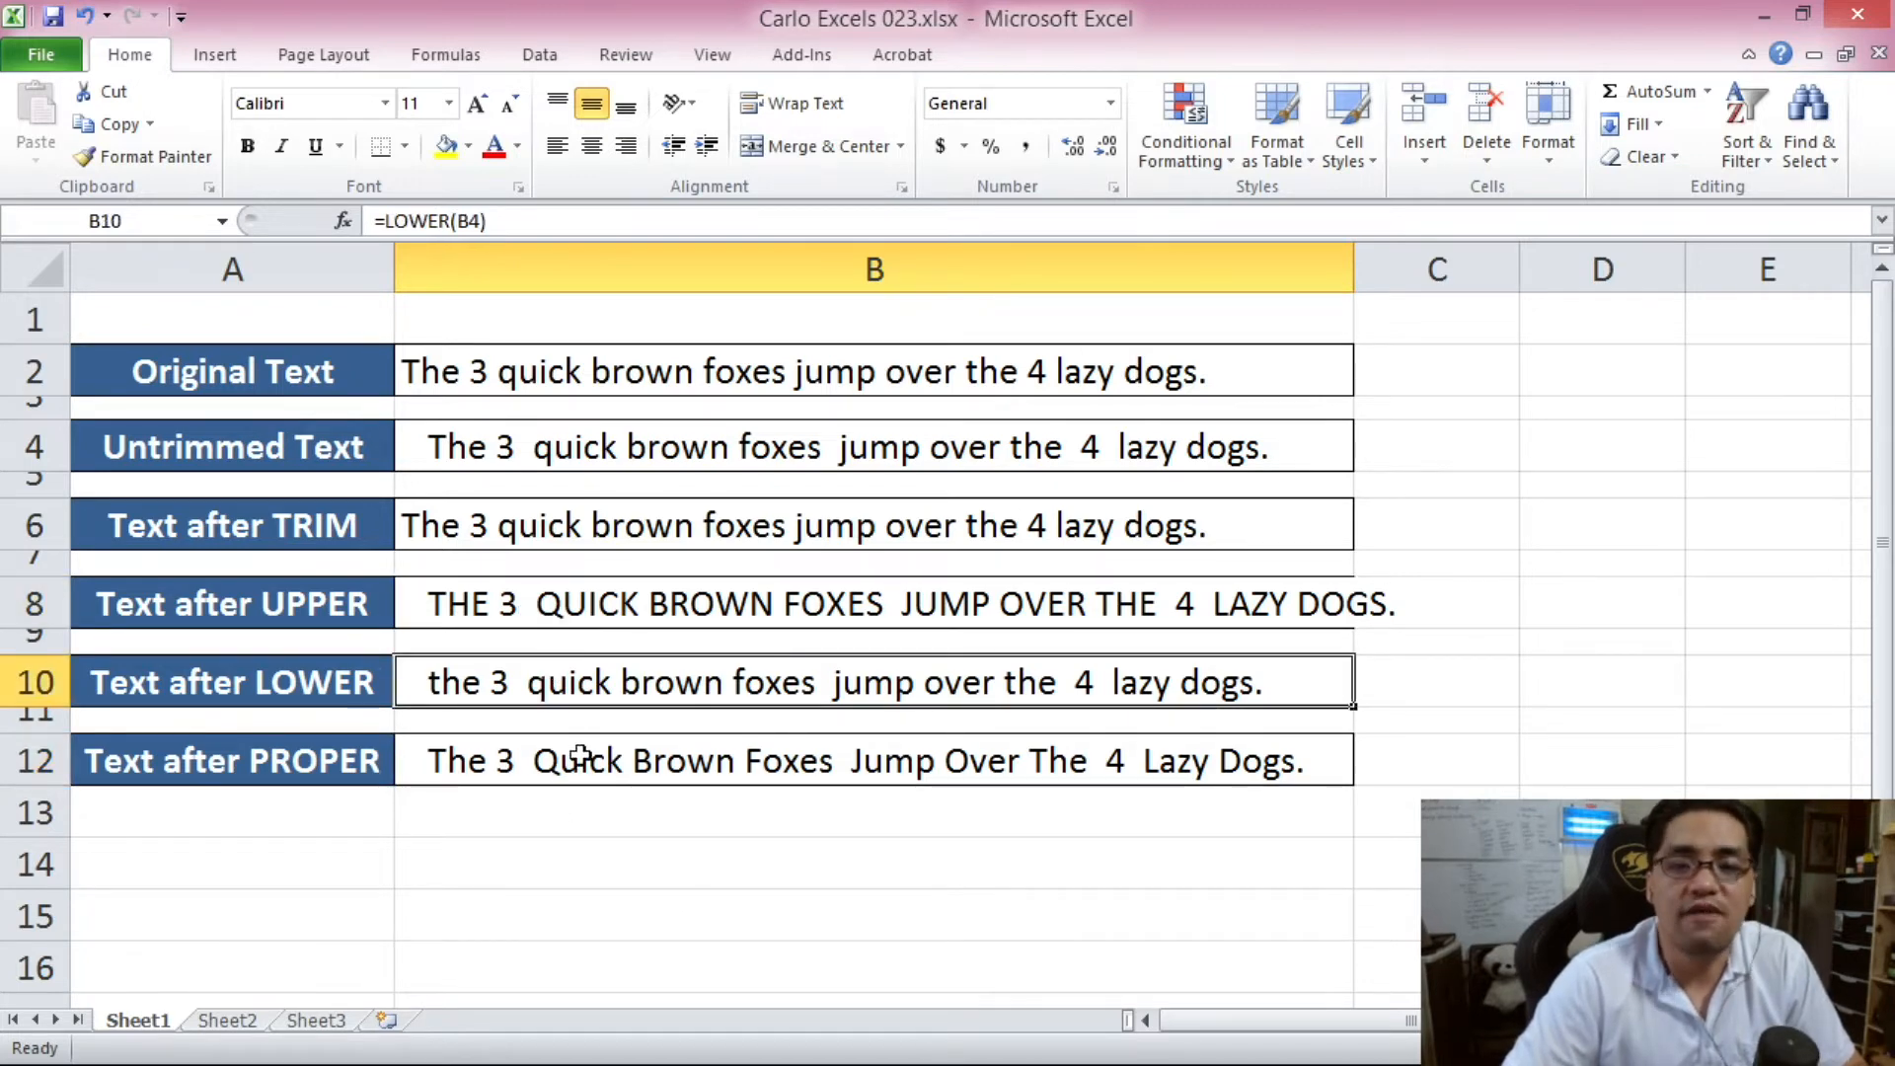
pyautogui.click(579, 758)
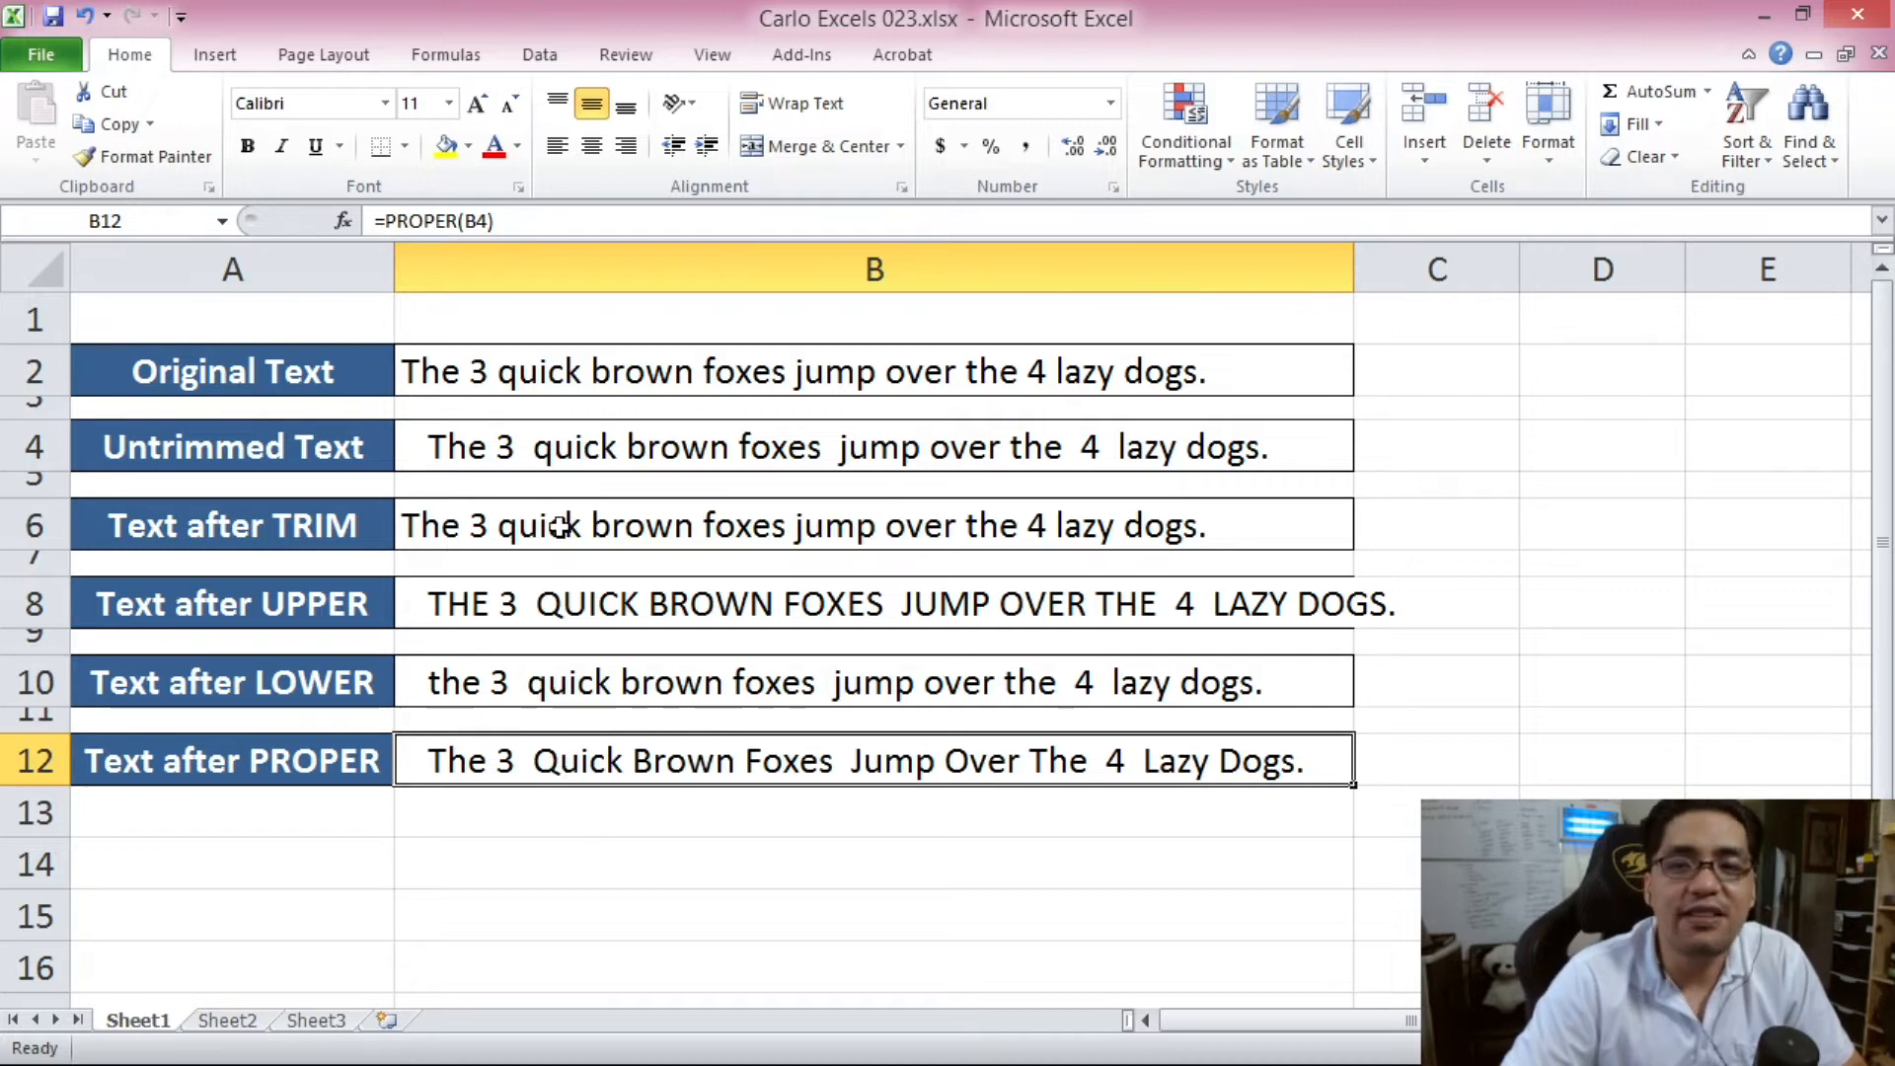
pyautogui.click(570, 449)
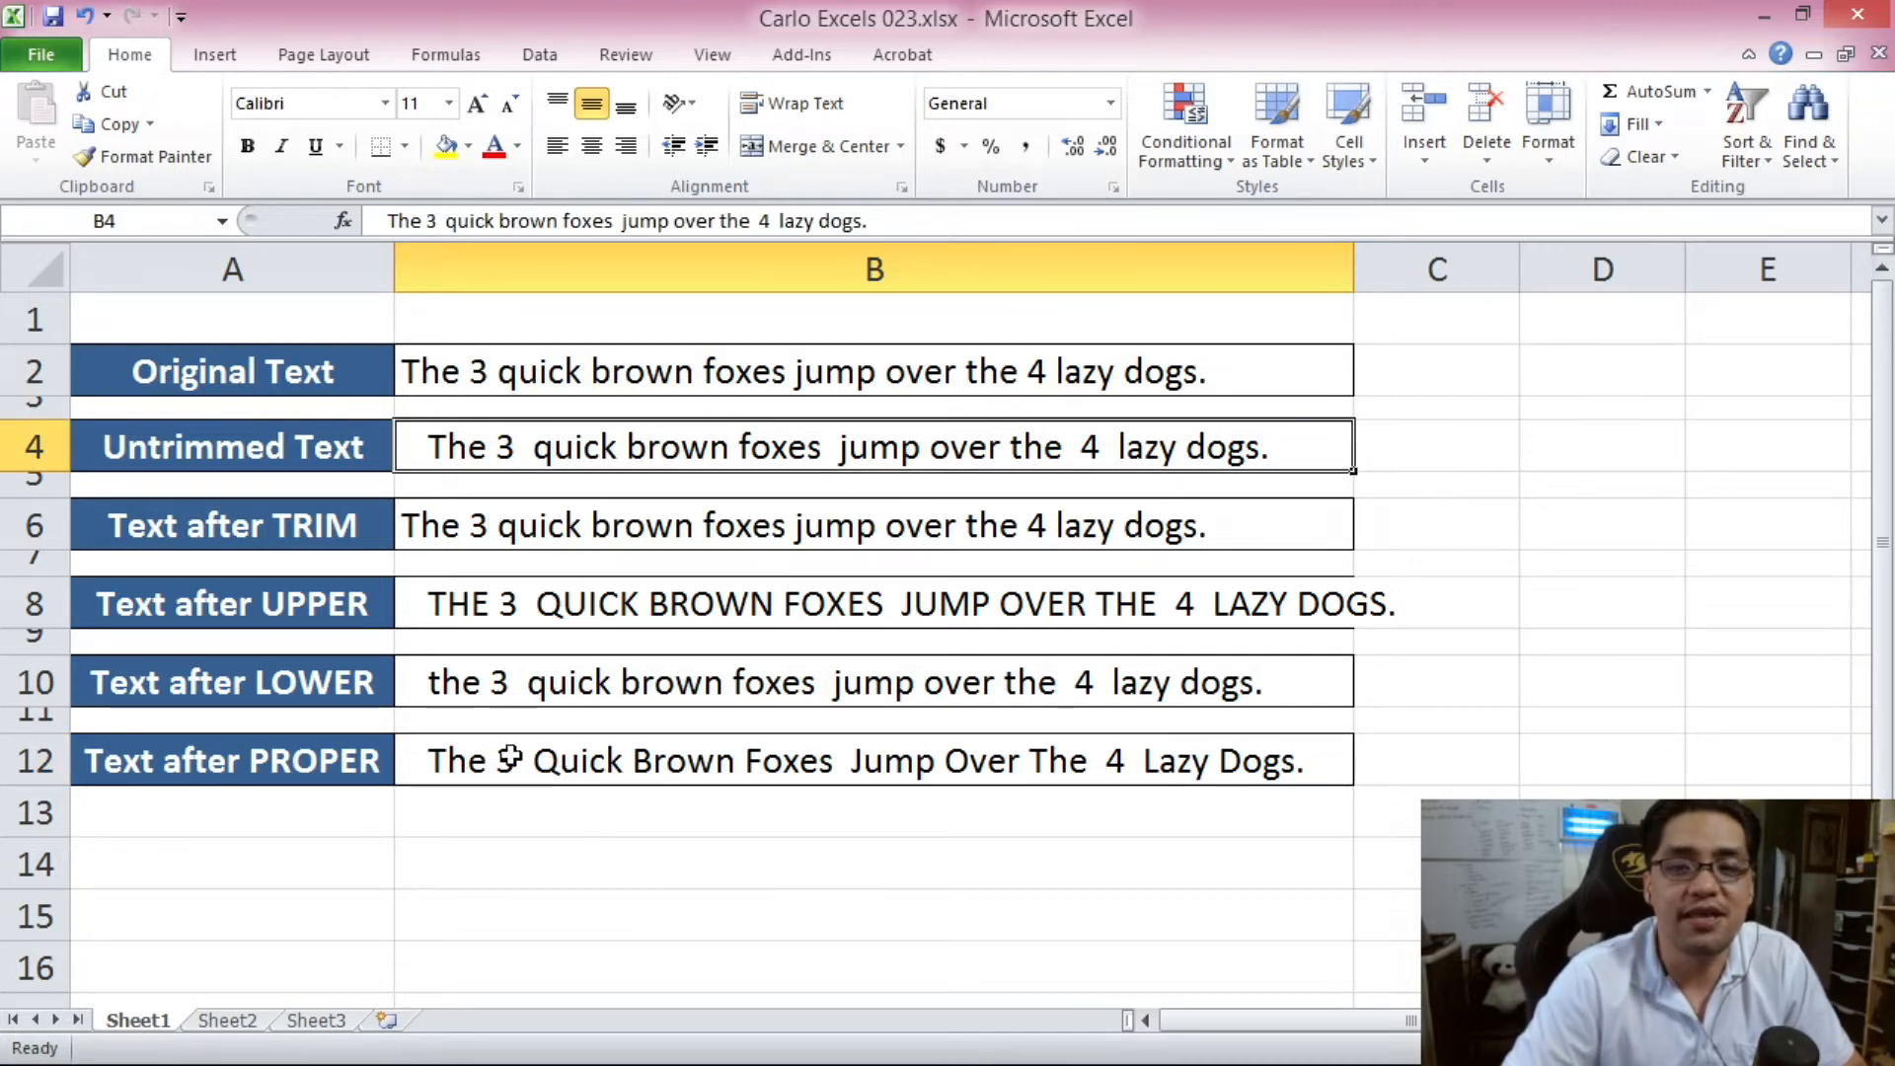
pyautogui.click(643, 777)
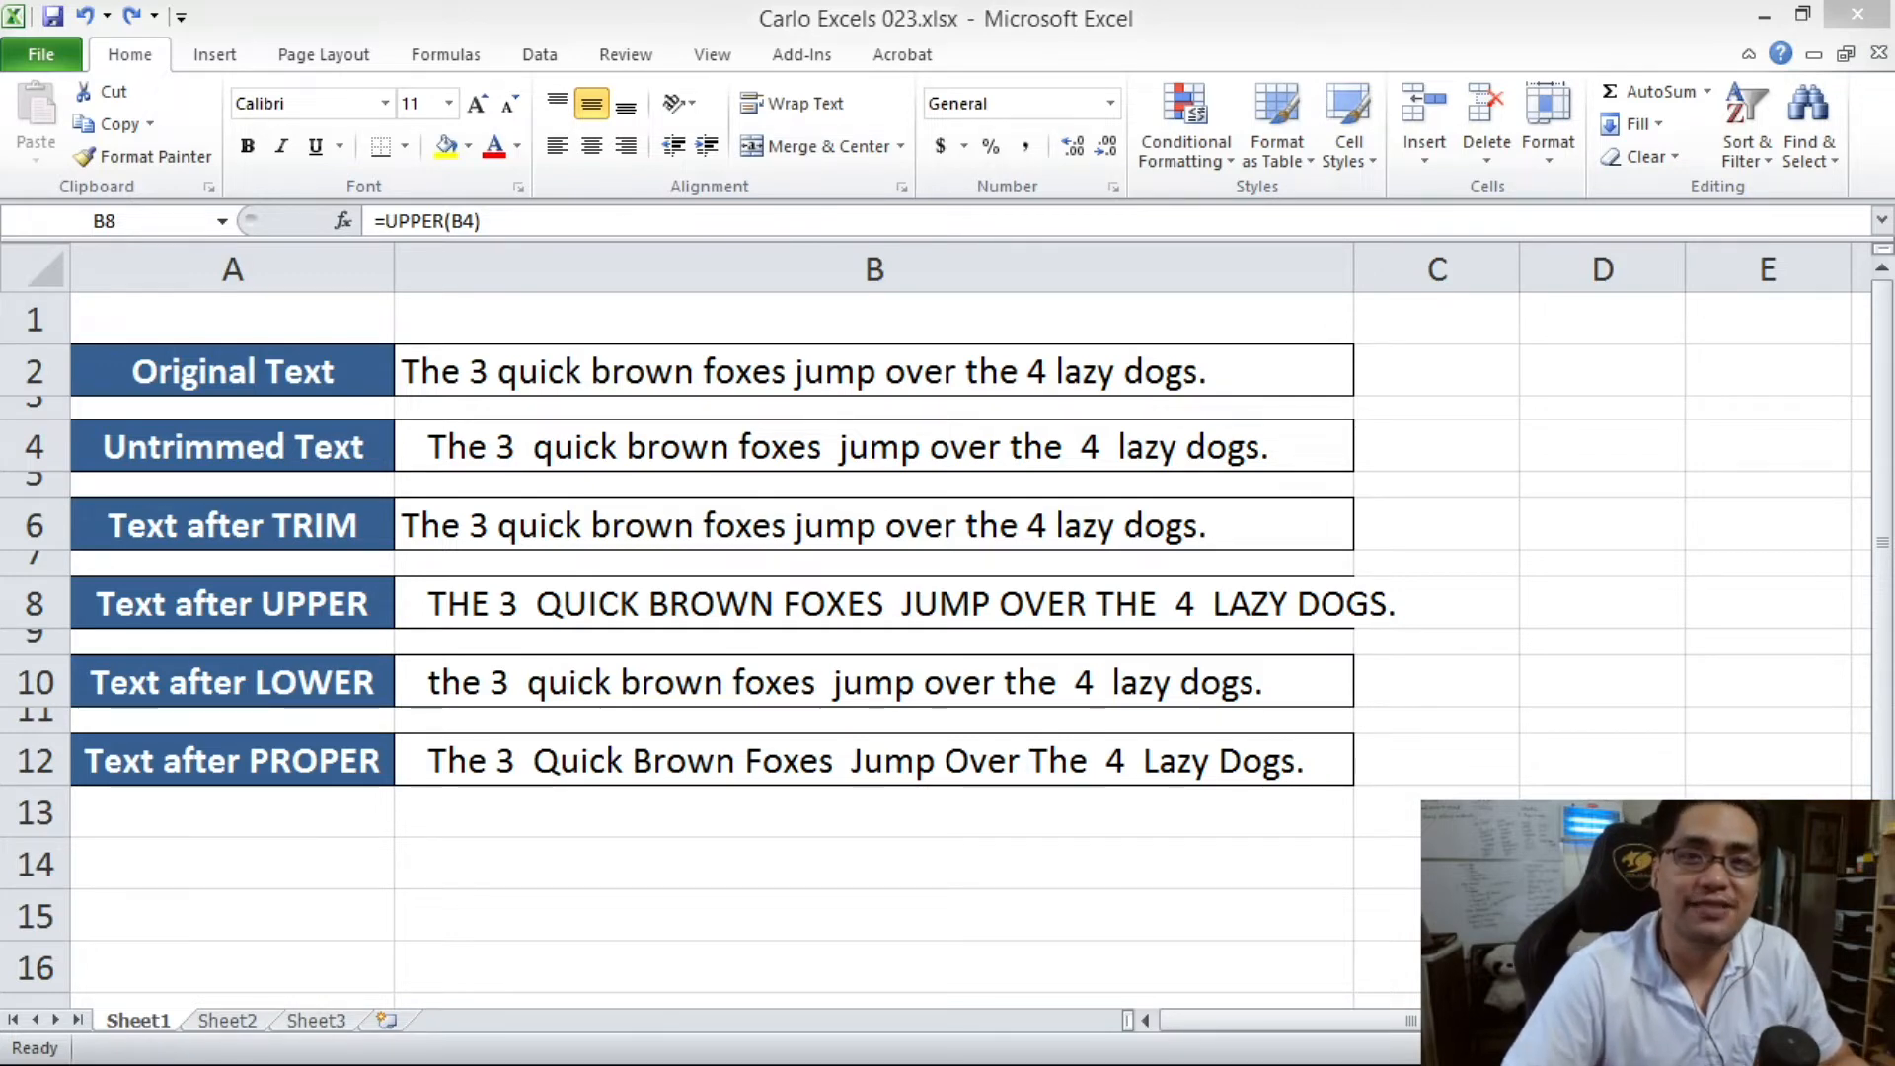
pyautogui.click(427, 450)
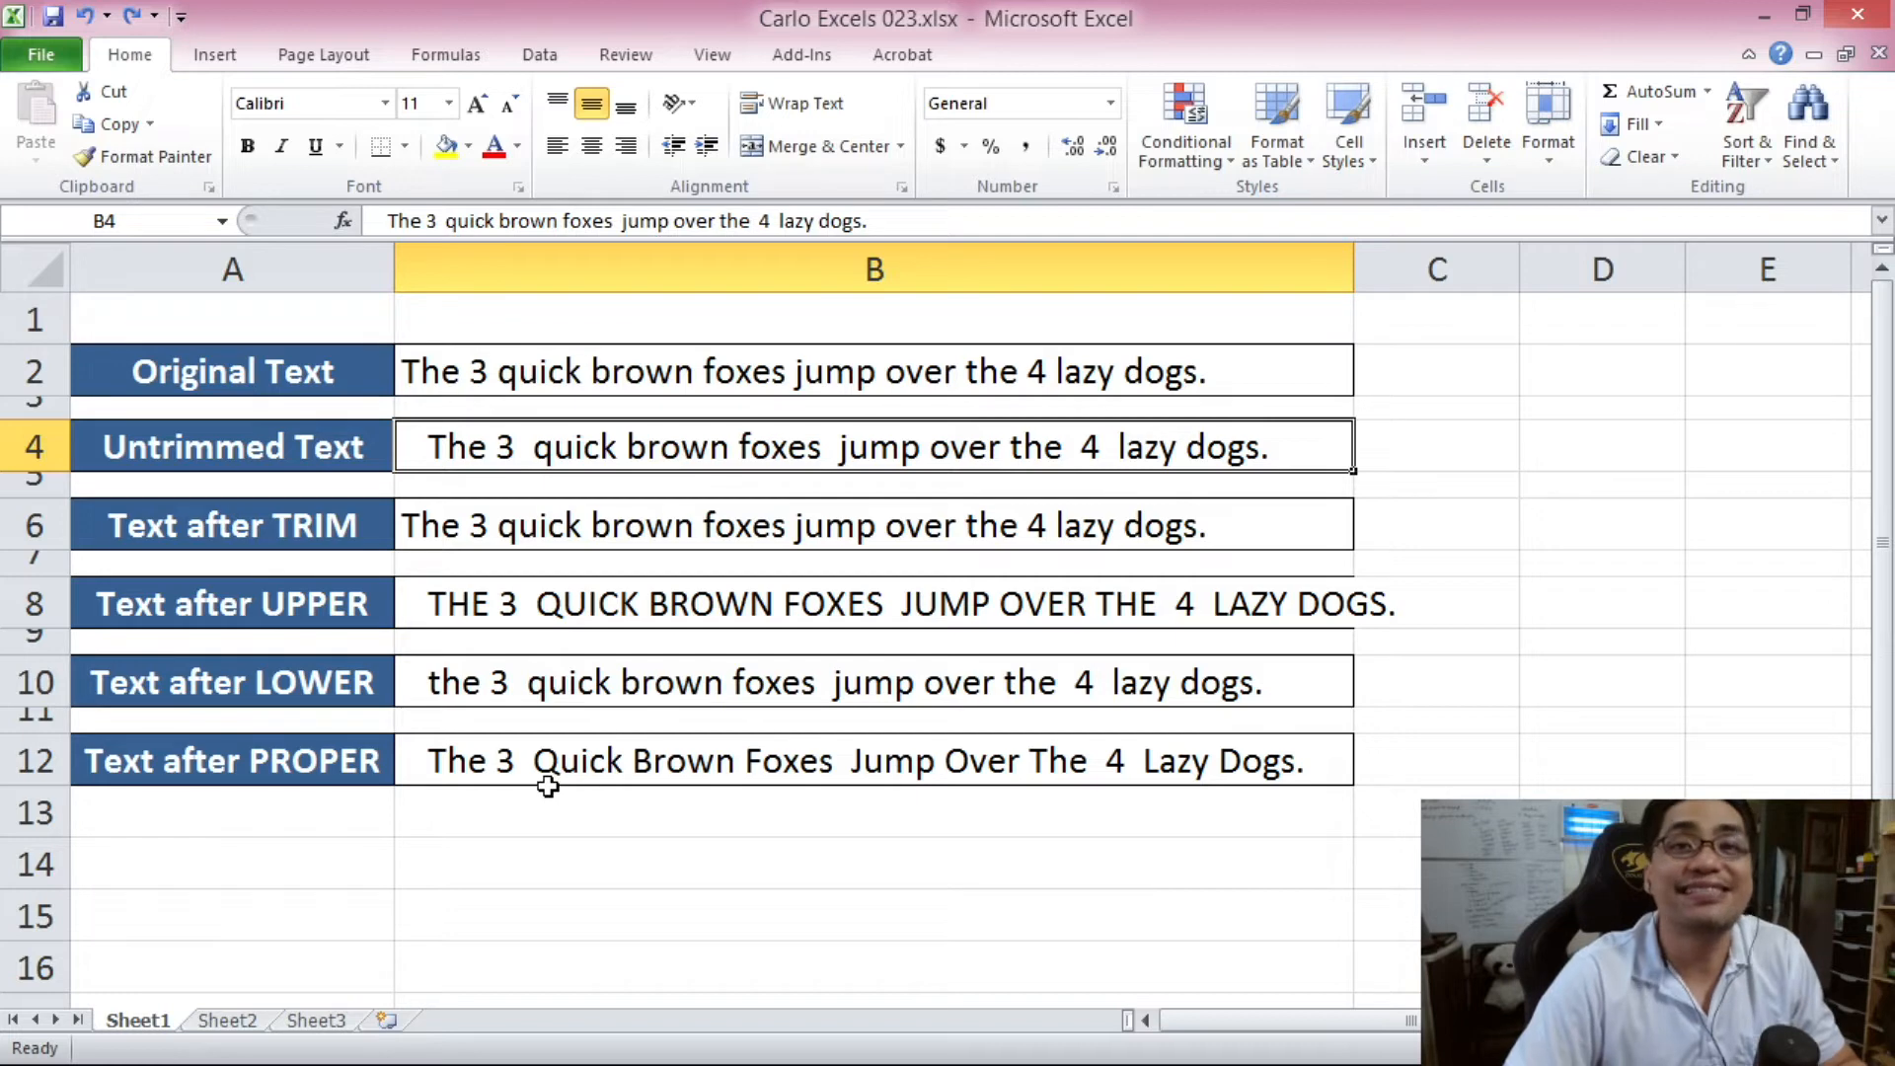
# Clear the UPPER, LOWER and PROPER formulas from the range B8:B12
pyautogui.moveTo(441, 600); pyautogui.dragTo(529, 768)
pyautogui.press('Delete')
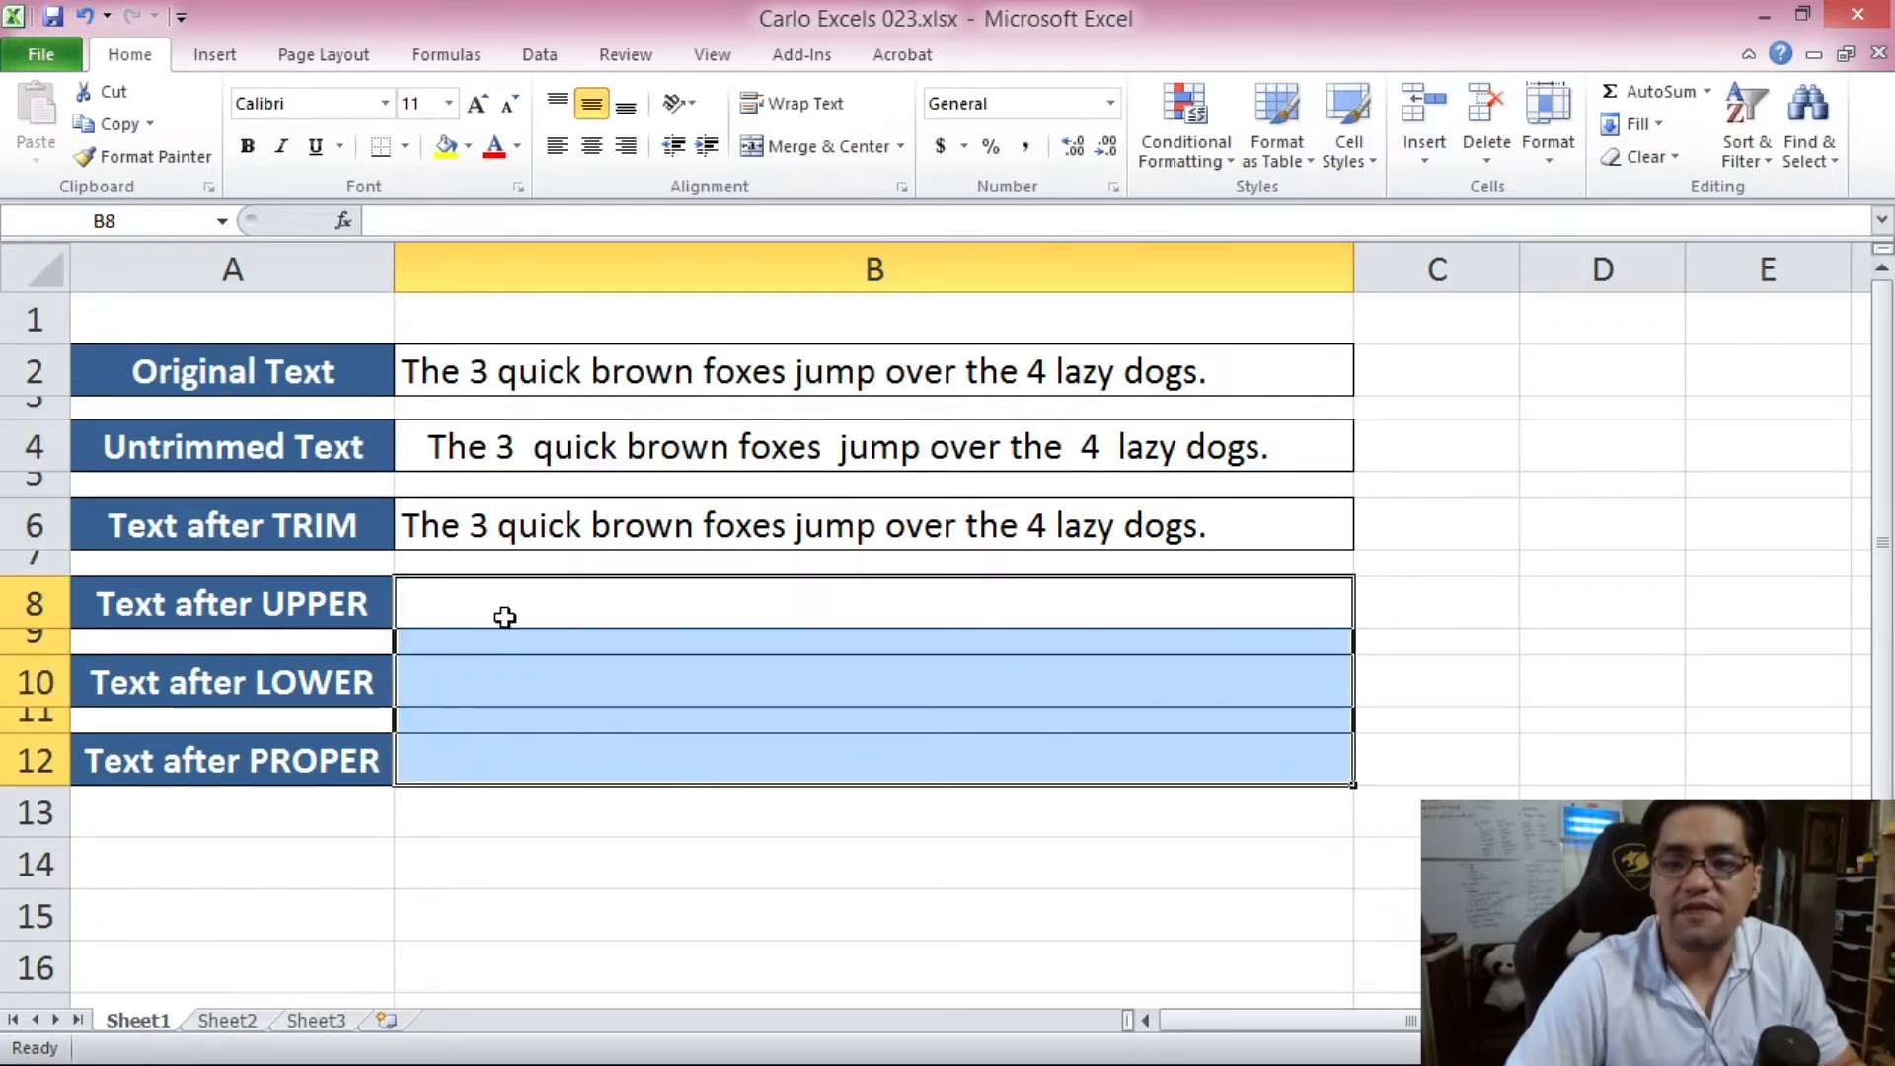
# Enter the nested formula =TRIM(UPPER(B4)) in the Text after UPPER cell, B8
pyautogui.click(500, 598)
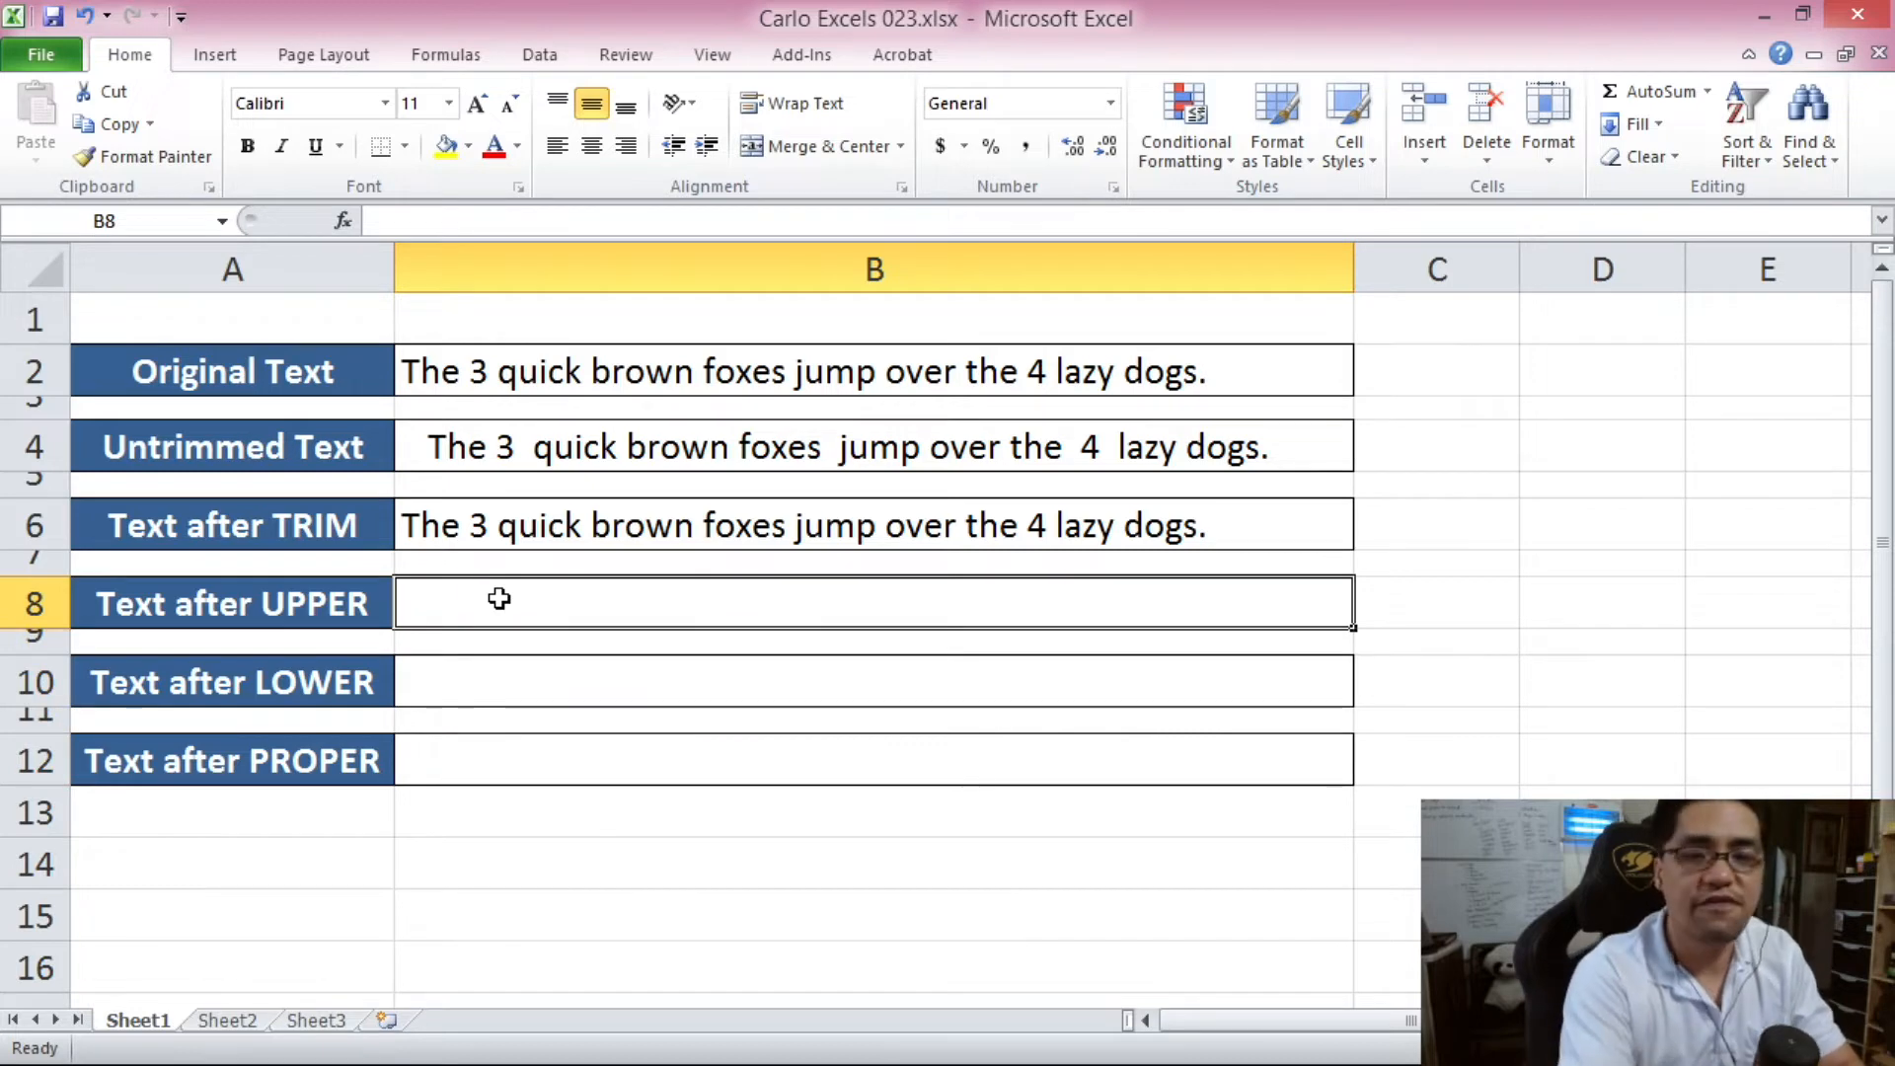
pyautogui.write('=UPPER(')
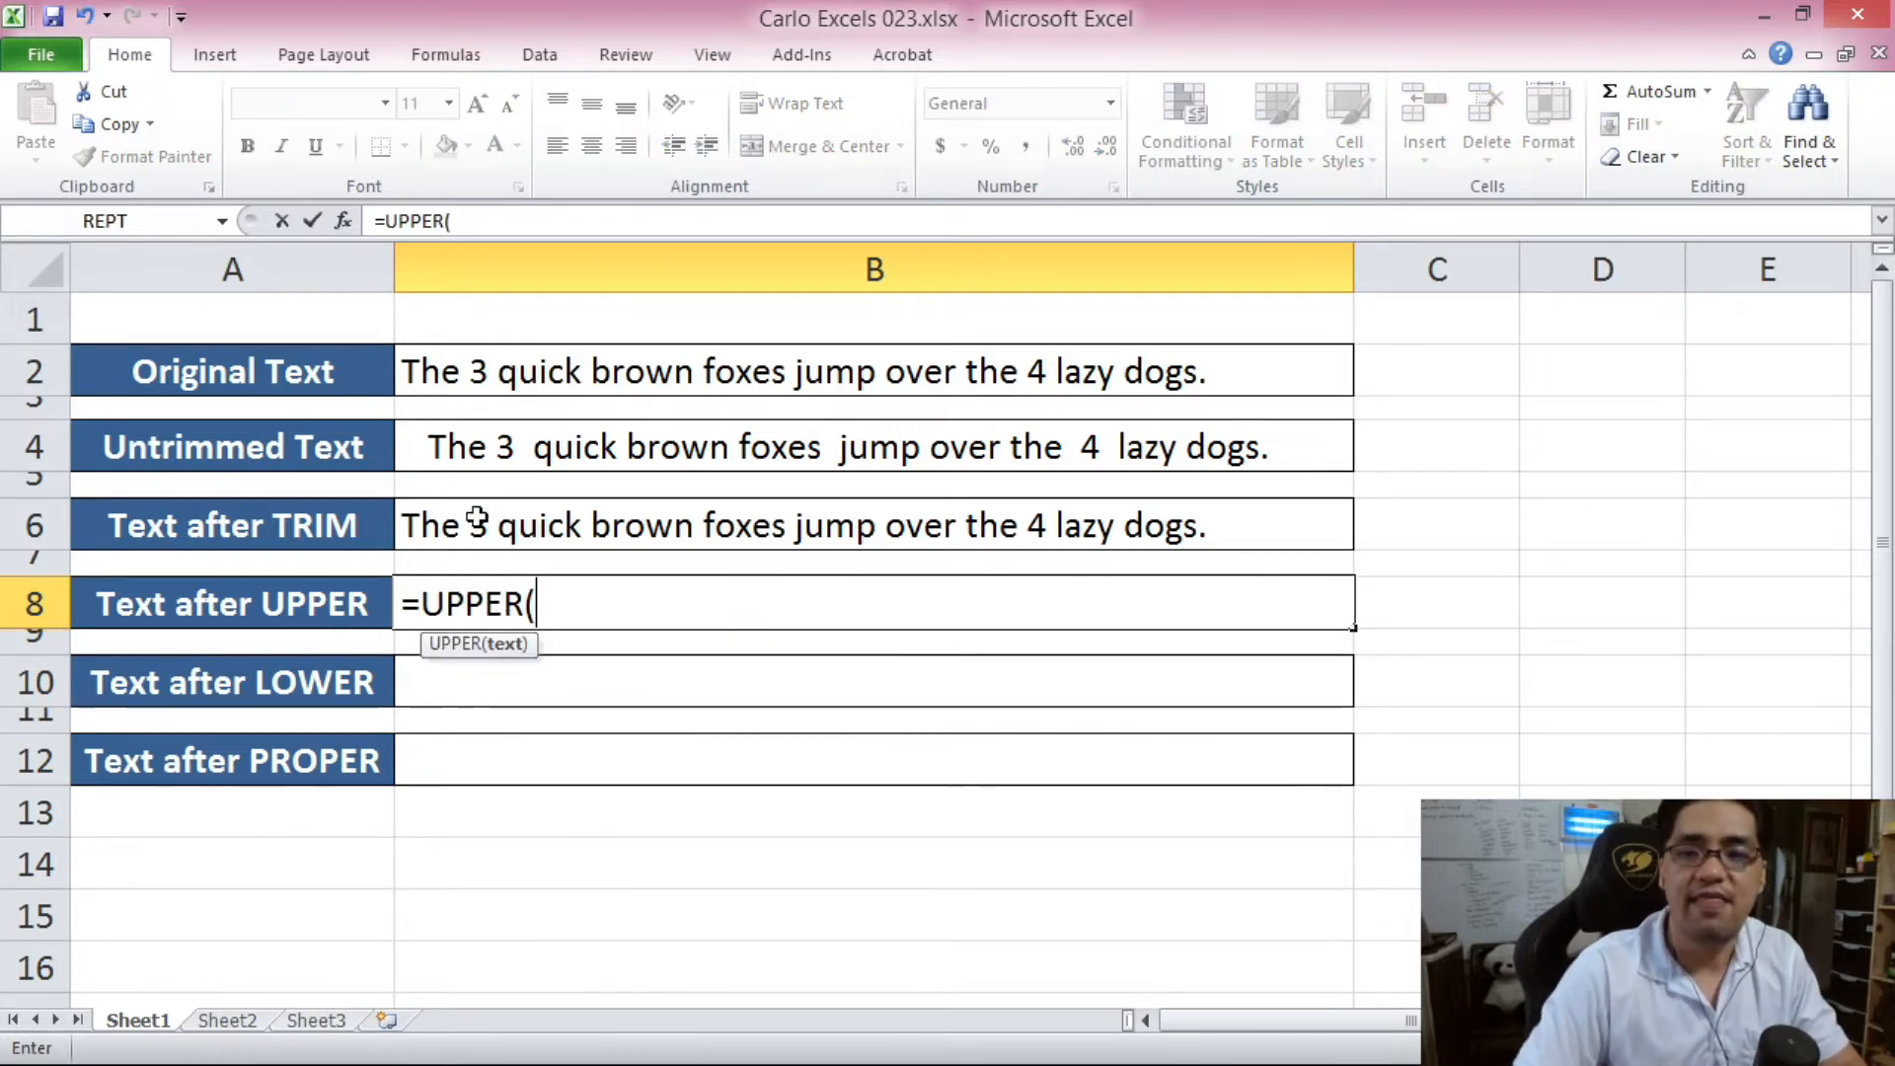
pyautogui.click(478, 449)
pyautogui.write(')')
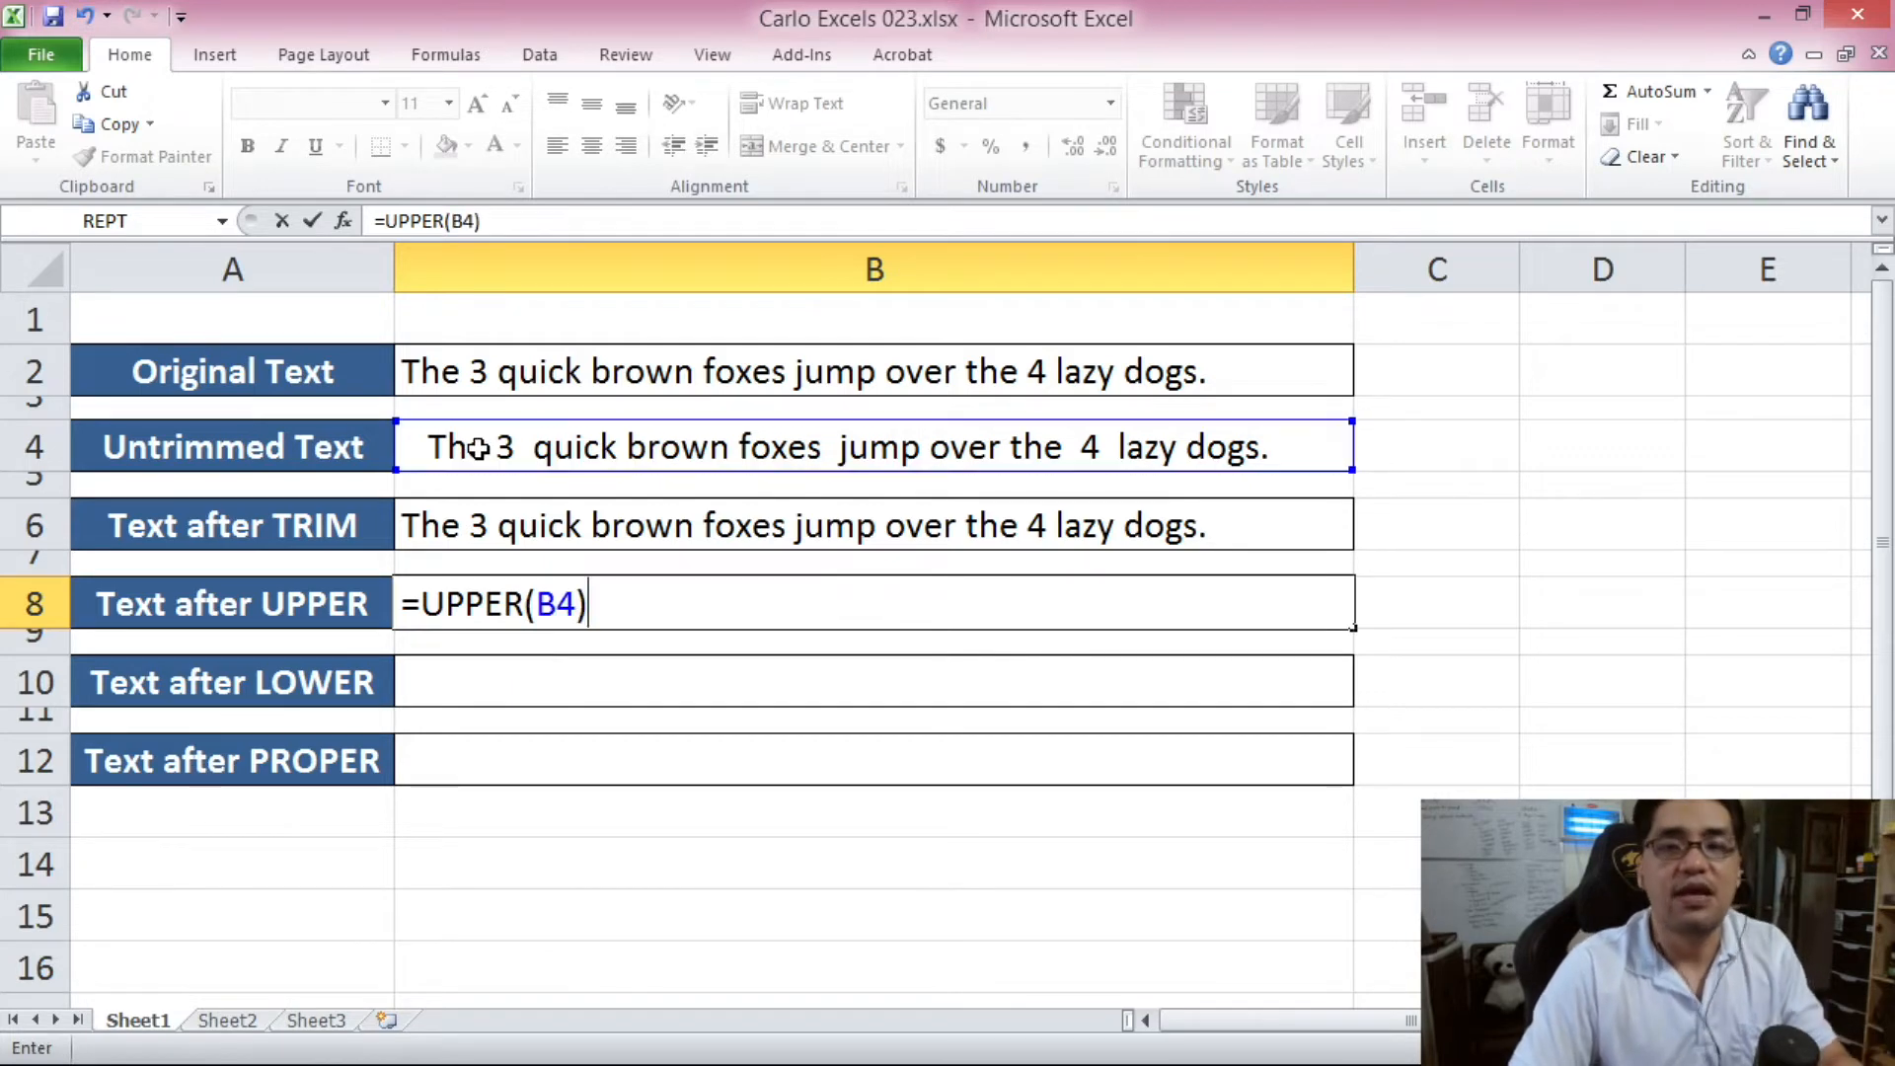
pyautogui.click(388, 221)
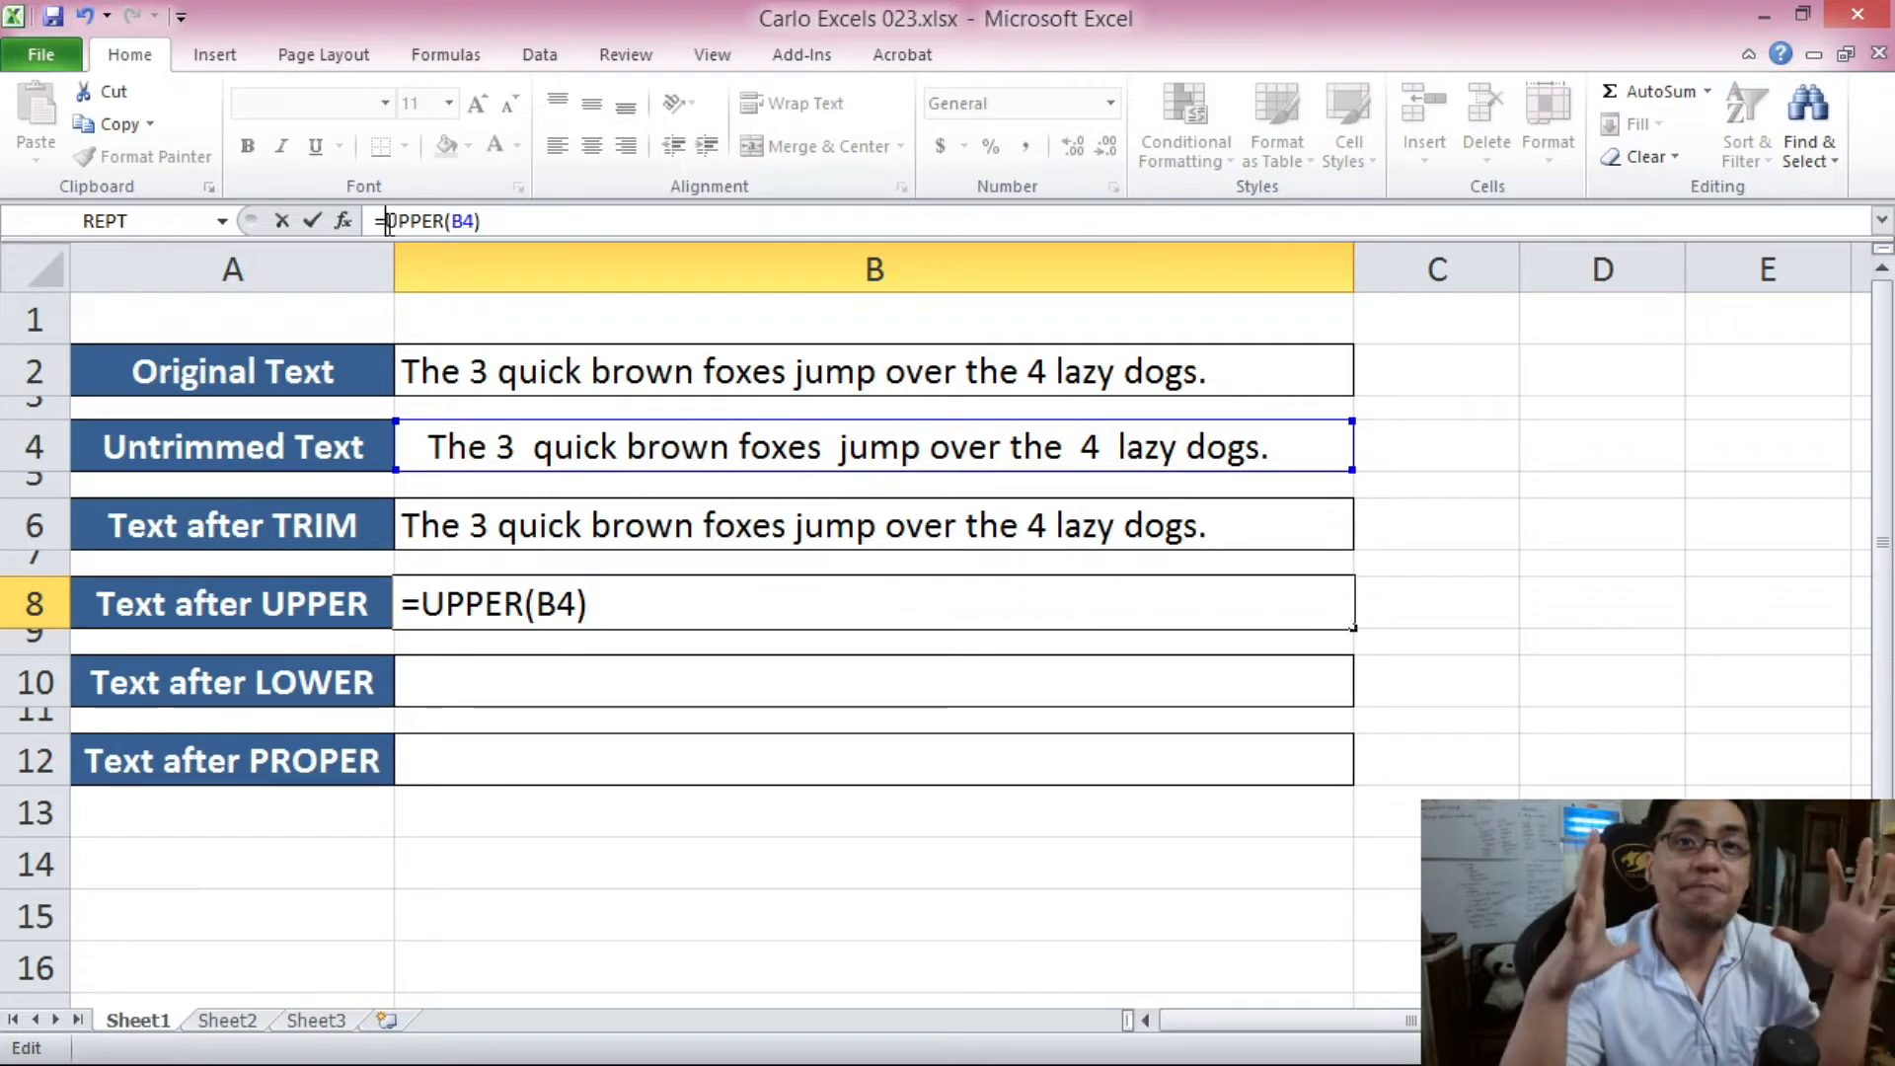
pyautogui.write('TRIM(')
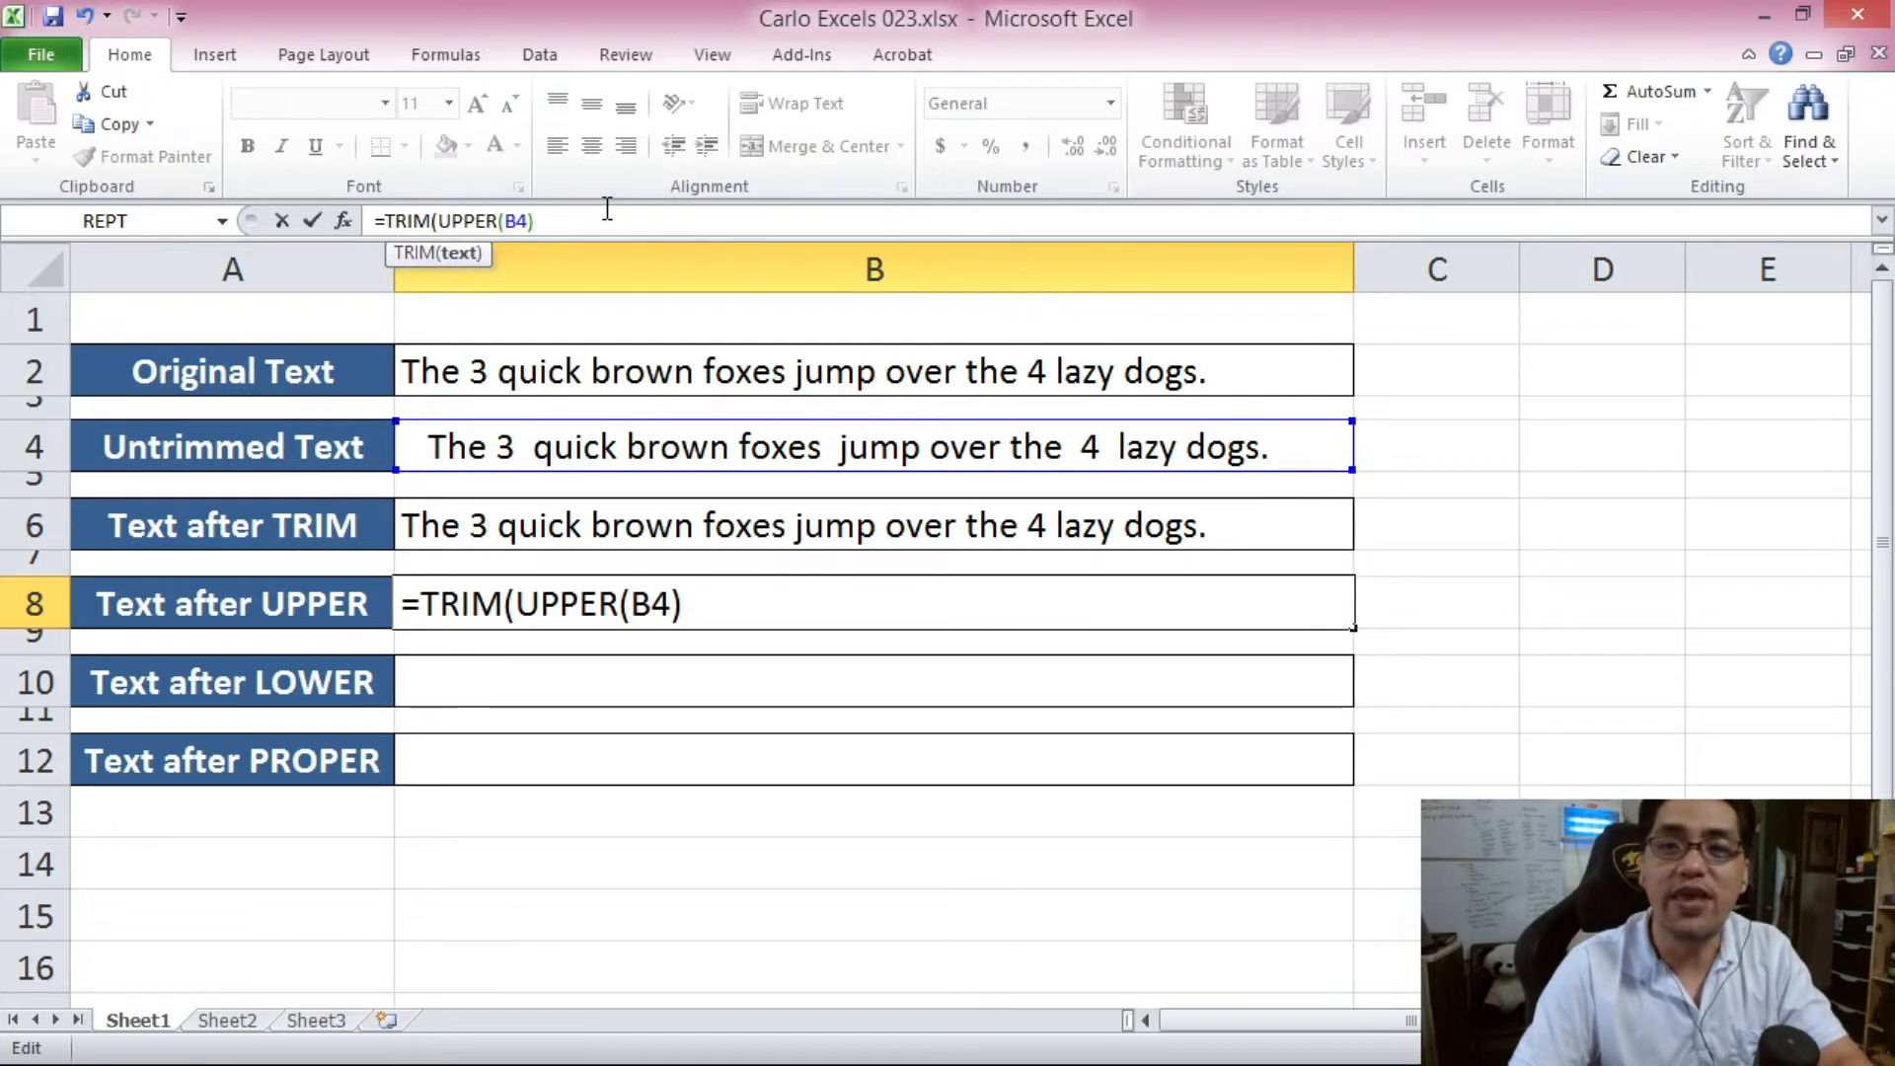
pyautogui.write(')')
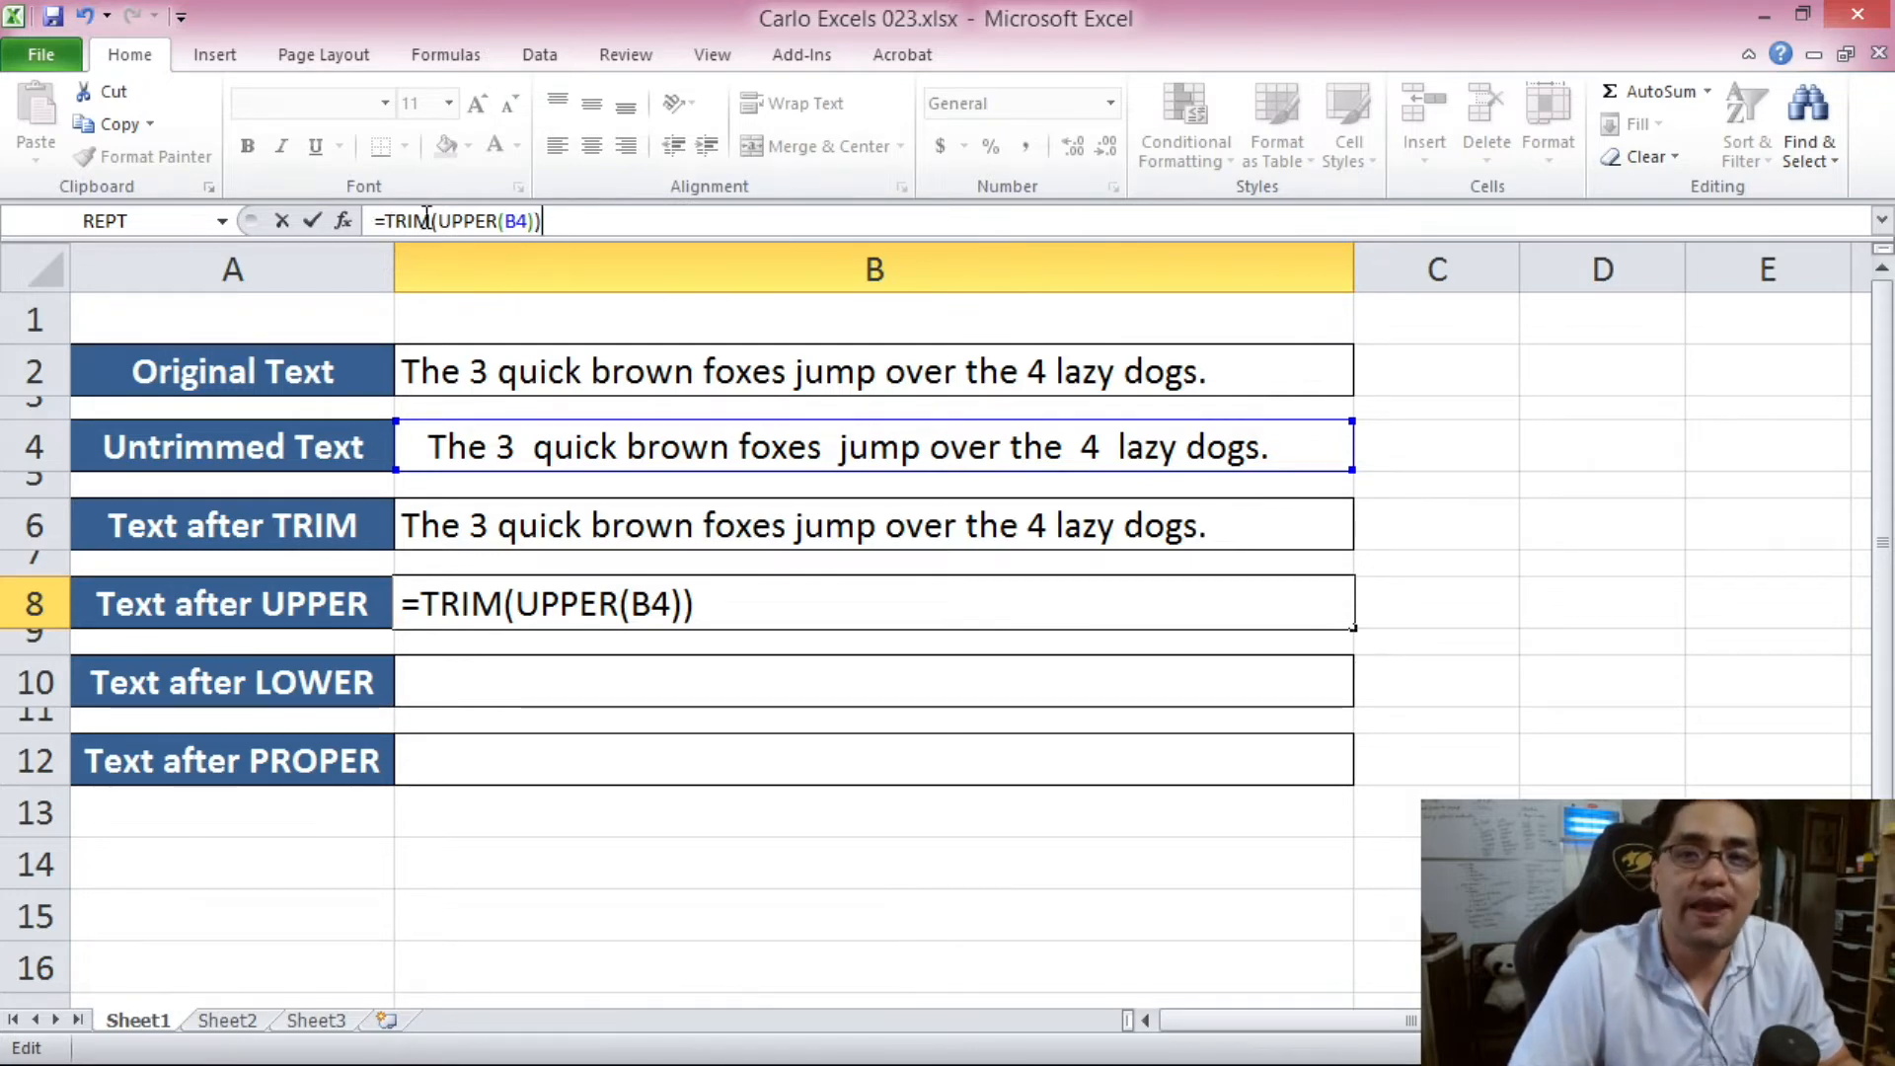
pyautogui.moveTo(386, 219); pyautogui.dragTo(436, 223)
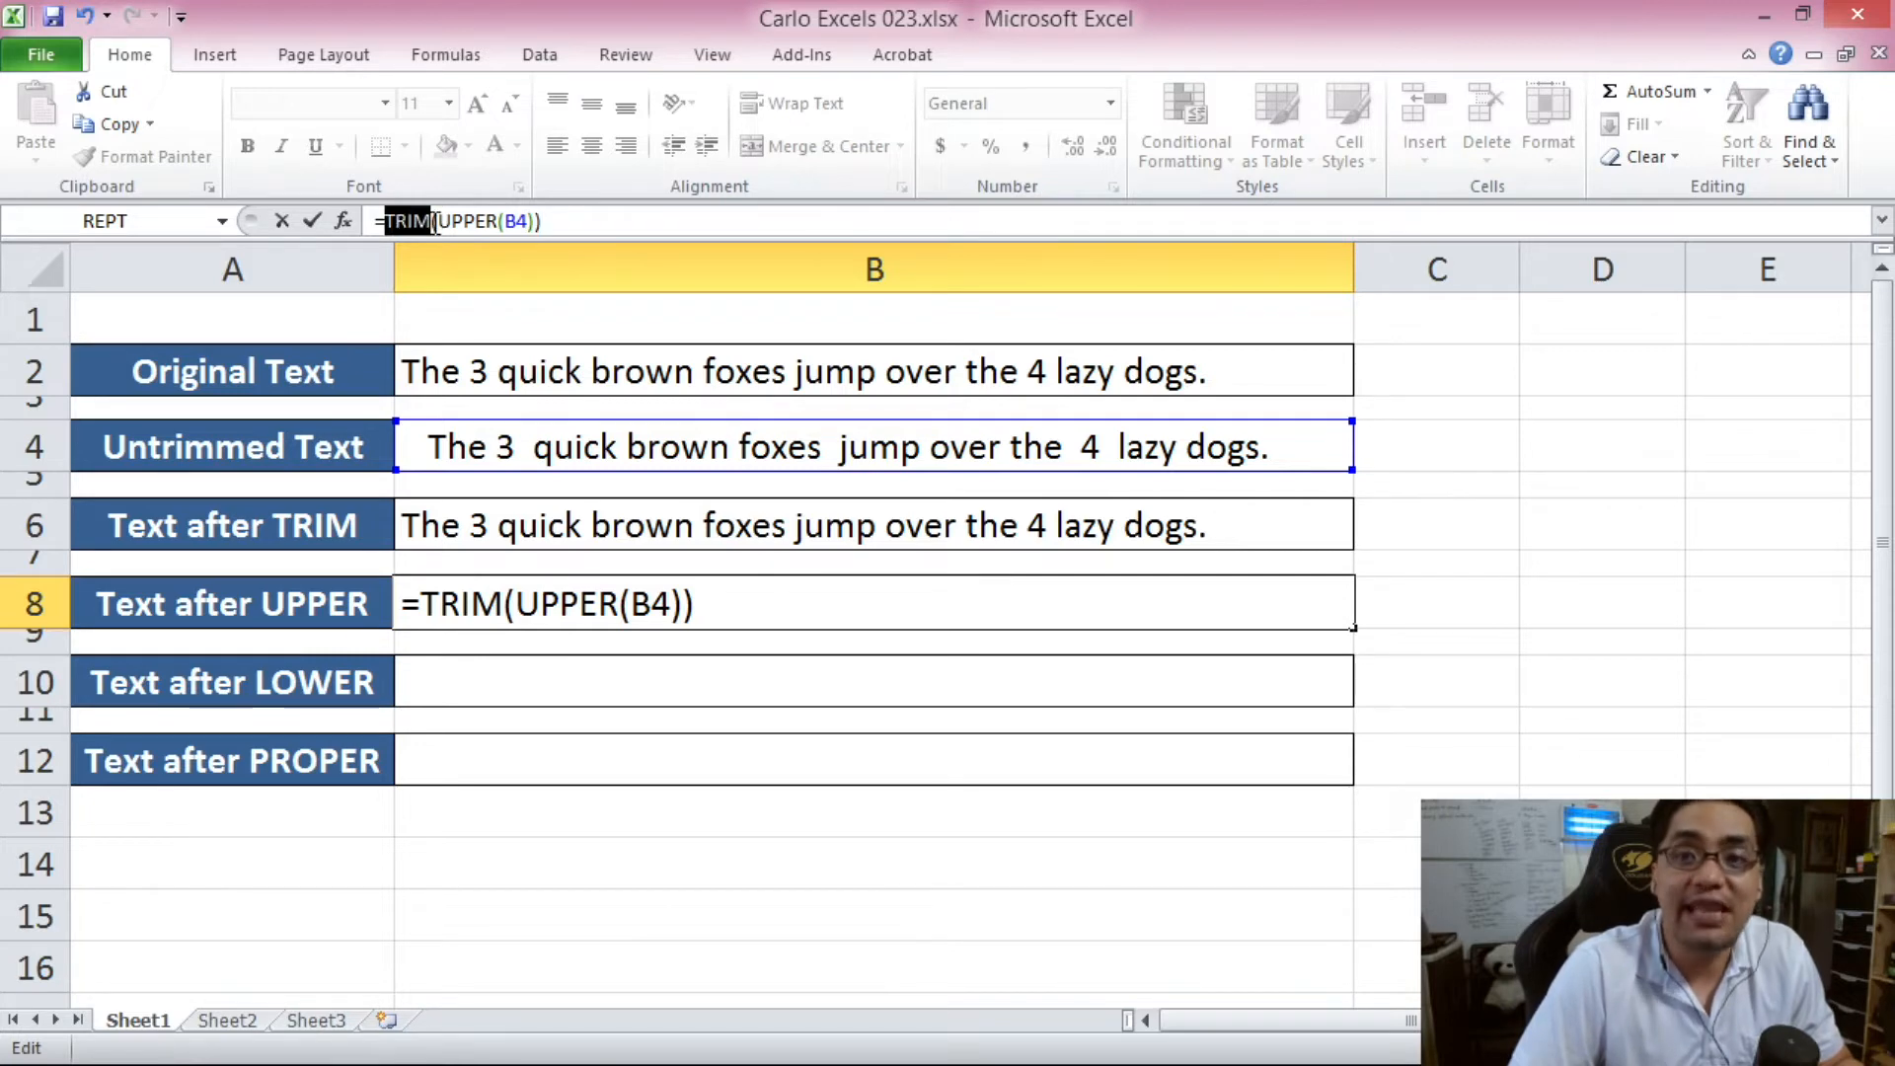
pyautogui.moveTo(439, 219); pyautogui.dragTo(538, 222)
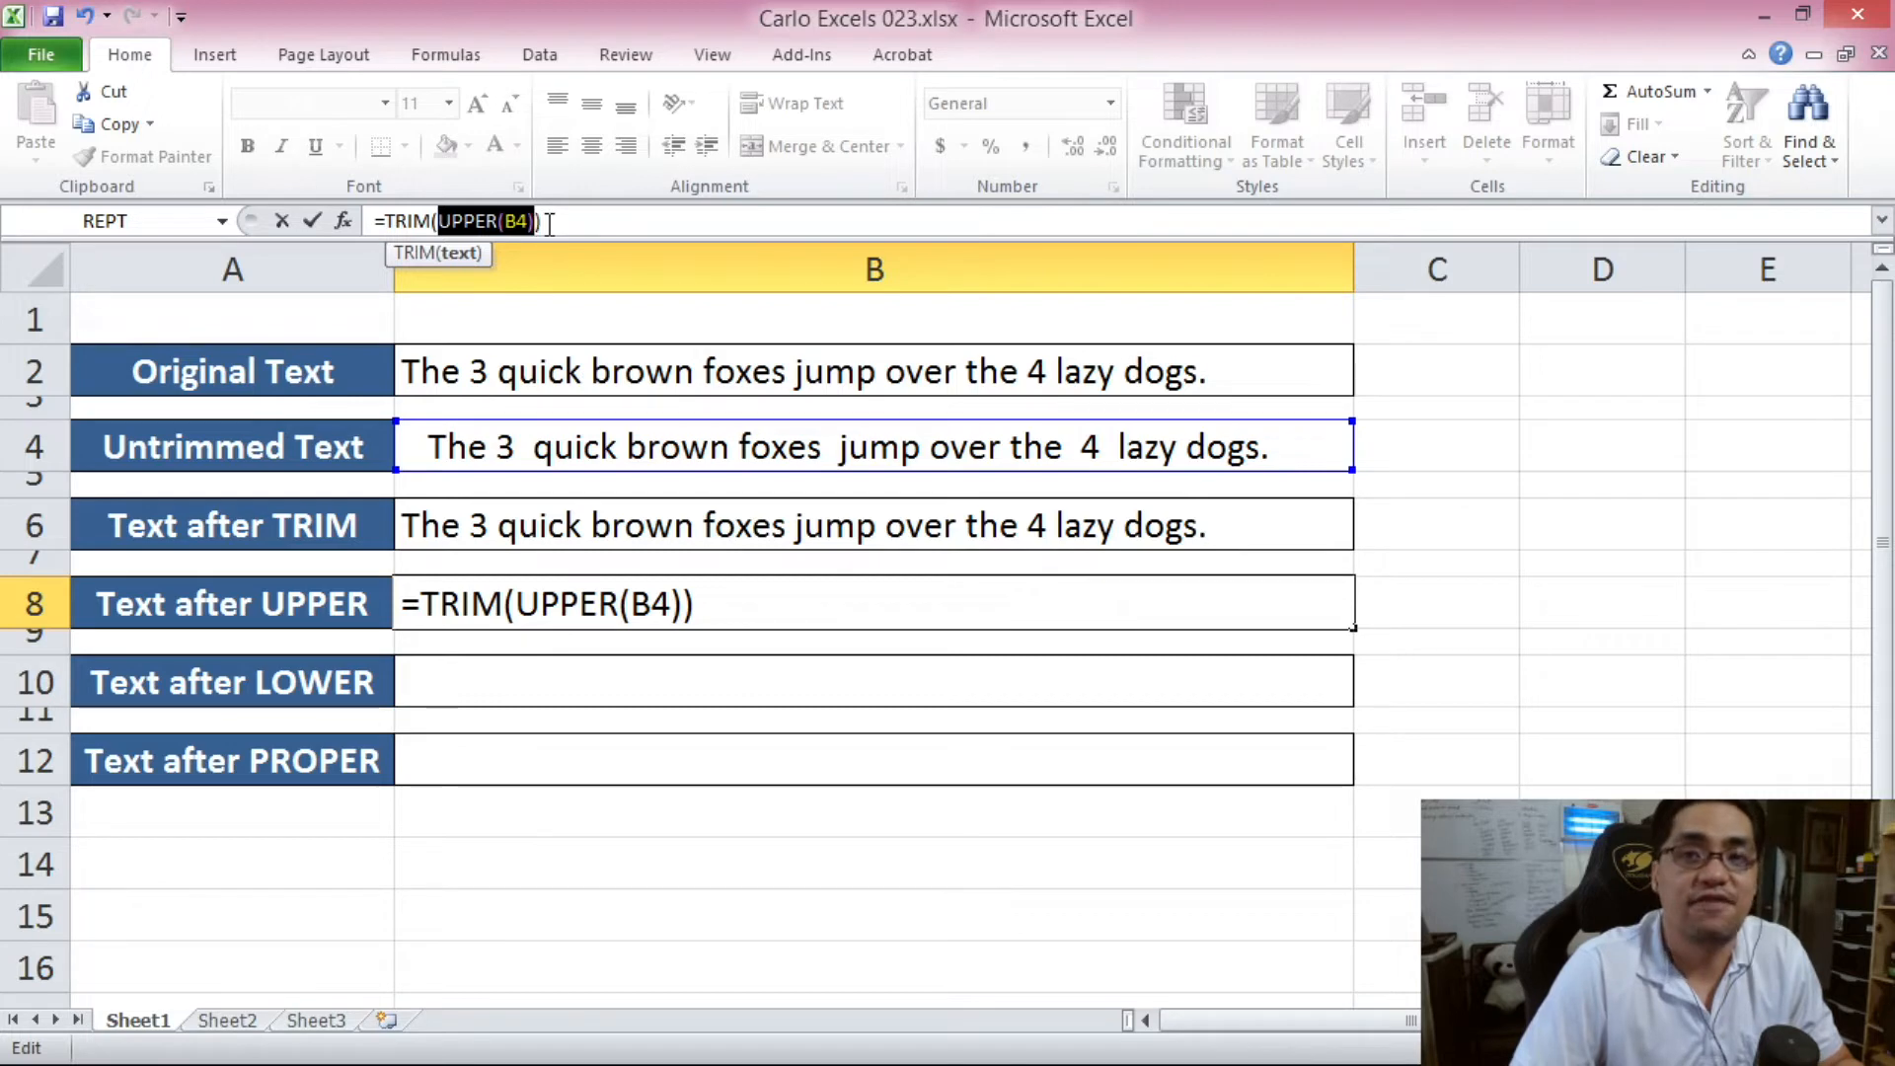
pyautogui.click(550, 223)
pyautogui.press('Return')
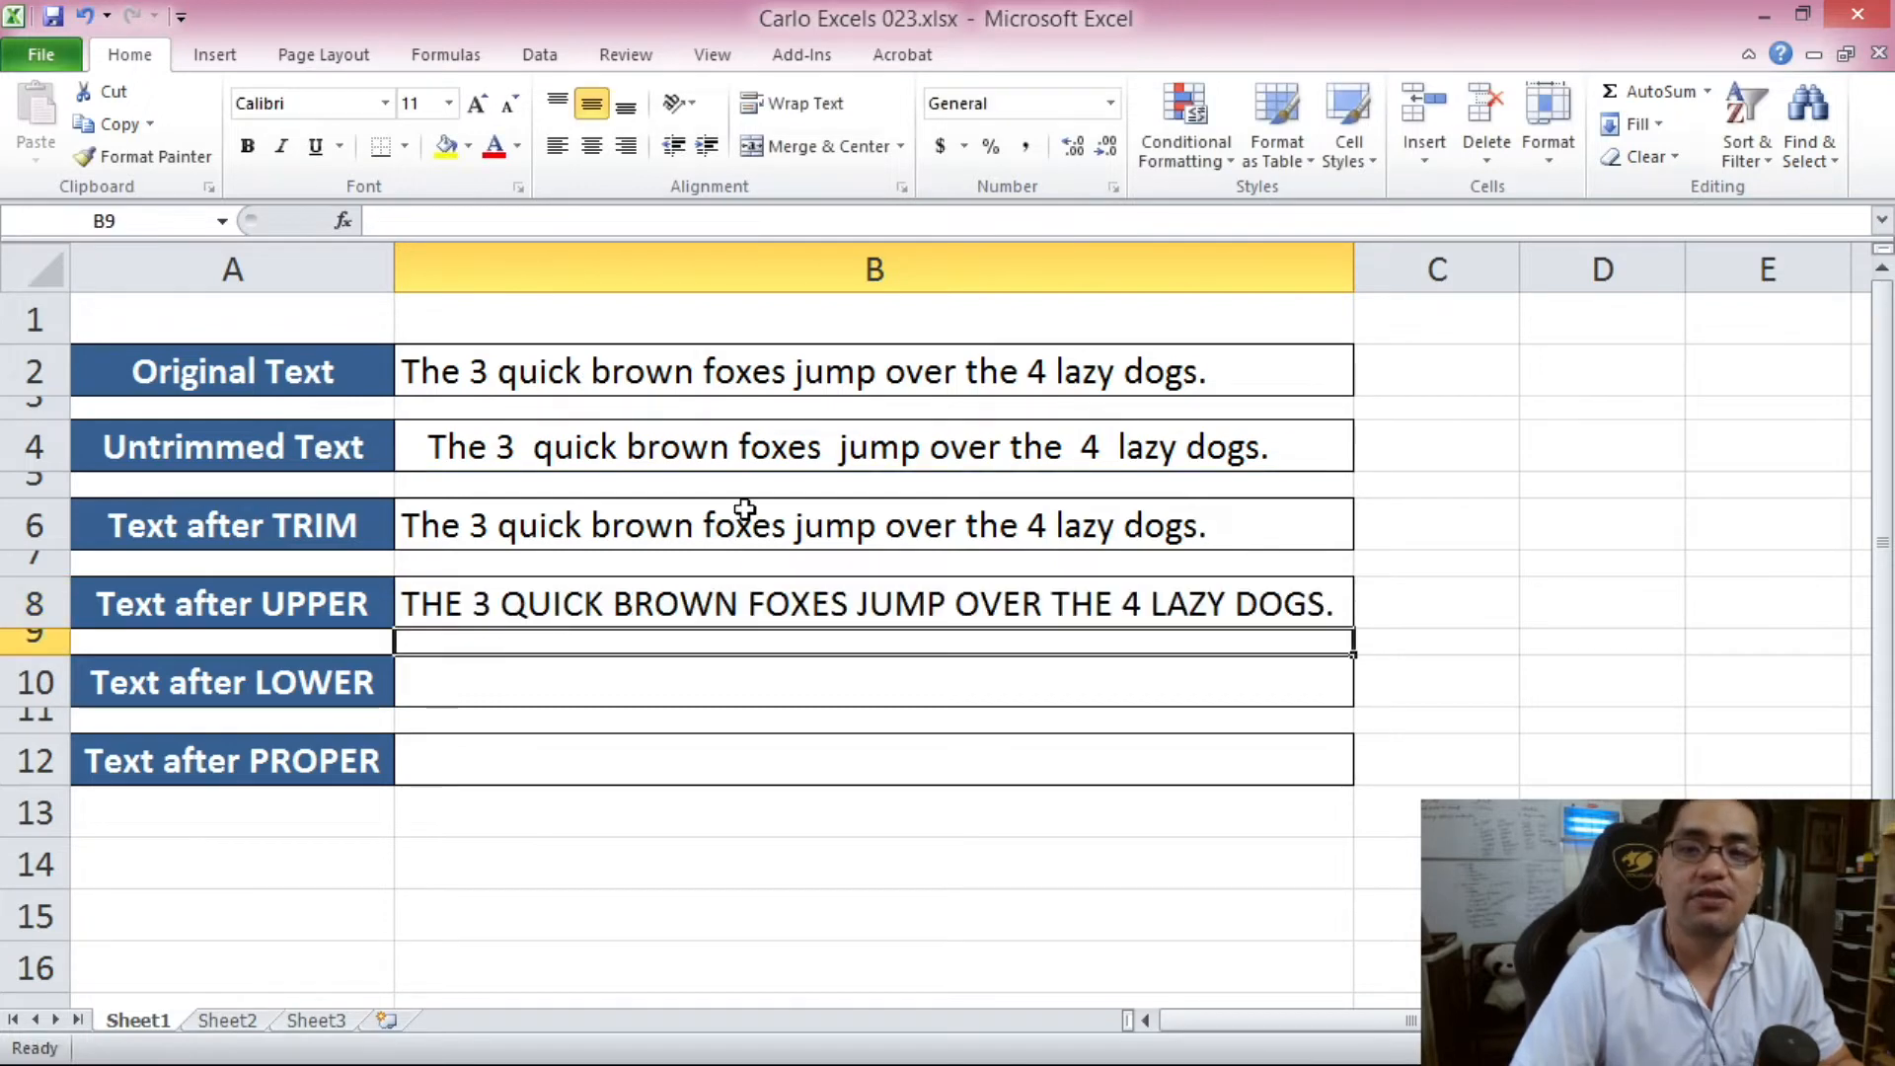
pyautogui.click(725, 601)
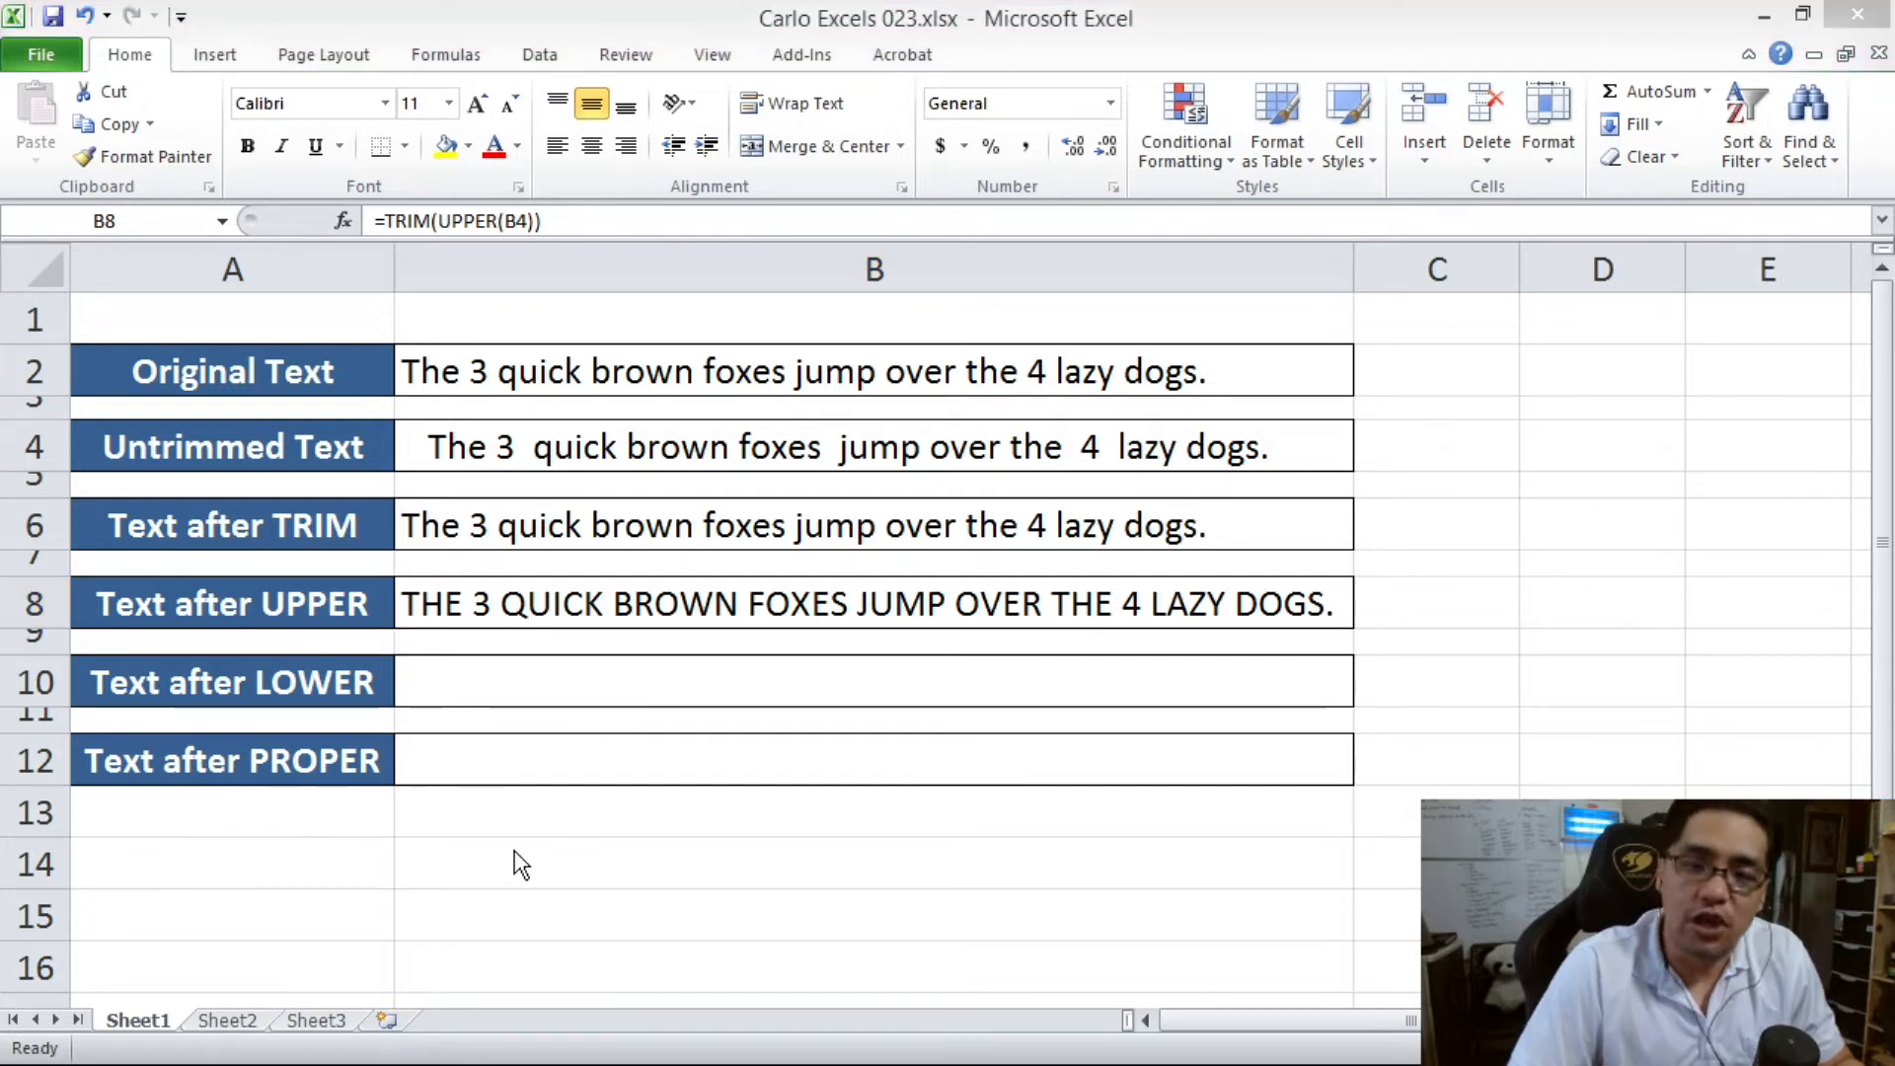
# Enter the nested formula =TRIM(LOWER(B4)) in the Text after LOWER cell, B10
pyautogui.click(524, 668)
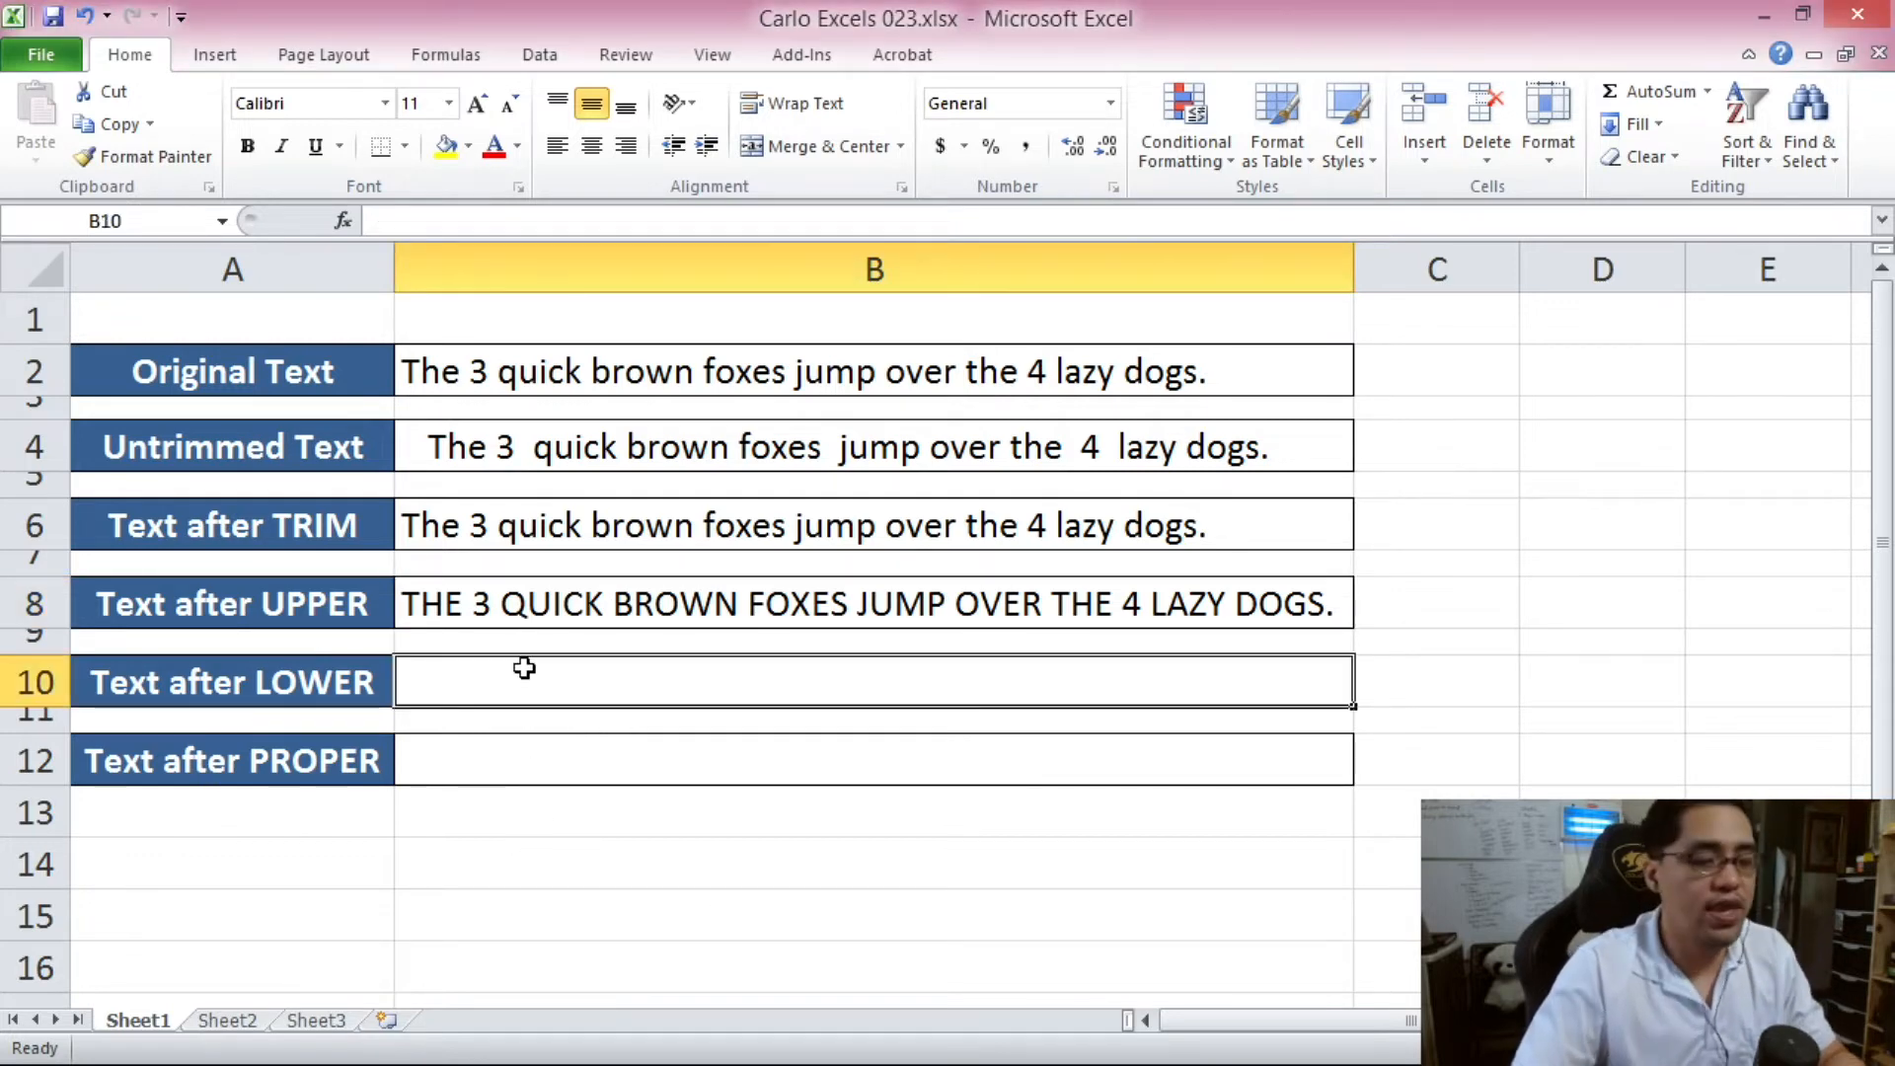
pyautogui.write('=LOWER(')
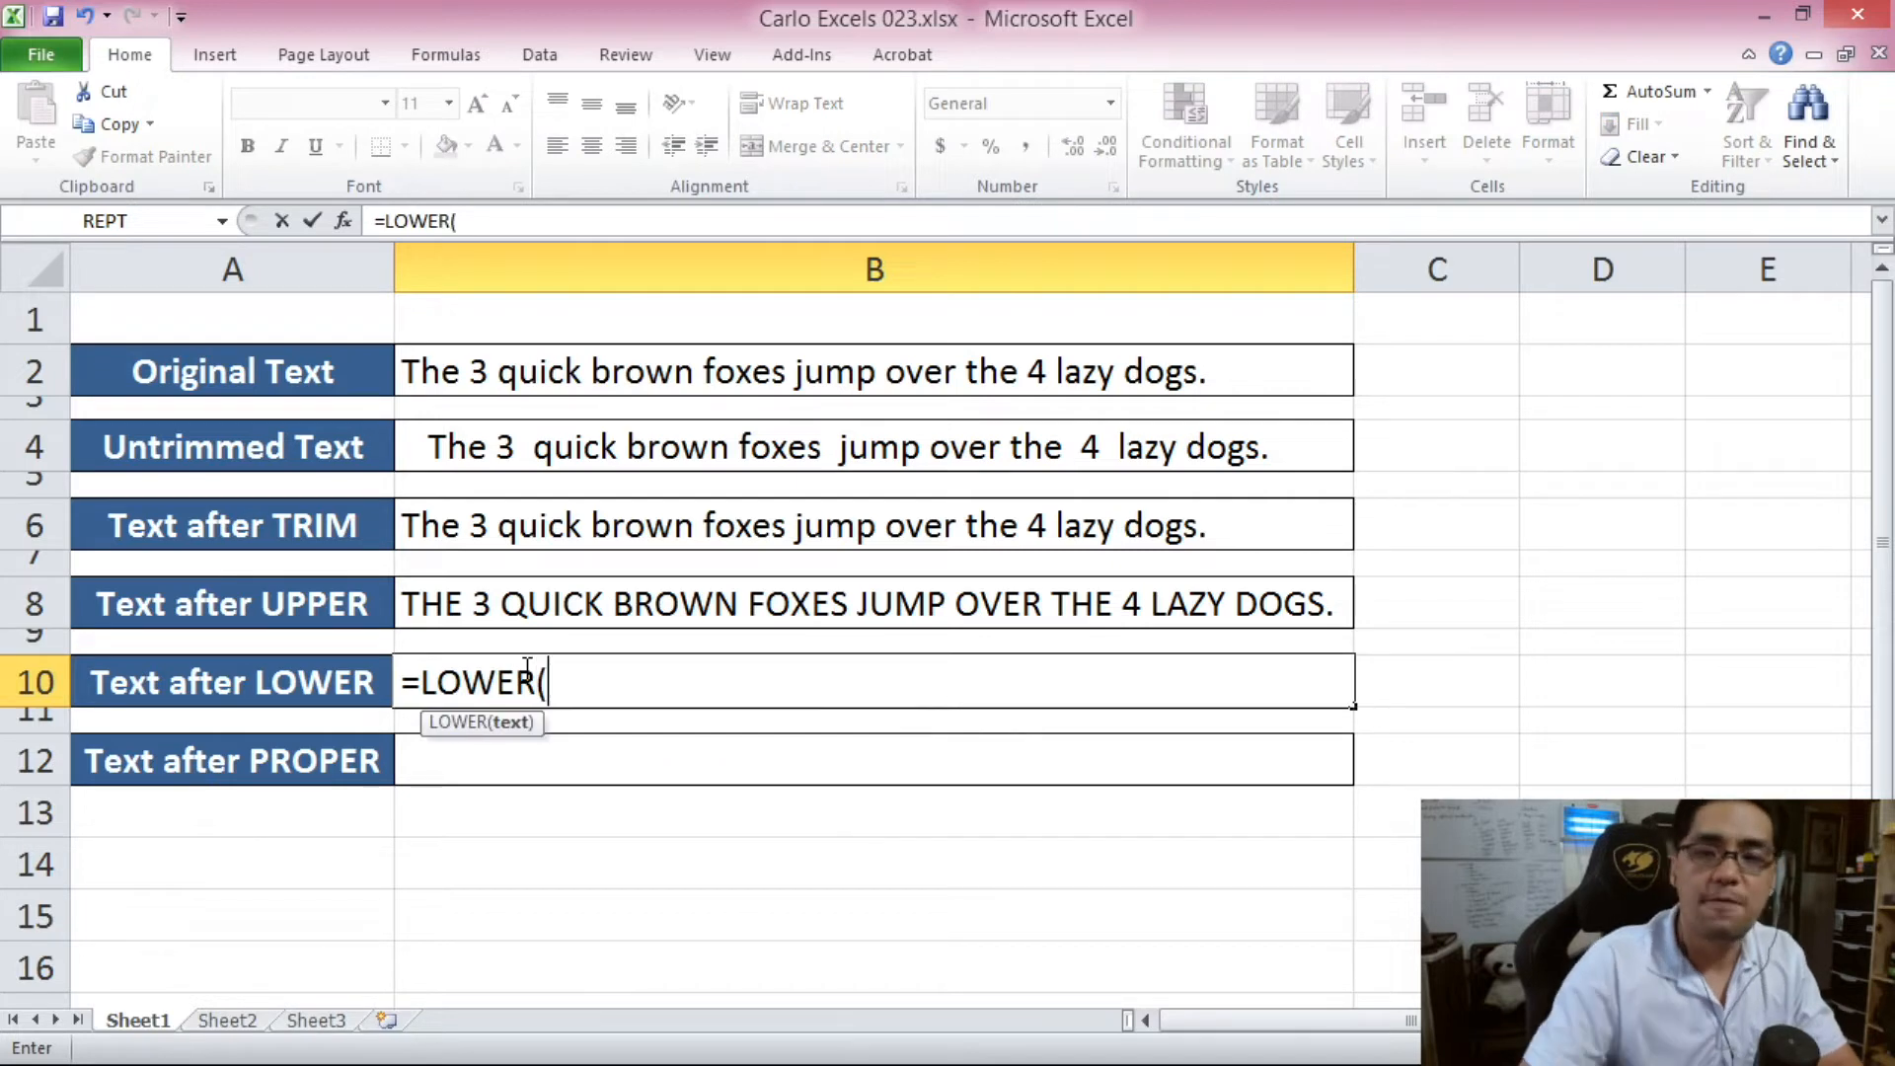
pyautogui.click(522, 446)
pyautogui.write(')')
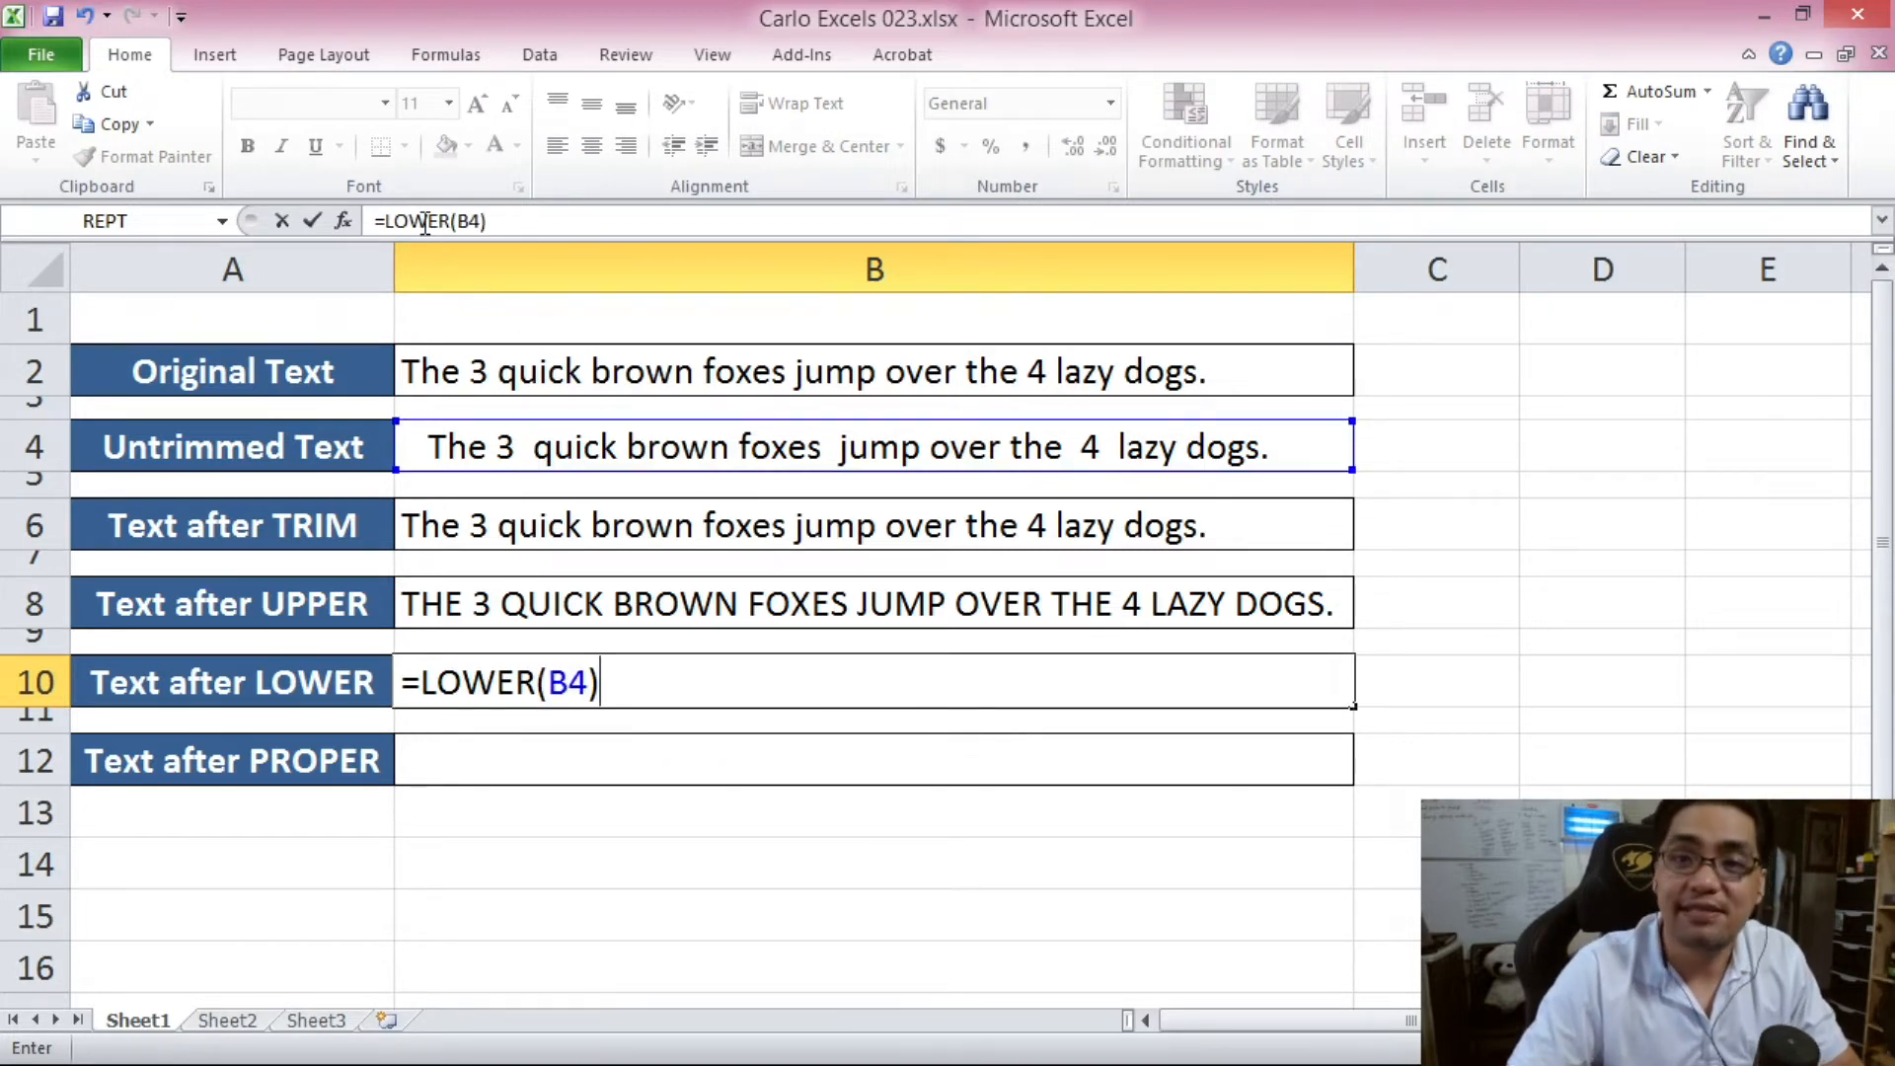
pyautogui.click(393, 218)
pyautogui.write('TRIM(')
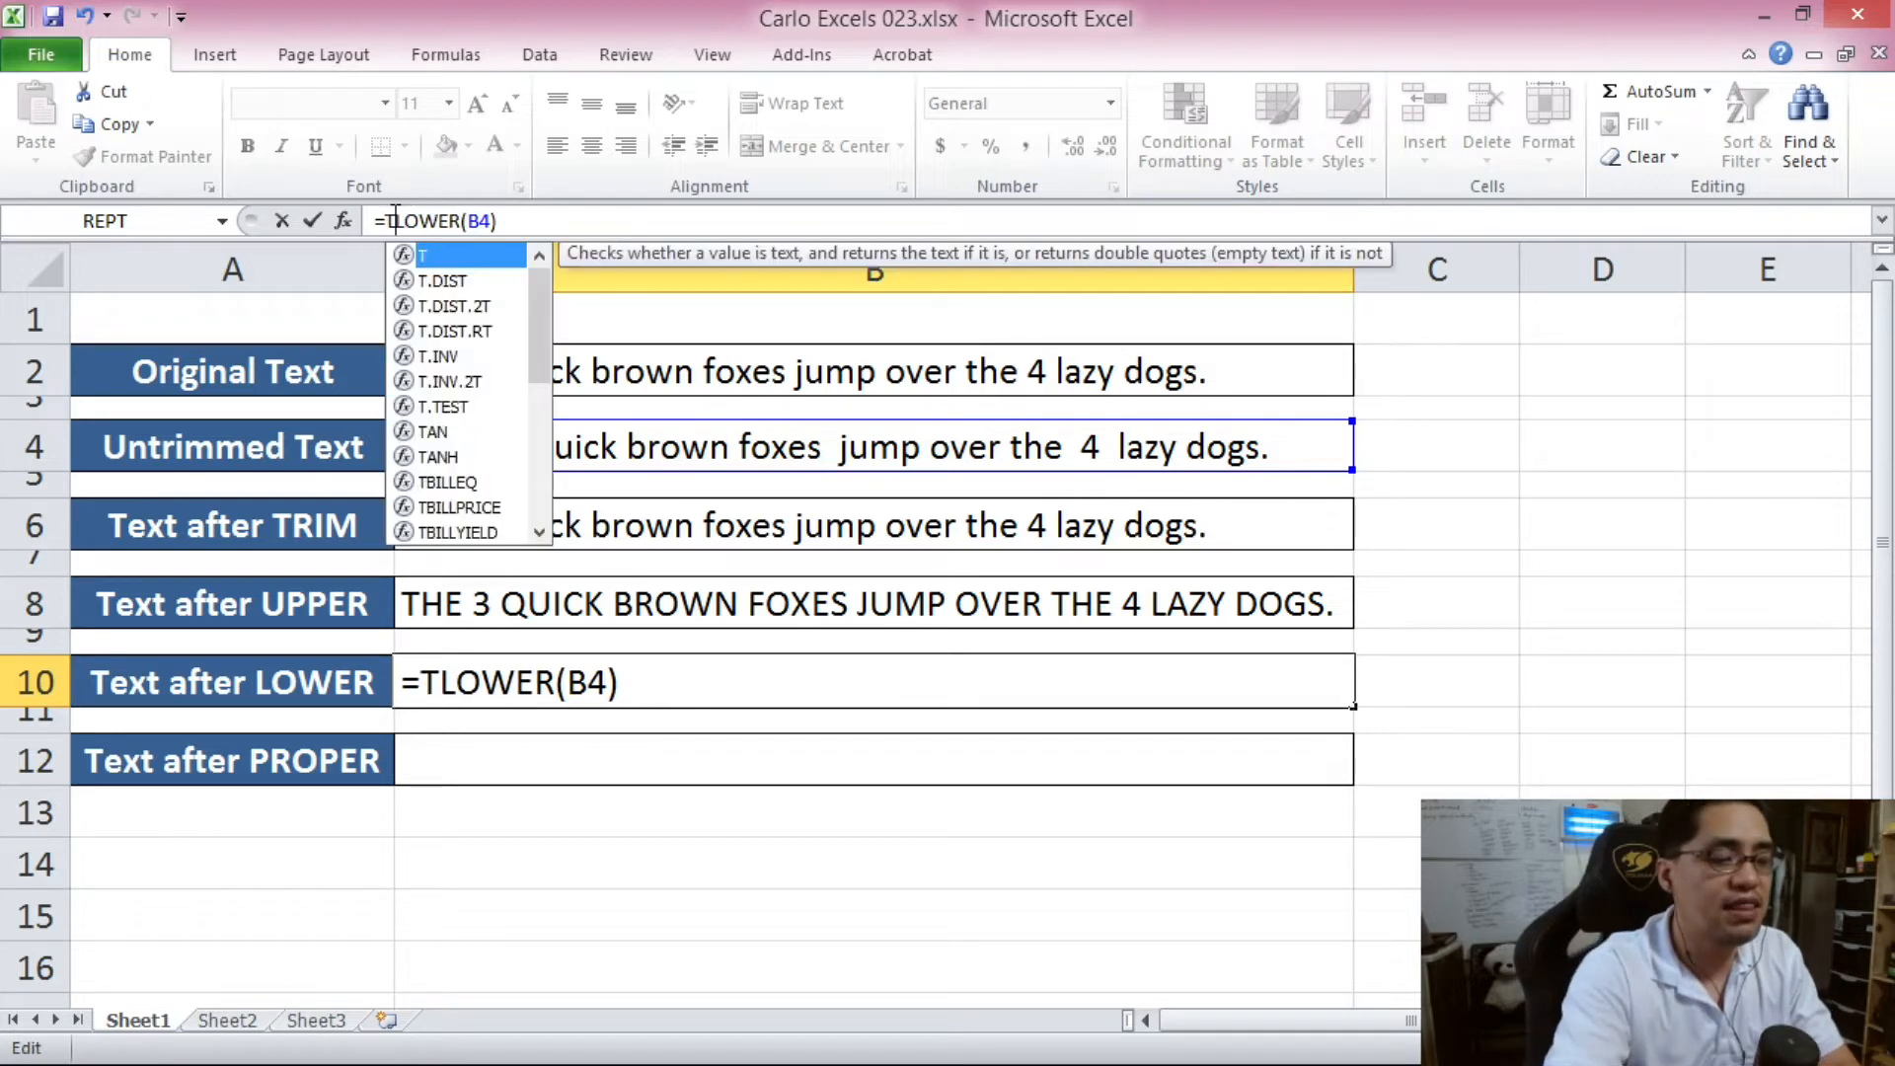
pyautogui.click(586, 225)
pyautogui.write(')')
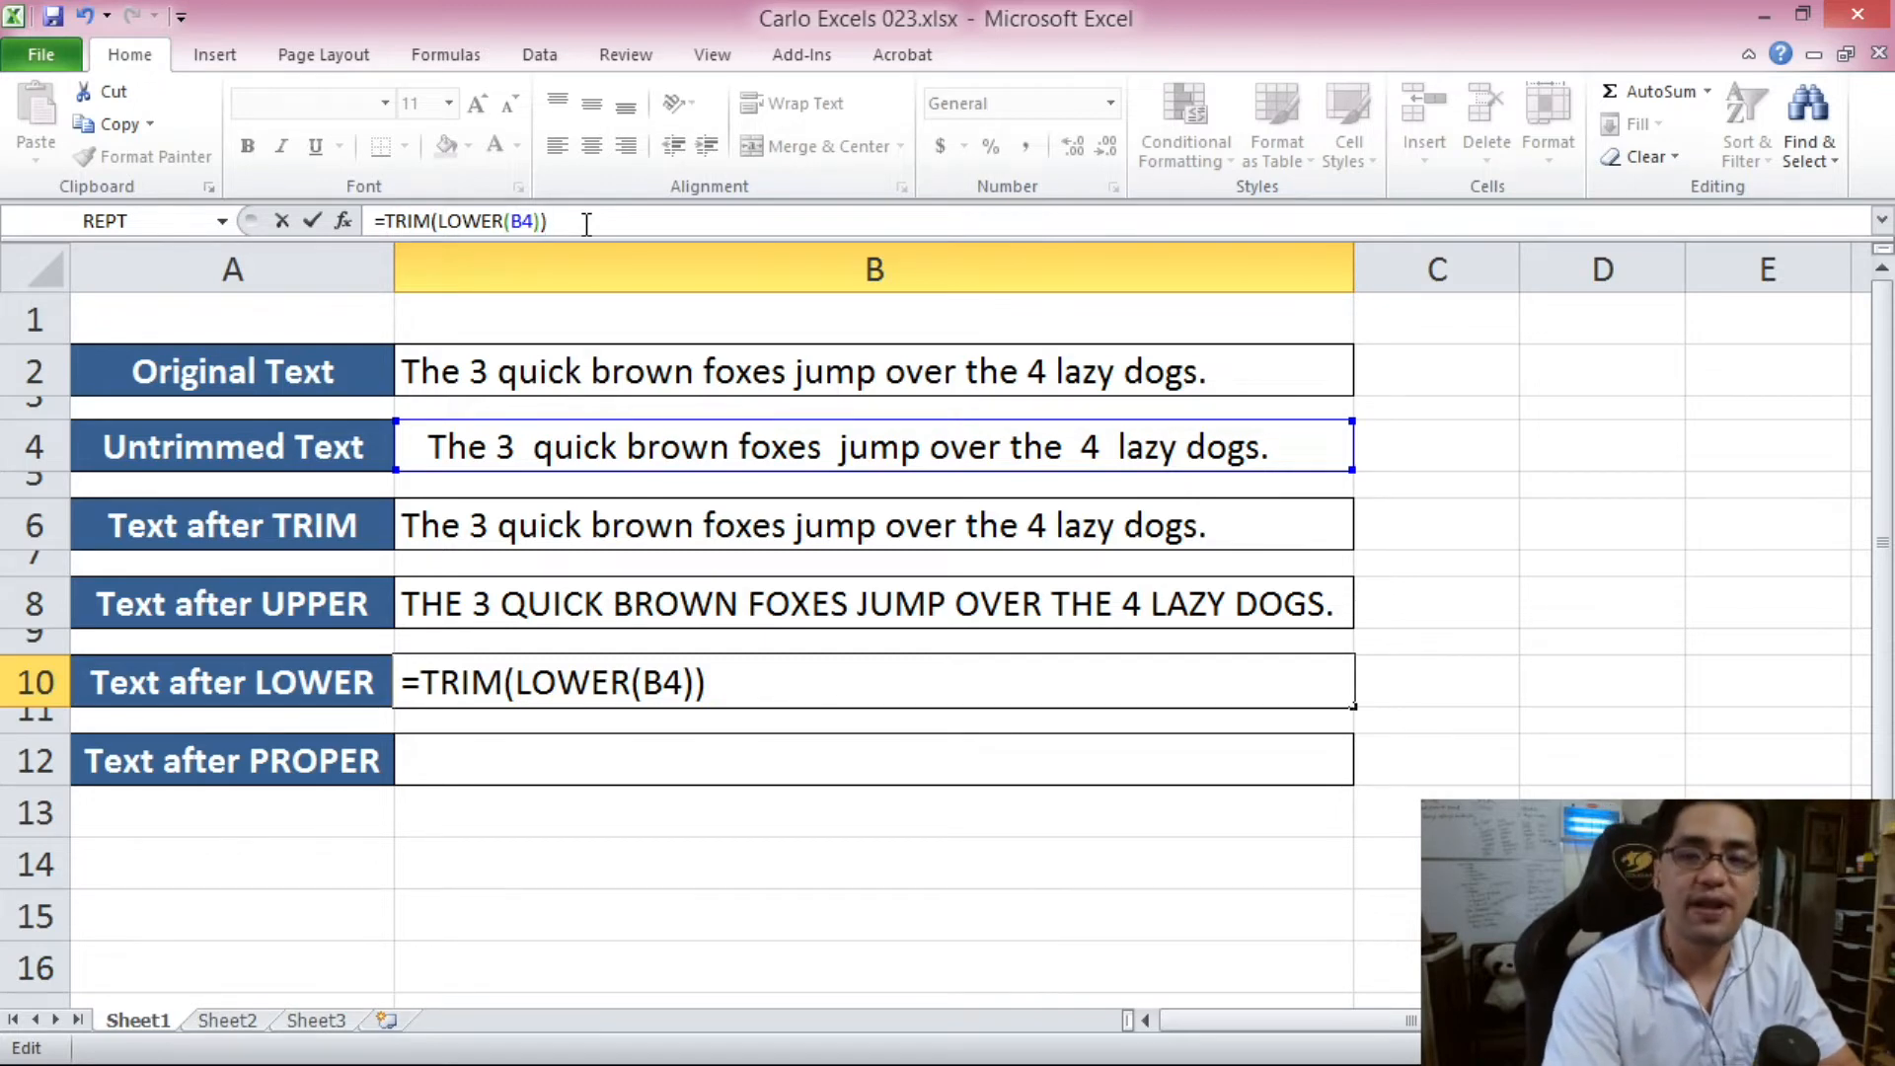
pyautogui.press('Return')
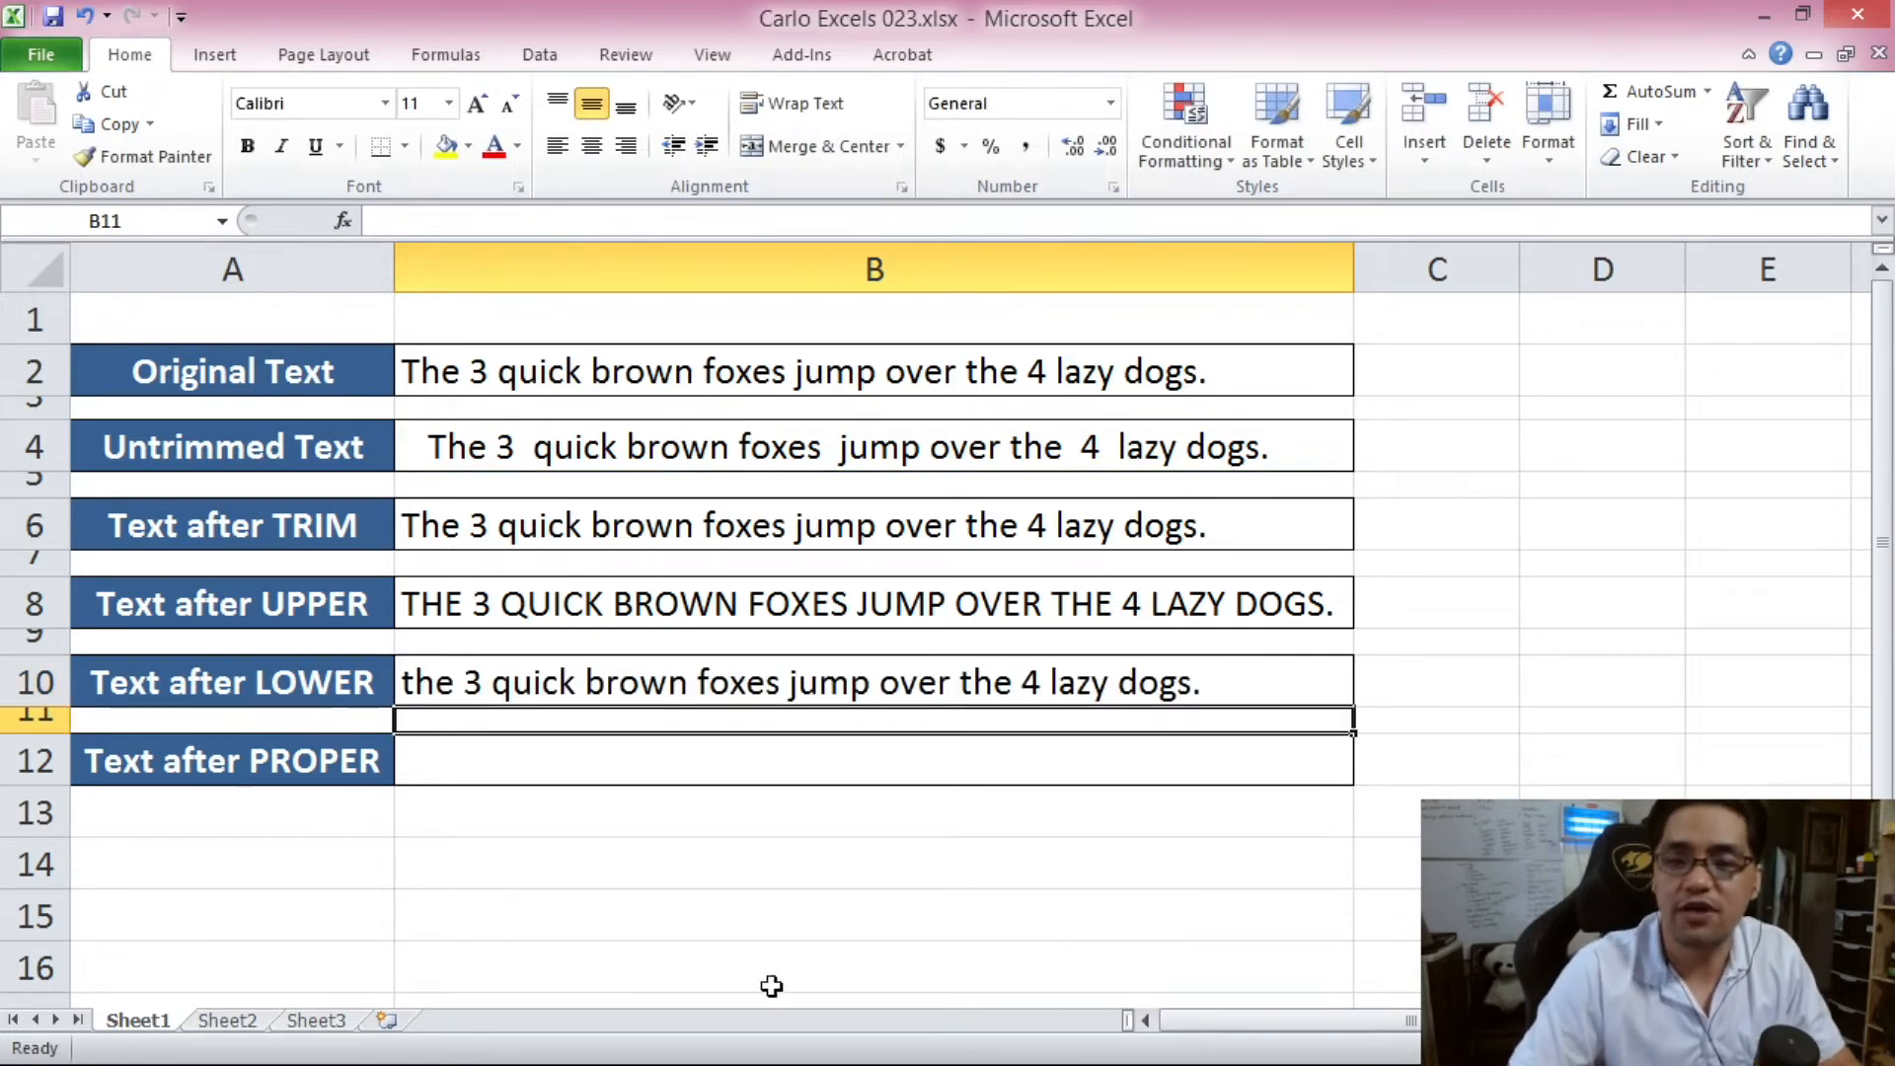
pyautogui.click(505, 681)
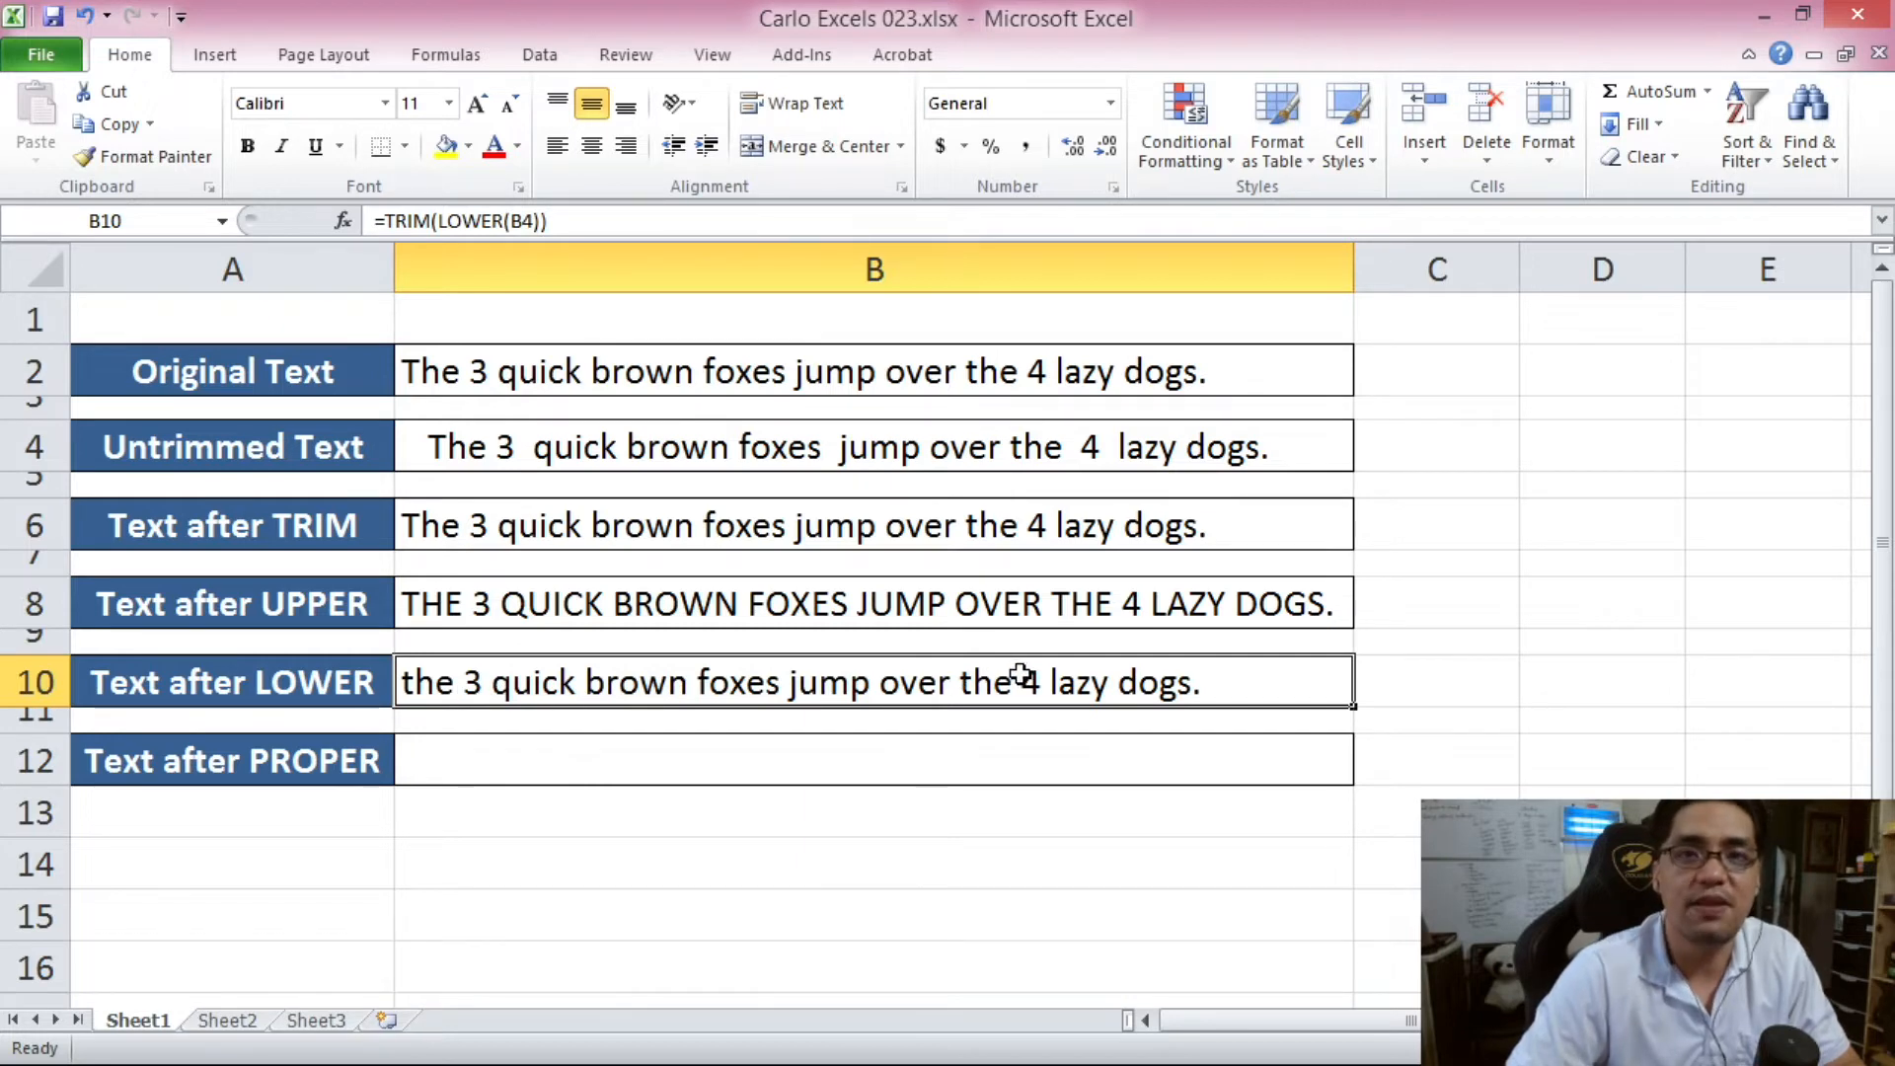
# Enter the nested formula =TRIM(PROPER(B4)) in the Text after PROPER cell, B12
pyautogui.click(527, 749)
pyautogui.write('=PRO')
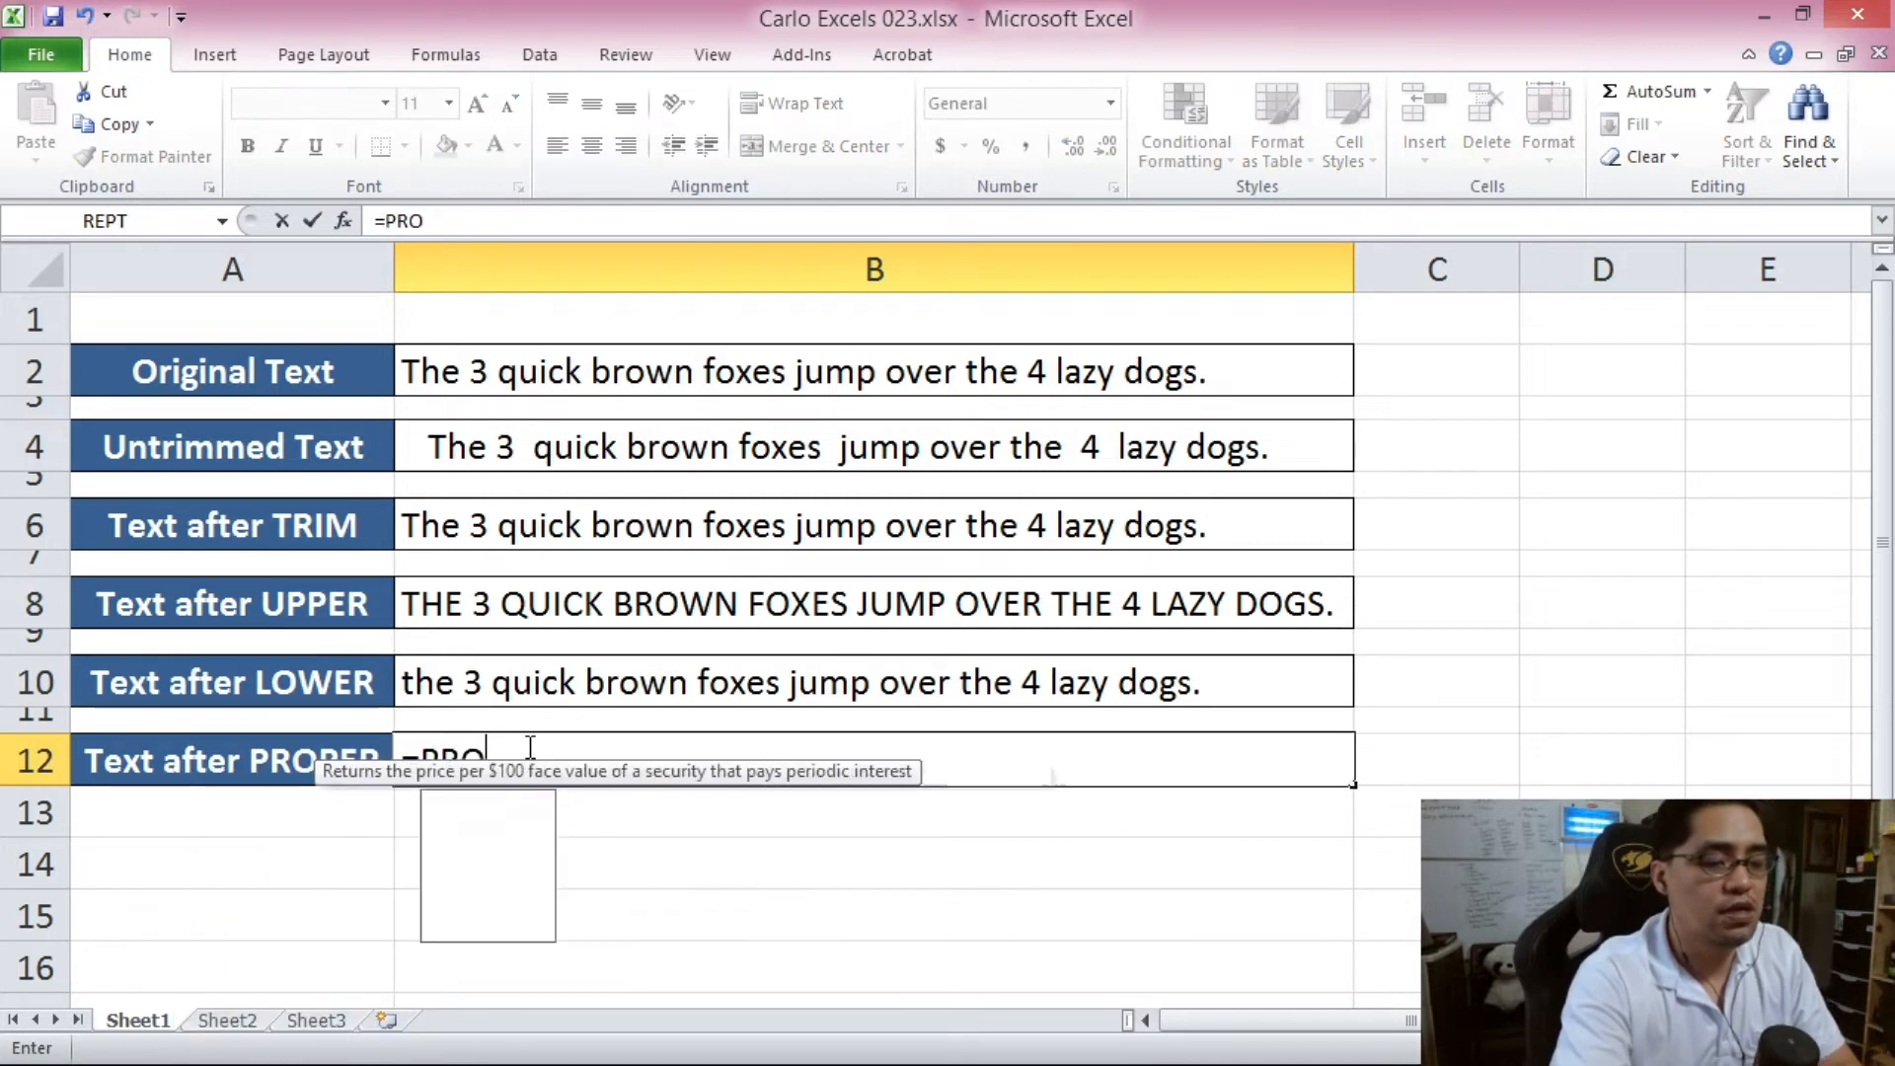
pyautogui.write('PER(')
pyautogui.click(584, 465)
pyautogui.write(')')
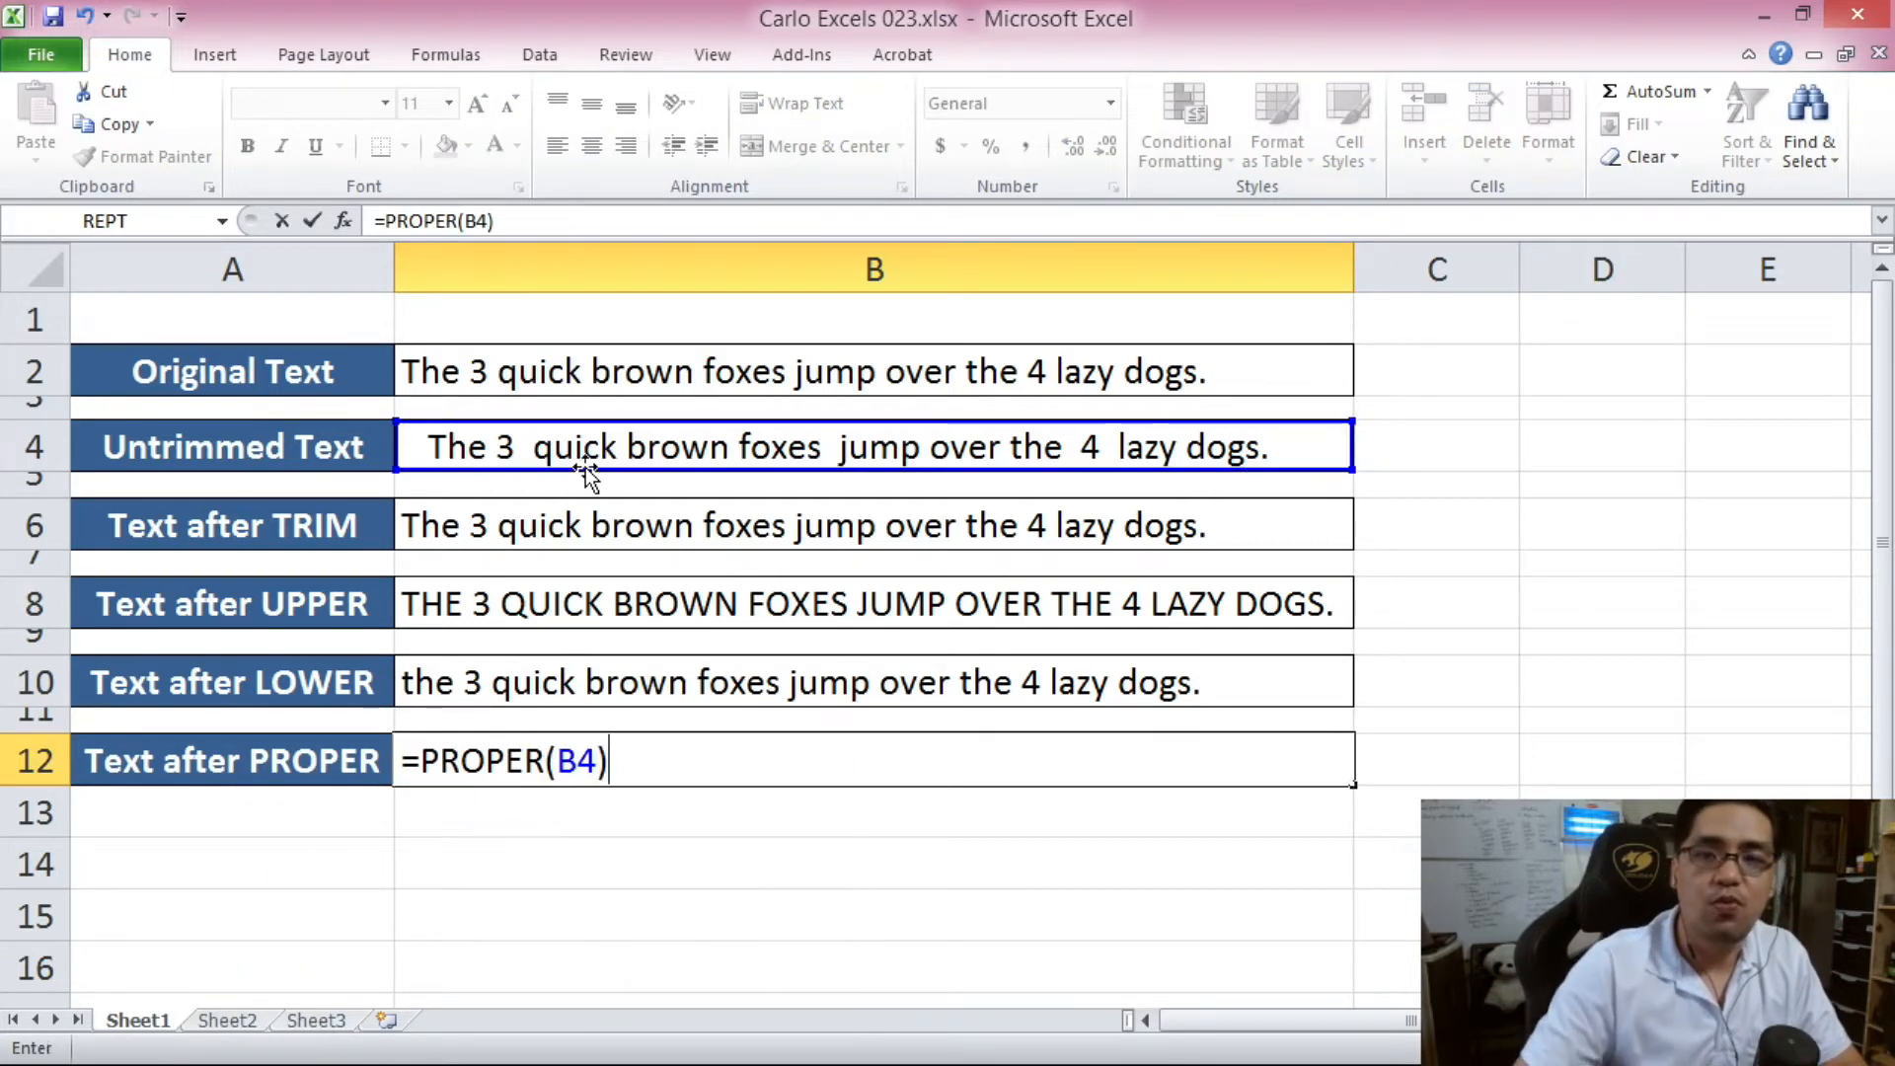
pyautogui.click(388, 223)
pyautogui.write('TRIM(')
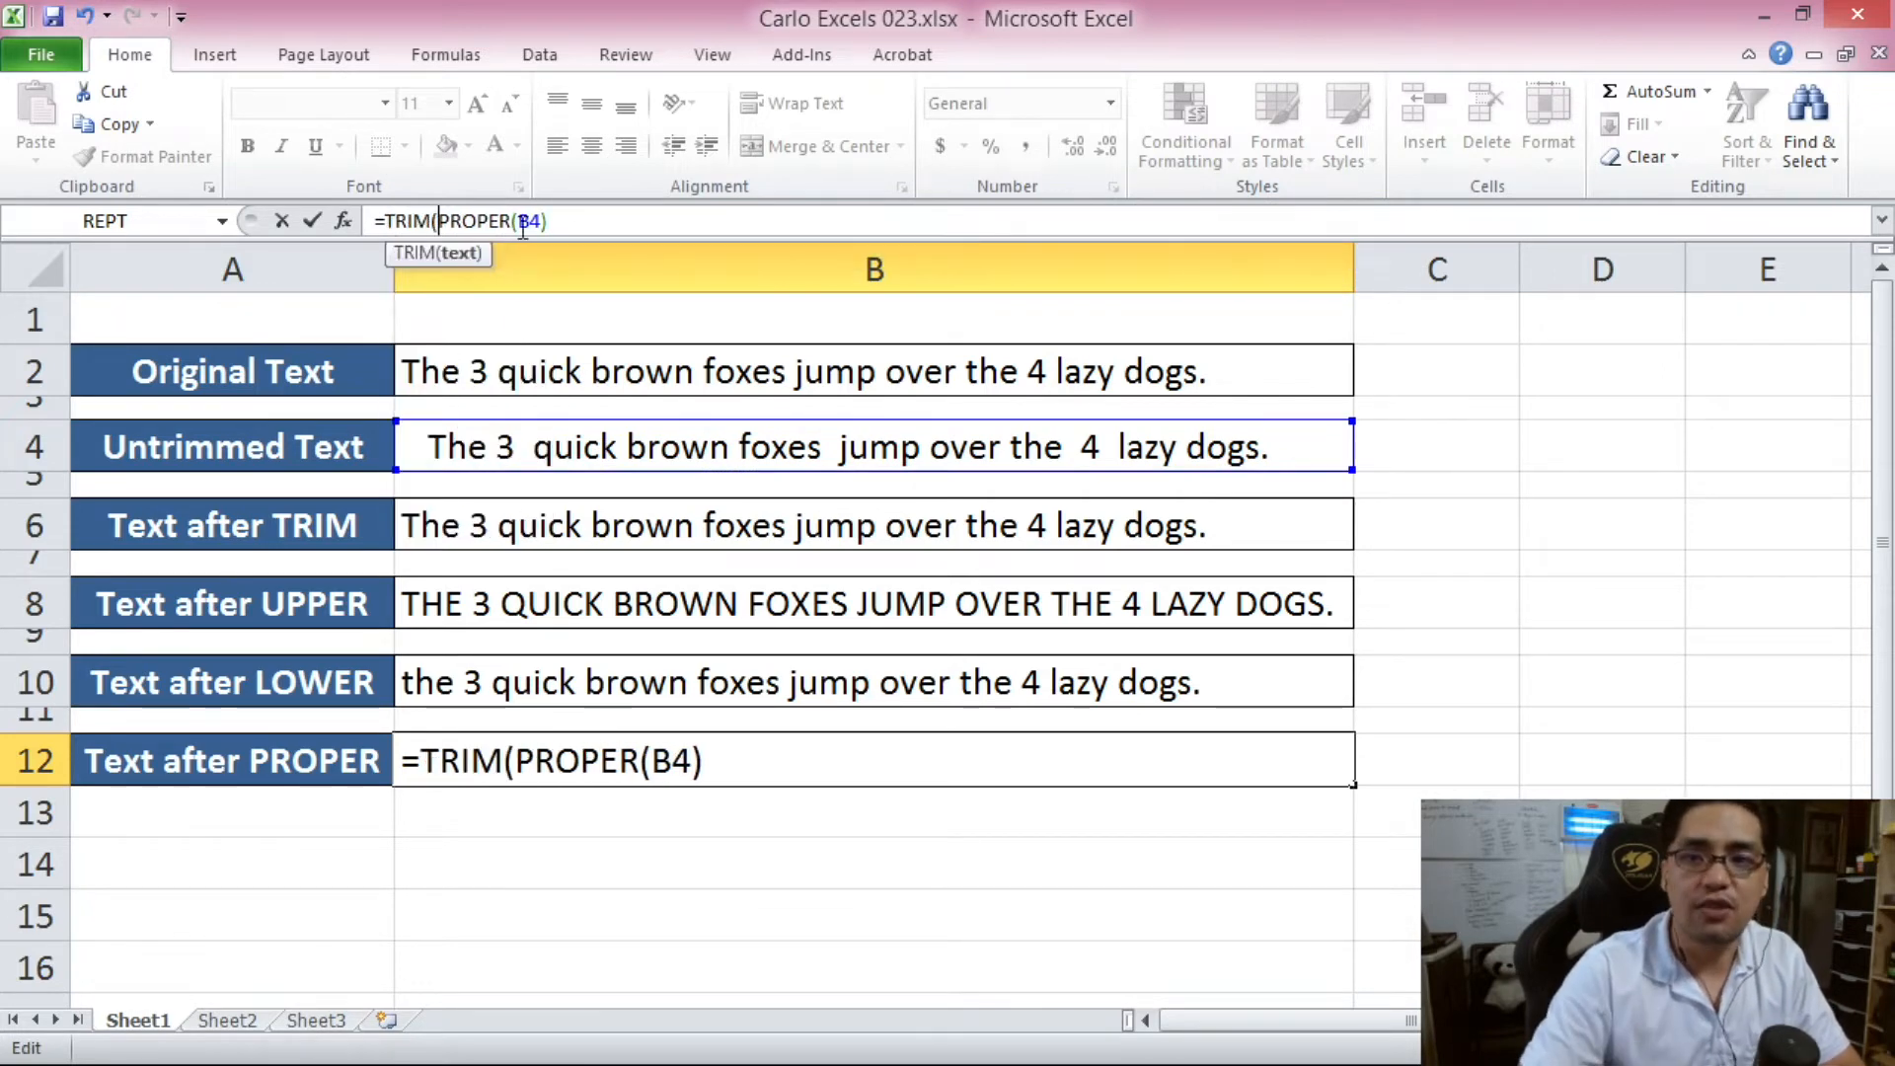
pyautogui.write(')')
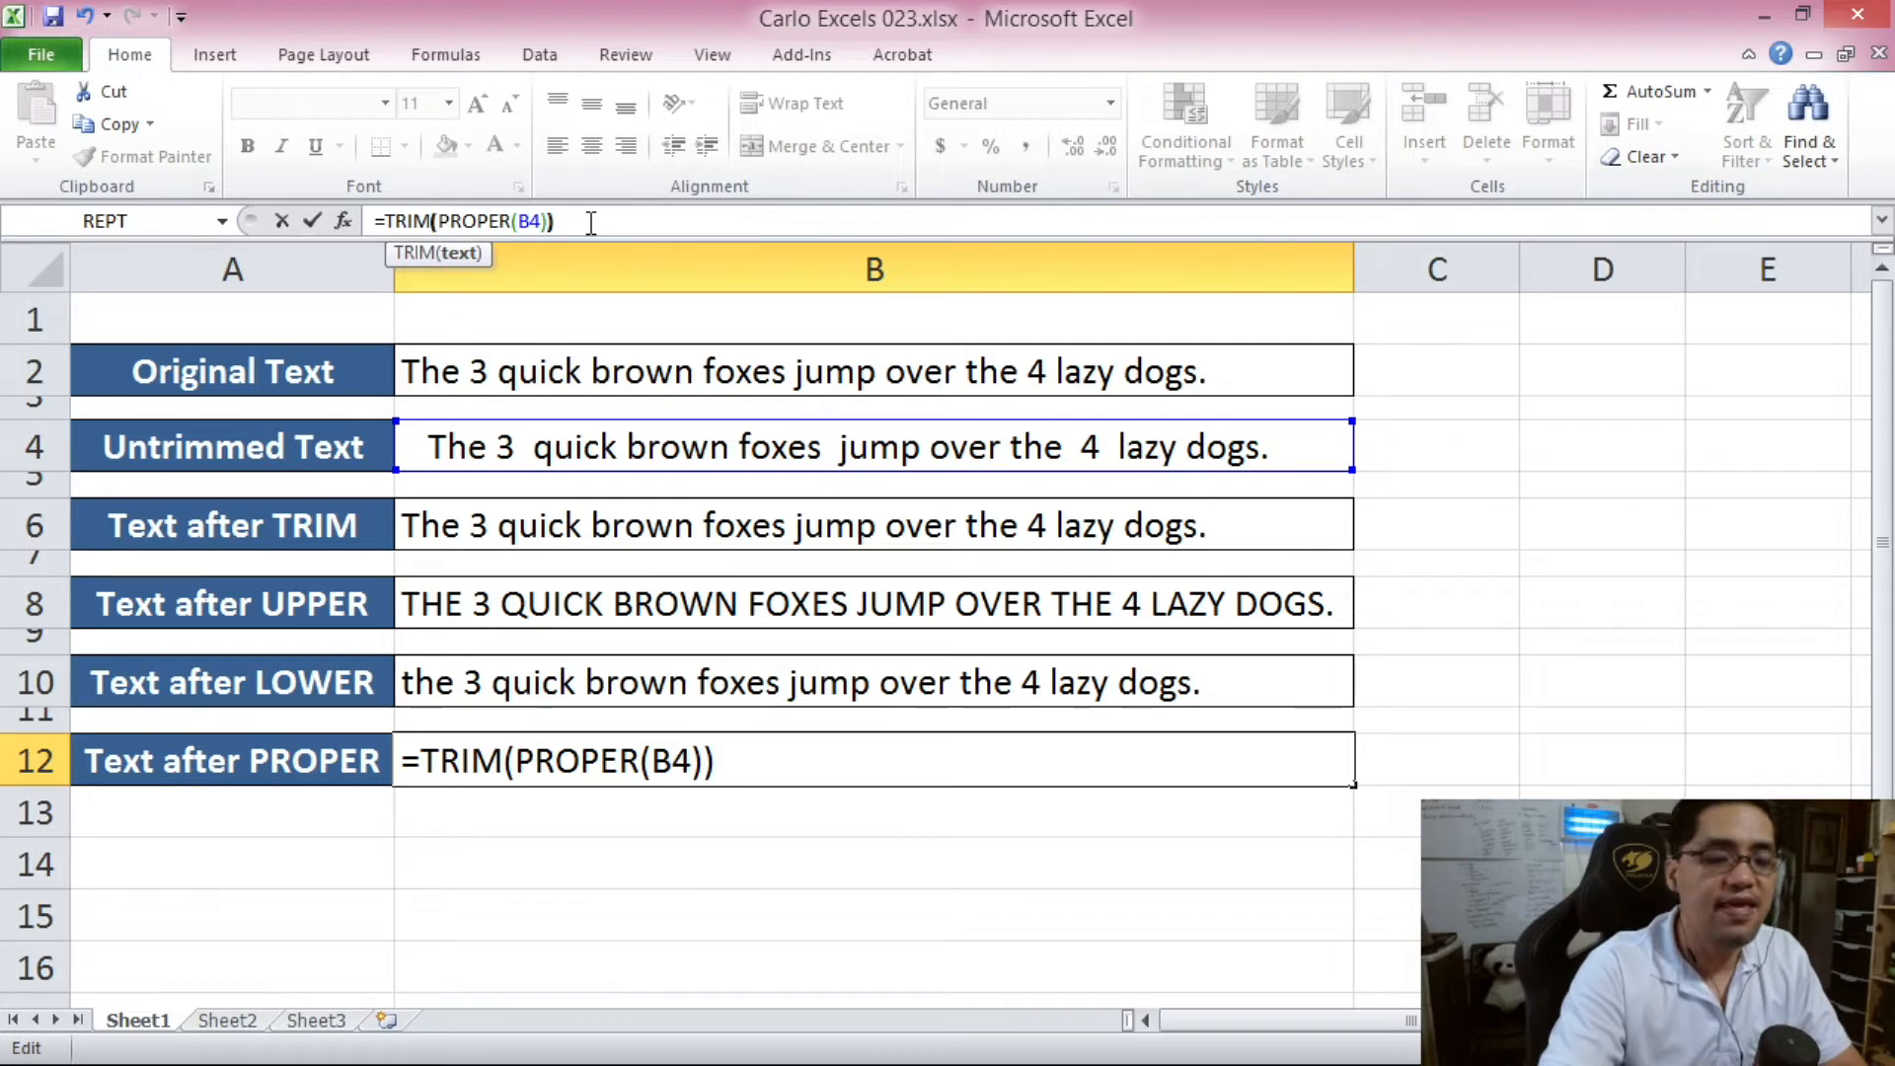
pyautogui.press('Return')
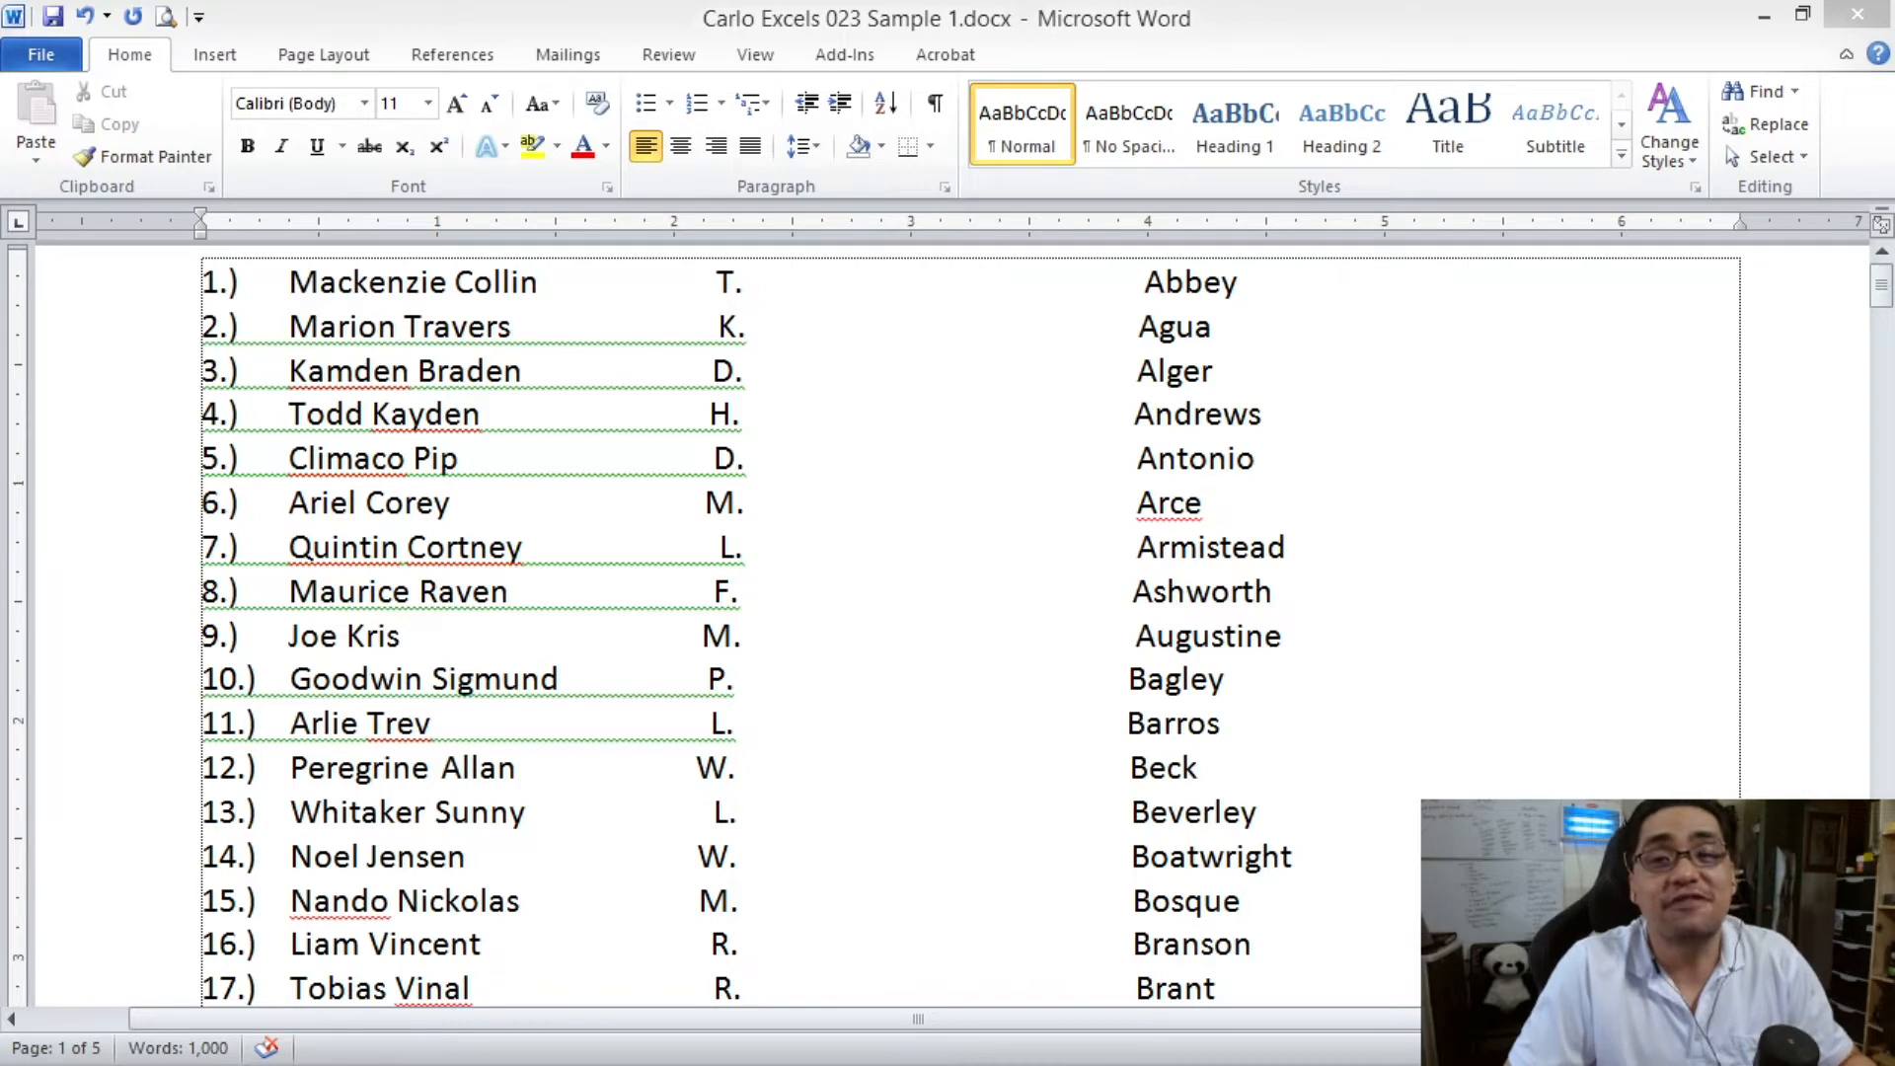
# Examine the number, name parts and spacing of the first entry in the Word document Carlo Excels 023 Sample 1.docx
pyautogui.click(304, 289)
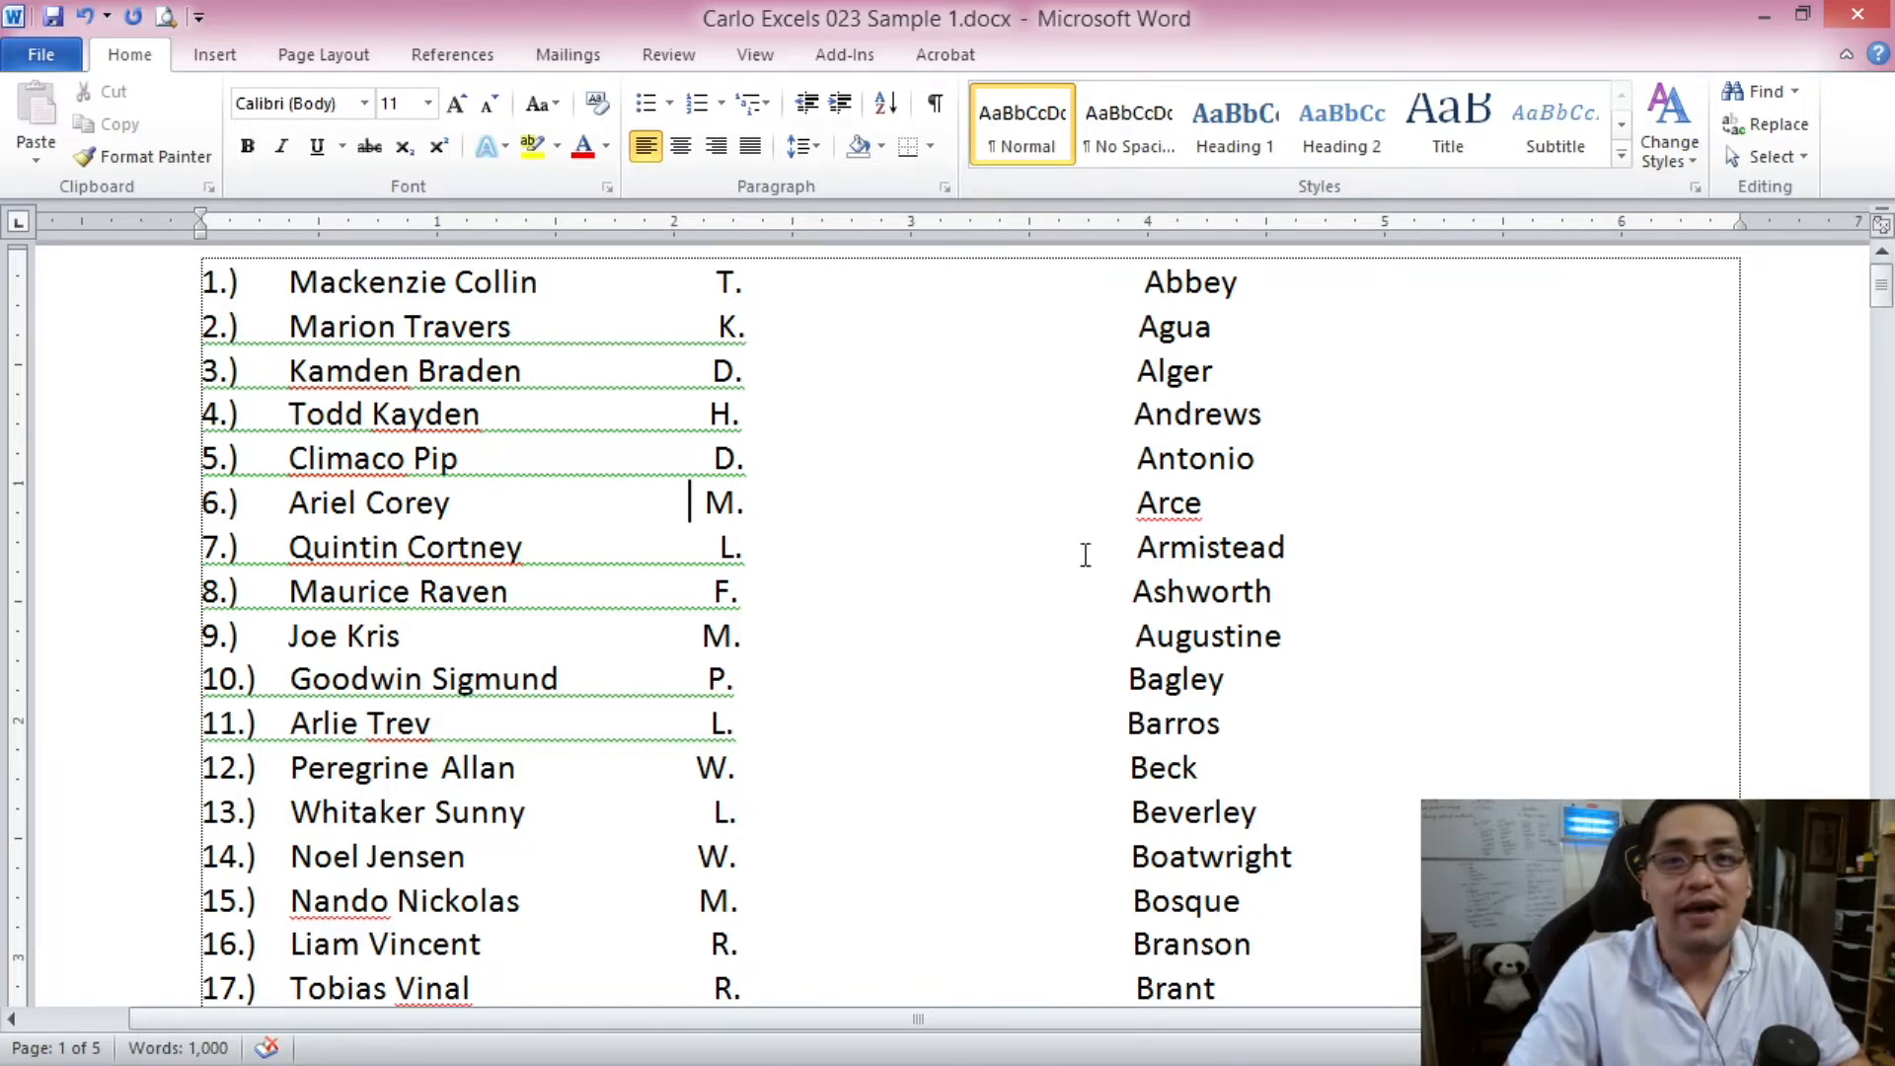
pyautogui.moveTo(202, 283); pyautogui.dragTo(240, 280)
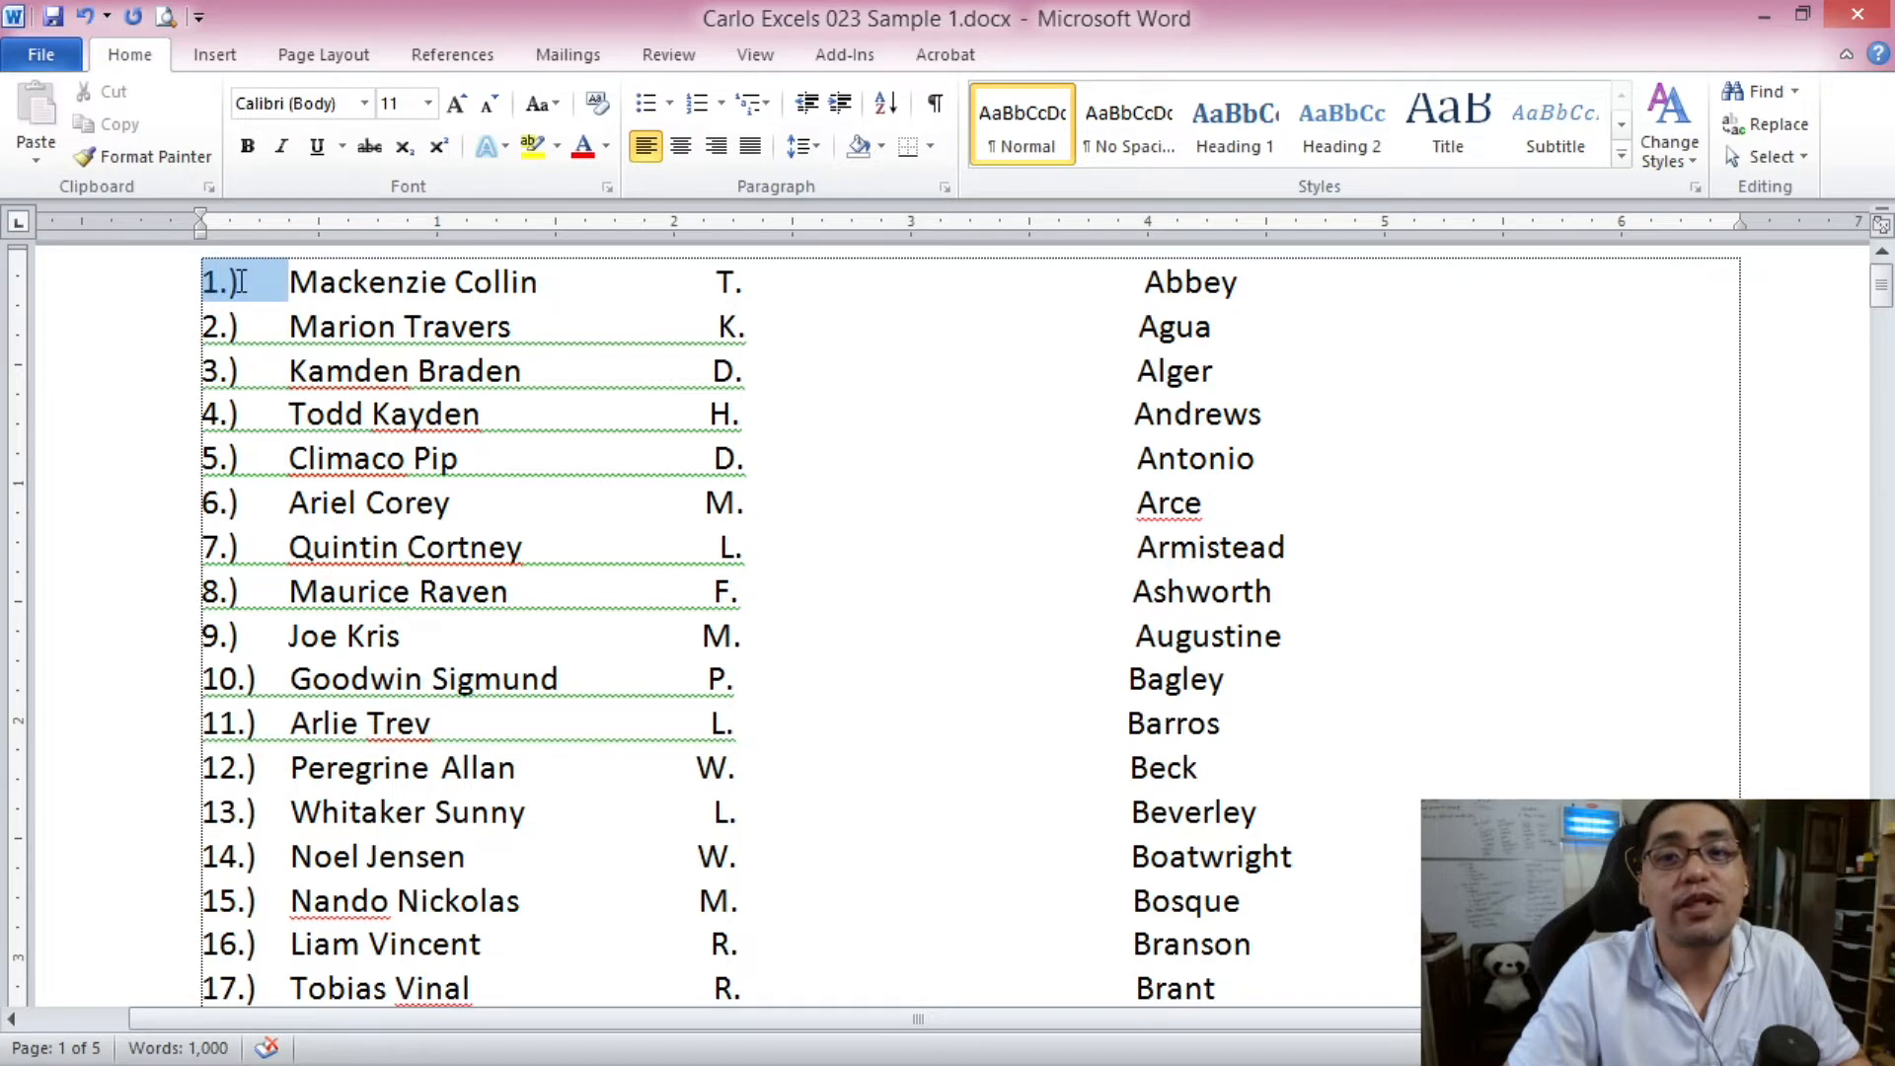
pyautogui.click(253, 282)
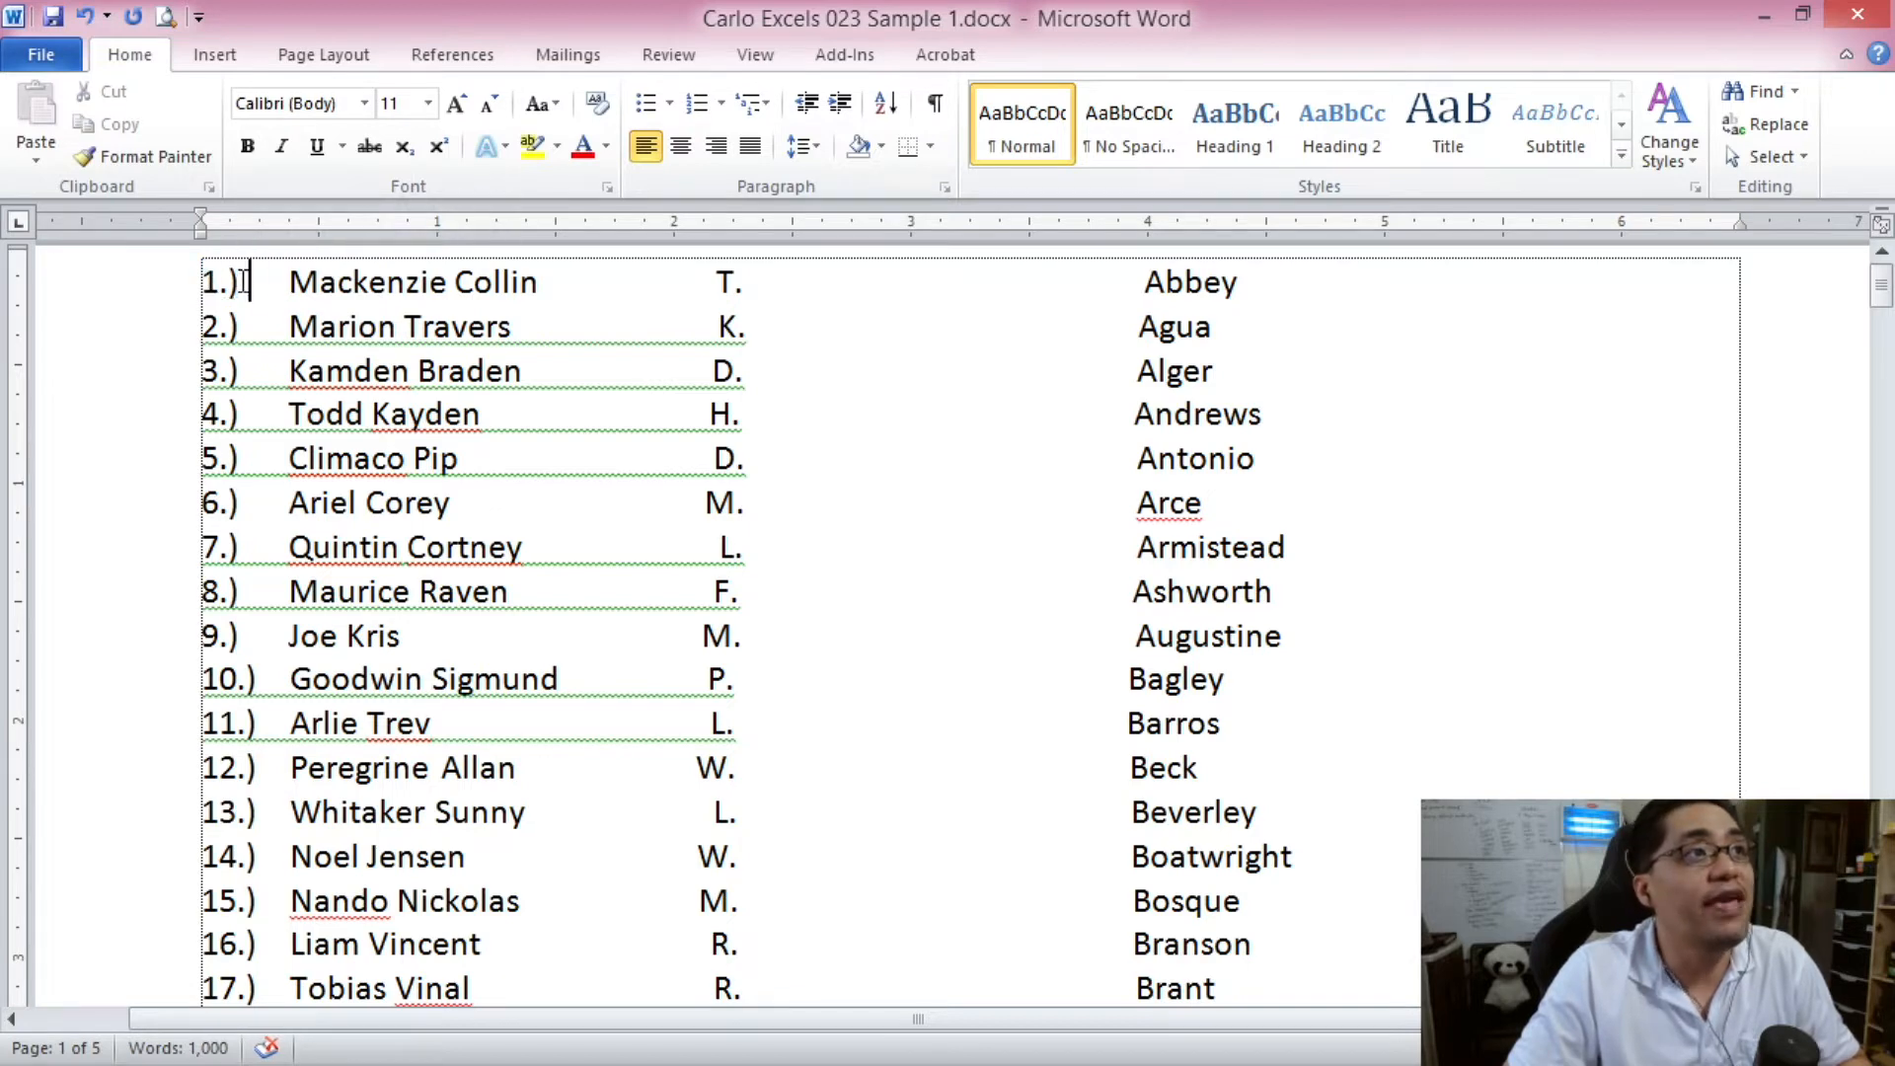
pyautogui.moveTo(258, 284); pyautogui.dragTo(1240, 292)
pyautogui.click(533, 284)
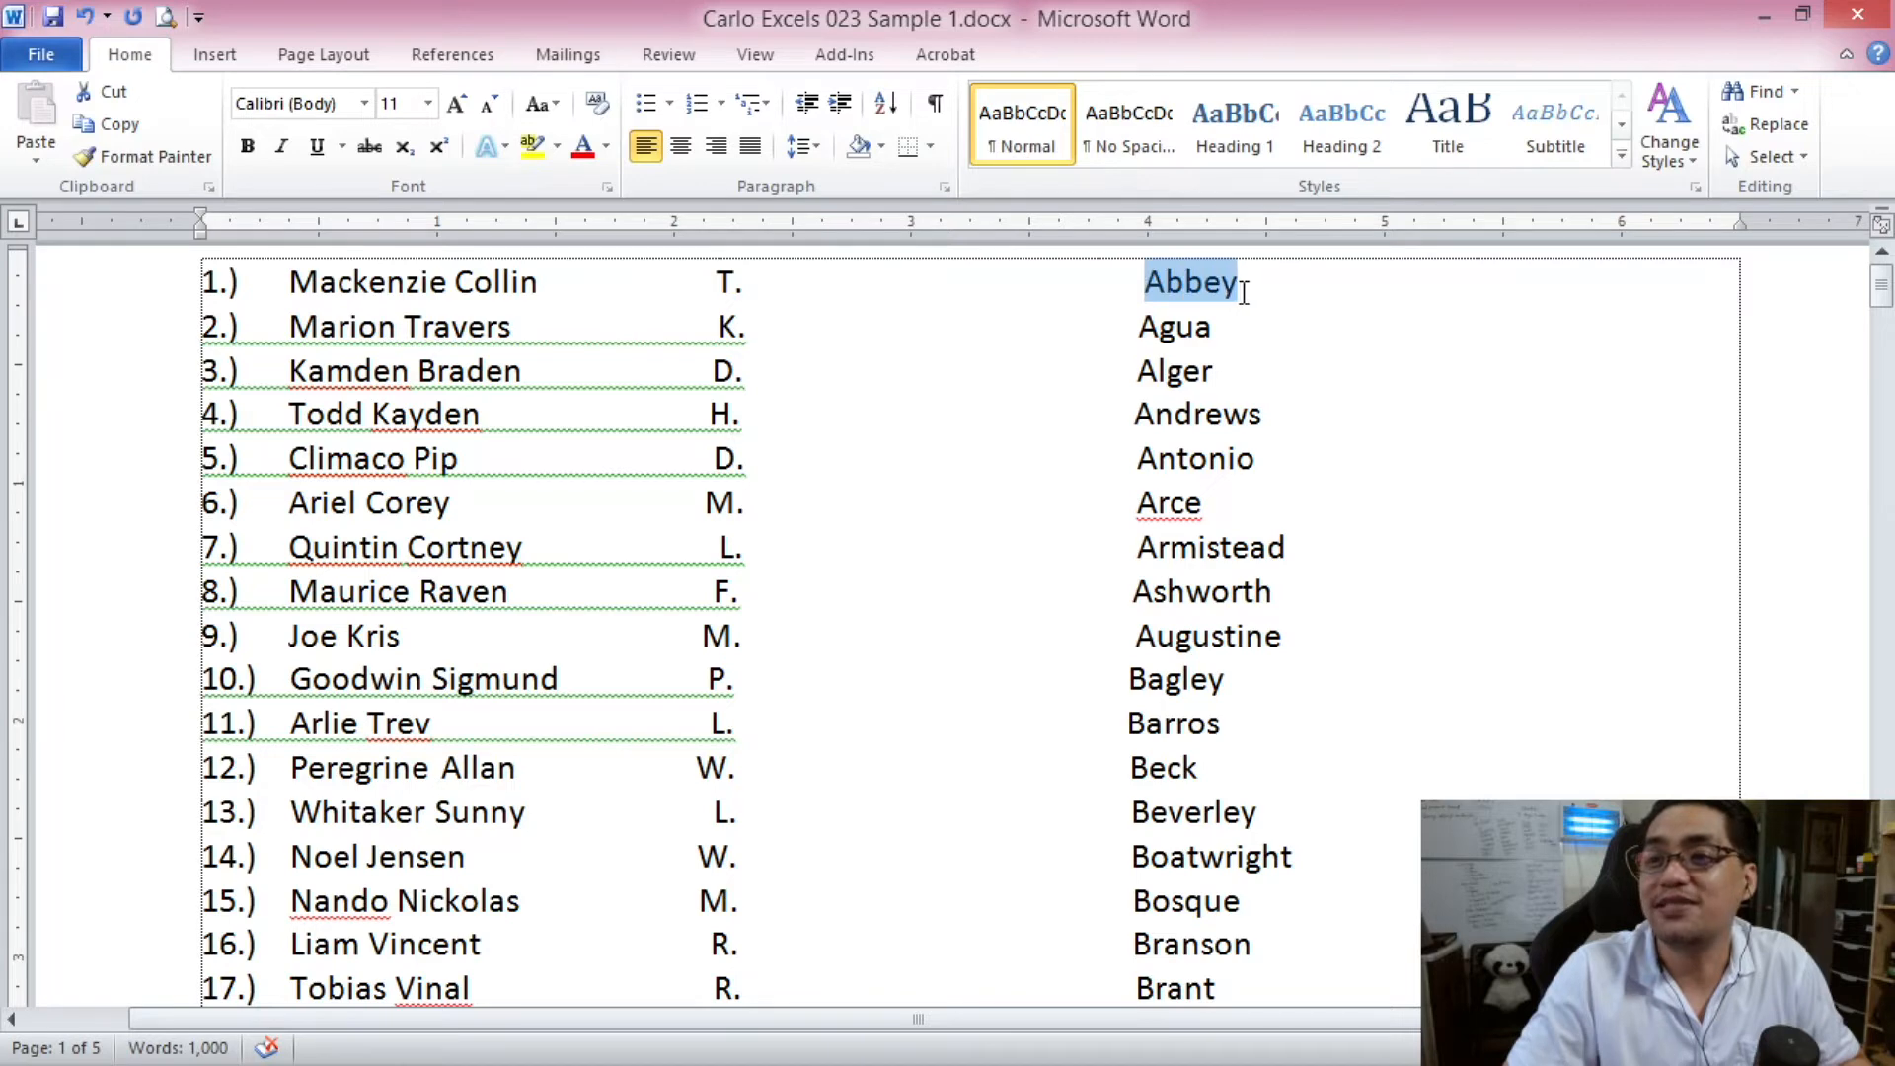
pyautogui.click(201, 287)
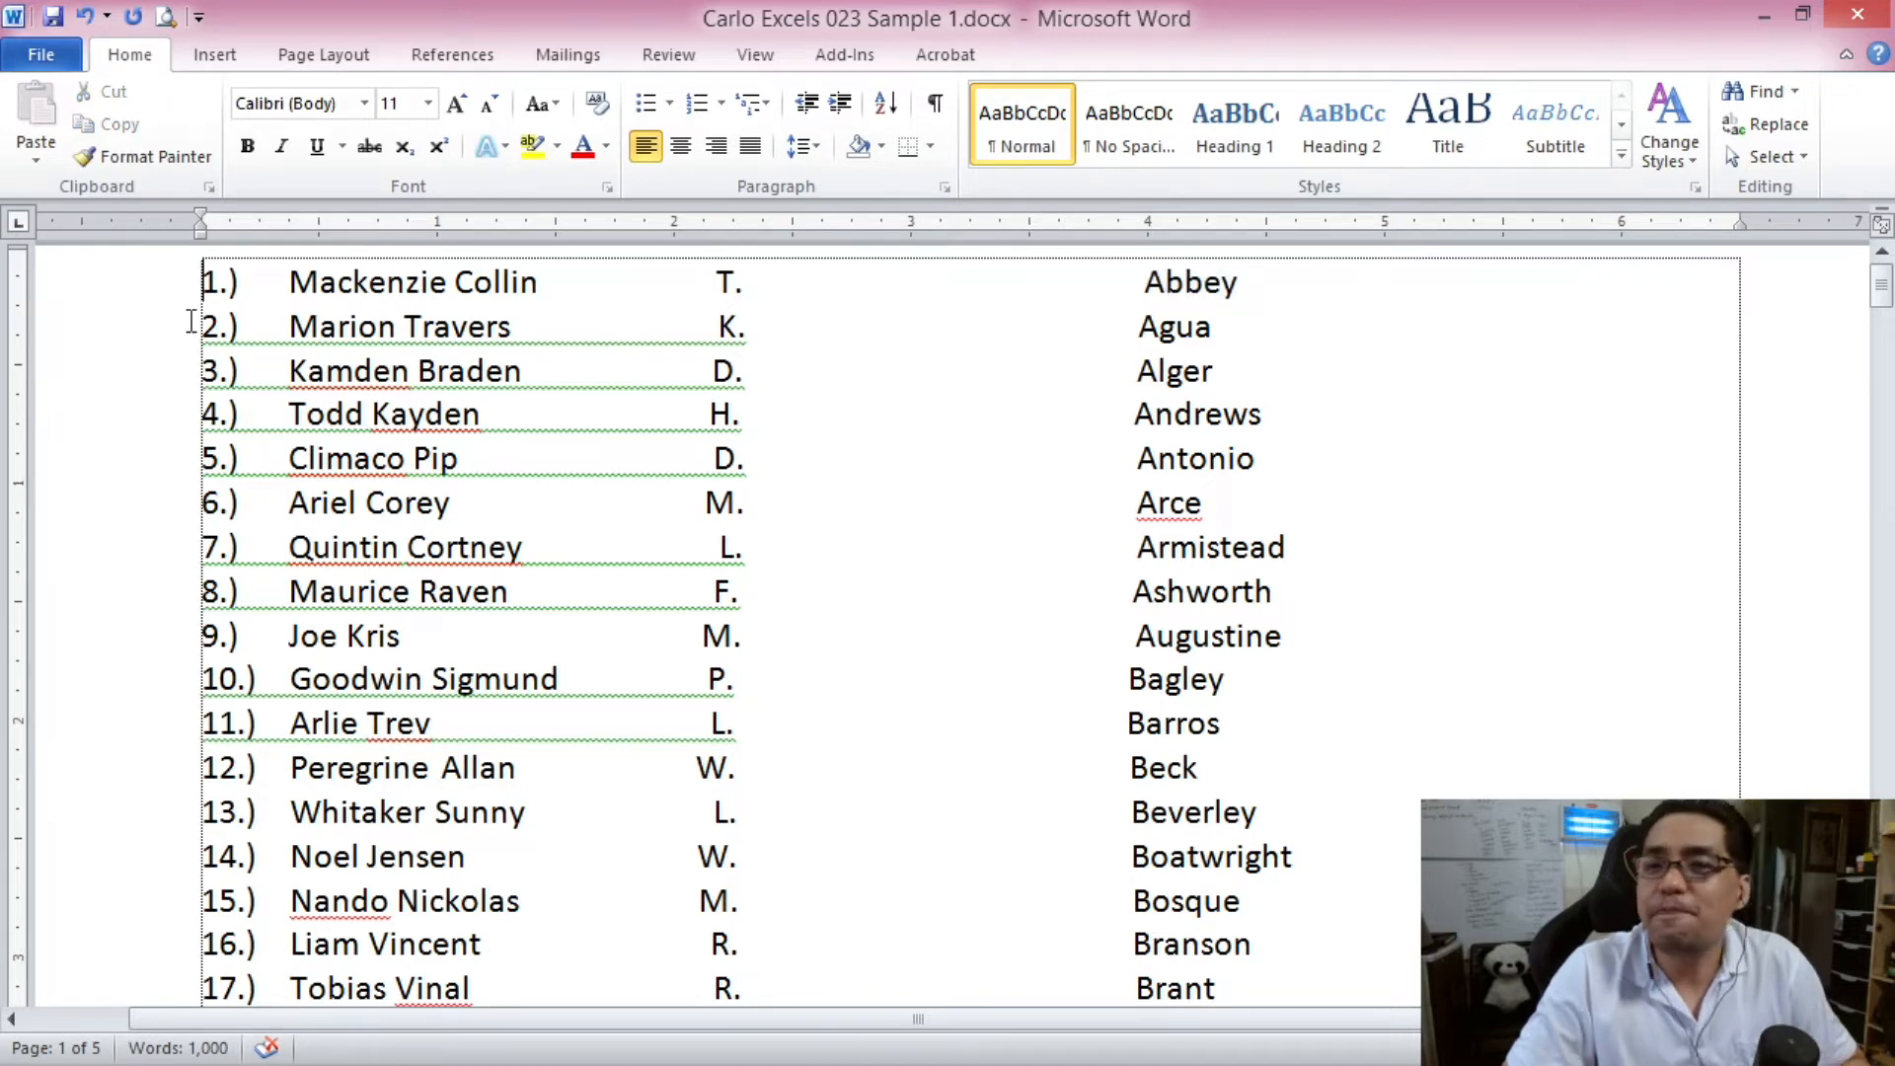
# Inspect the name list's layout in an enlarged print preview of the document and return to the editing view
pyautogui.click(166, 16)
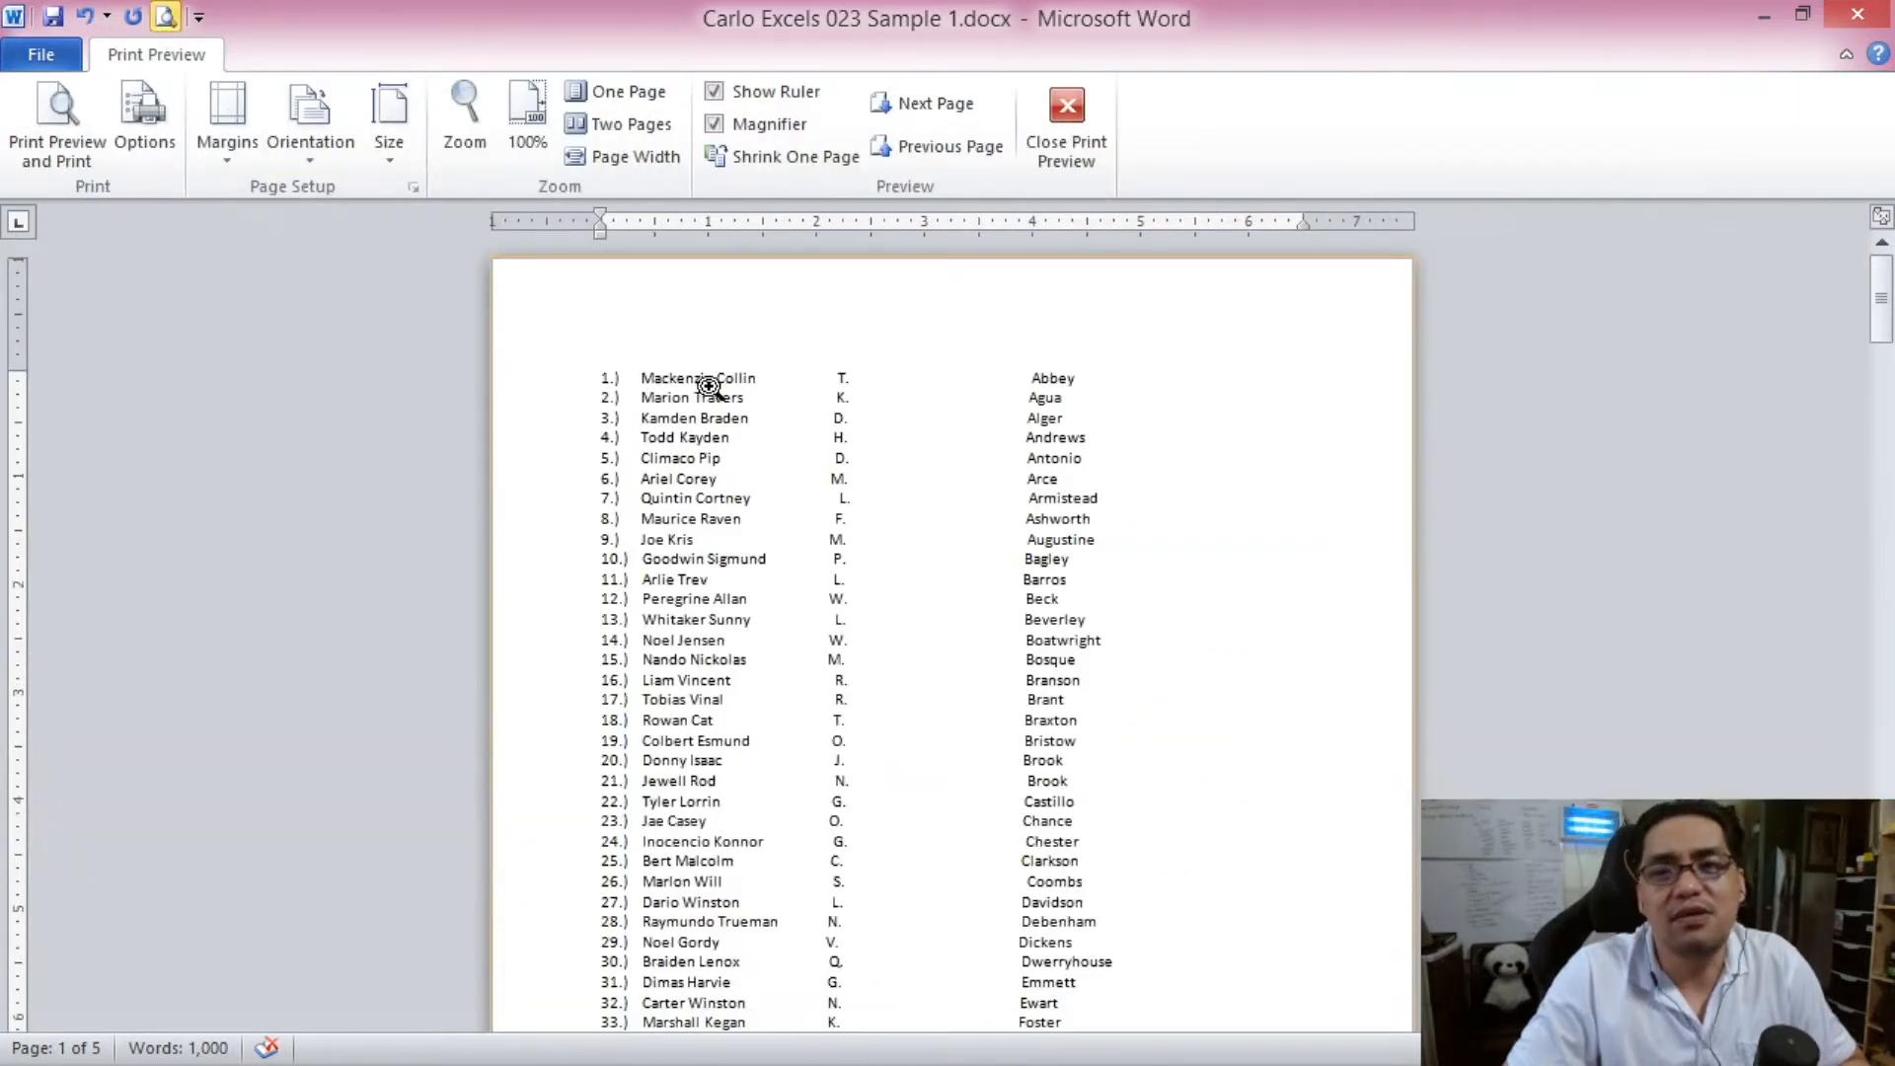
pyautogui.click(668, 411)
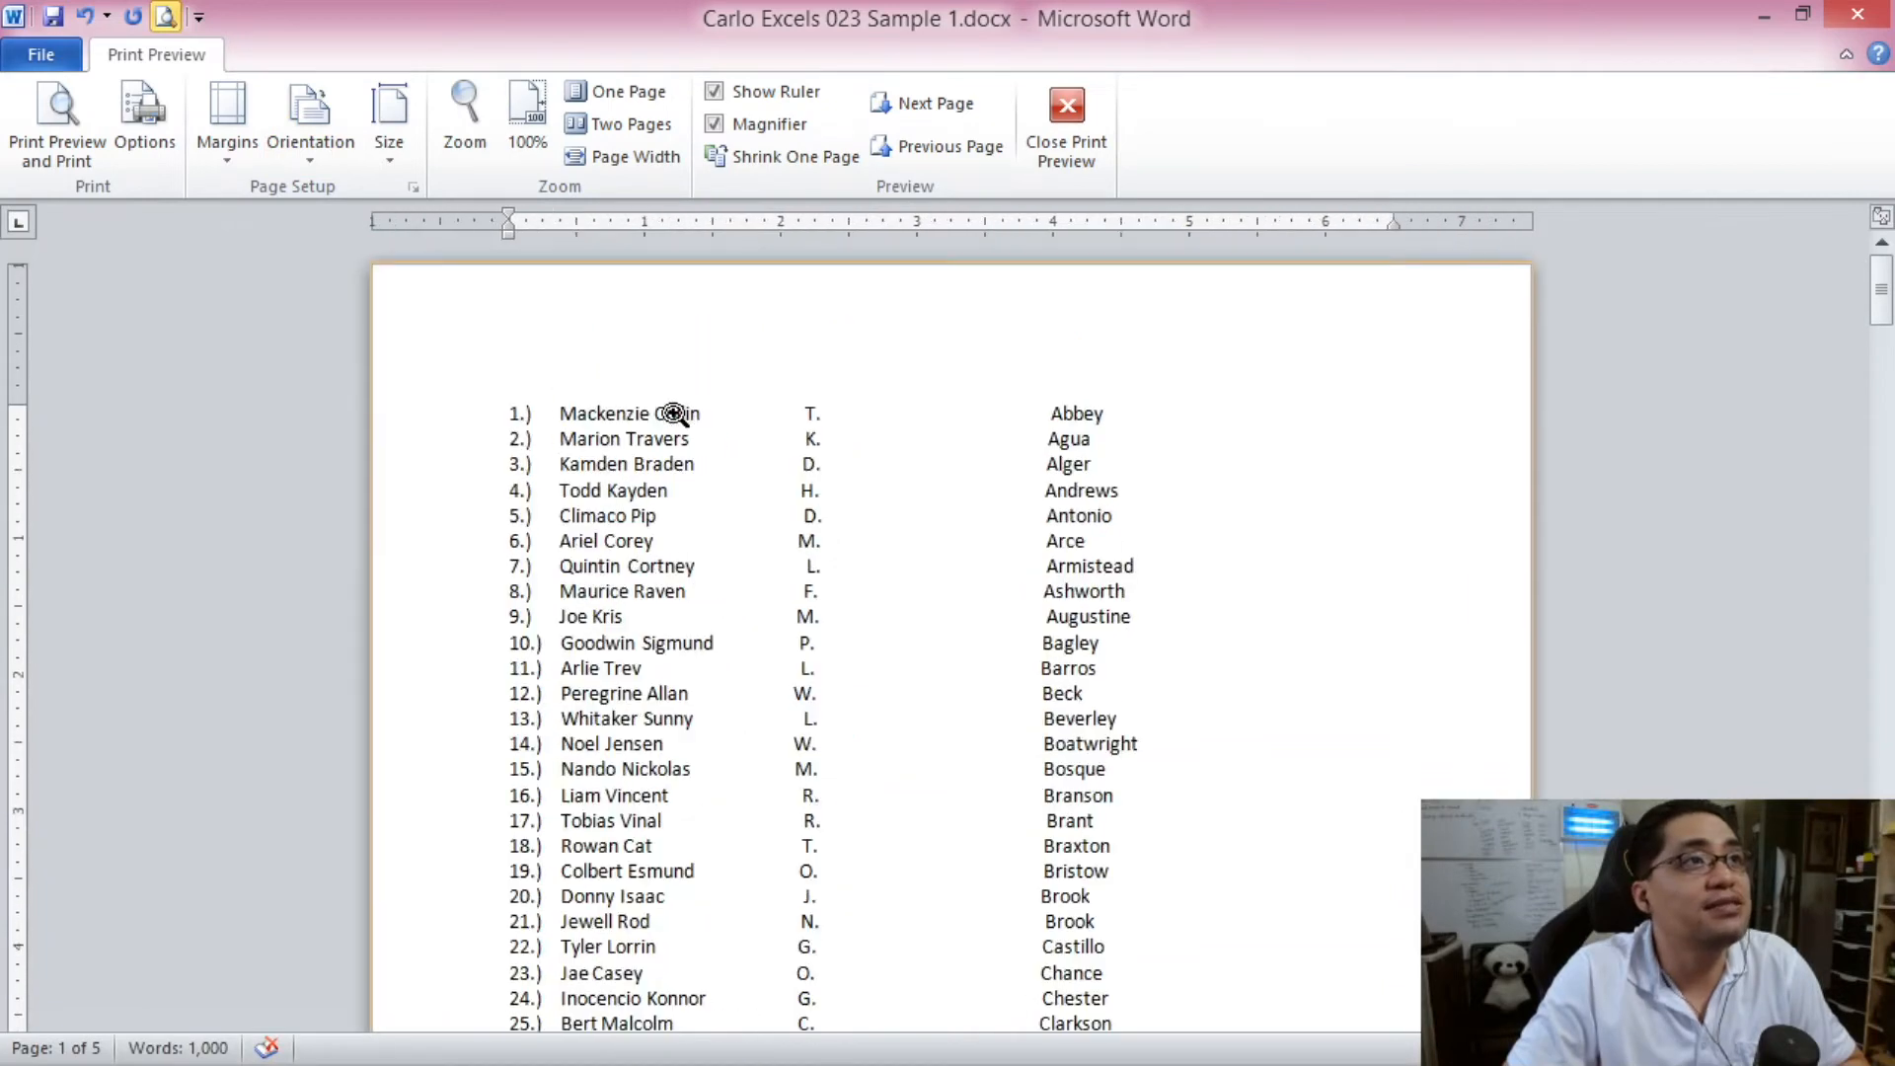
pyautogui.scroll(4, 675, 418)
pyautogui.scroll(-1, 676, 418)
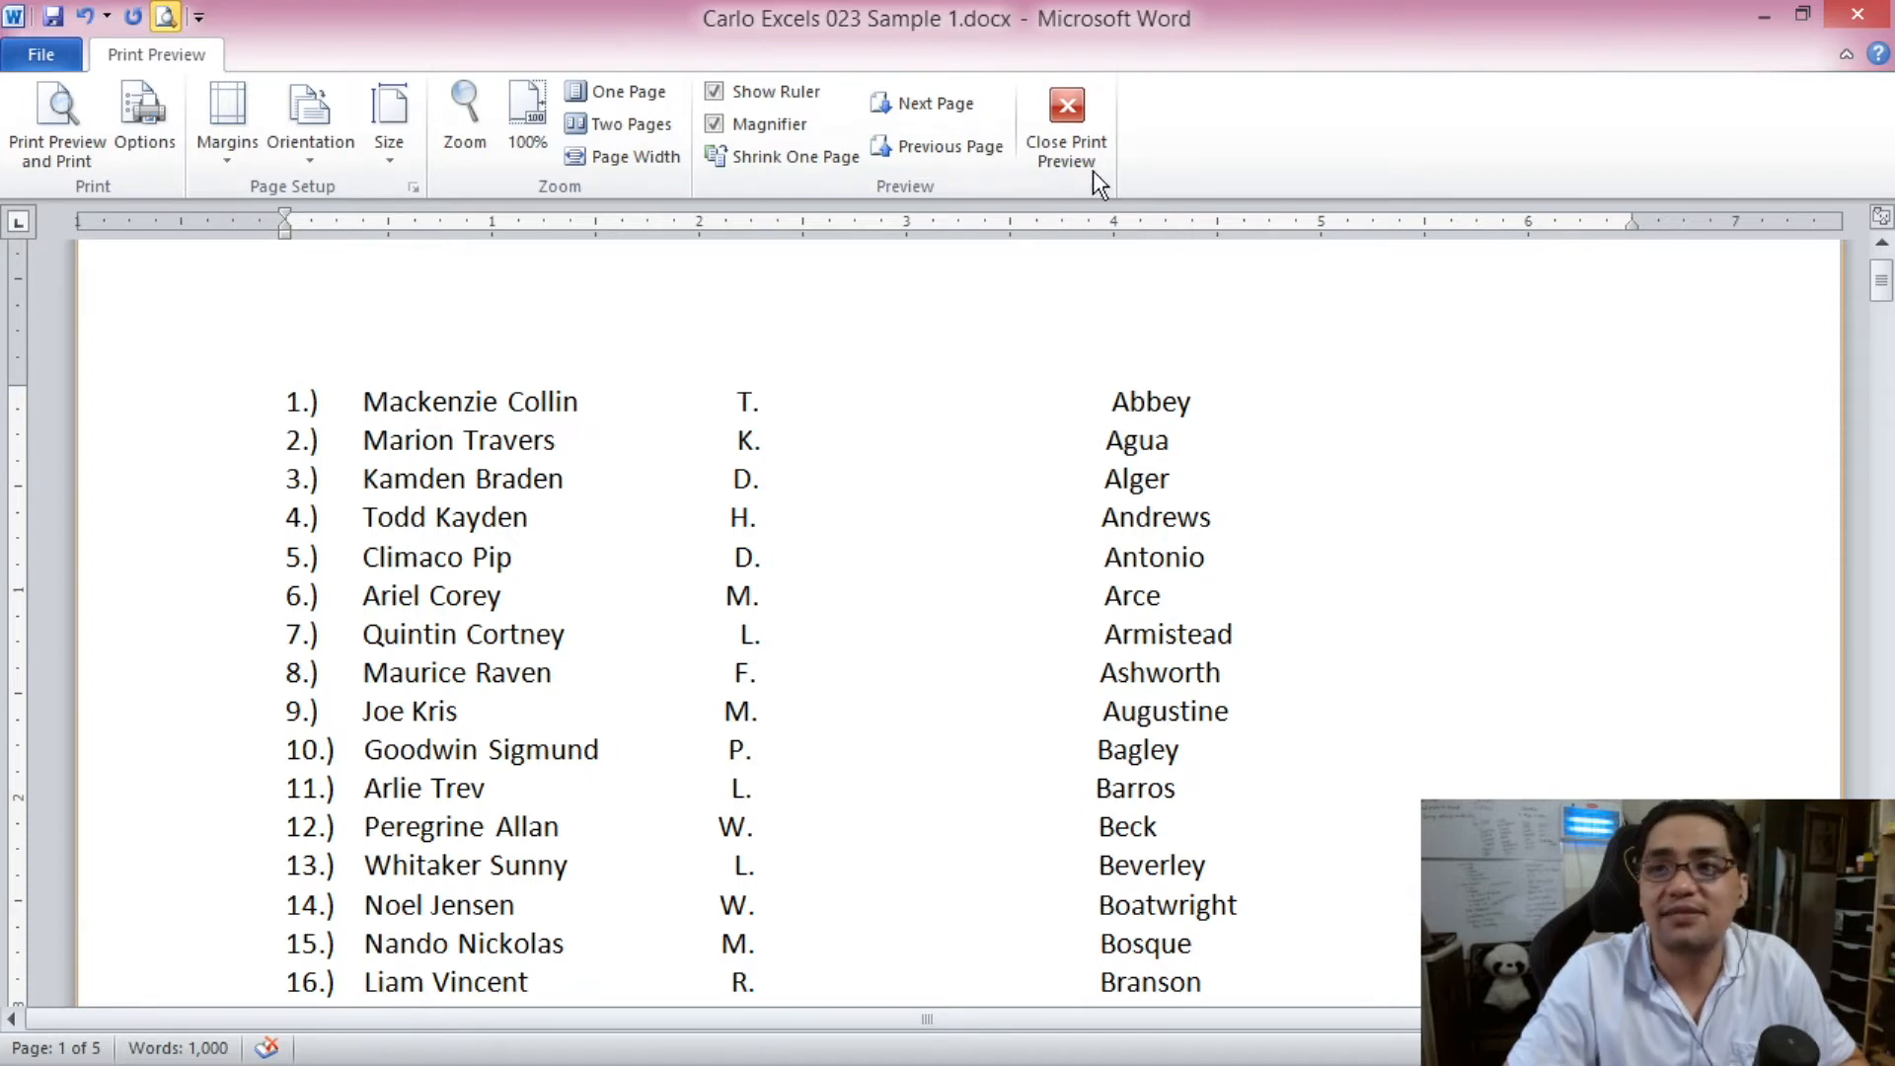
pyautogui.click(1067, 114)
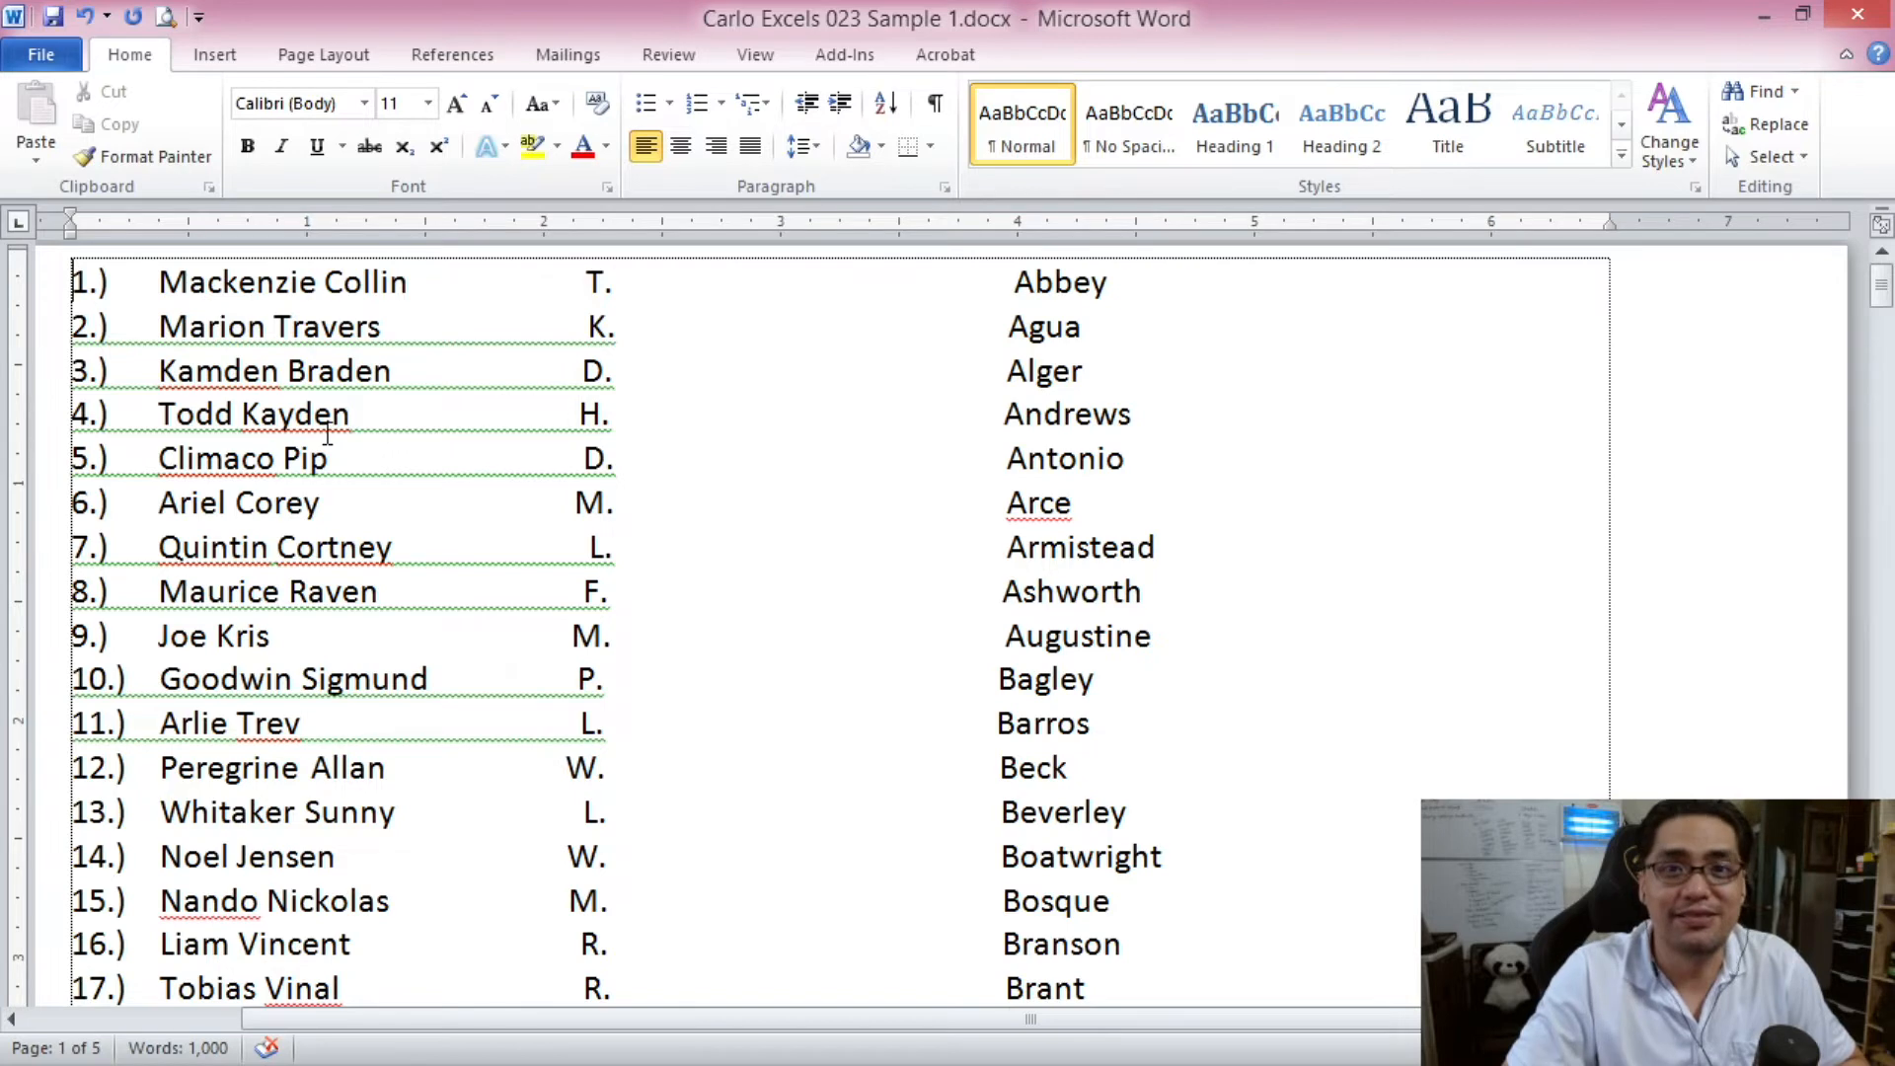
# Copy the entire Word name list into Sheet2 of the Excel workbook Carlo Excels 023.xlsx from cell A1, matching the destination formatting
pyautogui.hotkey('ctrl', 'a')
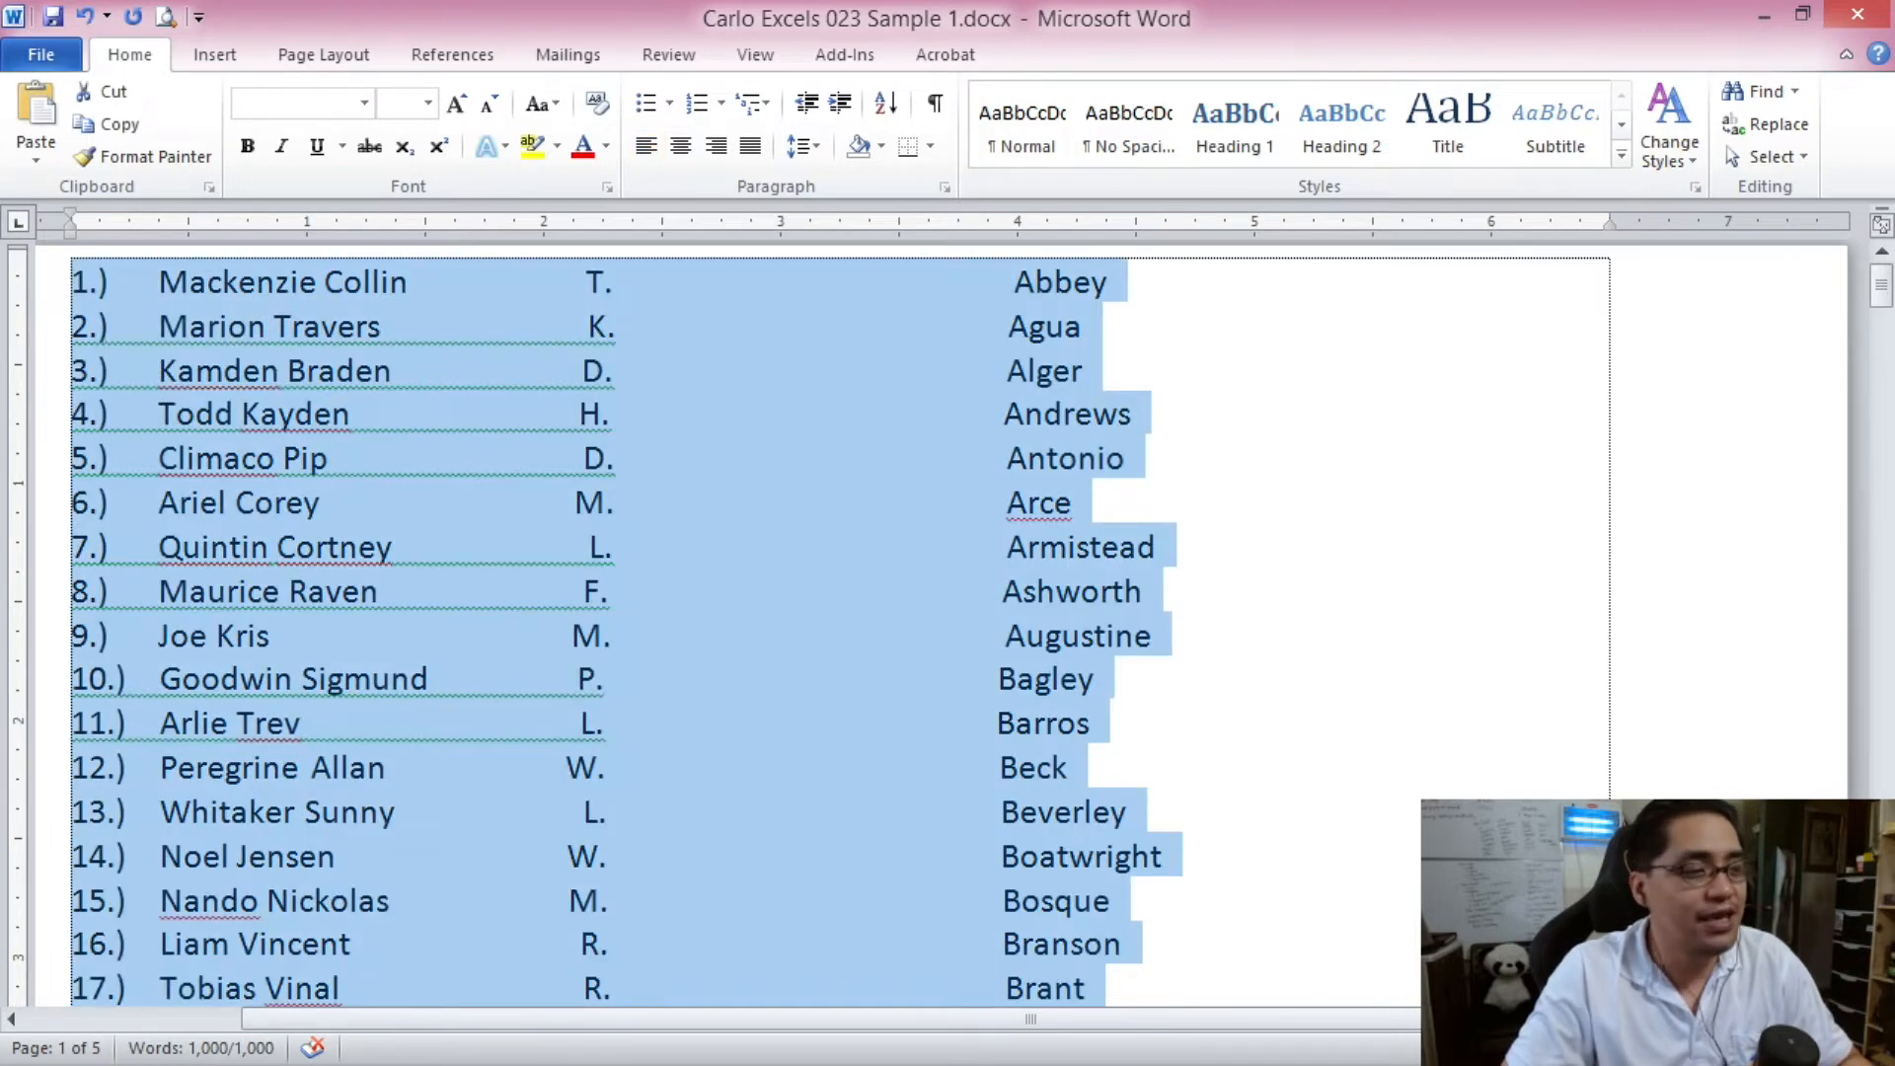
pyautogui.hotkey('alt', 'Tab')
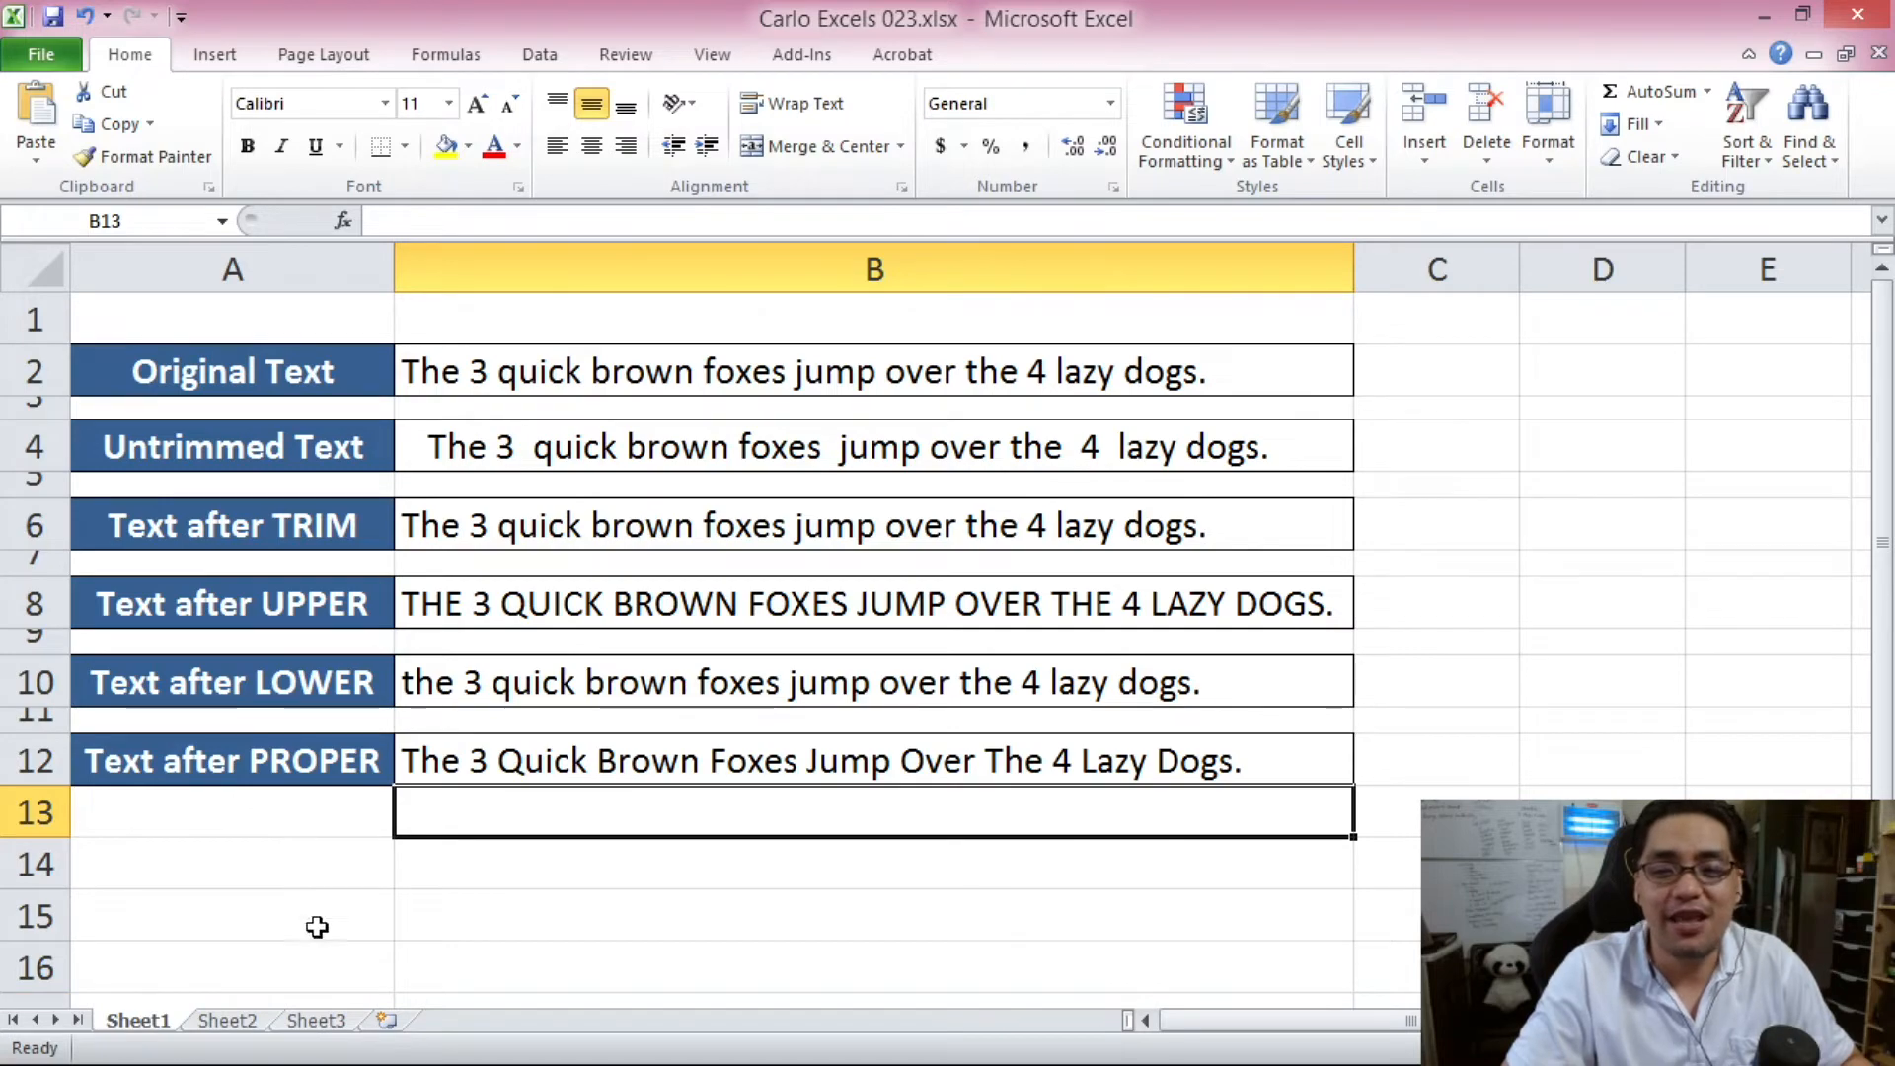
pyautogui.click(259, 1023)
pyautogui.rightClick(97, 287)
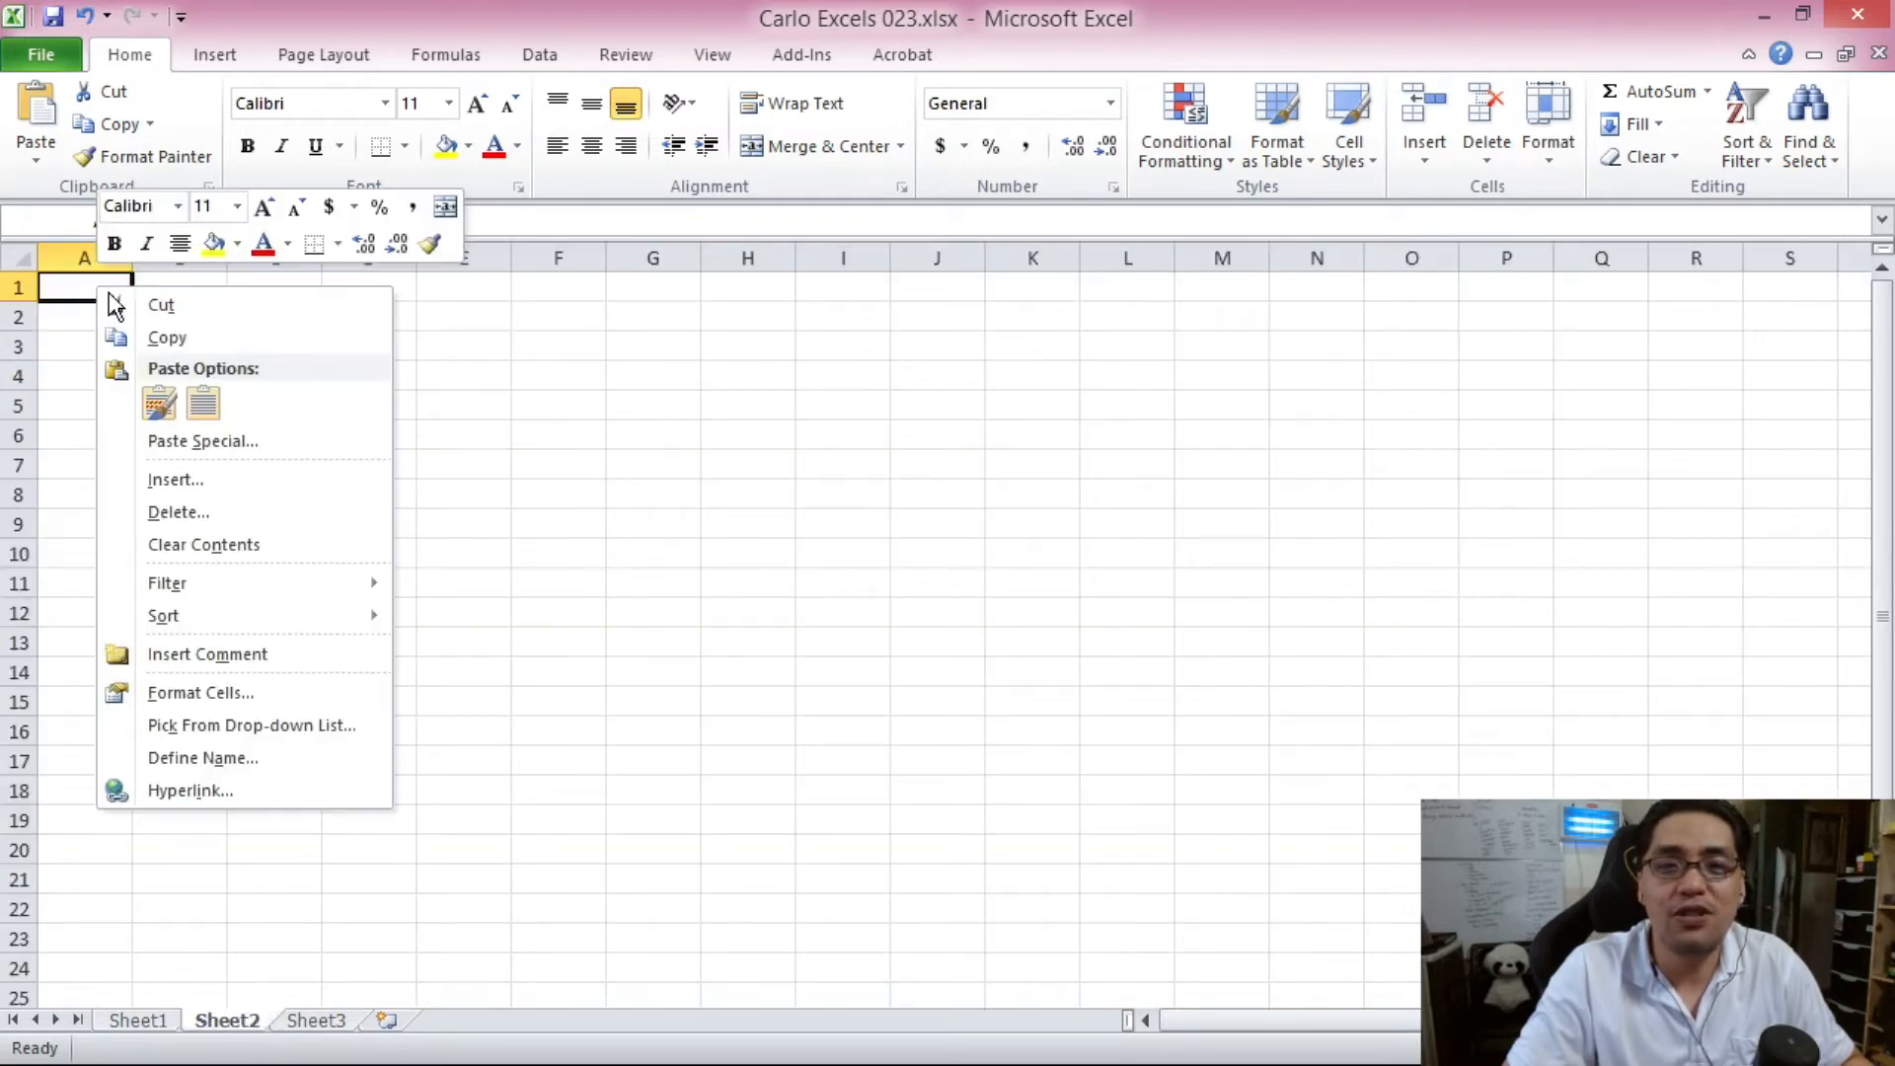
pyautogui.click(199, 401)
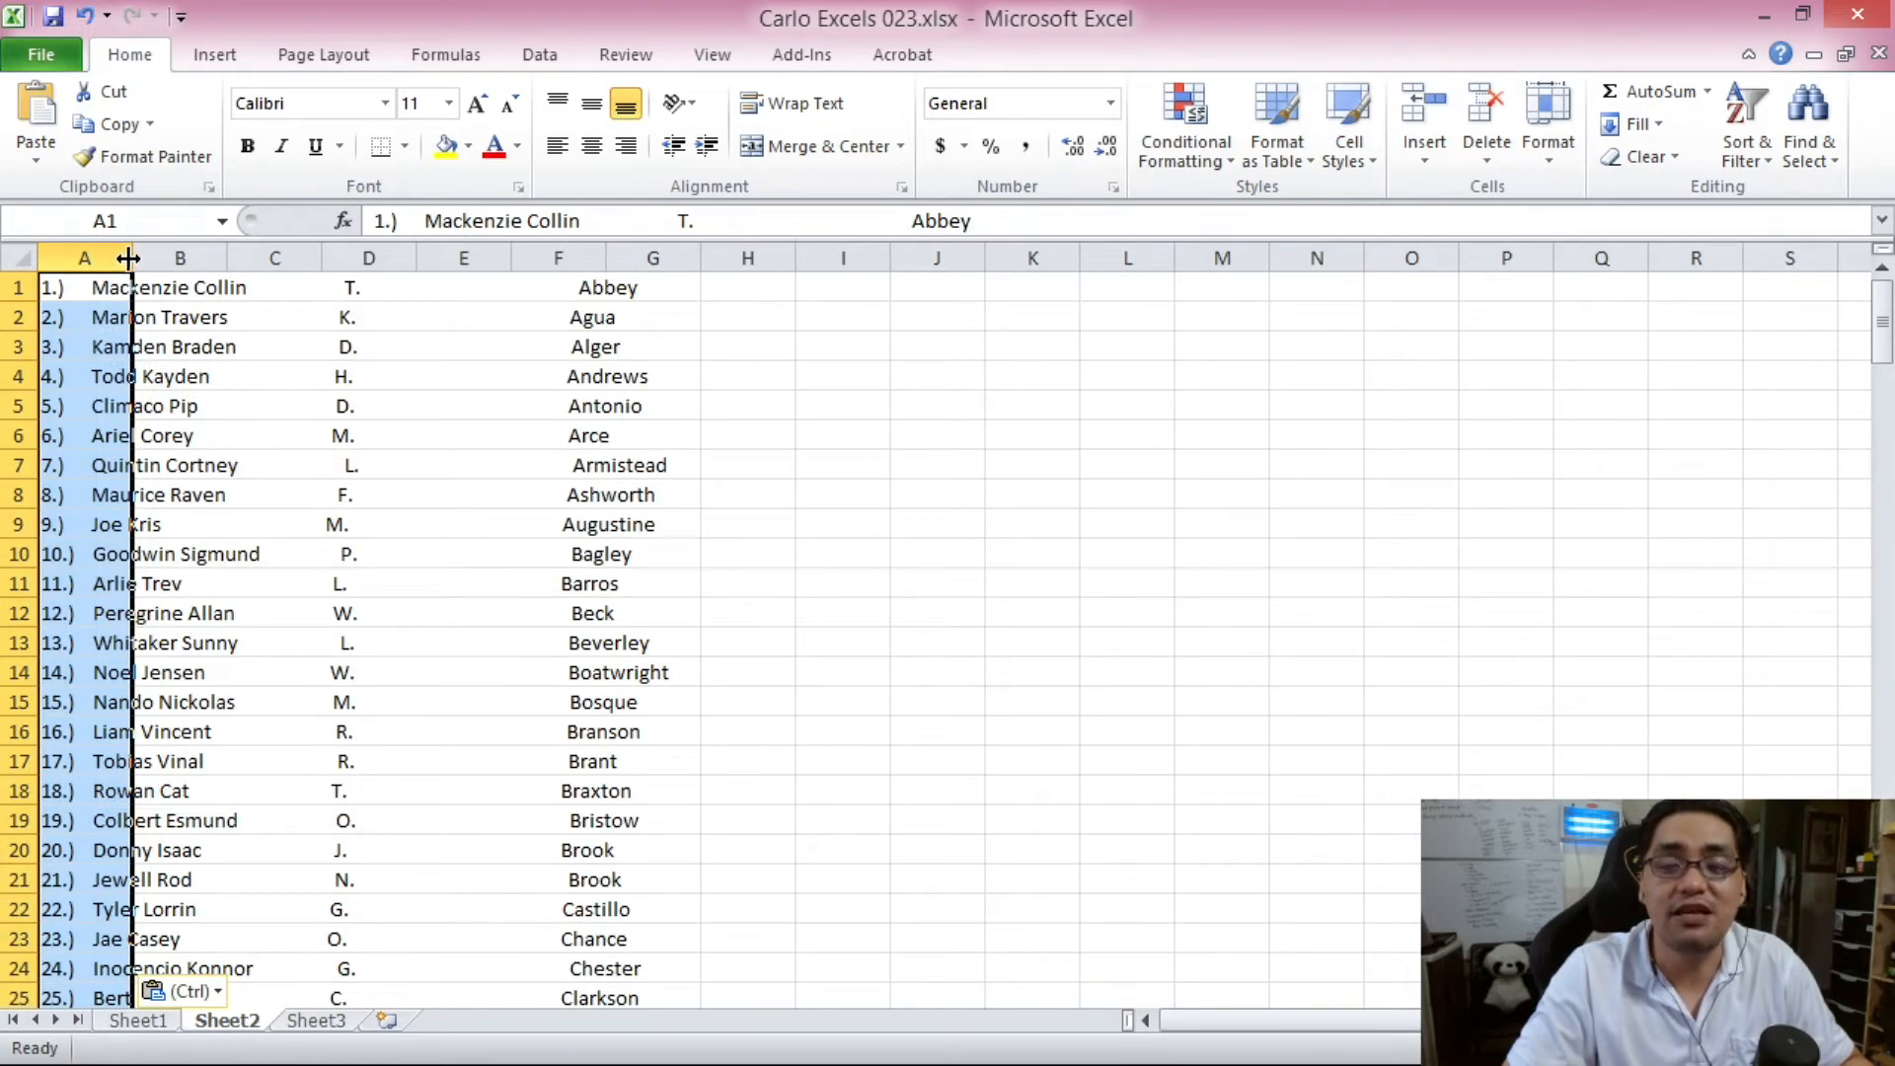
# Widen column A of Sheet2 so that each complete name entry fits within it
pyautogui.click(308, 573)
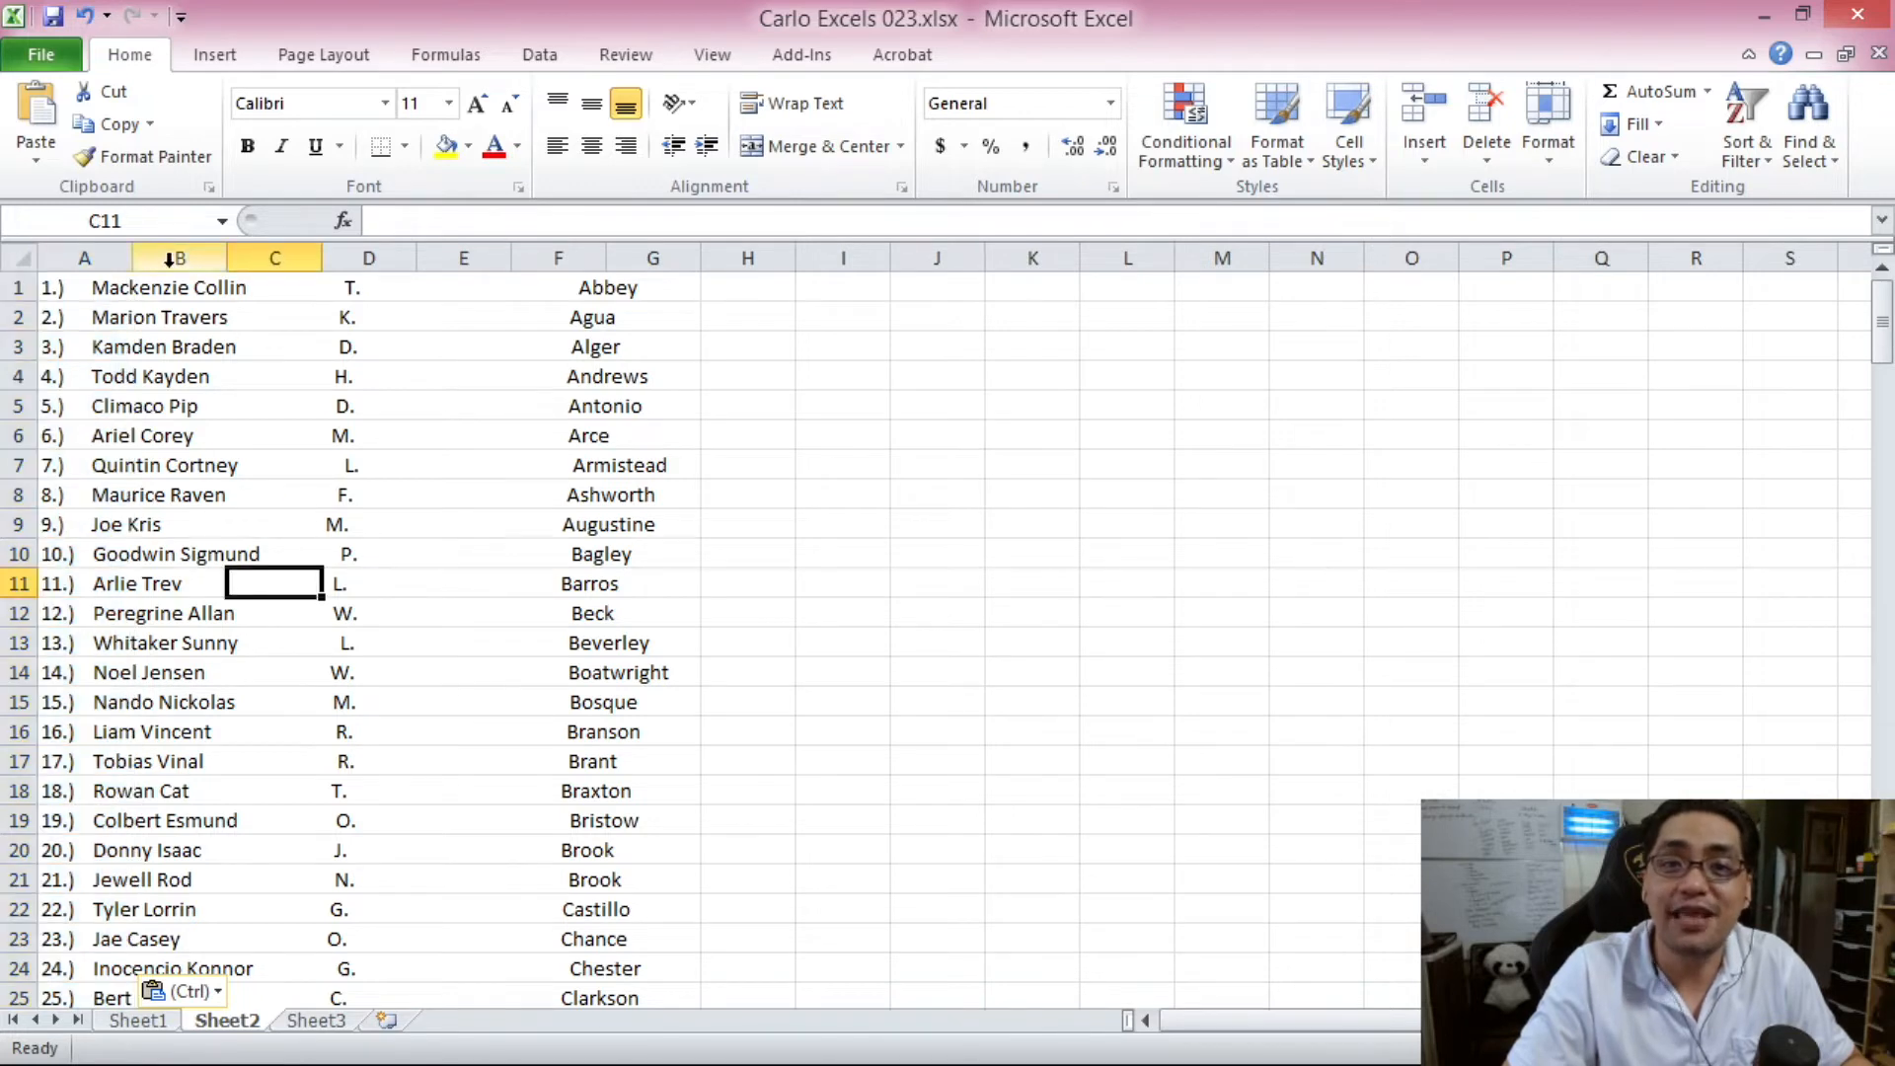
pyautogui.moveTo(134, 258); pyautogui.dragTo(724, 263)
pyautogui.click(223, 292)
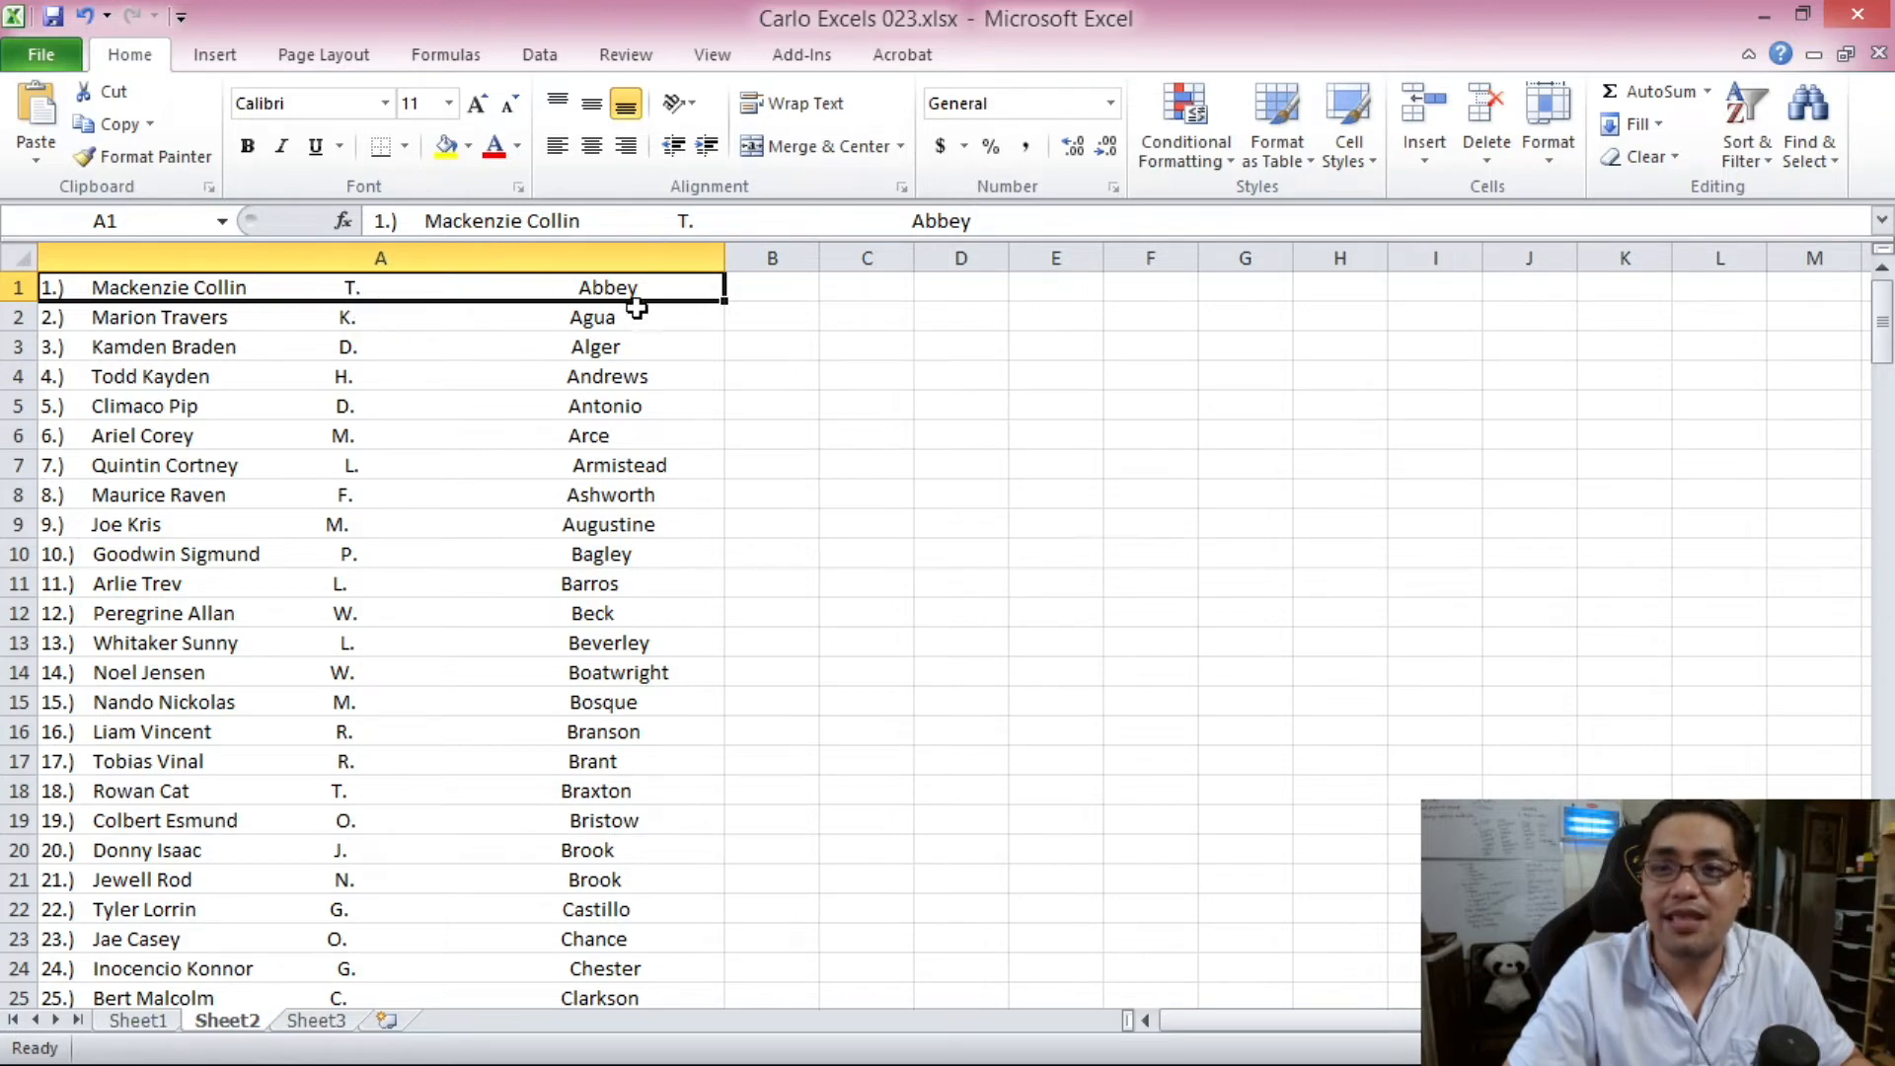
# Examine the leading number, period and parenthesis in the first entry, A1, and how that pattern repeats down the list
pyautogui.click(338, 435)
pyautogui.scroll(-16, 338, 435)
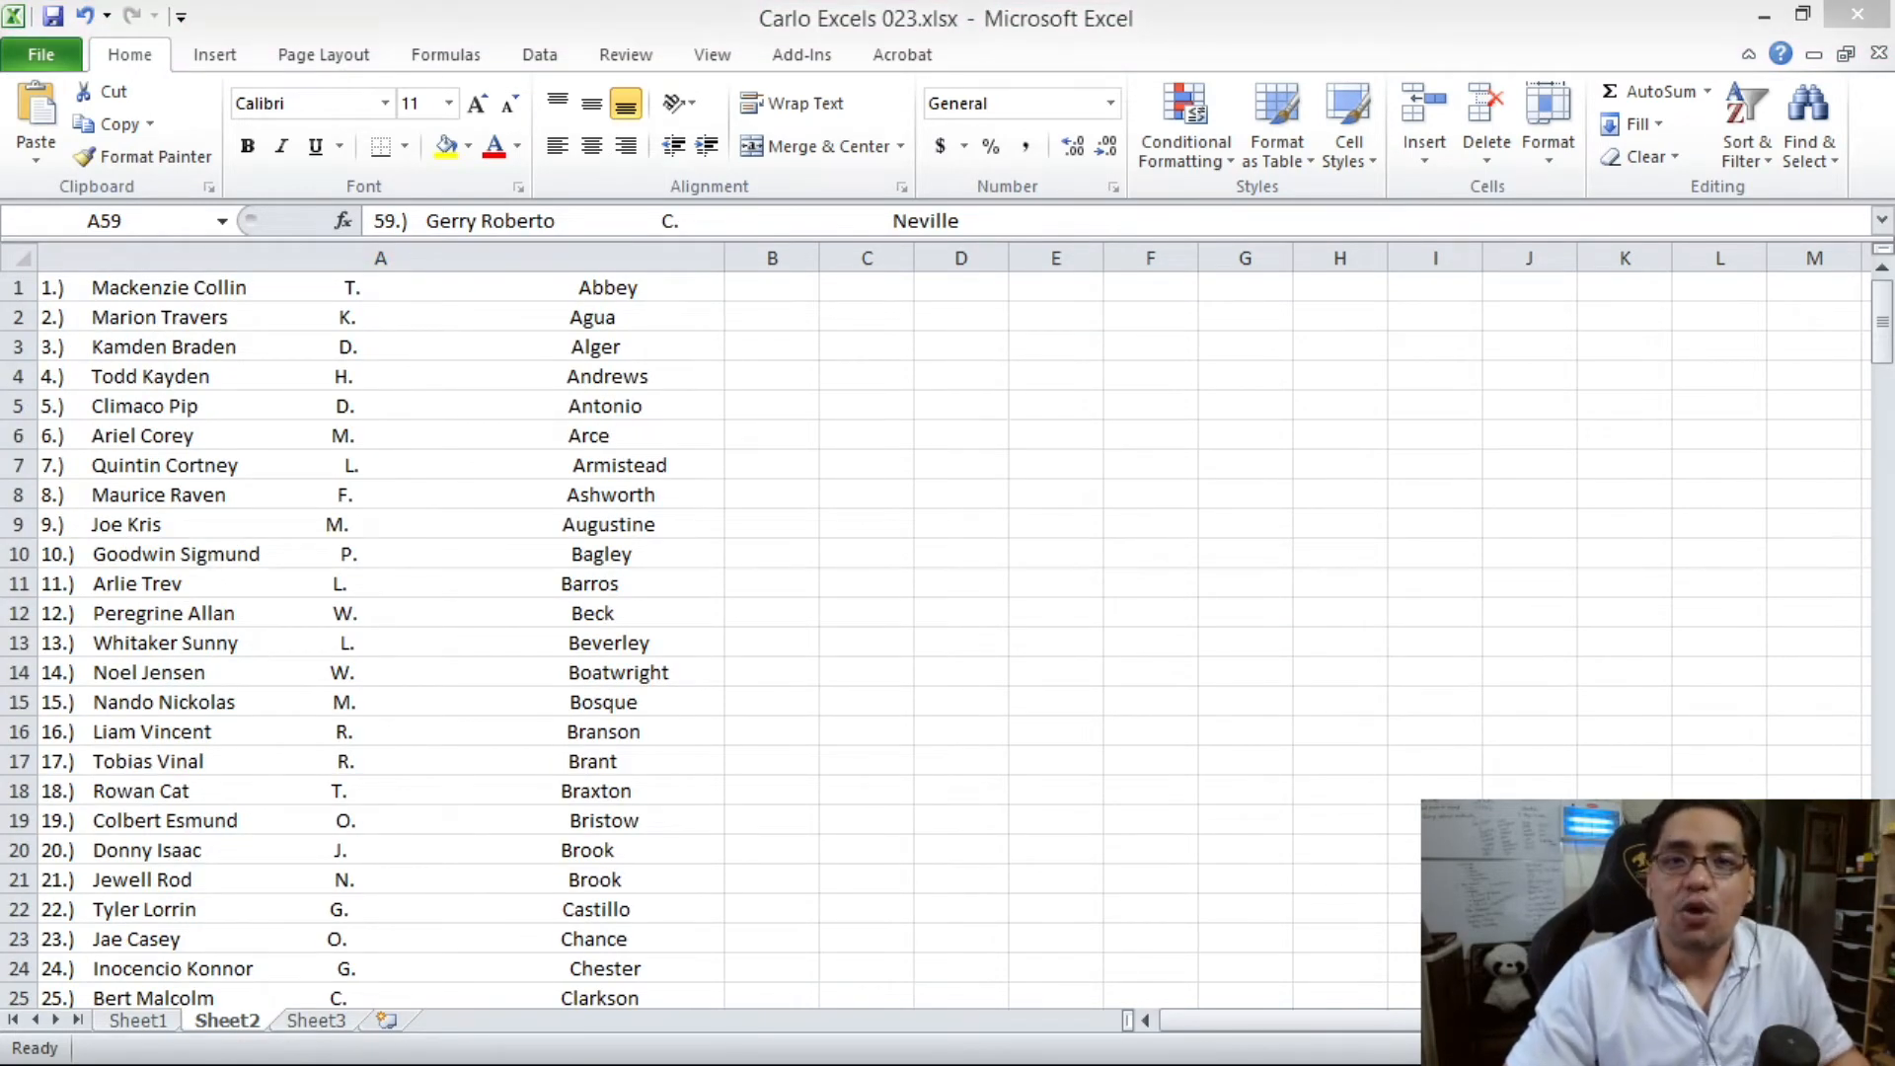
pyautogui.click(269, 409)
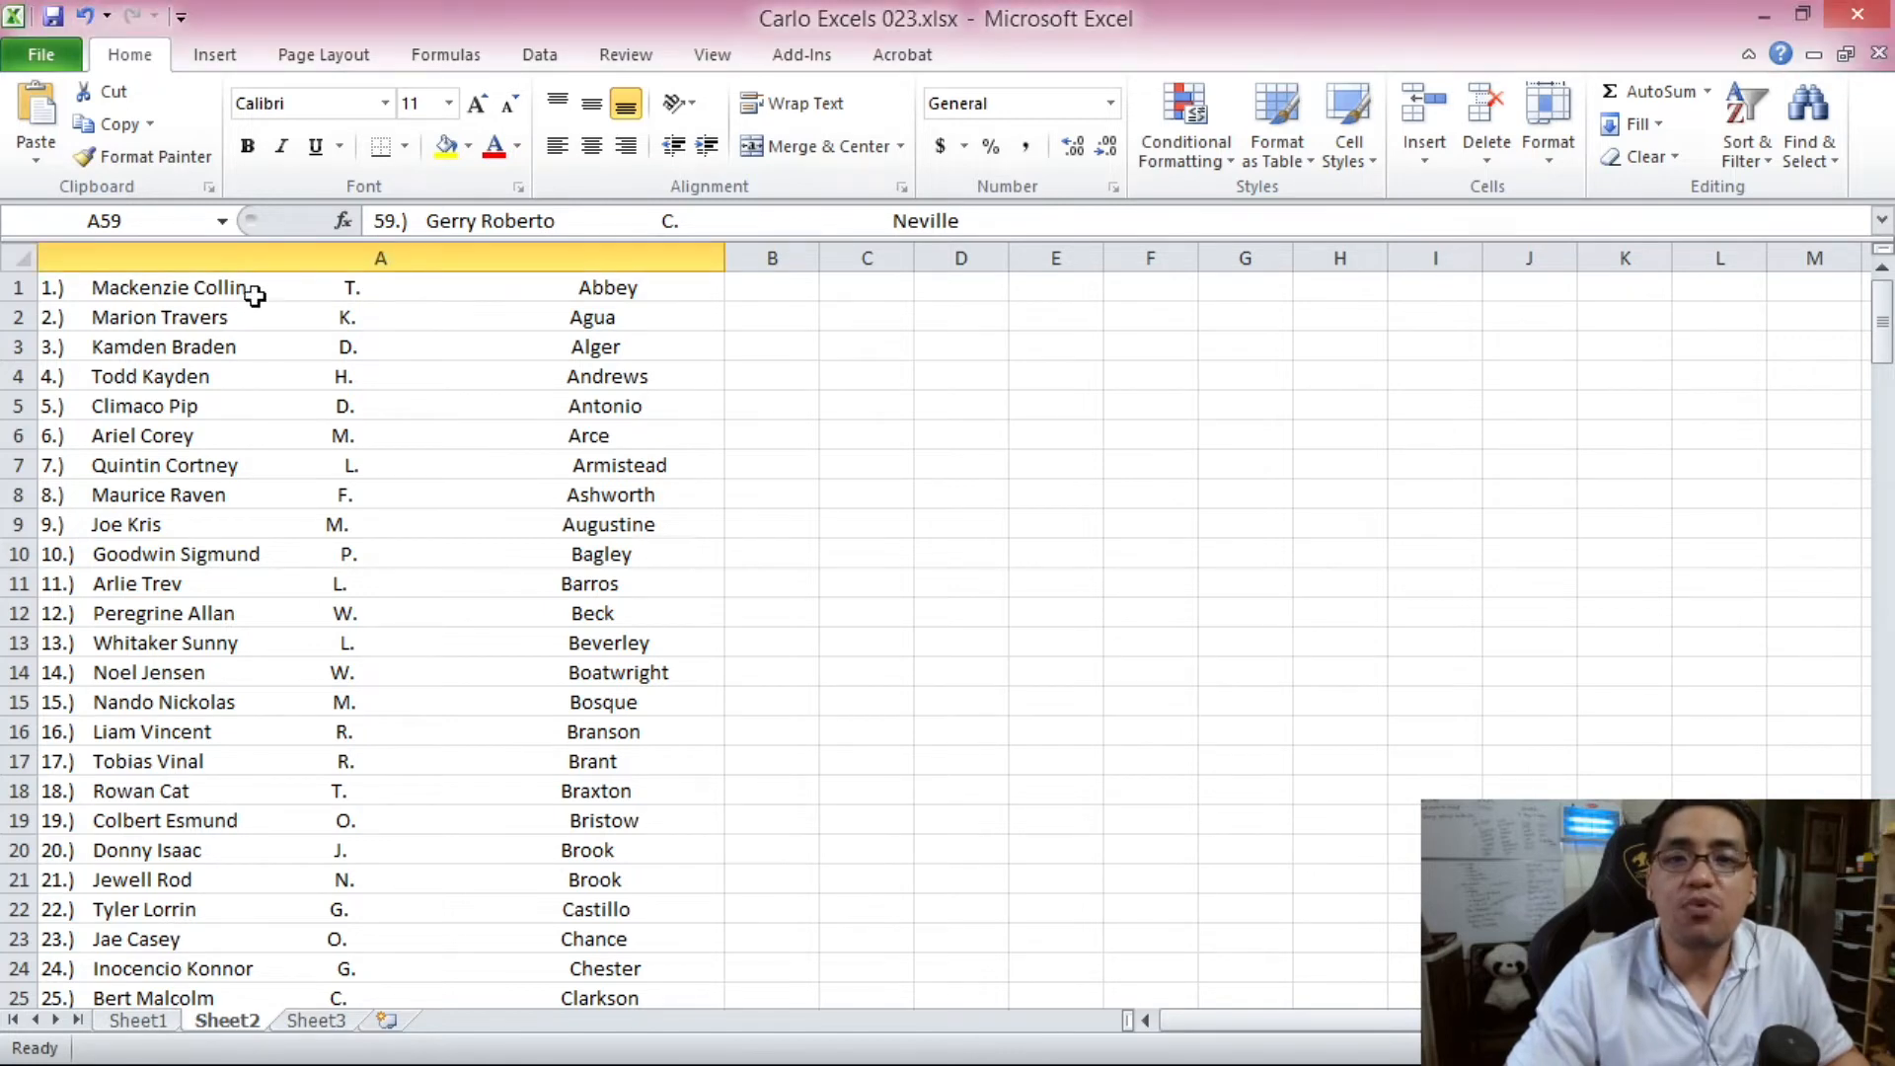
pyautogui.click(254, 294)
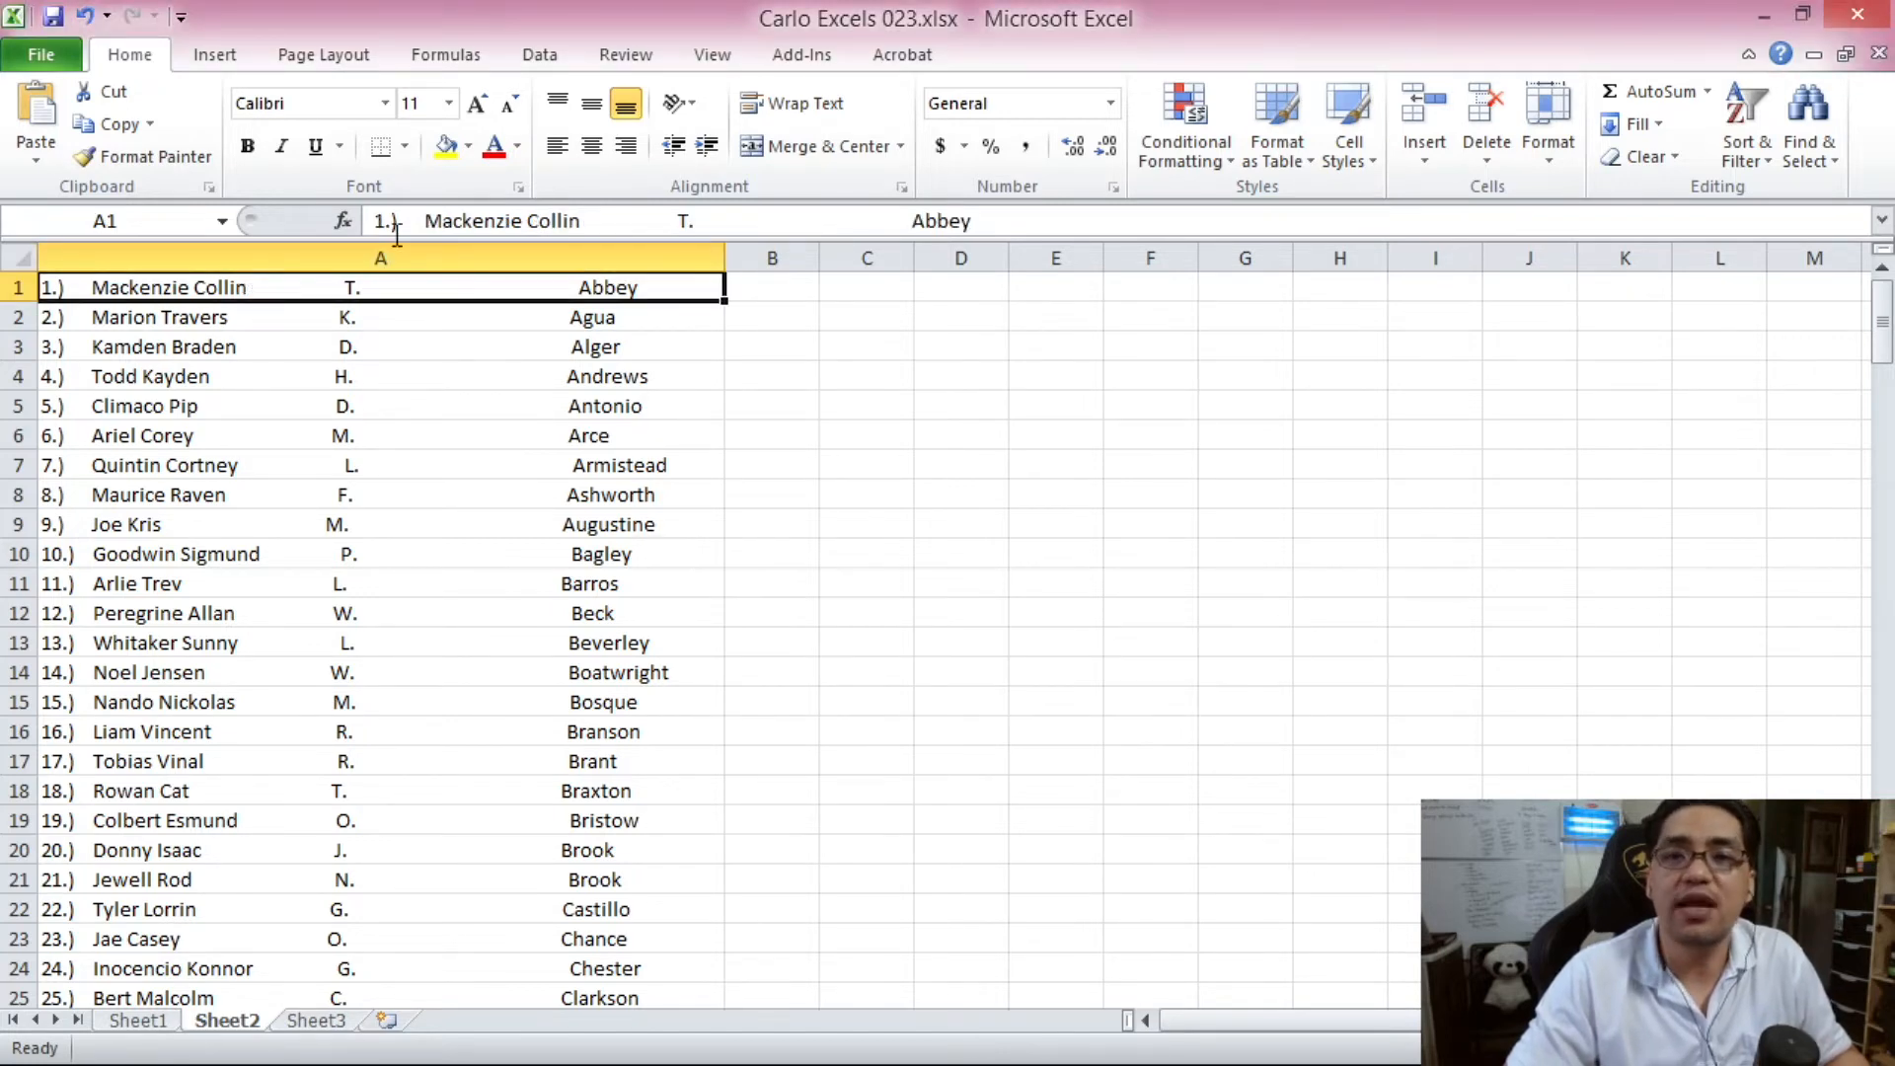
pyautogui.moveTo(375, 220); pyautogui.dragTo(400, 227)
pyautogui.click(358, 348)
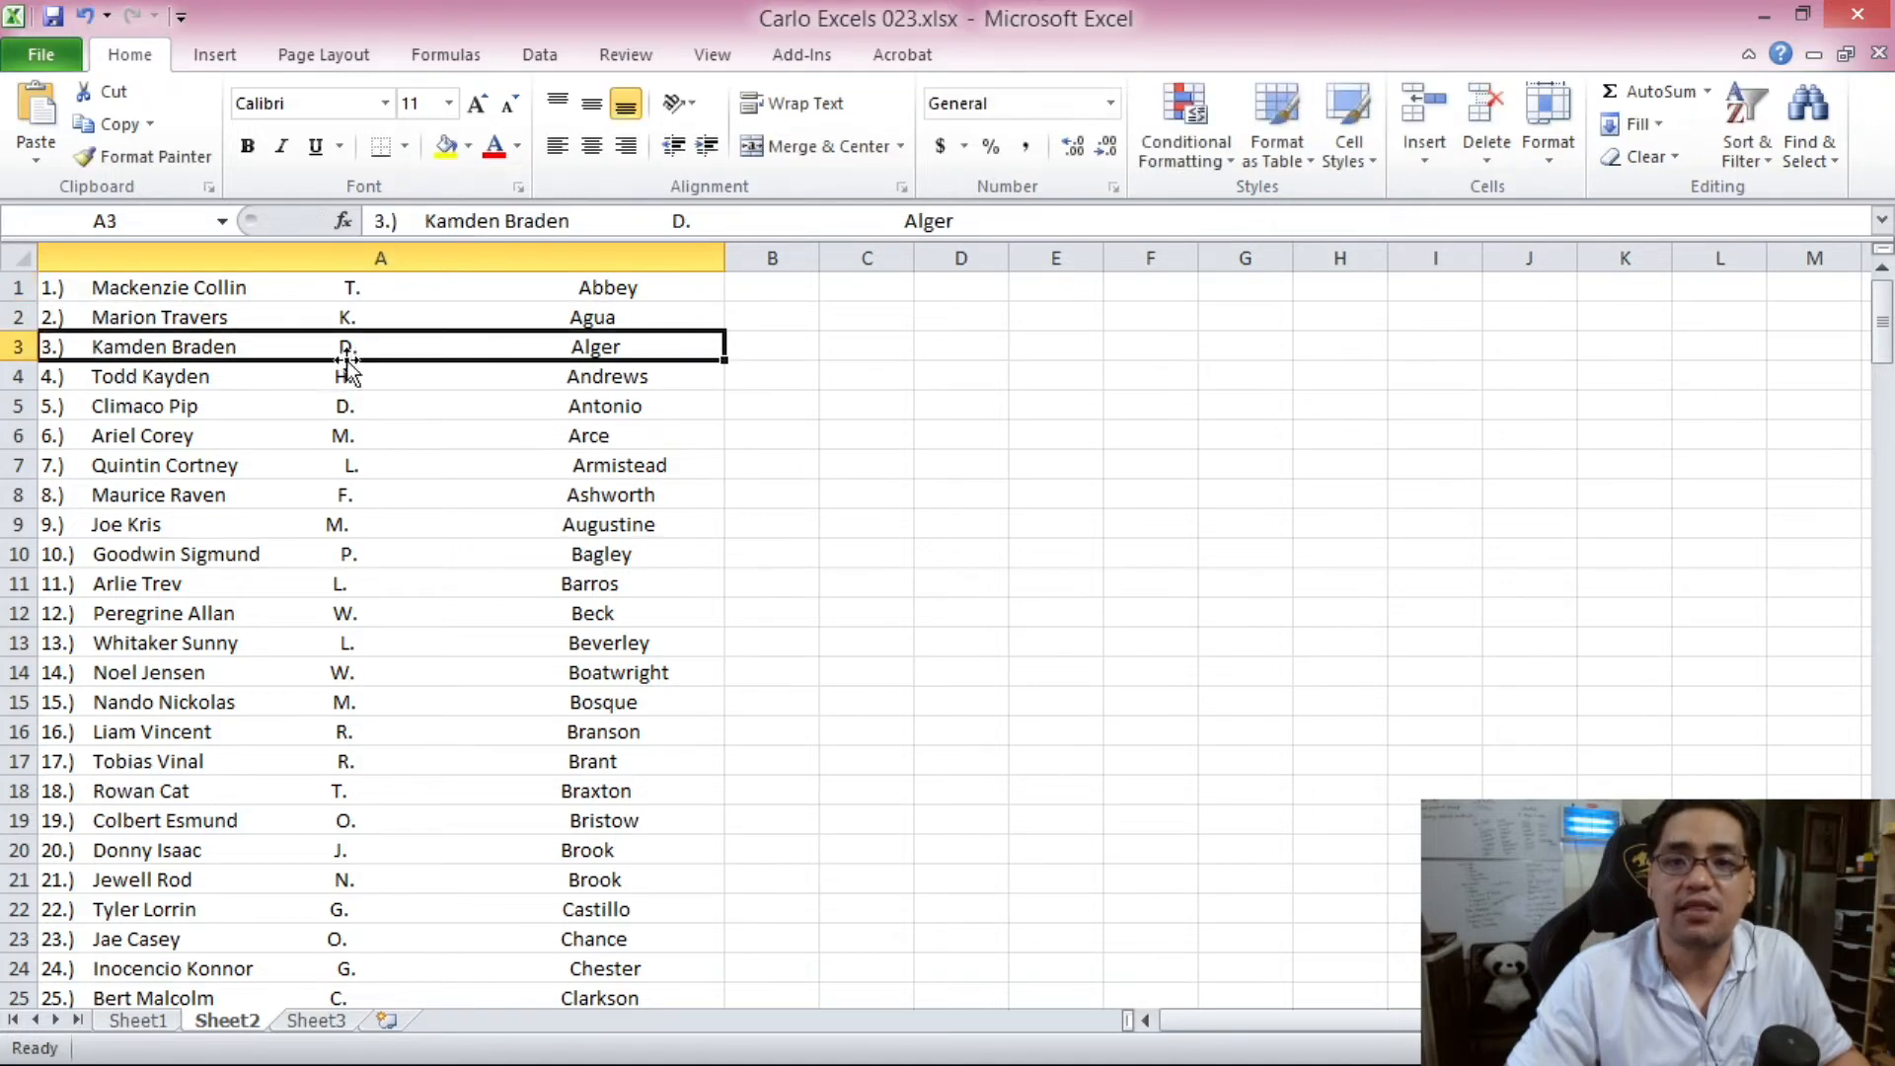
pyautogui.click(383, 287)
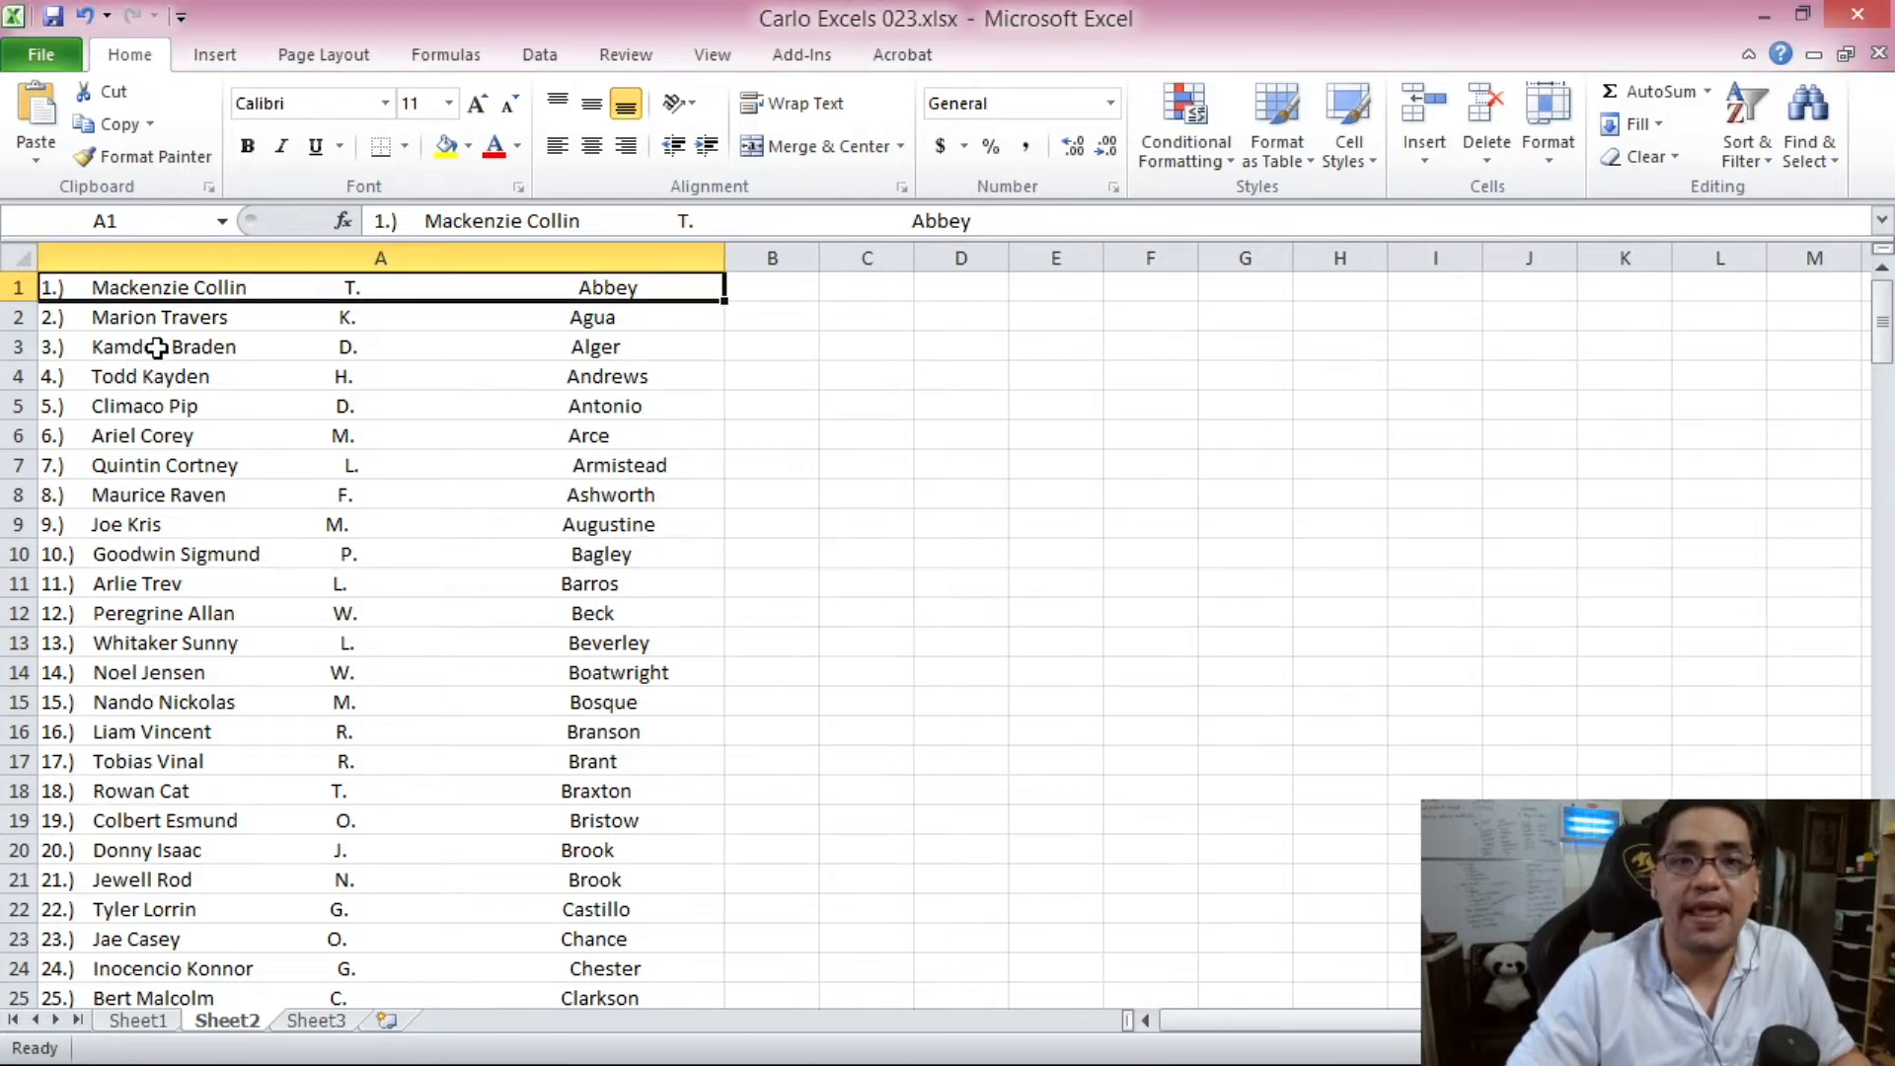
pyautogui.moveTo(374, 220); pyautogui.dragTo(405, 221)
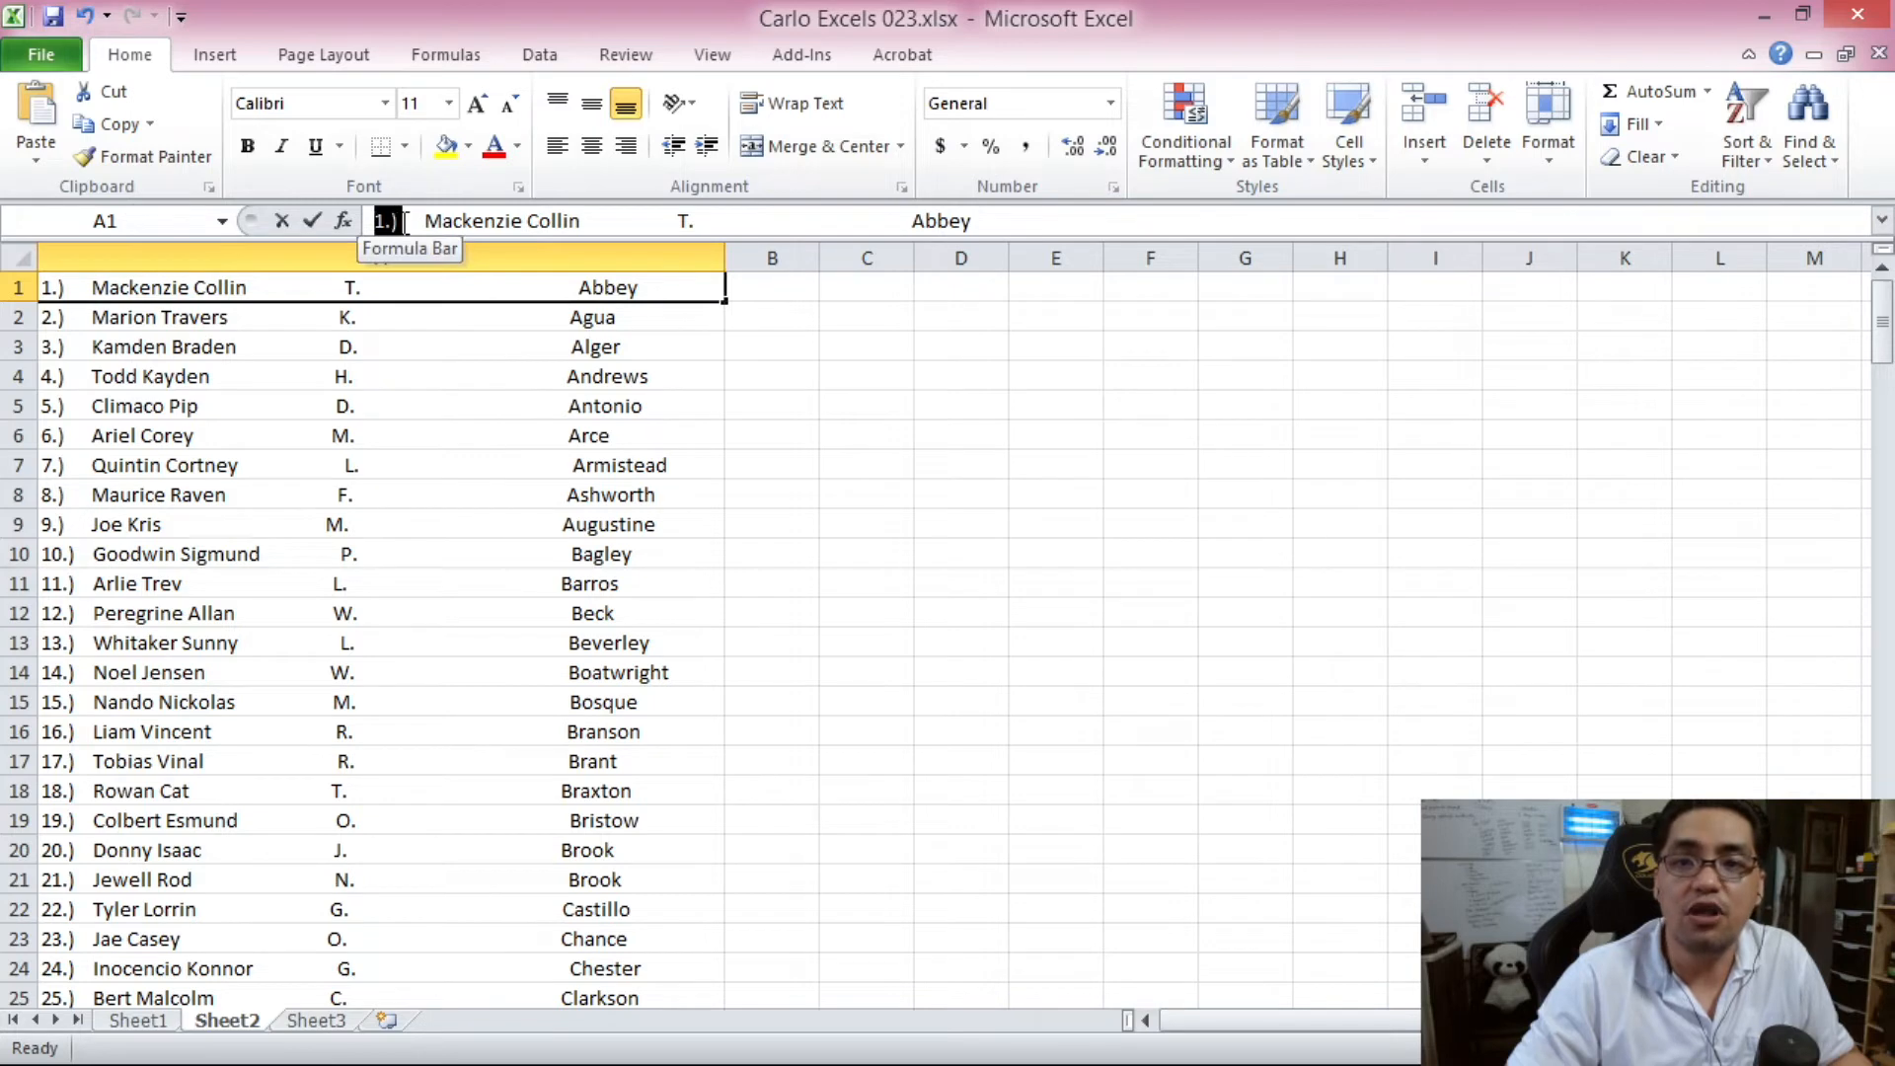
pyautogui.click(385, 436)
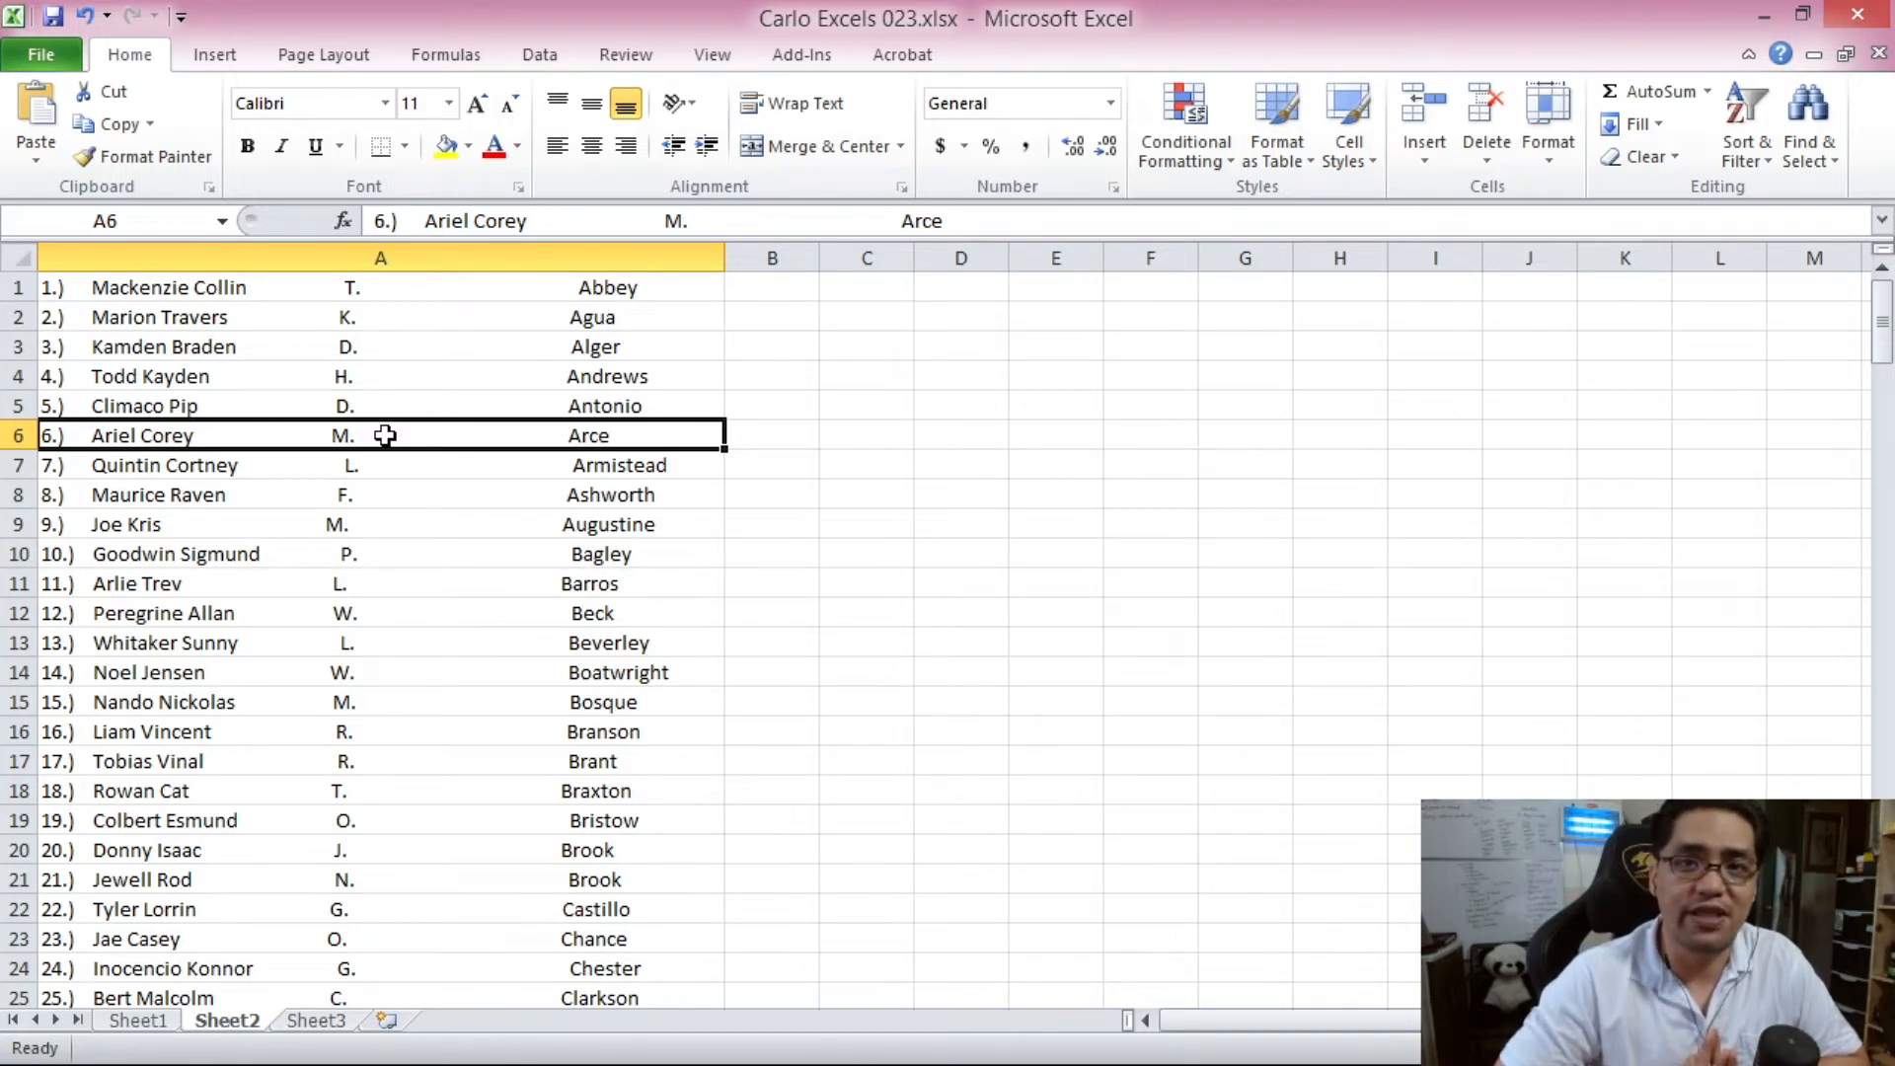
pyautogui.scroll(-3, 290, 582)
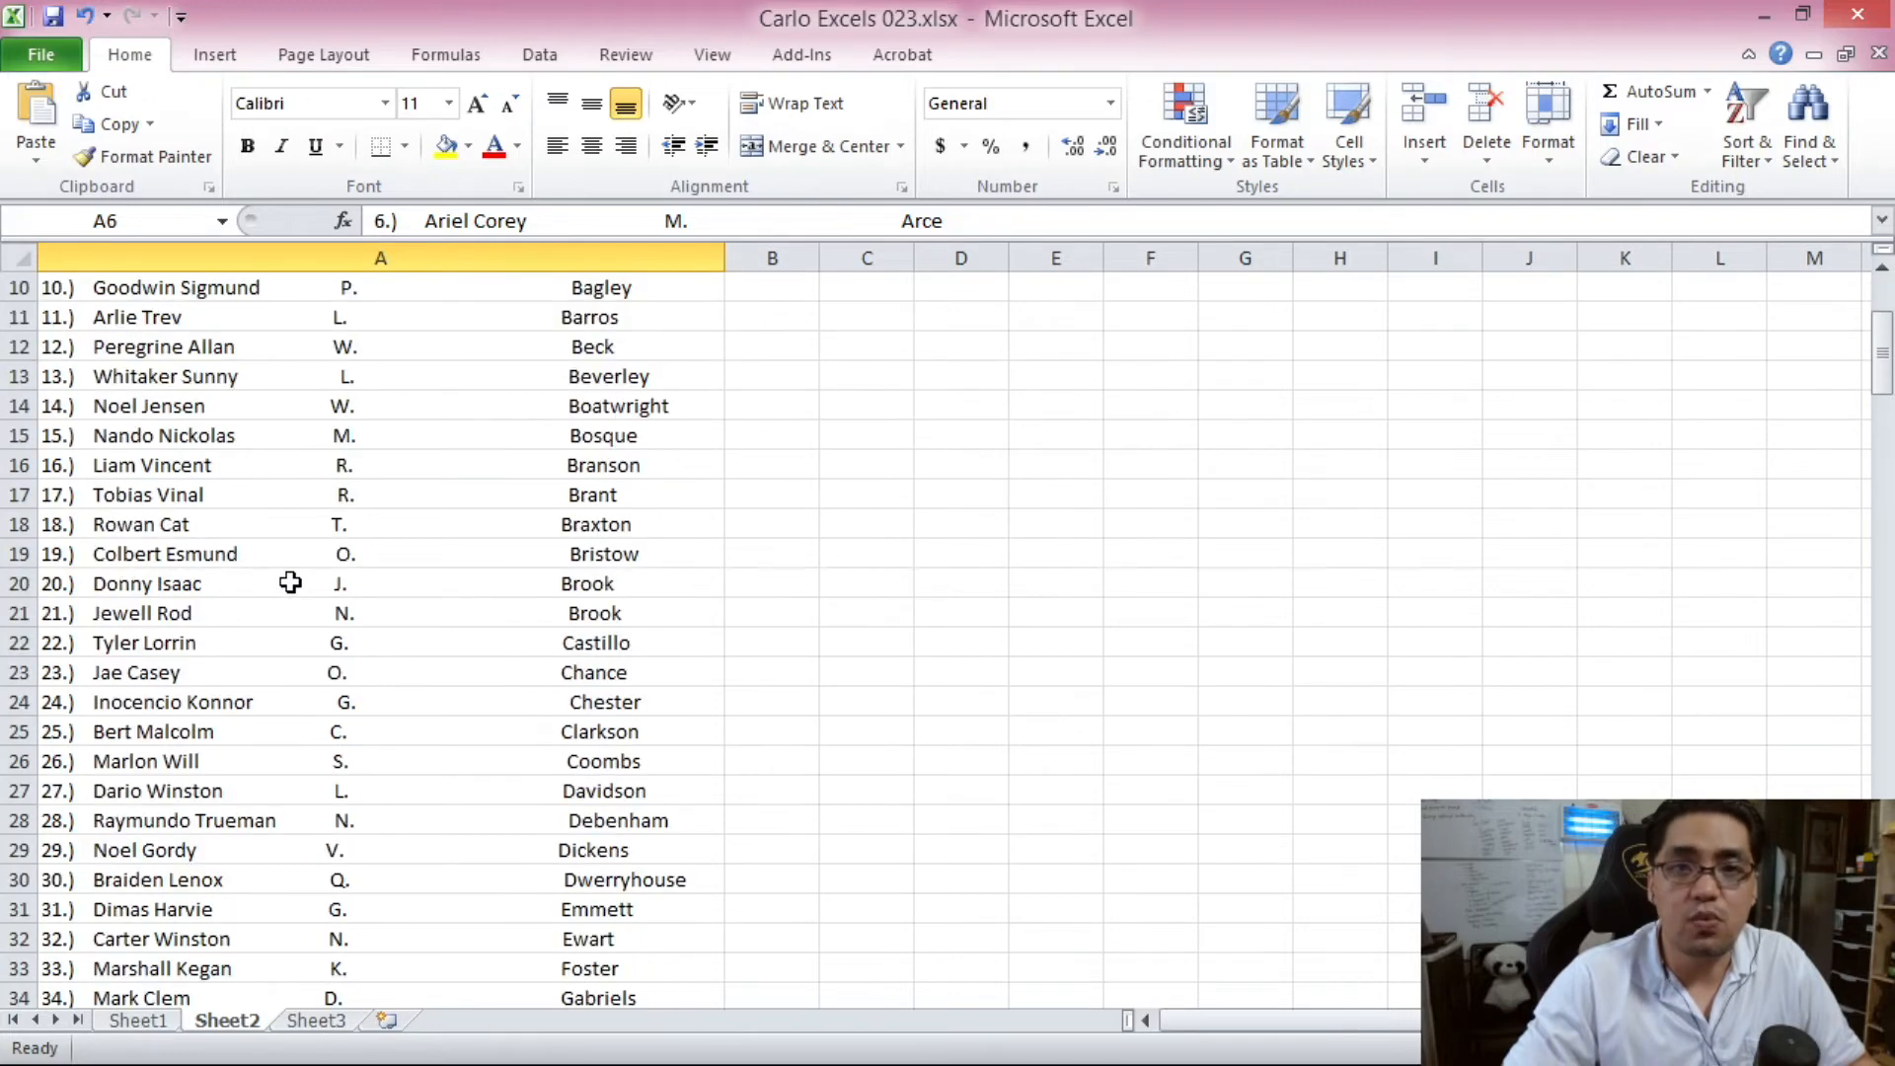
pyautogui.scroll(3, 290, 582)
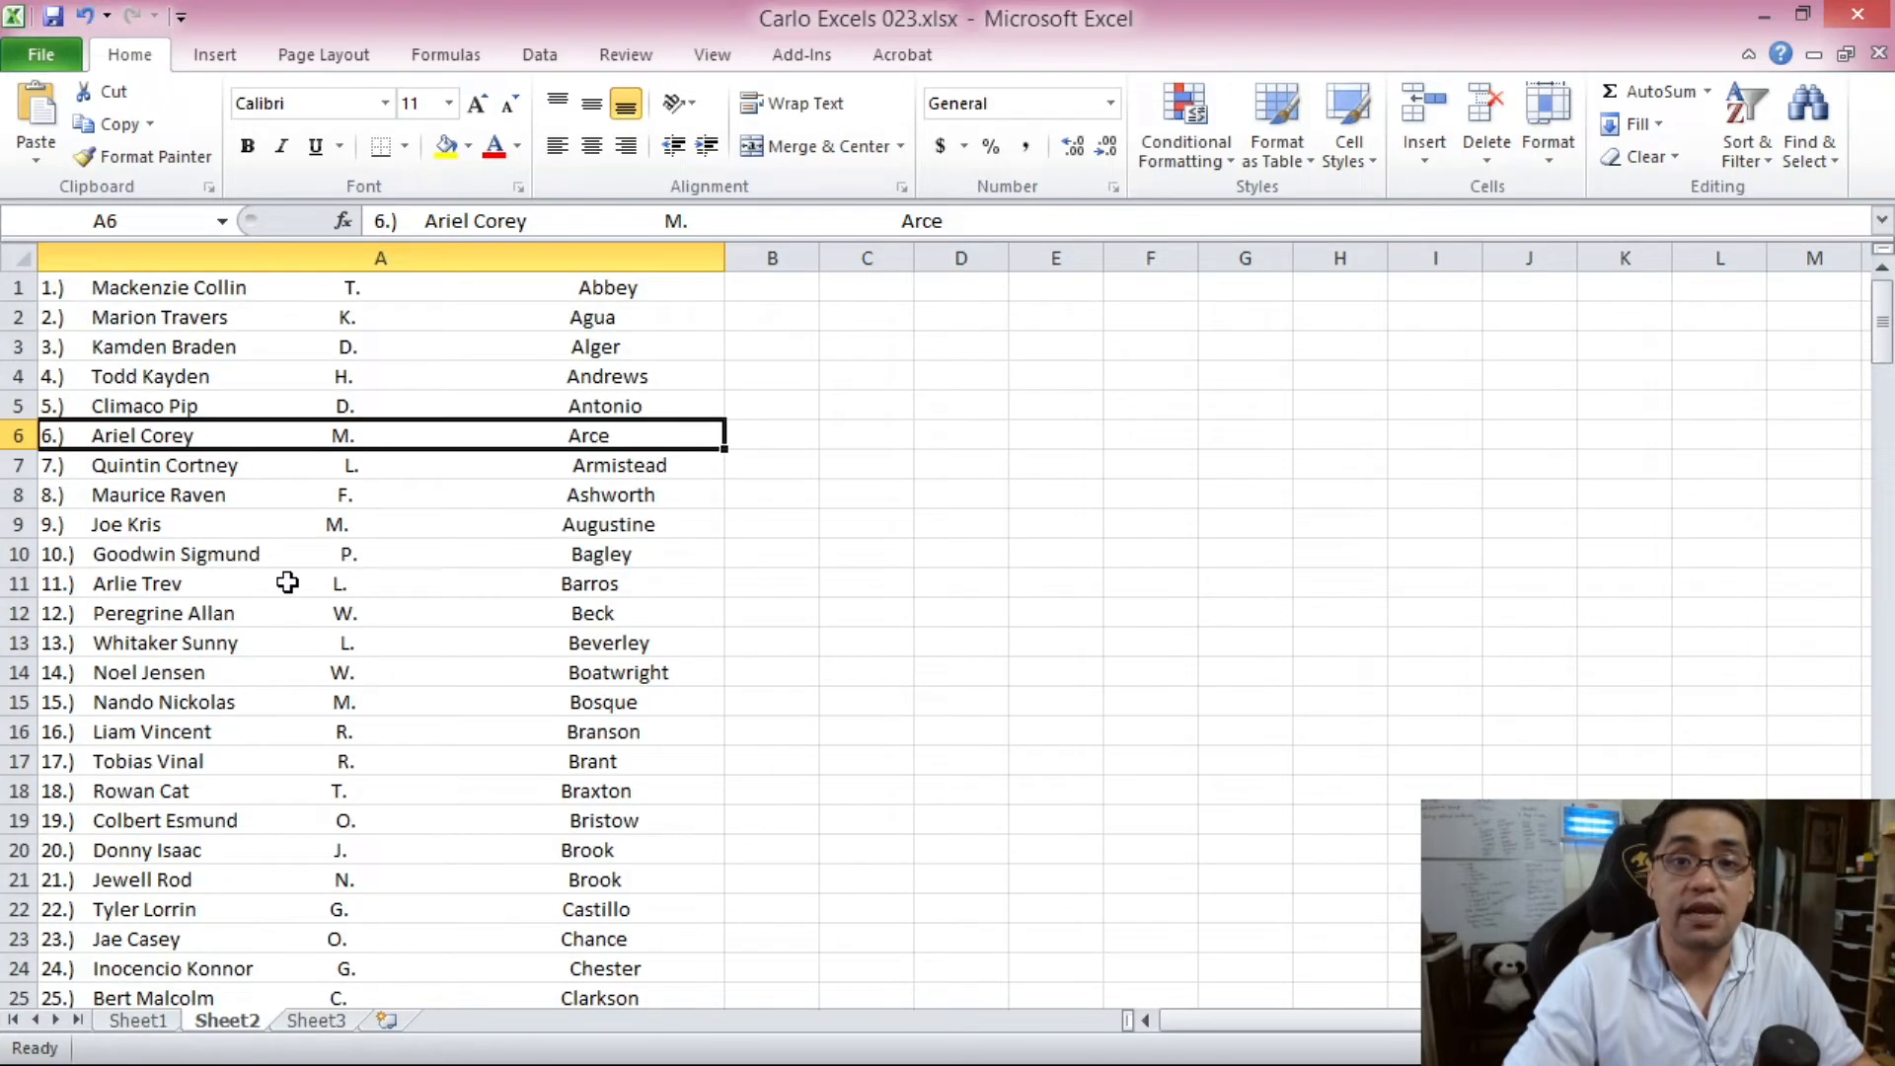
# Examine the two-digit number prefix of the entry in A10 and leave the cell without editing it
pyautogui.click(158, 555)
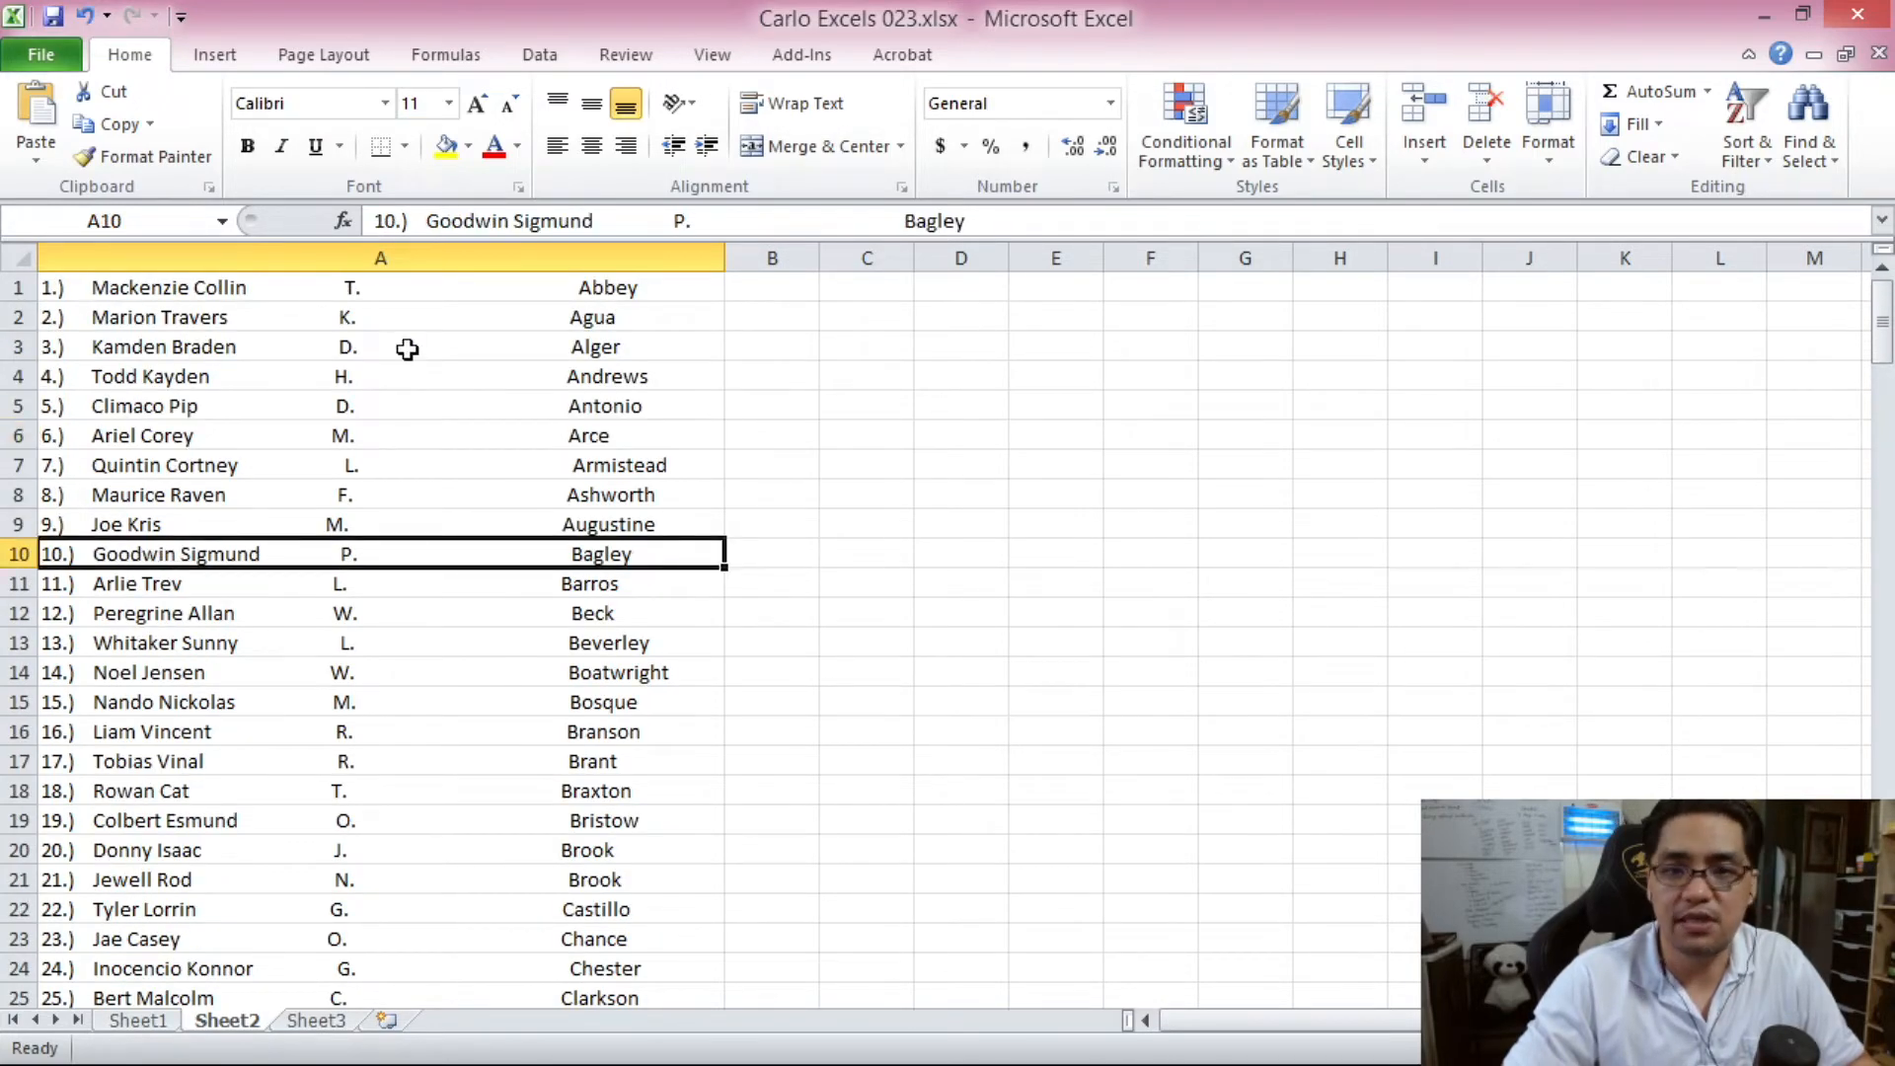
pyautogui.click(402, 219)
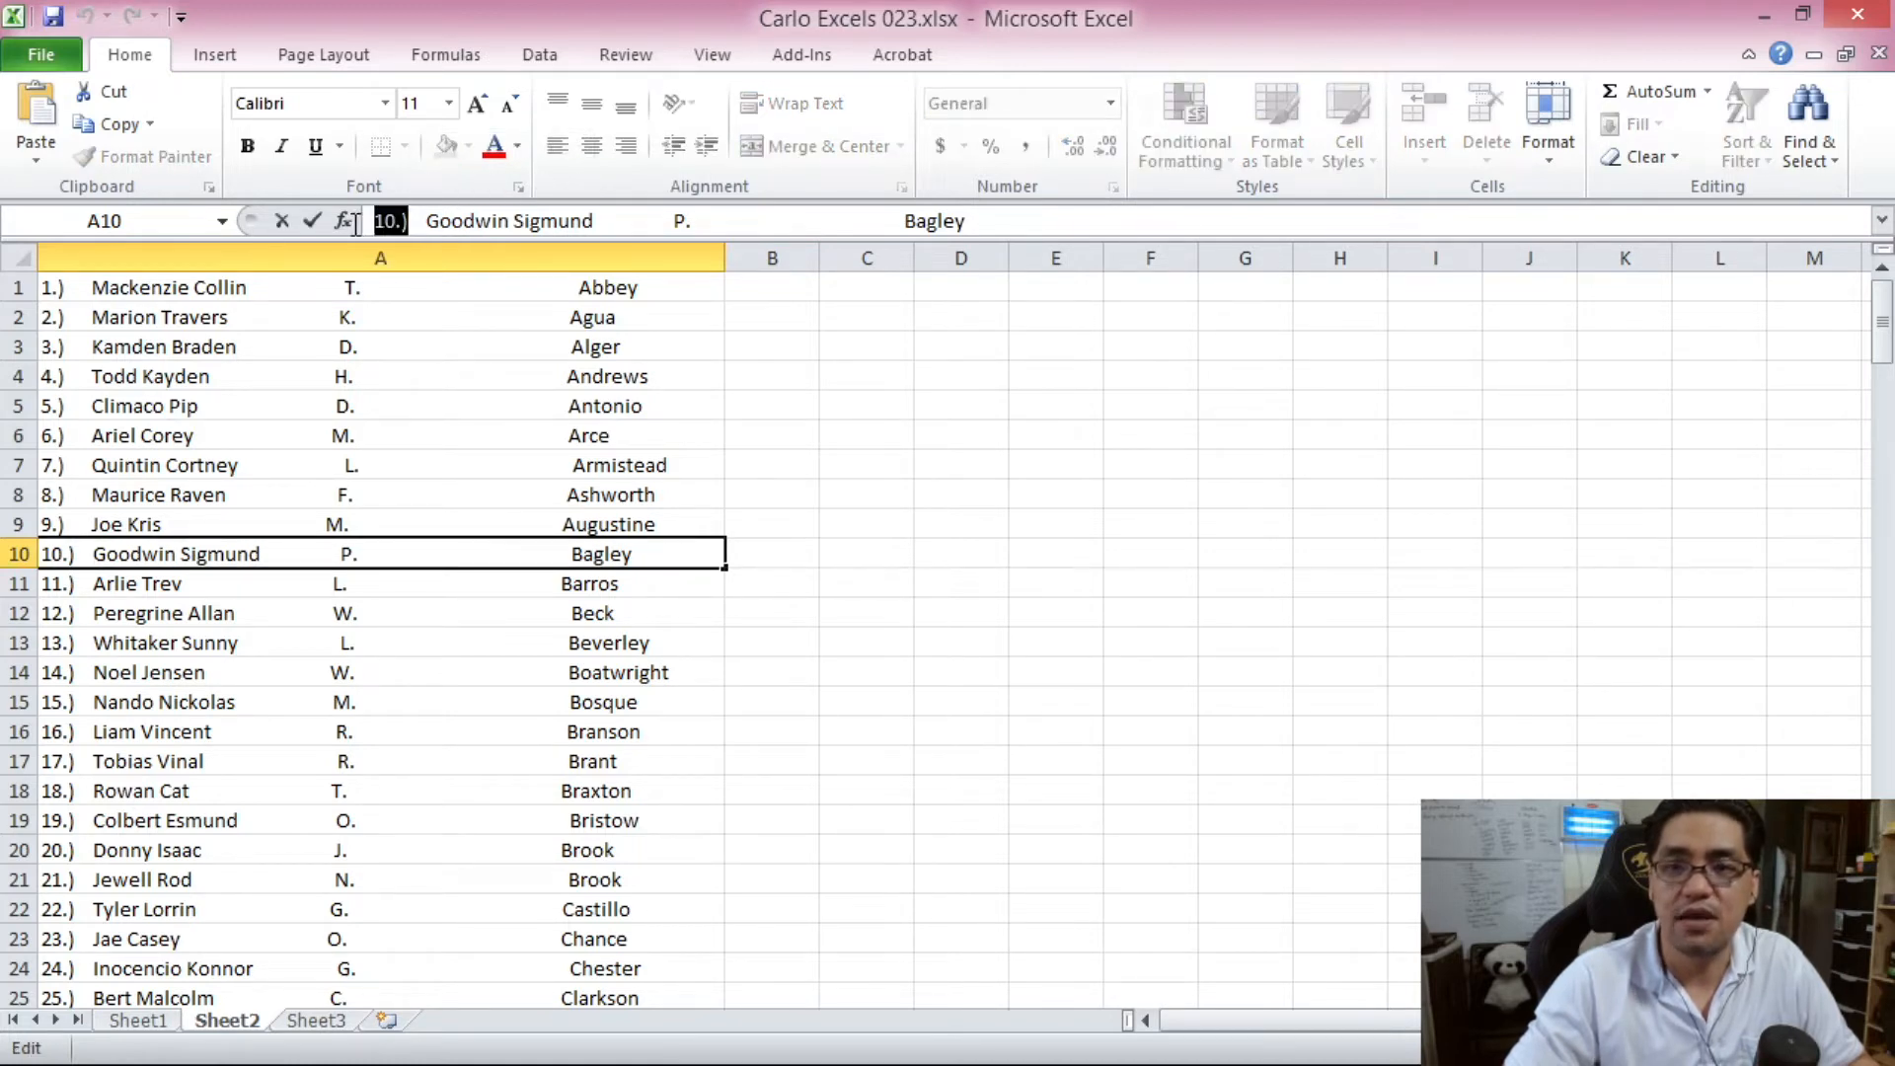
pyautogui.click(413, 219)
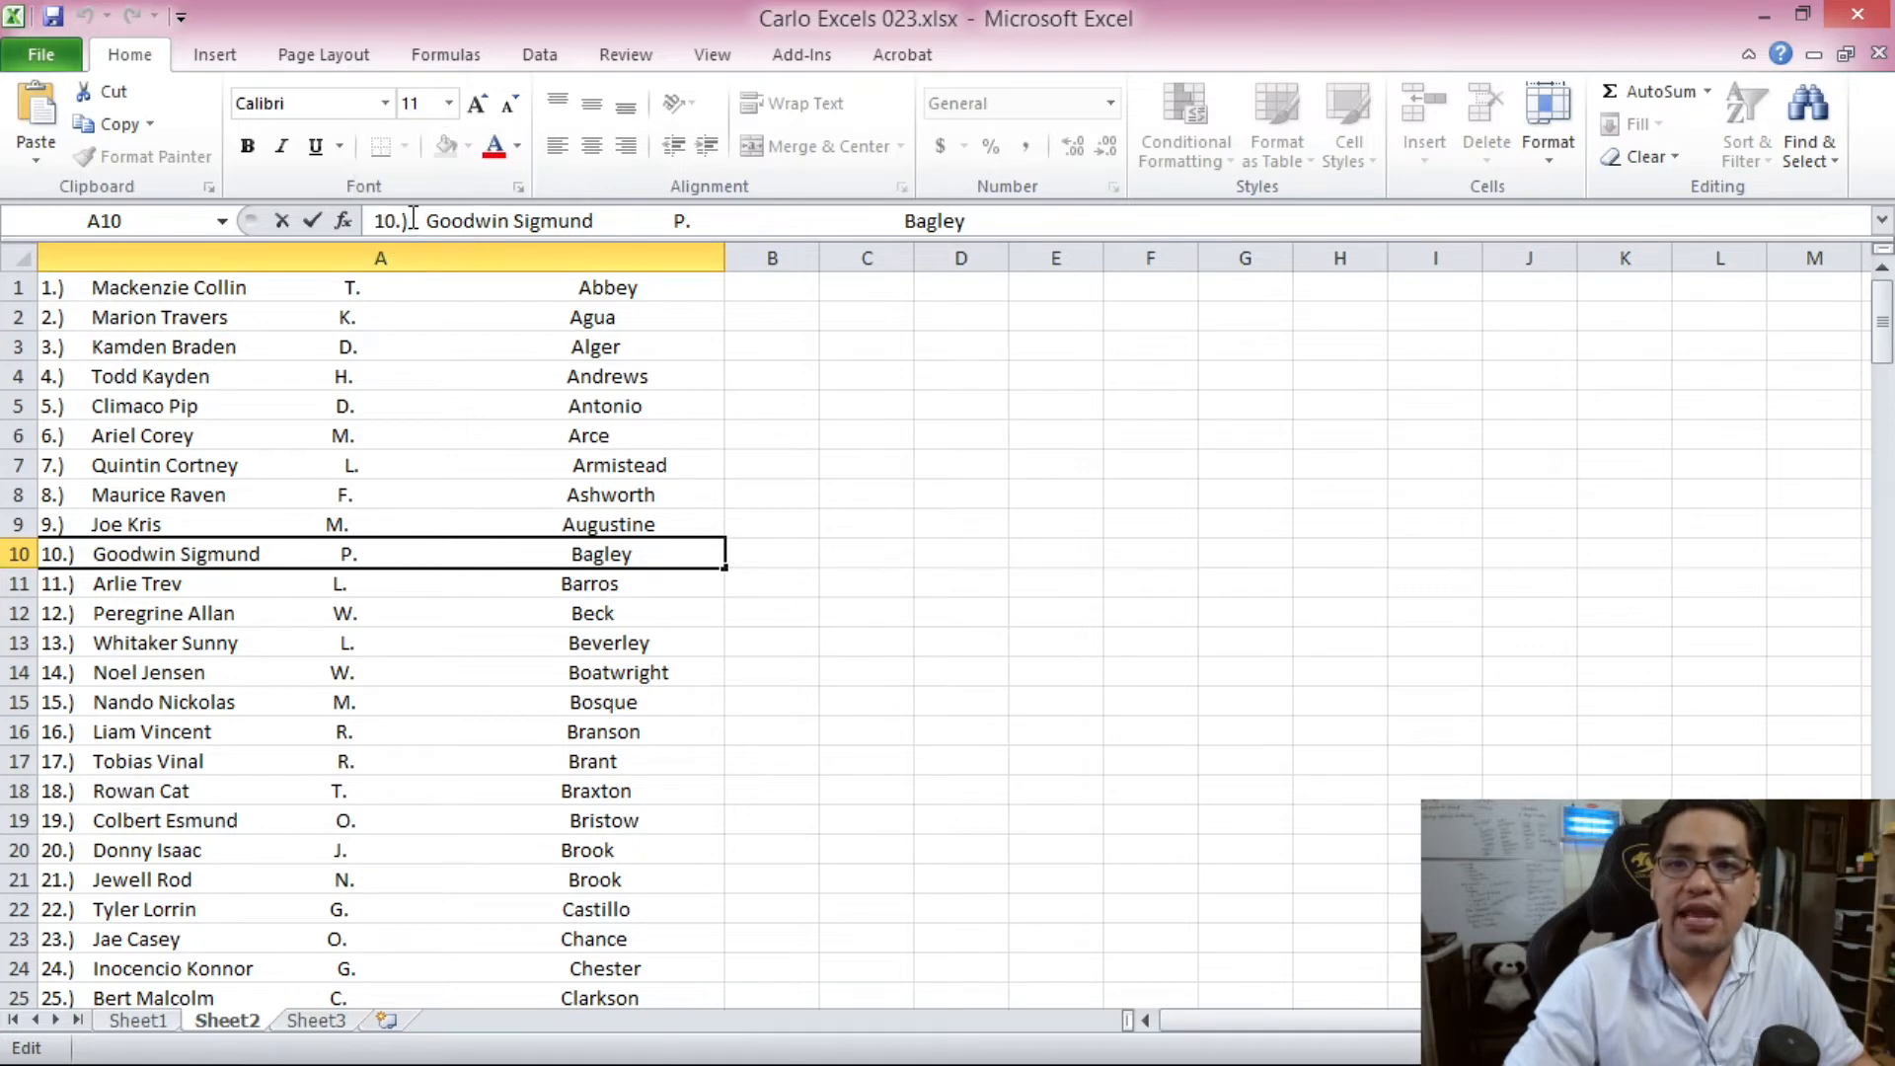
pyautogui.moveTo(406, 221); pyautogui.dragTo(358, 219)
pyautogui.click(395, 221)
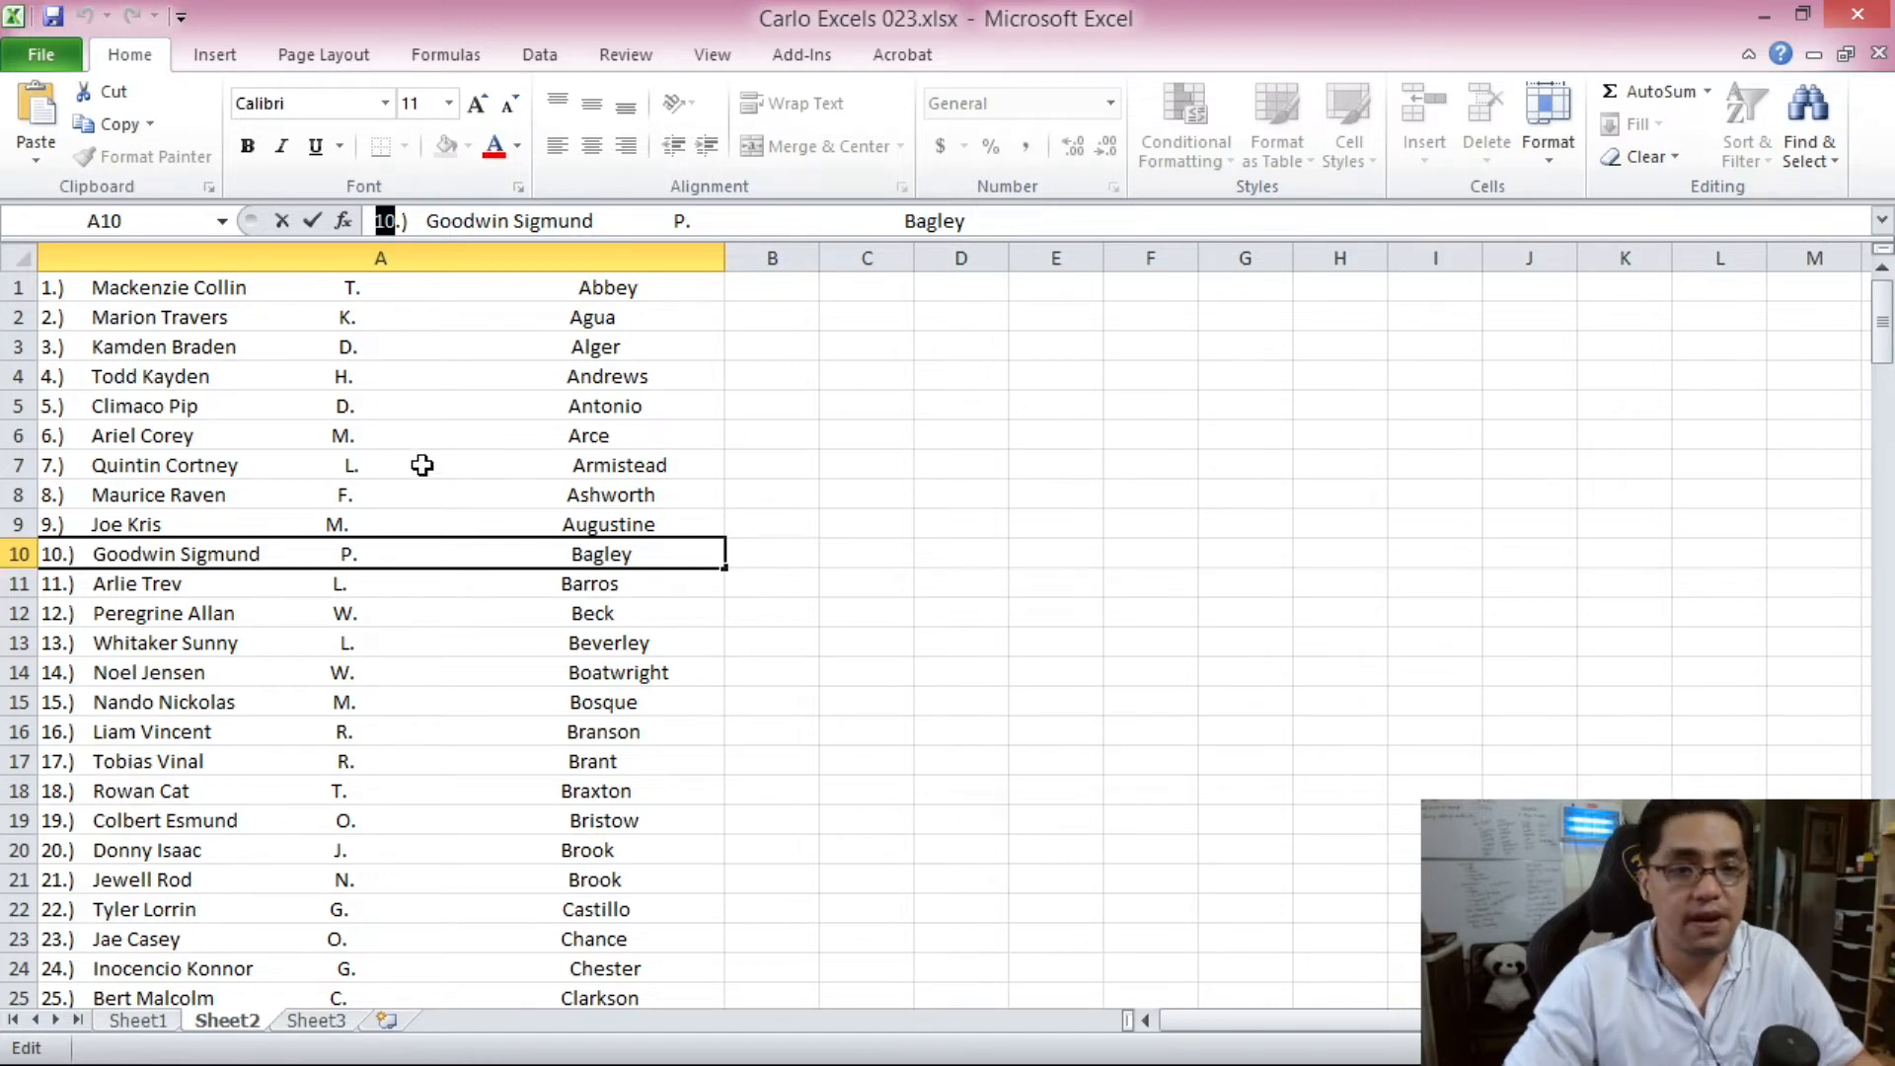
pyautogui.press('Escape')
# Remove the number prefixes from A1:A200 by replacing all occurrences of *.) with nothing
pyautogui.click(314, 288)
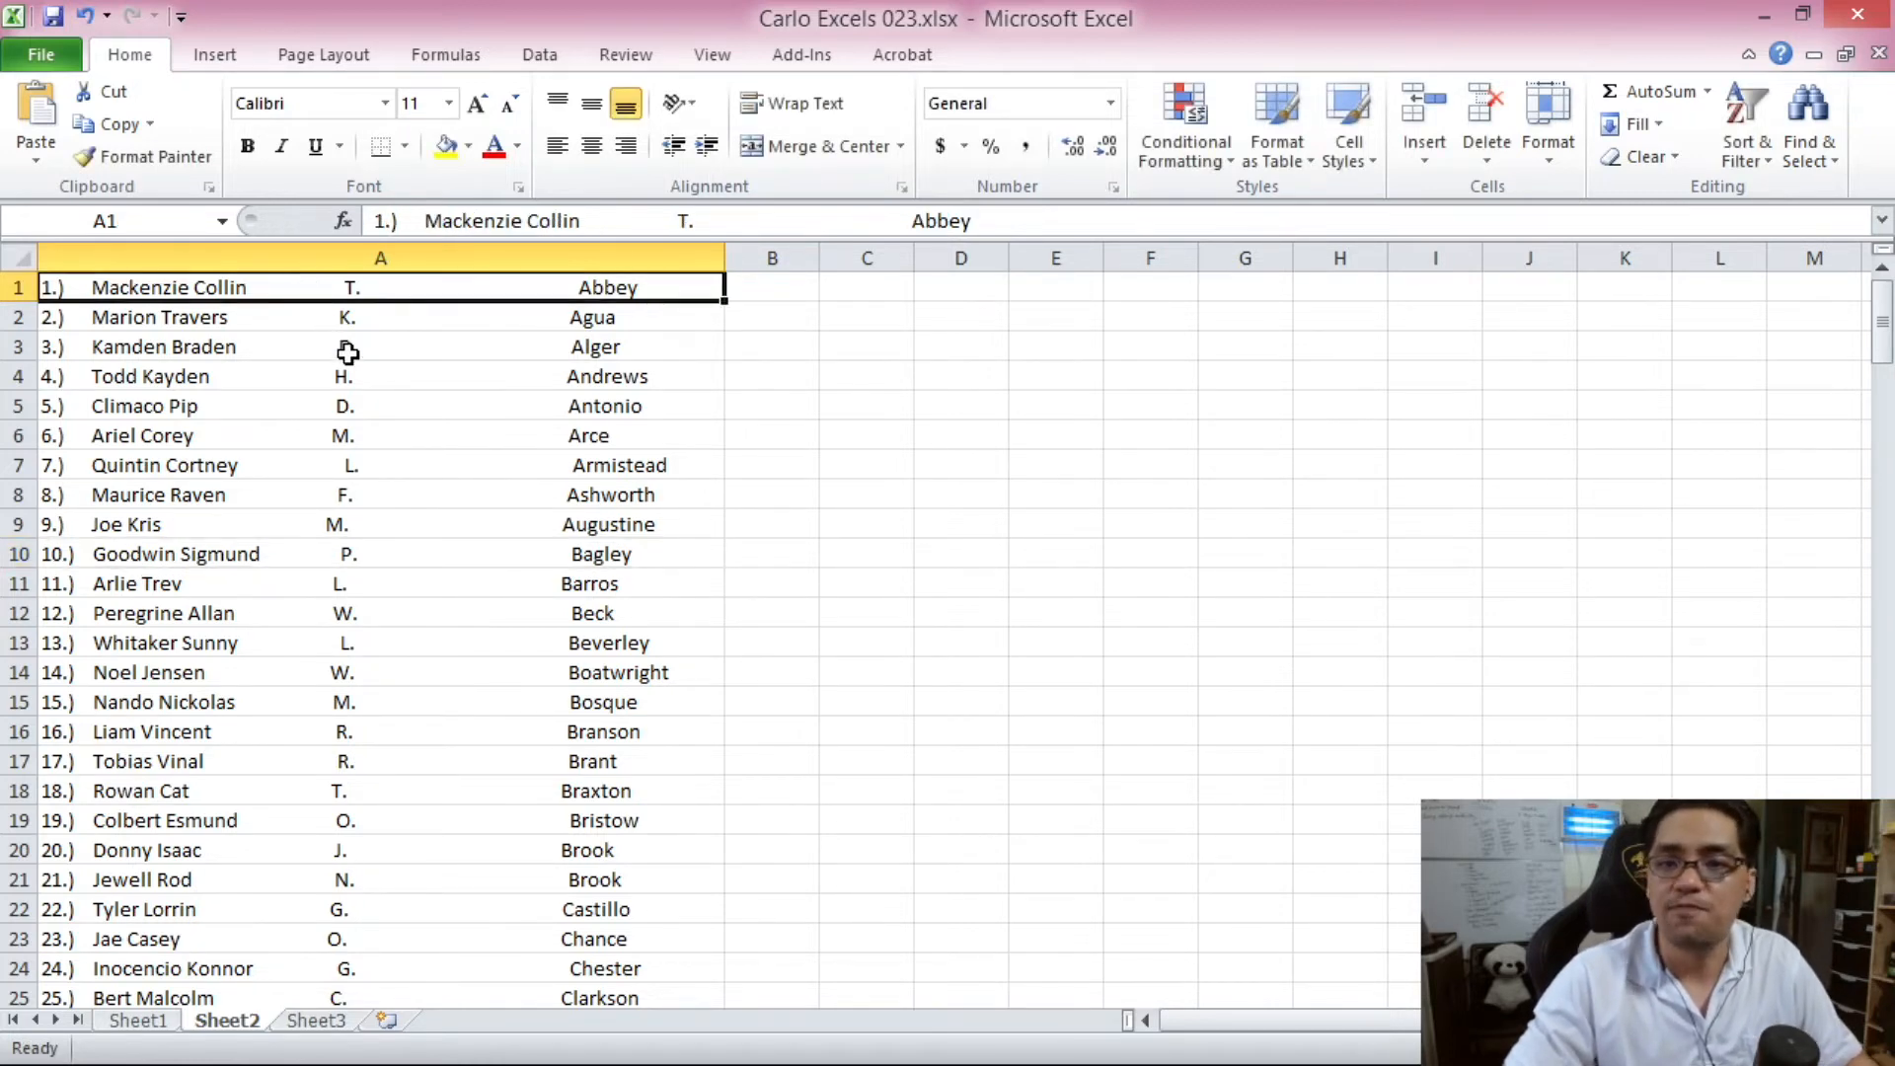
pyautogui.scroll(-11, 395, 420)
pyautogui.moveTo(1885, 425); pyautogui.dragTo(1885, 452)
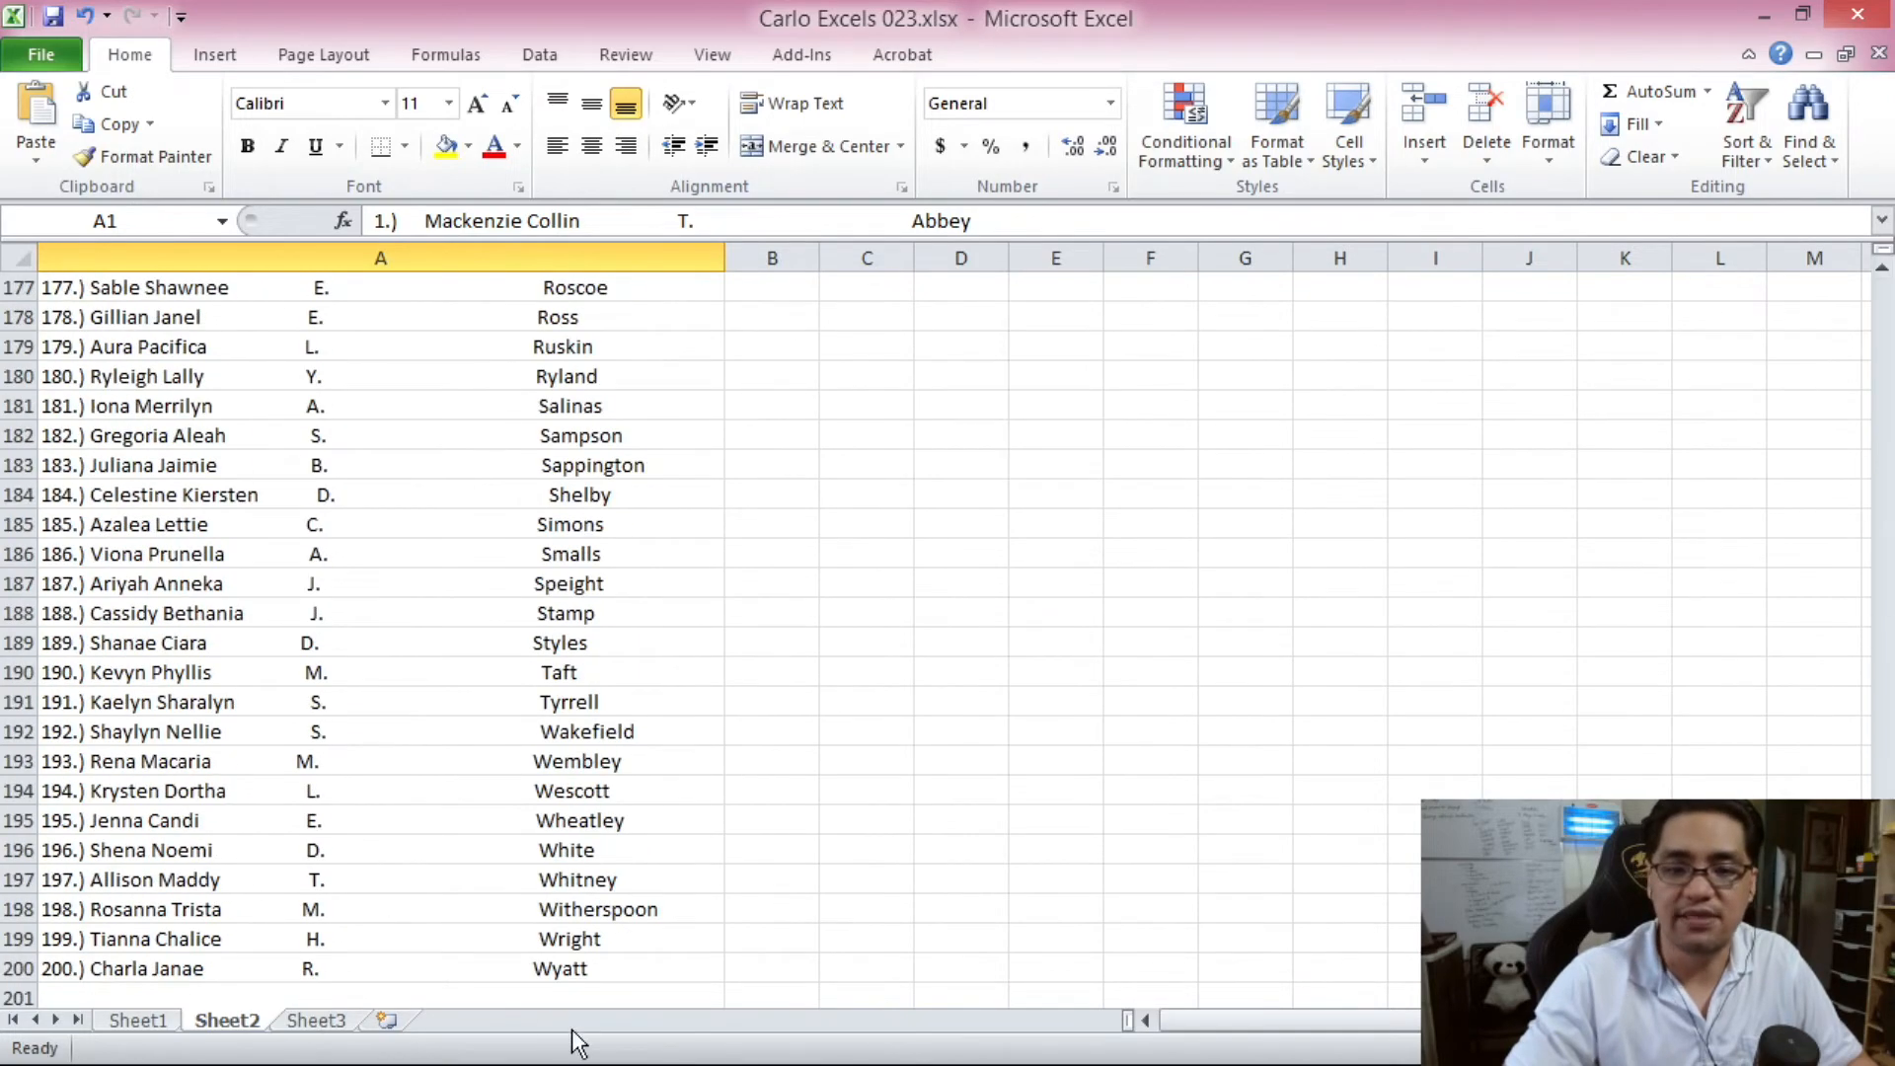
pyautogui.keyDown('shift'); pyautogui.click(373, 969); pyautogui.keyUp('shift')
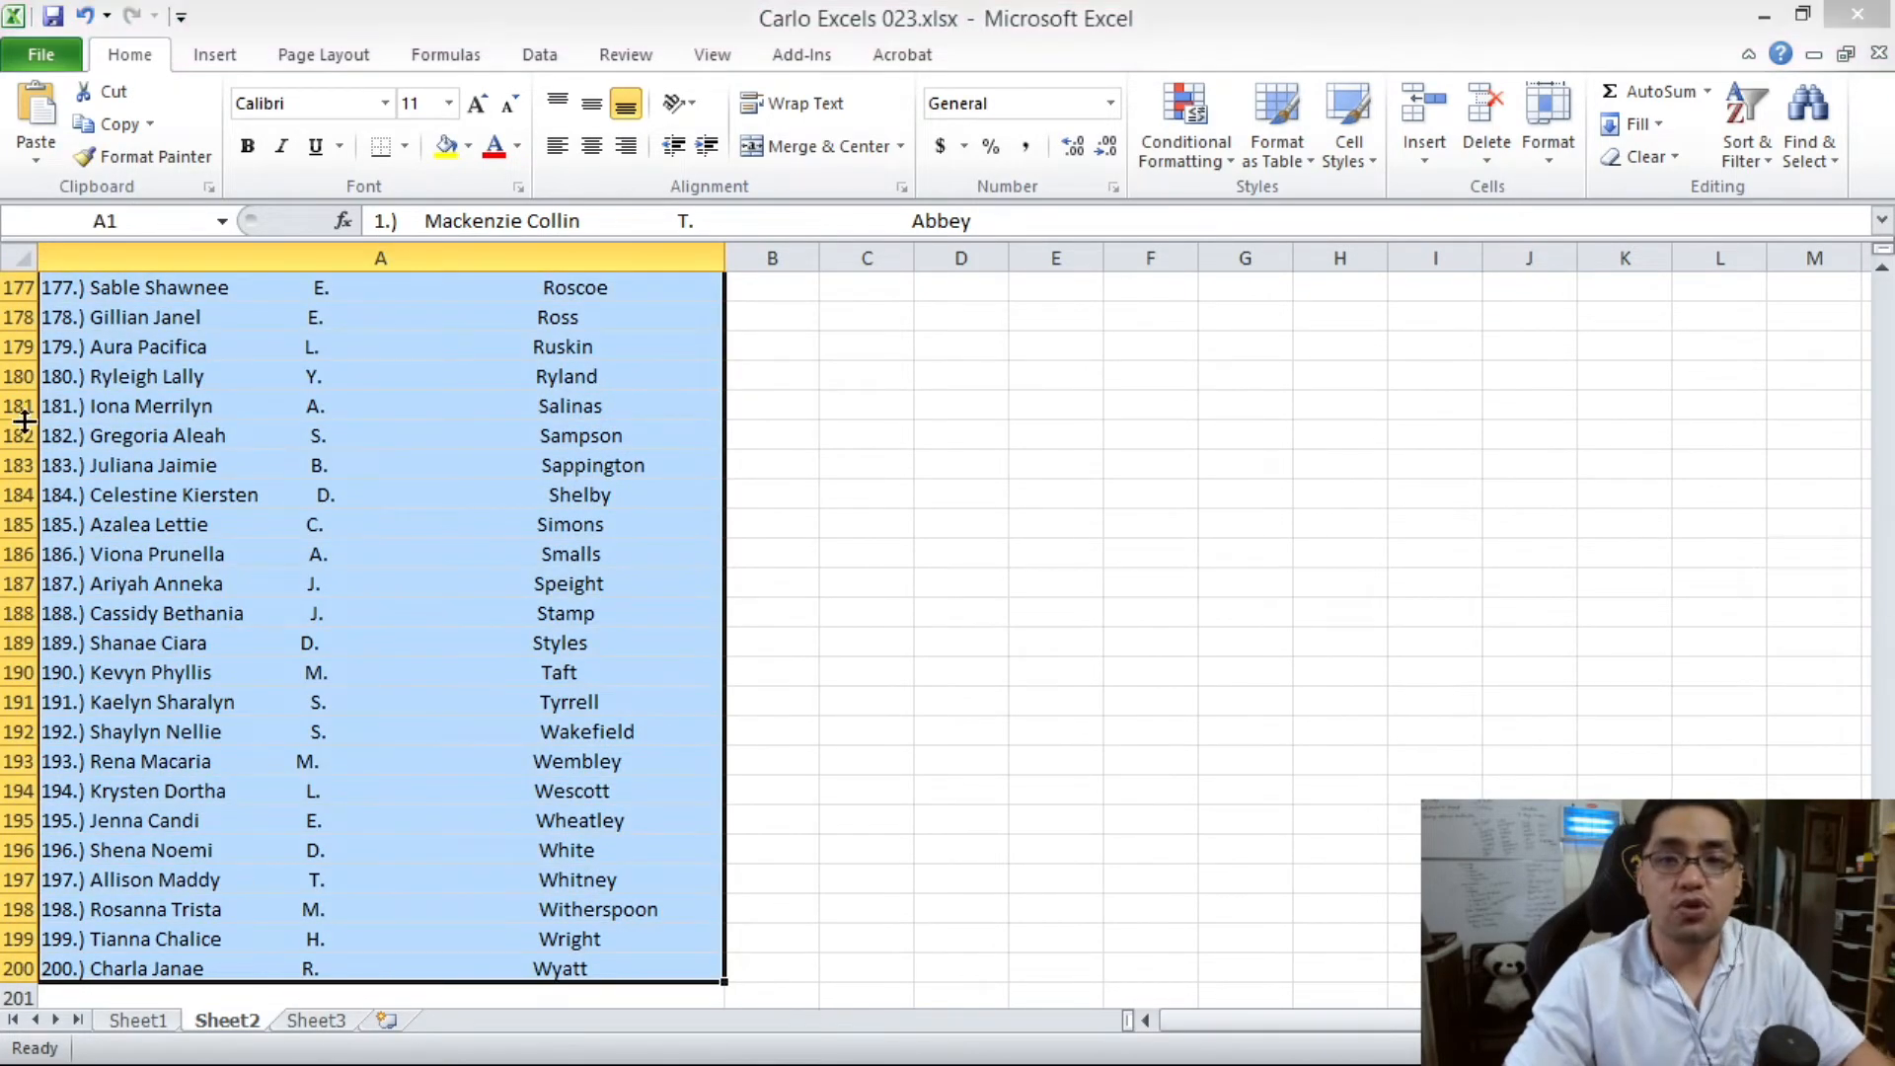
pyautogui.hotkey('ctrl', 'h')
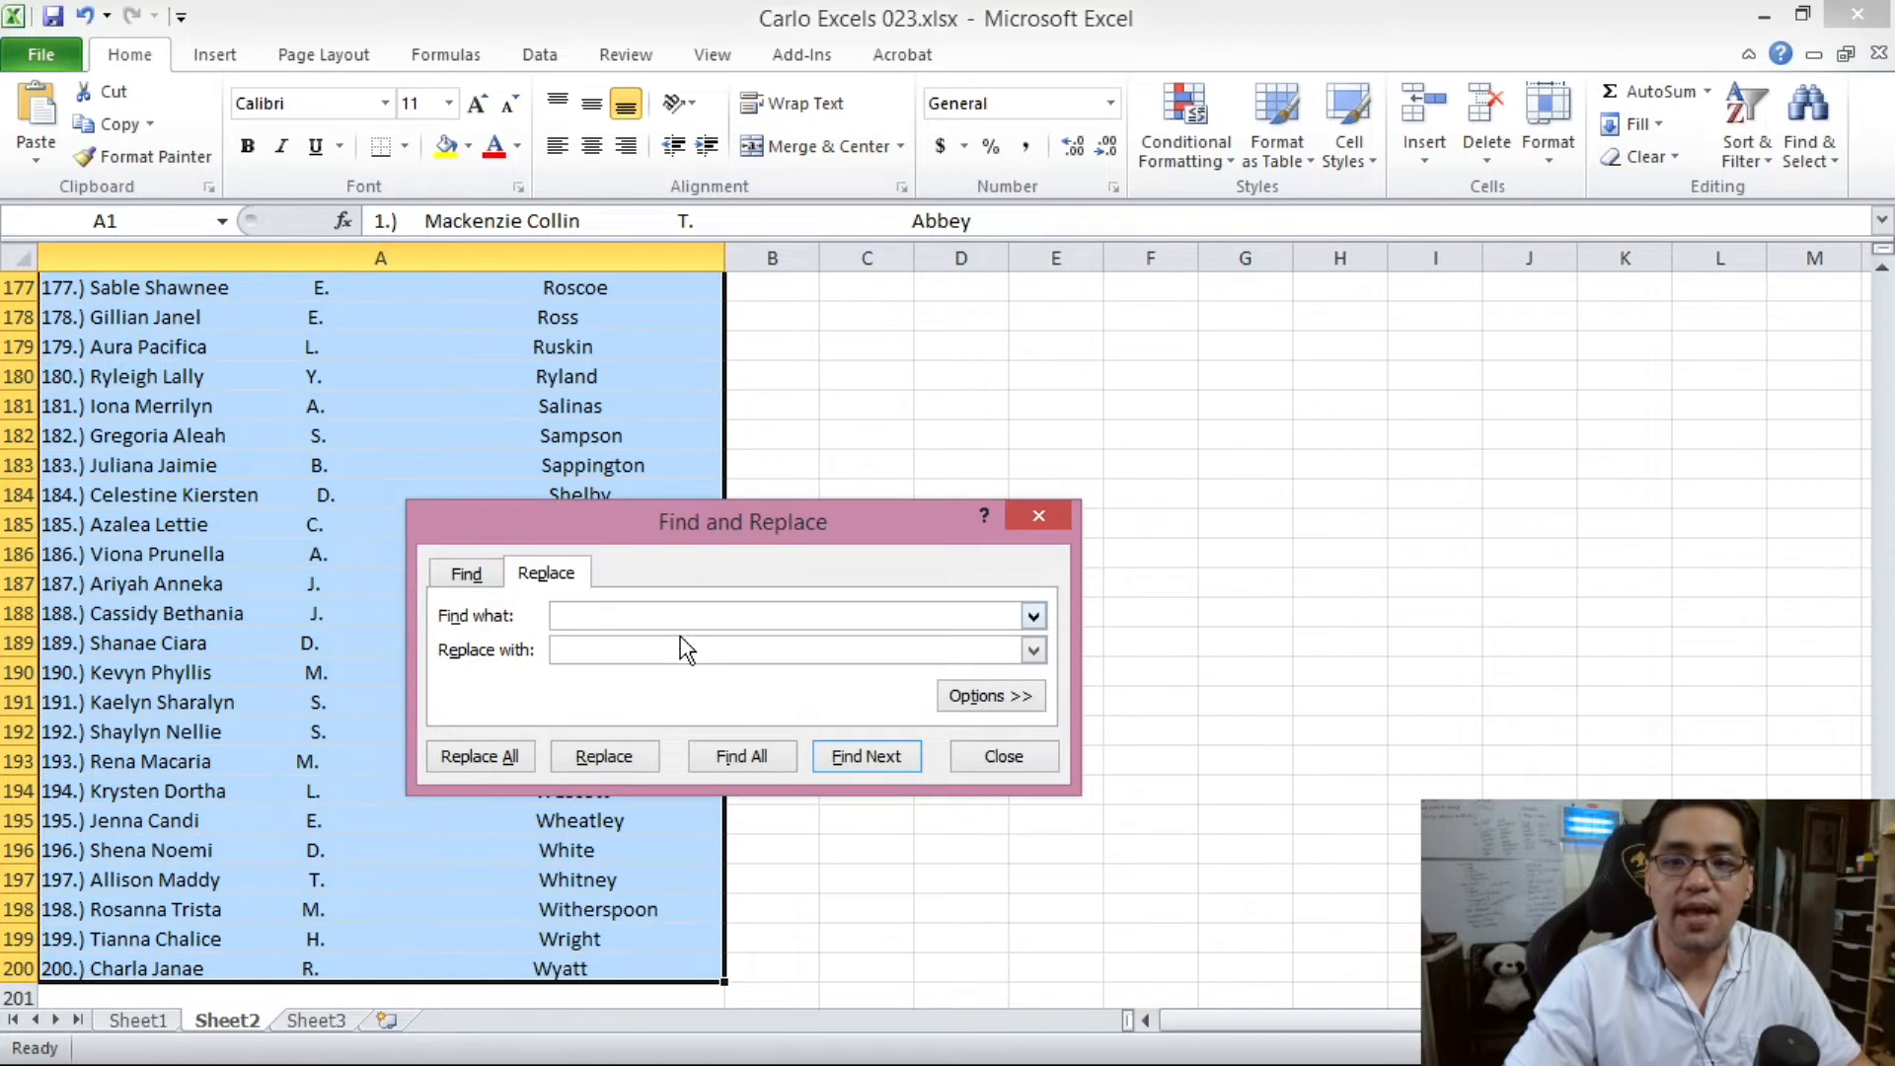
pyautogui.moveTo(620, 538); pyautogui.dragTo(532, 371)
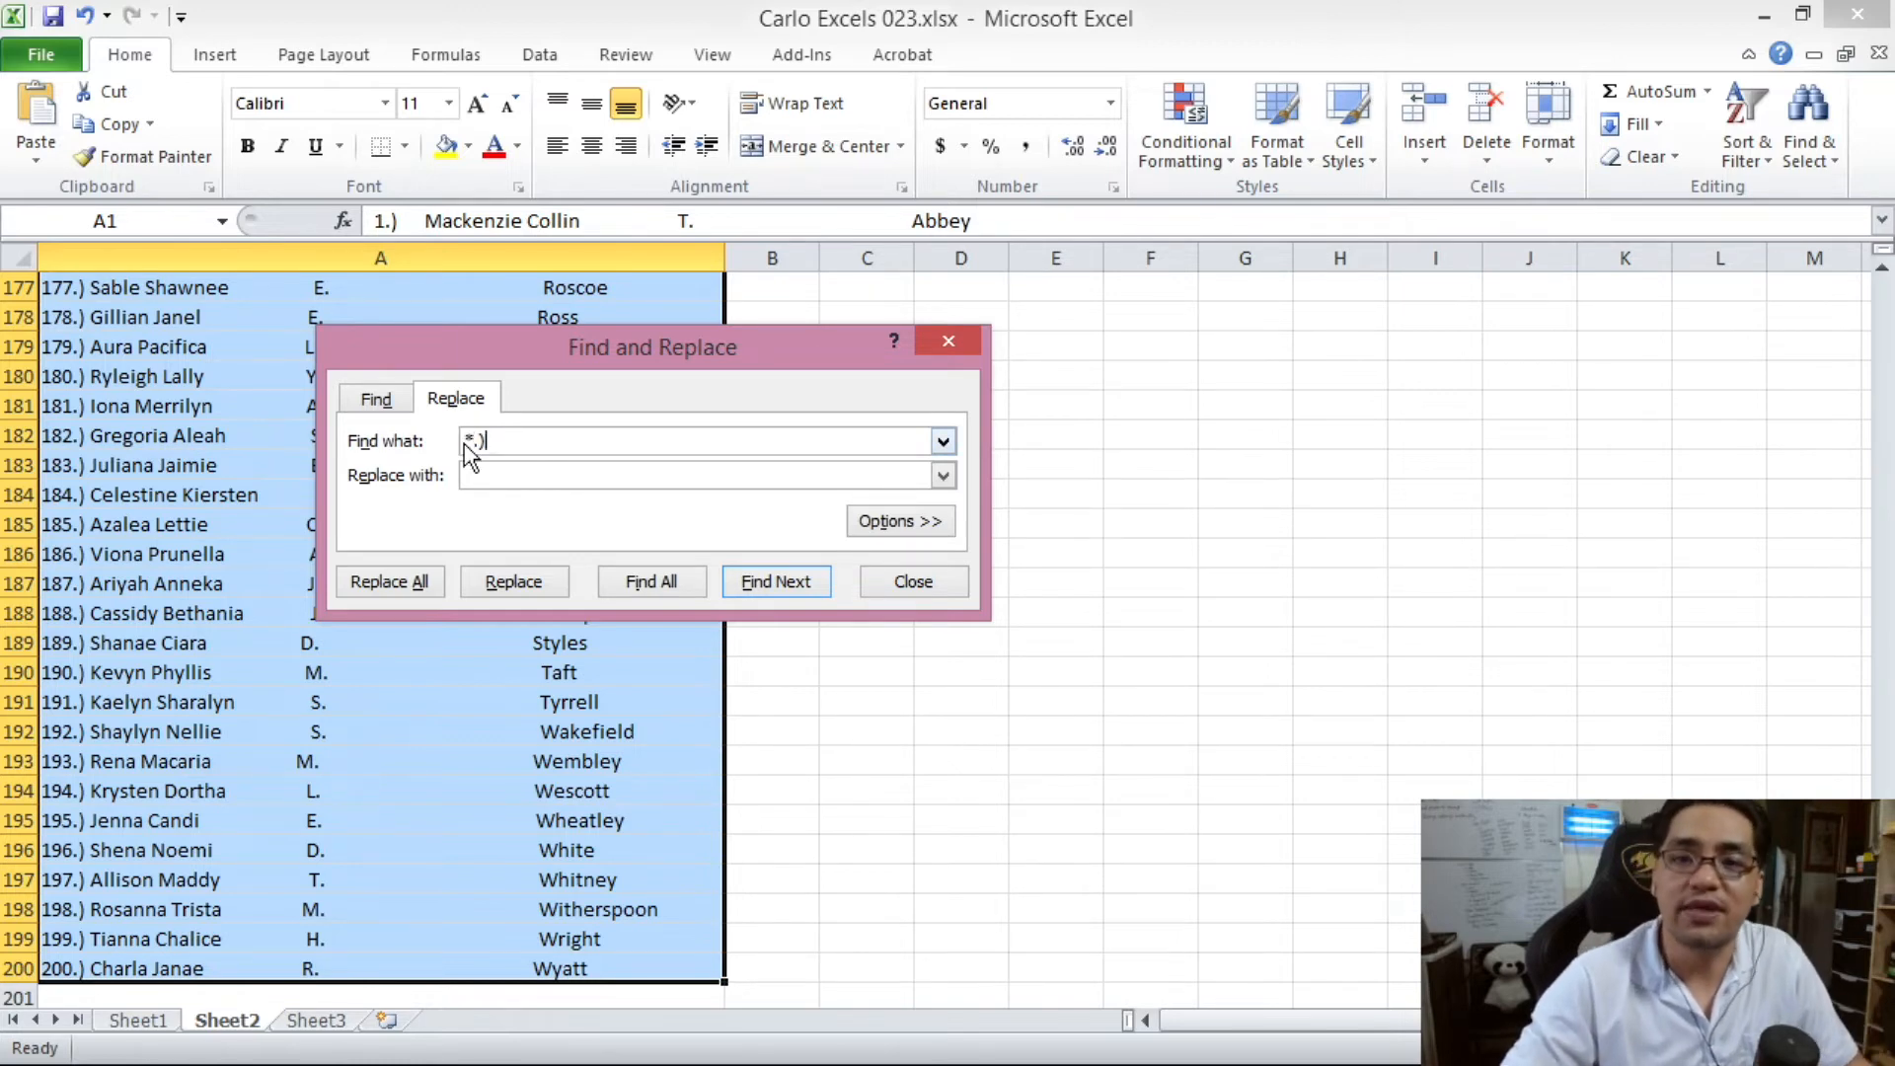
pyautogui.click(513, 473)
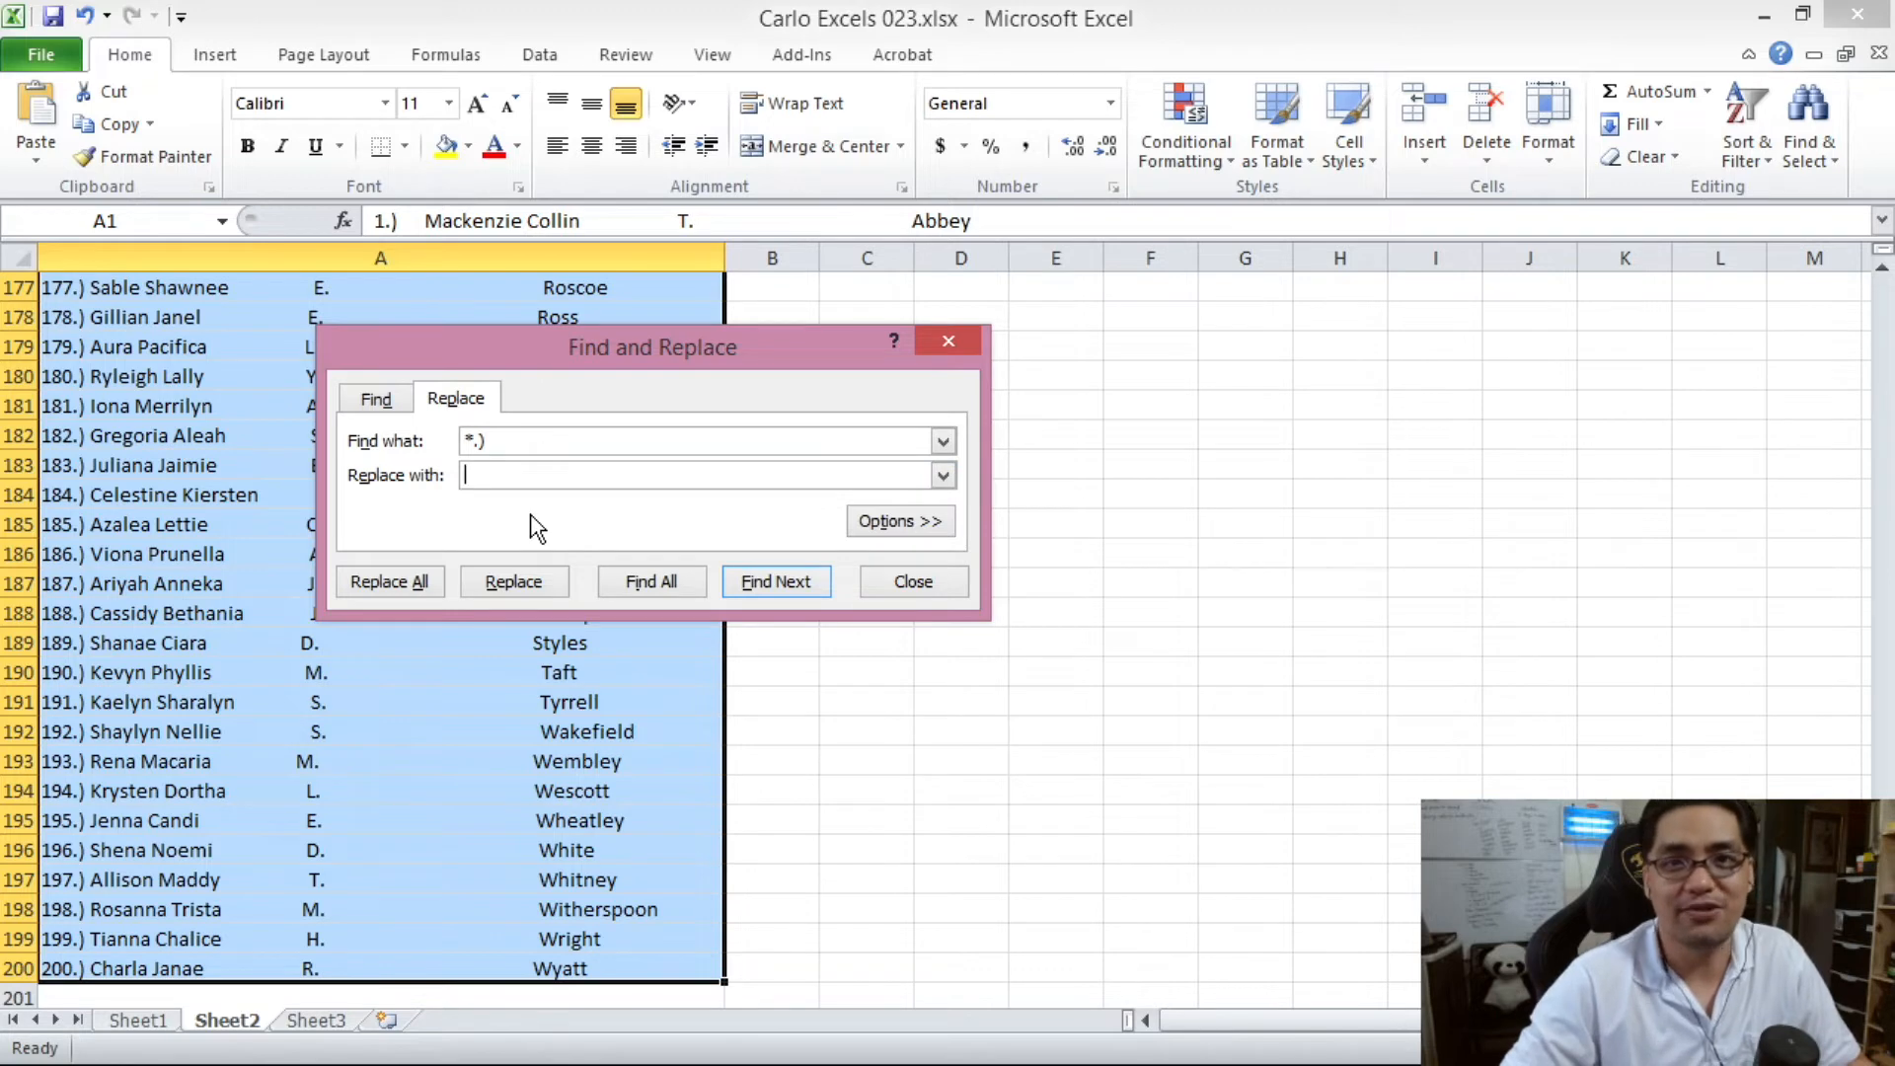
pyautogui.moveTo(503, 441); pyautogui.dragTo(460, 437)
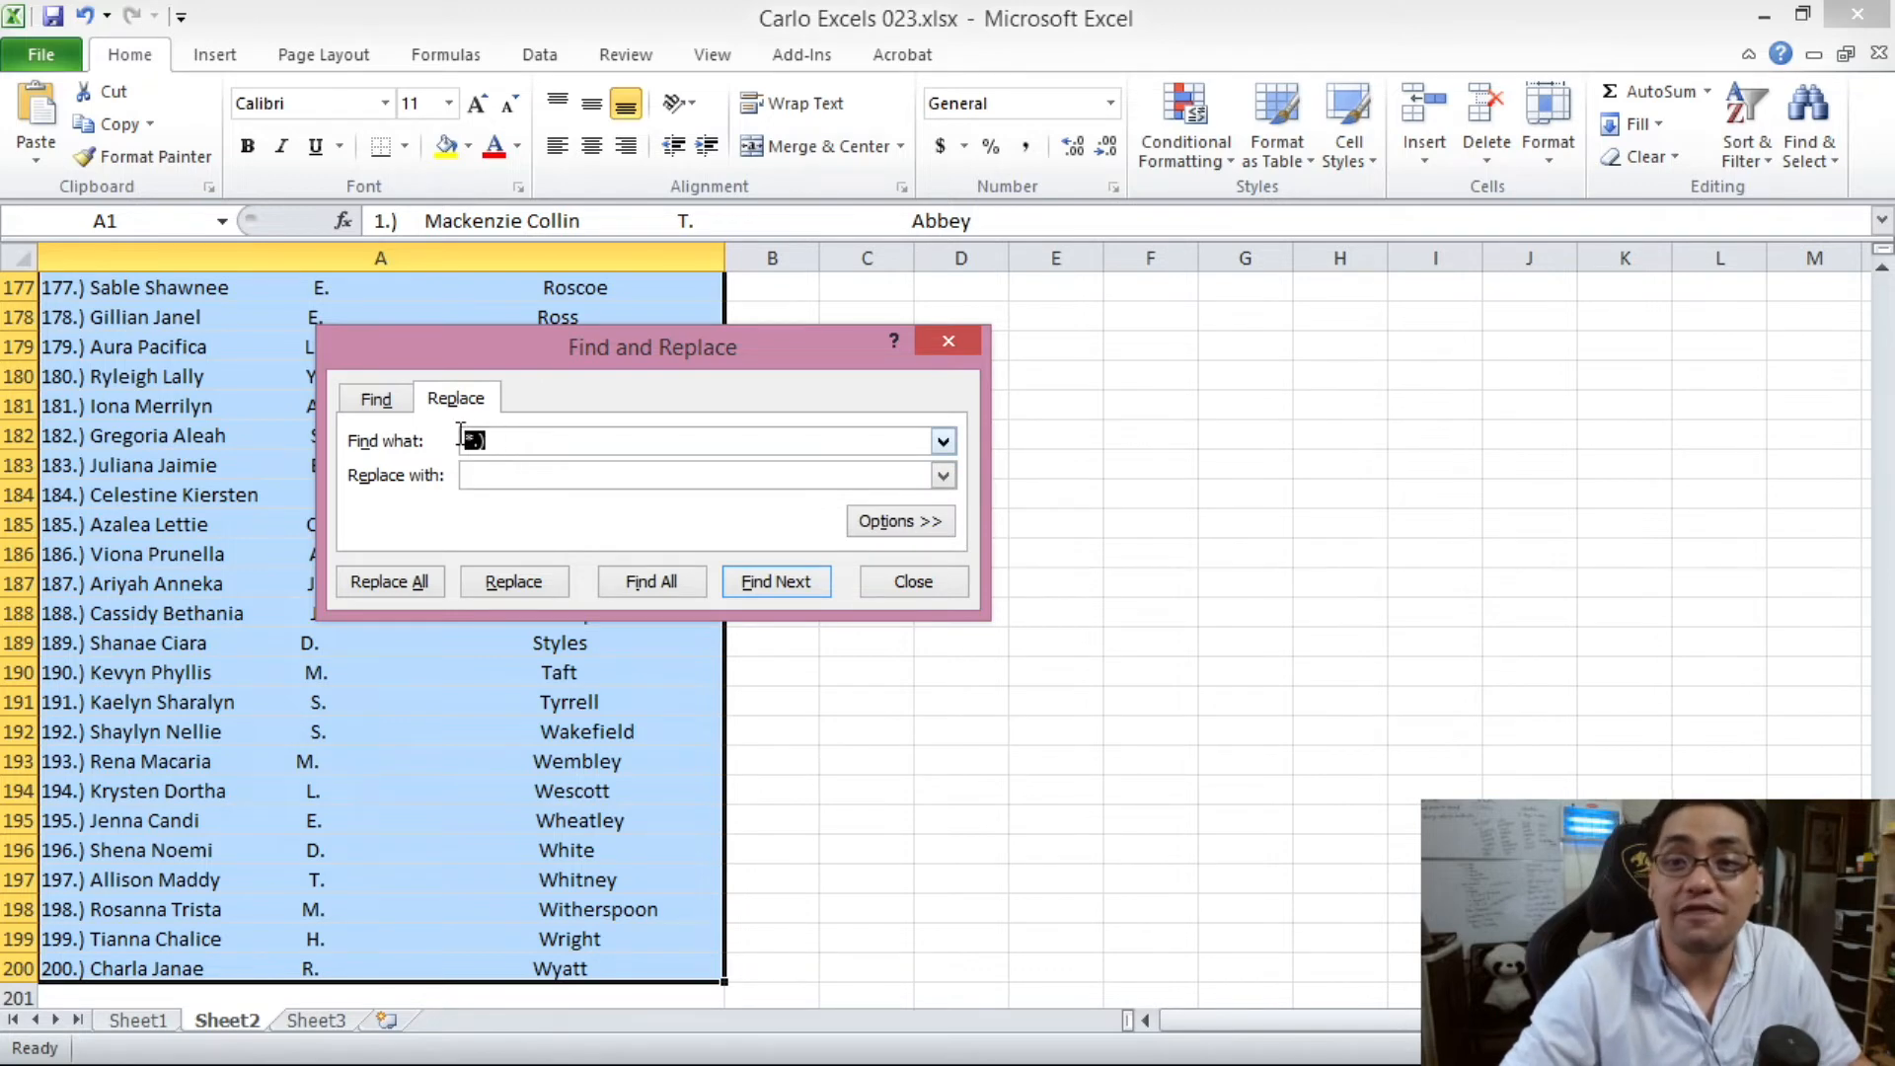
pyautogui.click(509, 480)
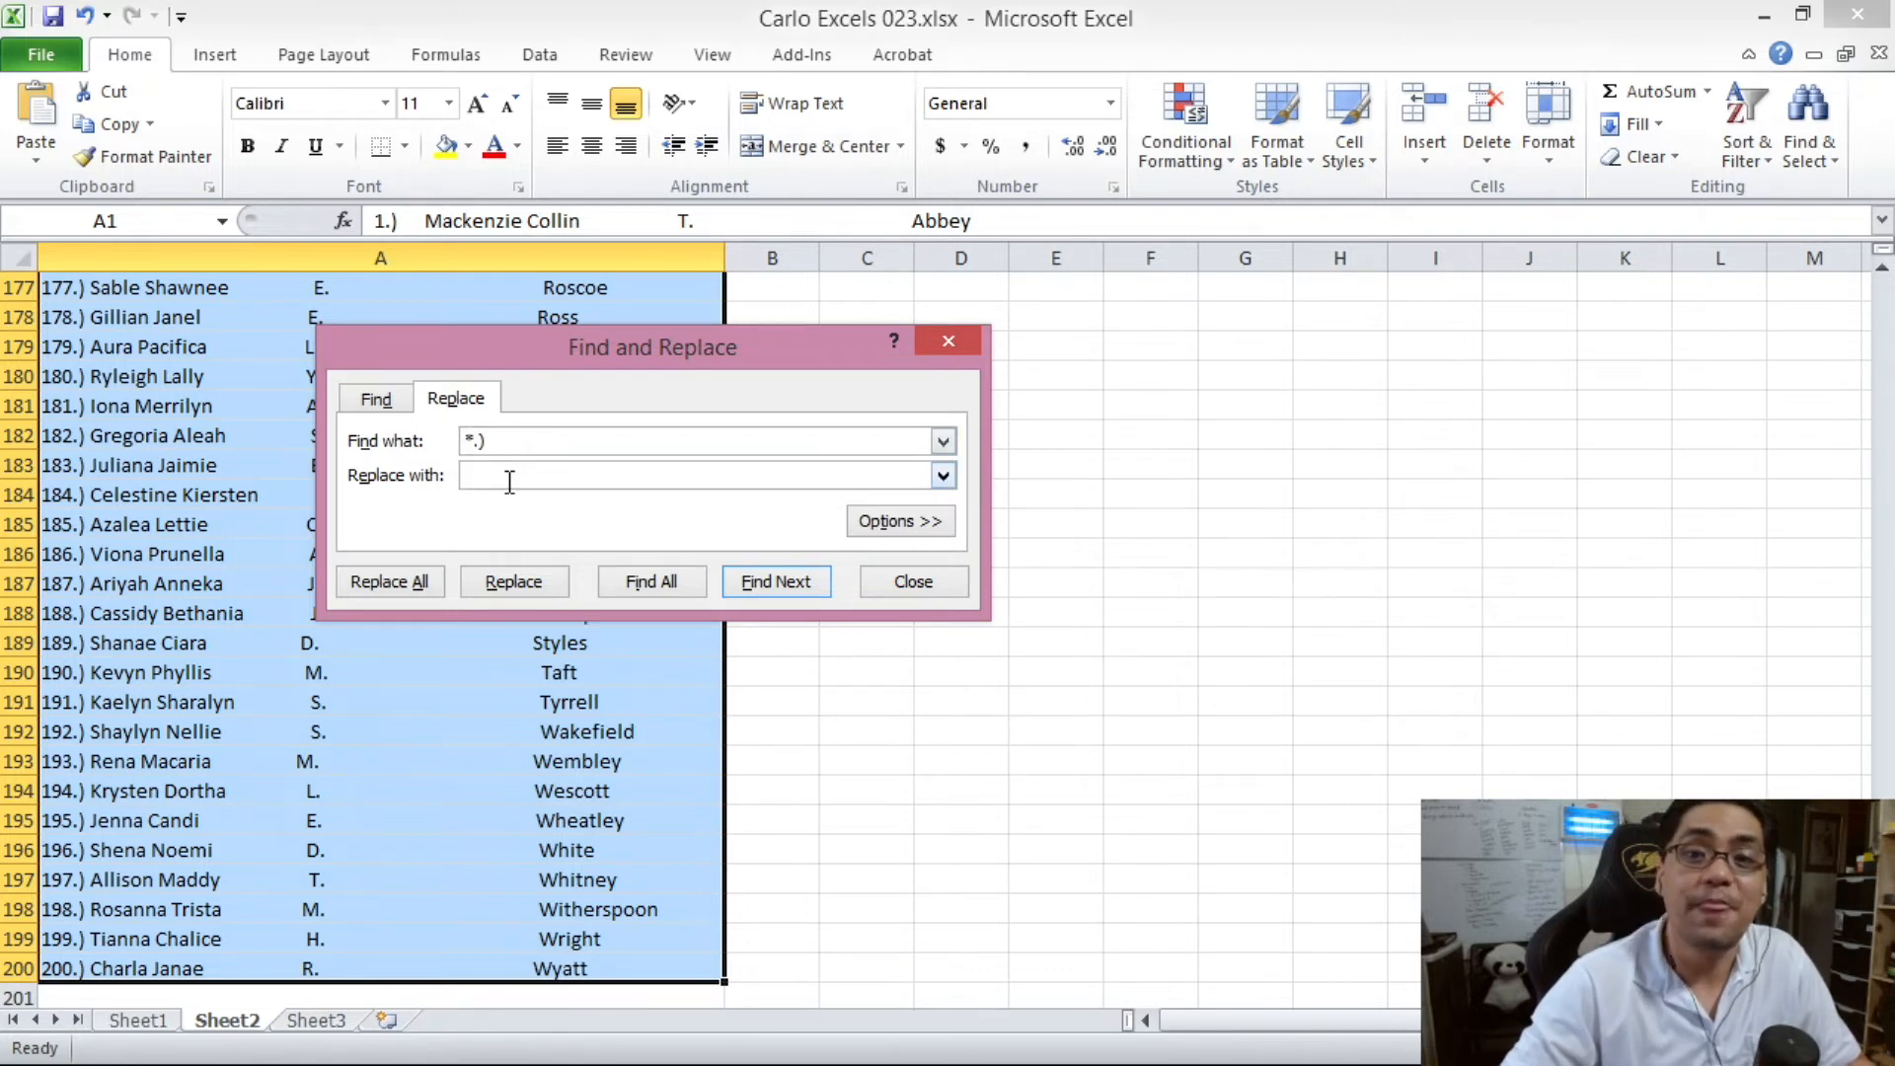
pyautogui.click(435, 584)
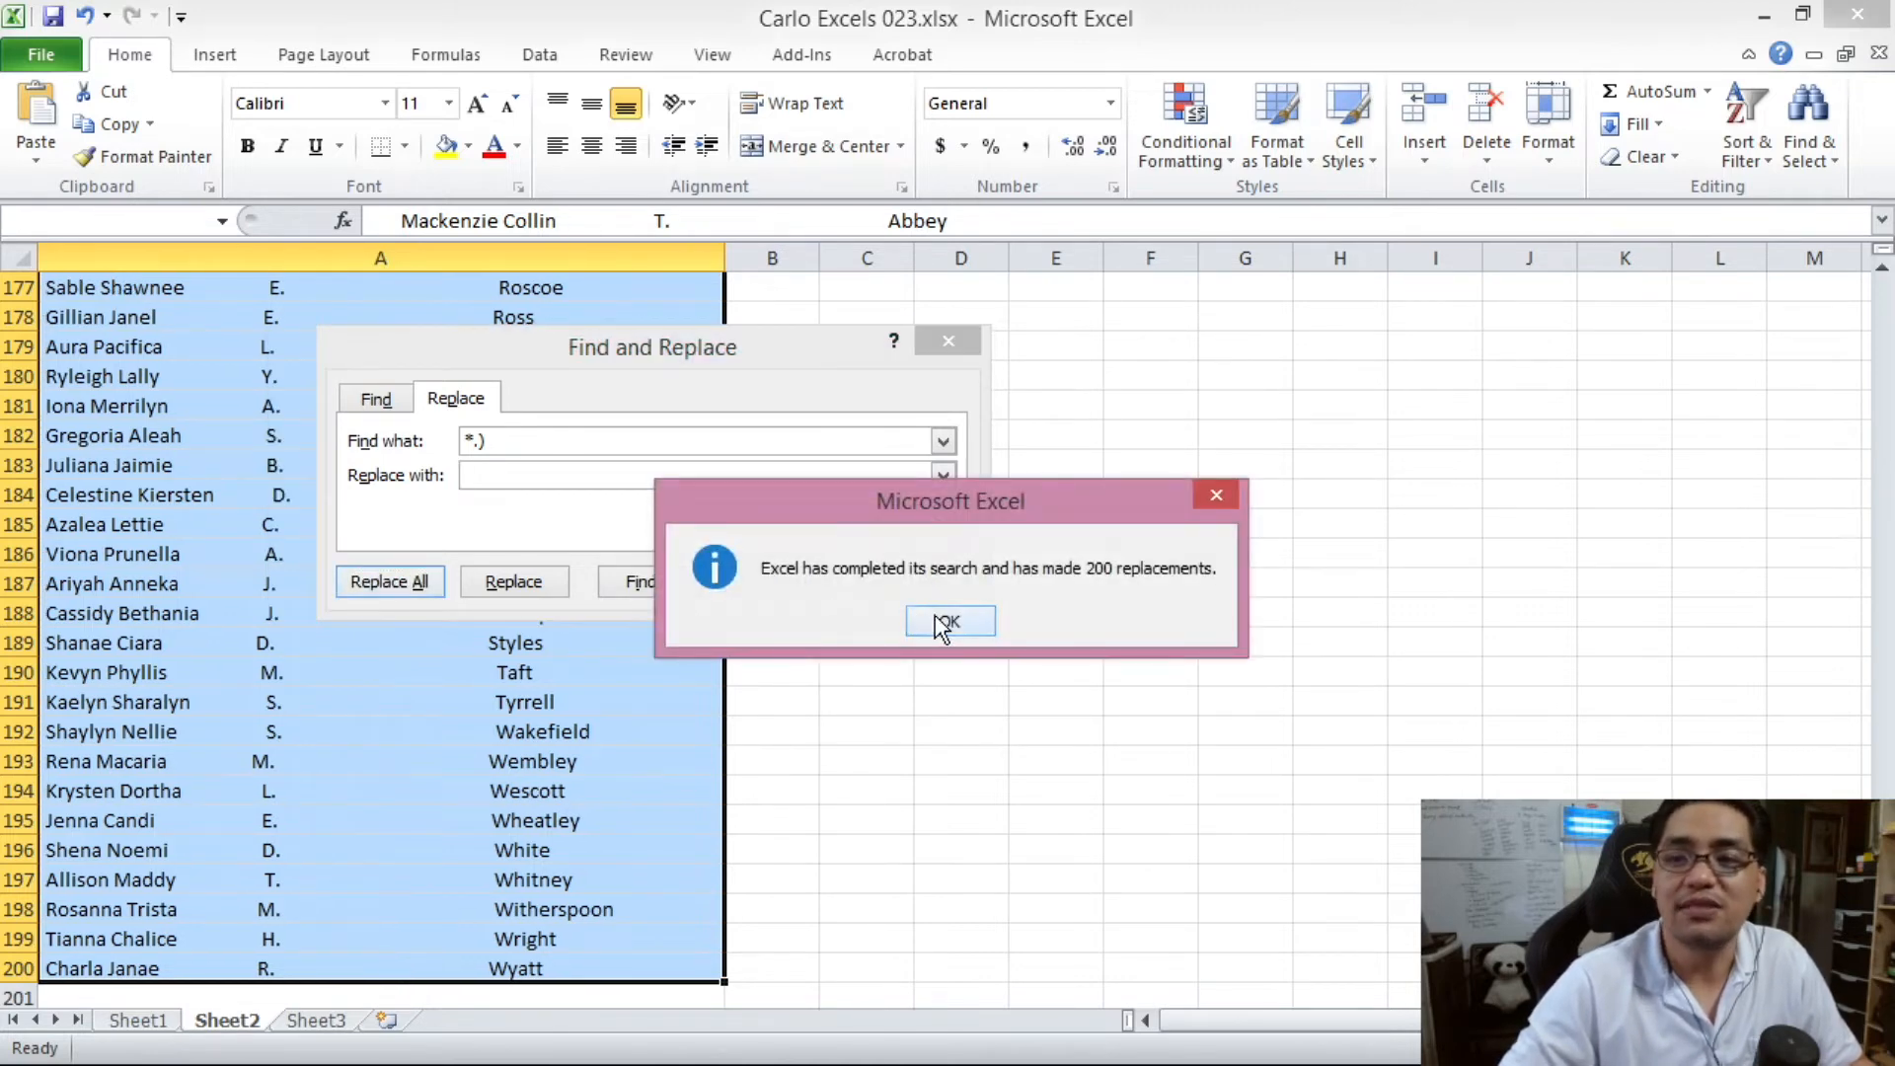
pyautogui.click(943, 621)
pyautogui.click(913, 582)
pyautogui.click(296, 584)
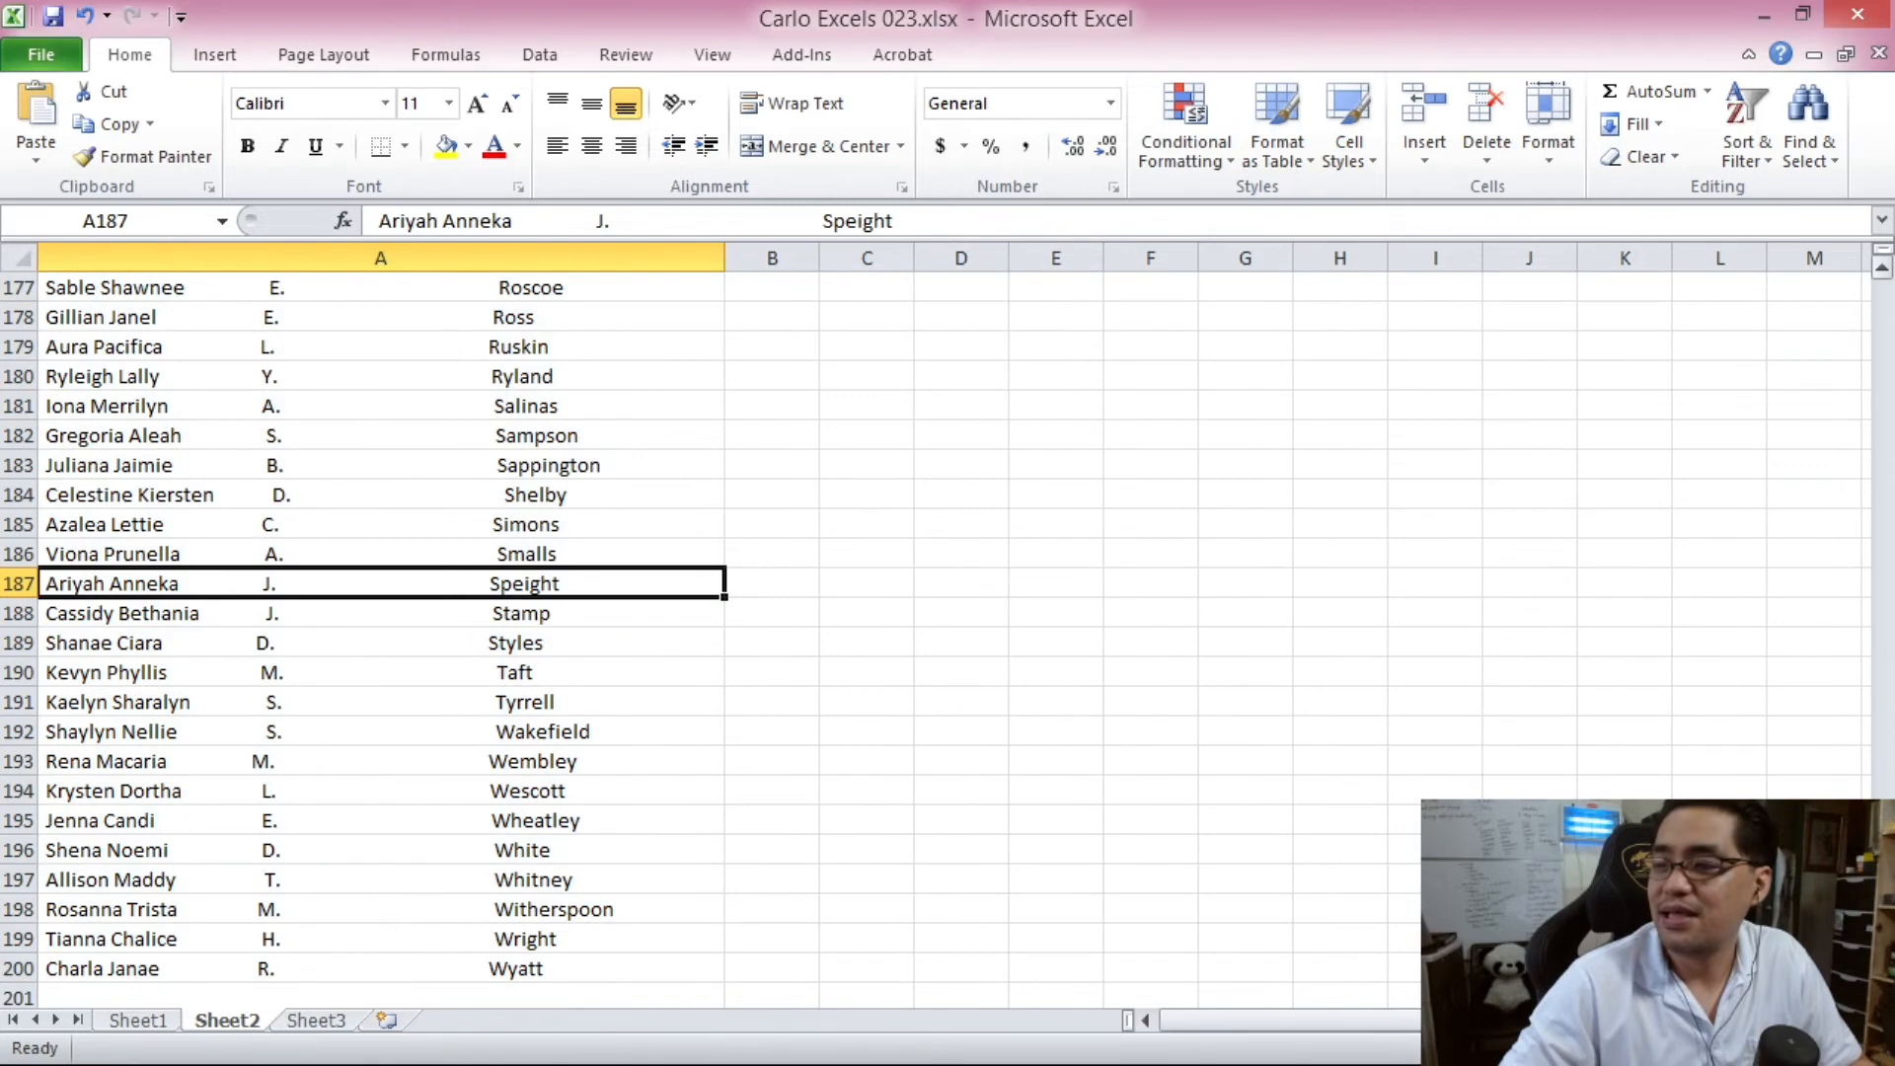
# Try replacing every space in column A with nothing, and undo the replacement
pyautogui.scroll(20, 1844, 613)
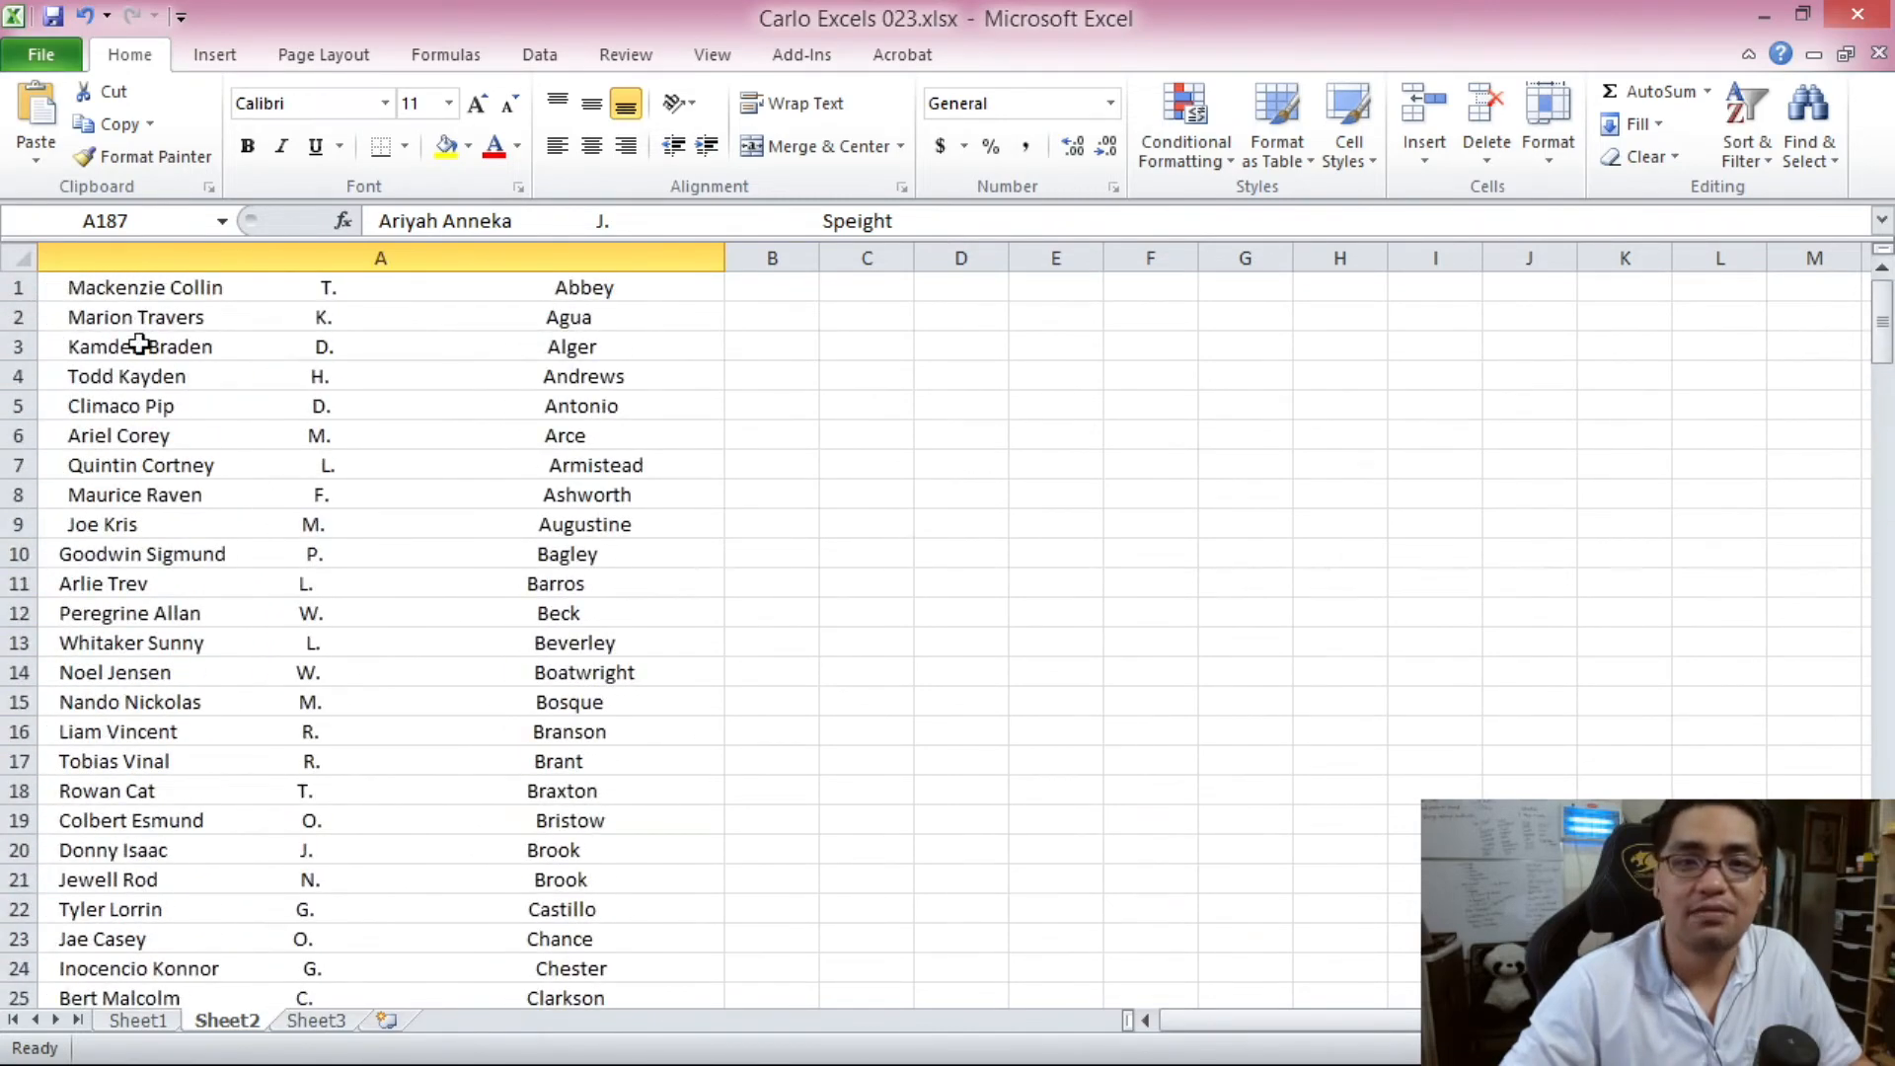
pyautogui.hotkey('ctrl', 'Home')
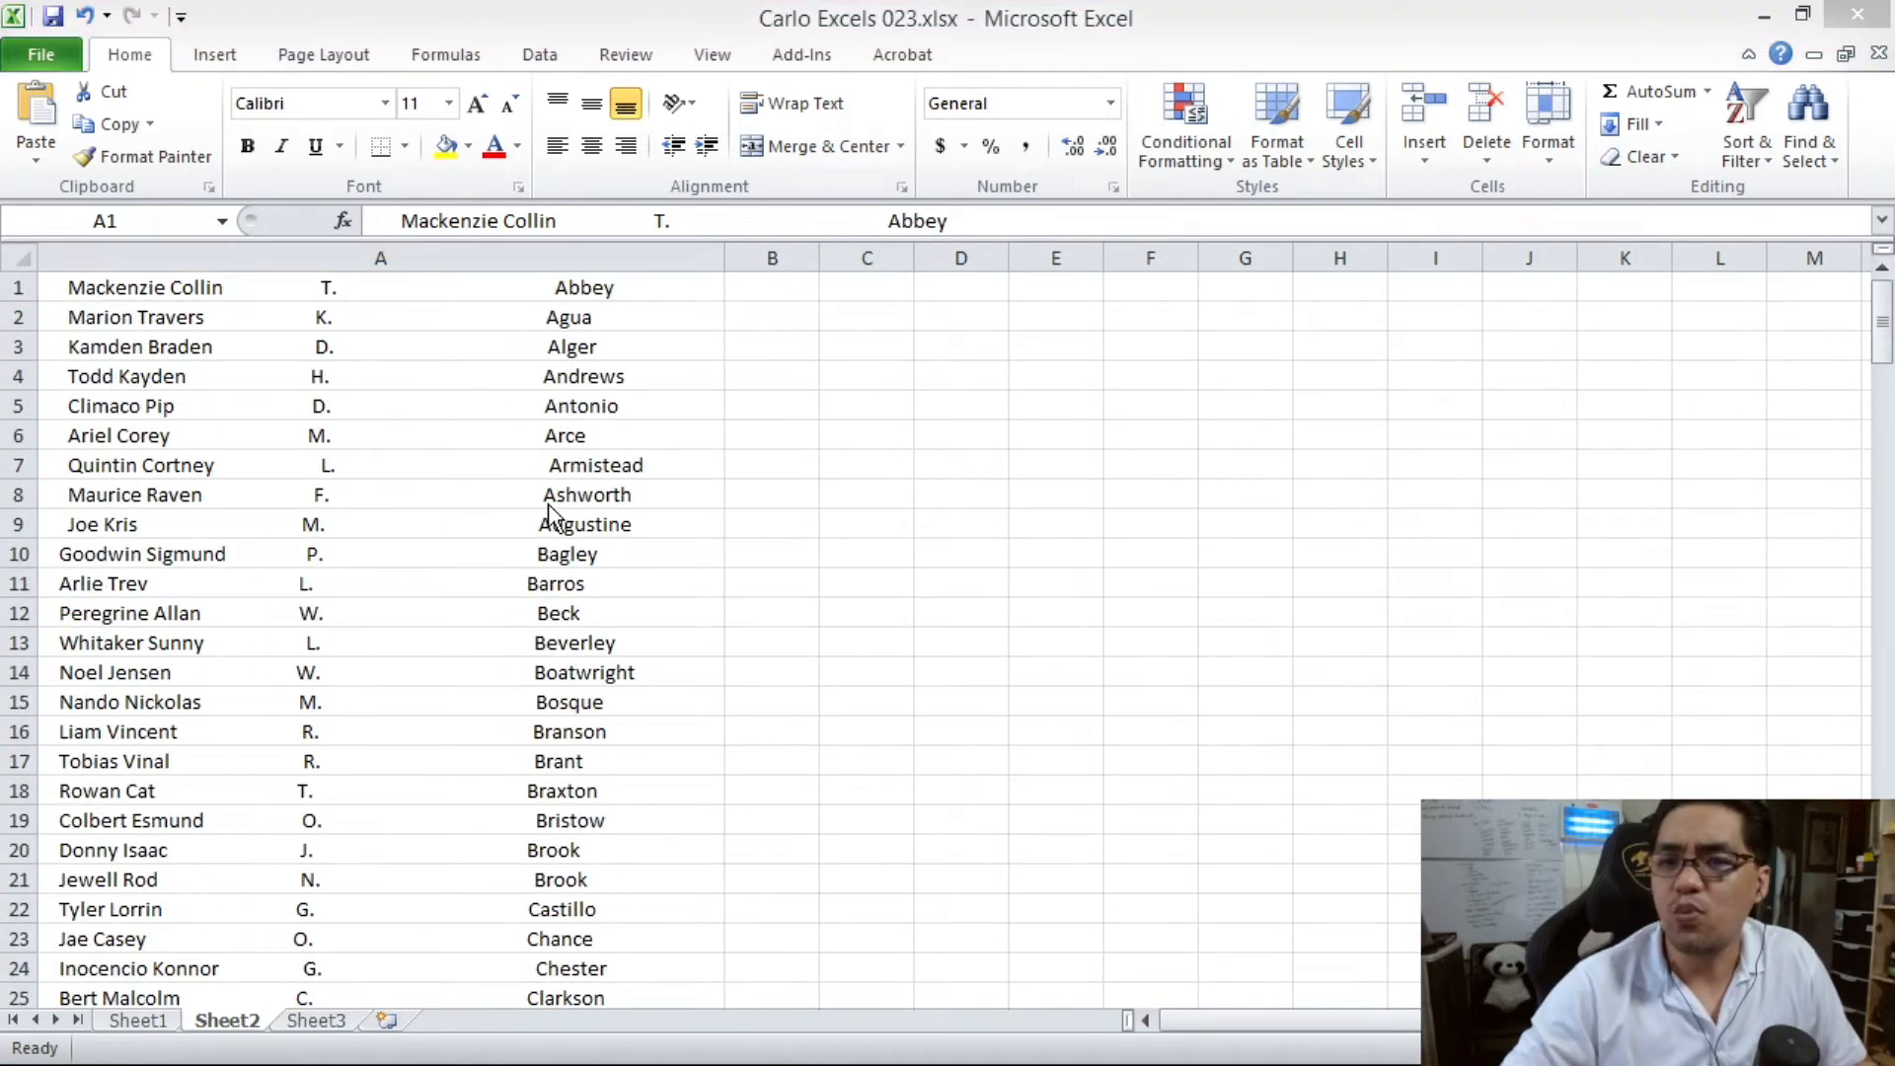
pyautogui.click(450, 254)
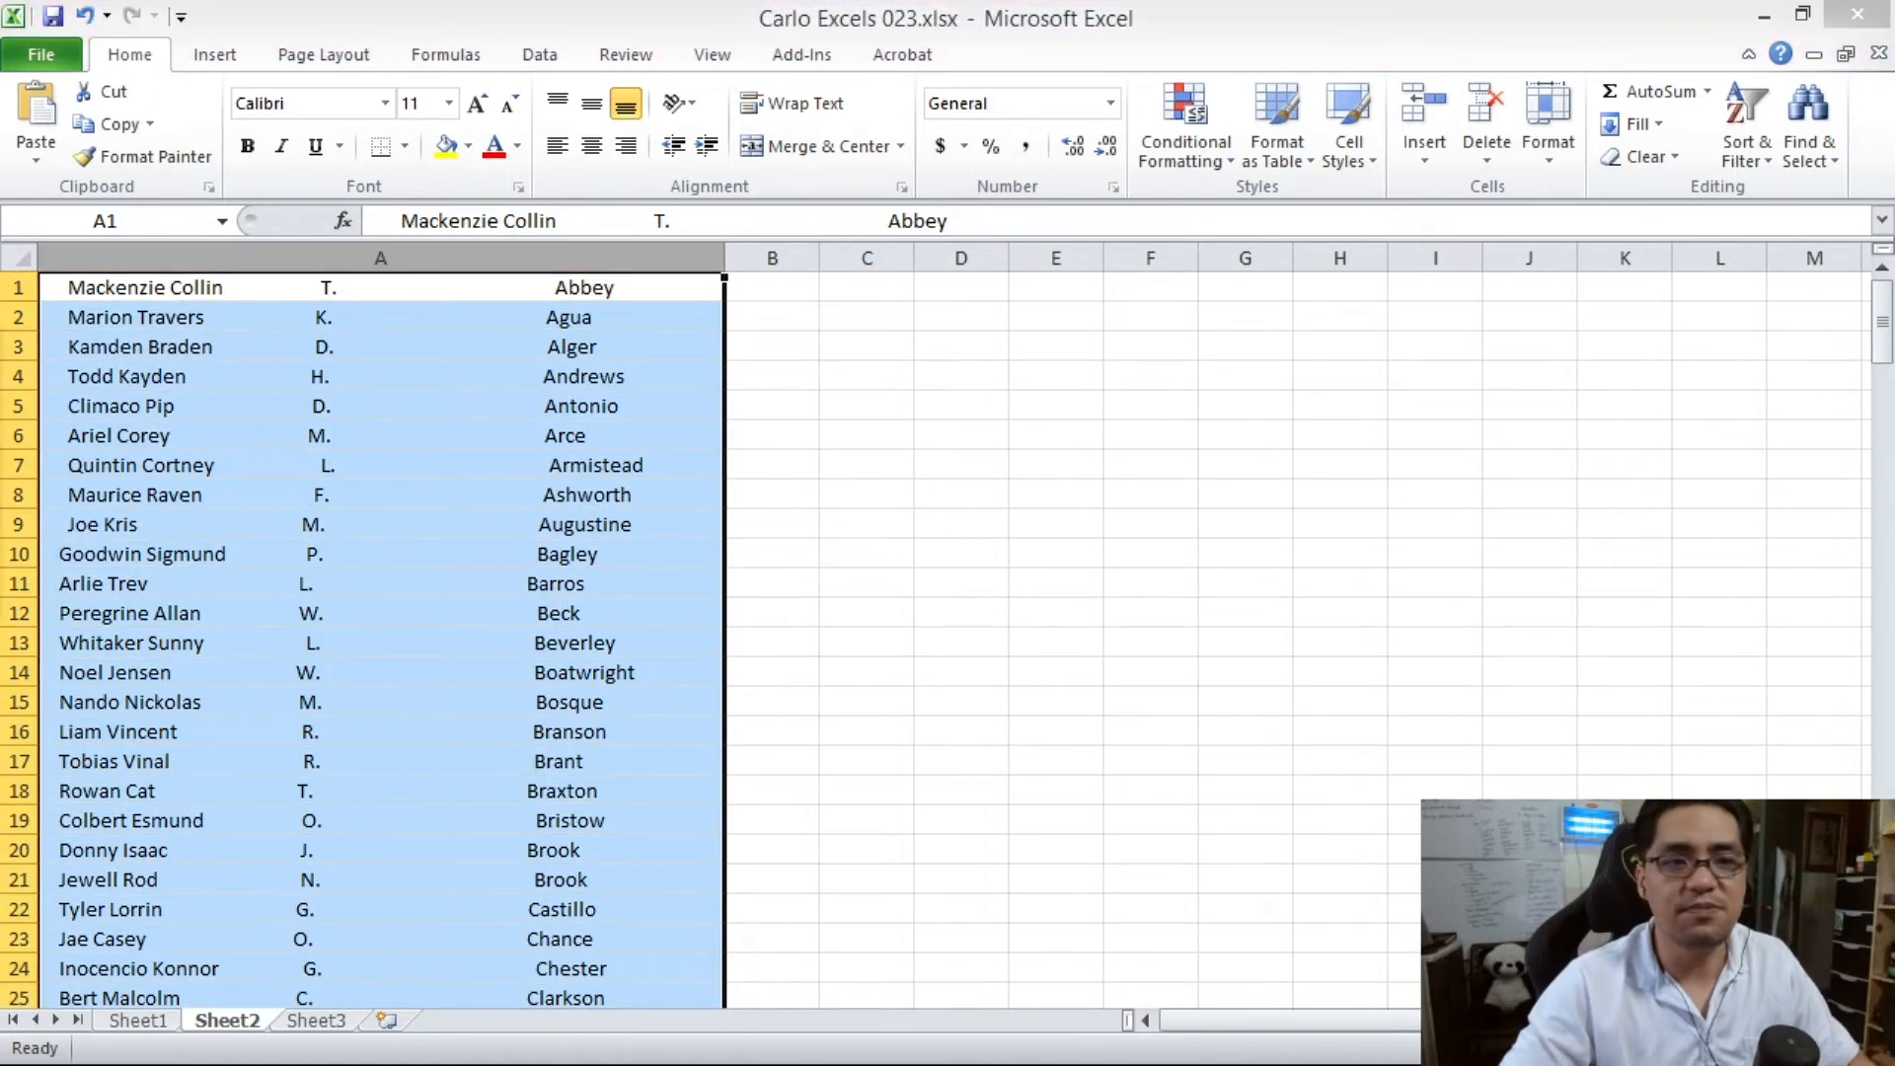
pyautogui.hotkey('ctrl', 'h')
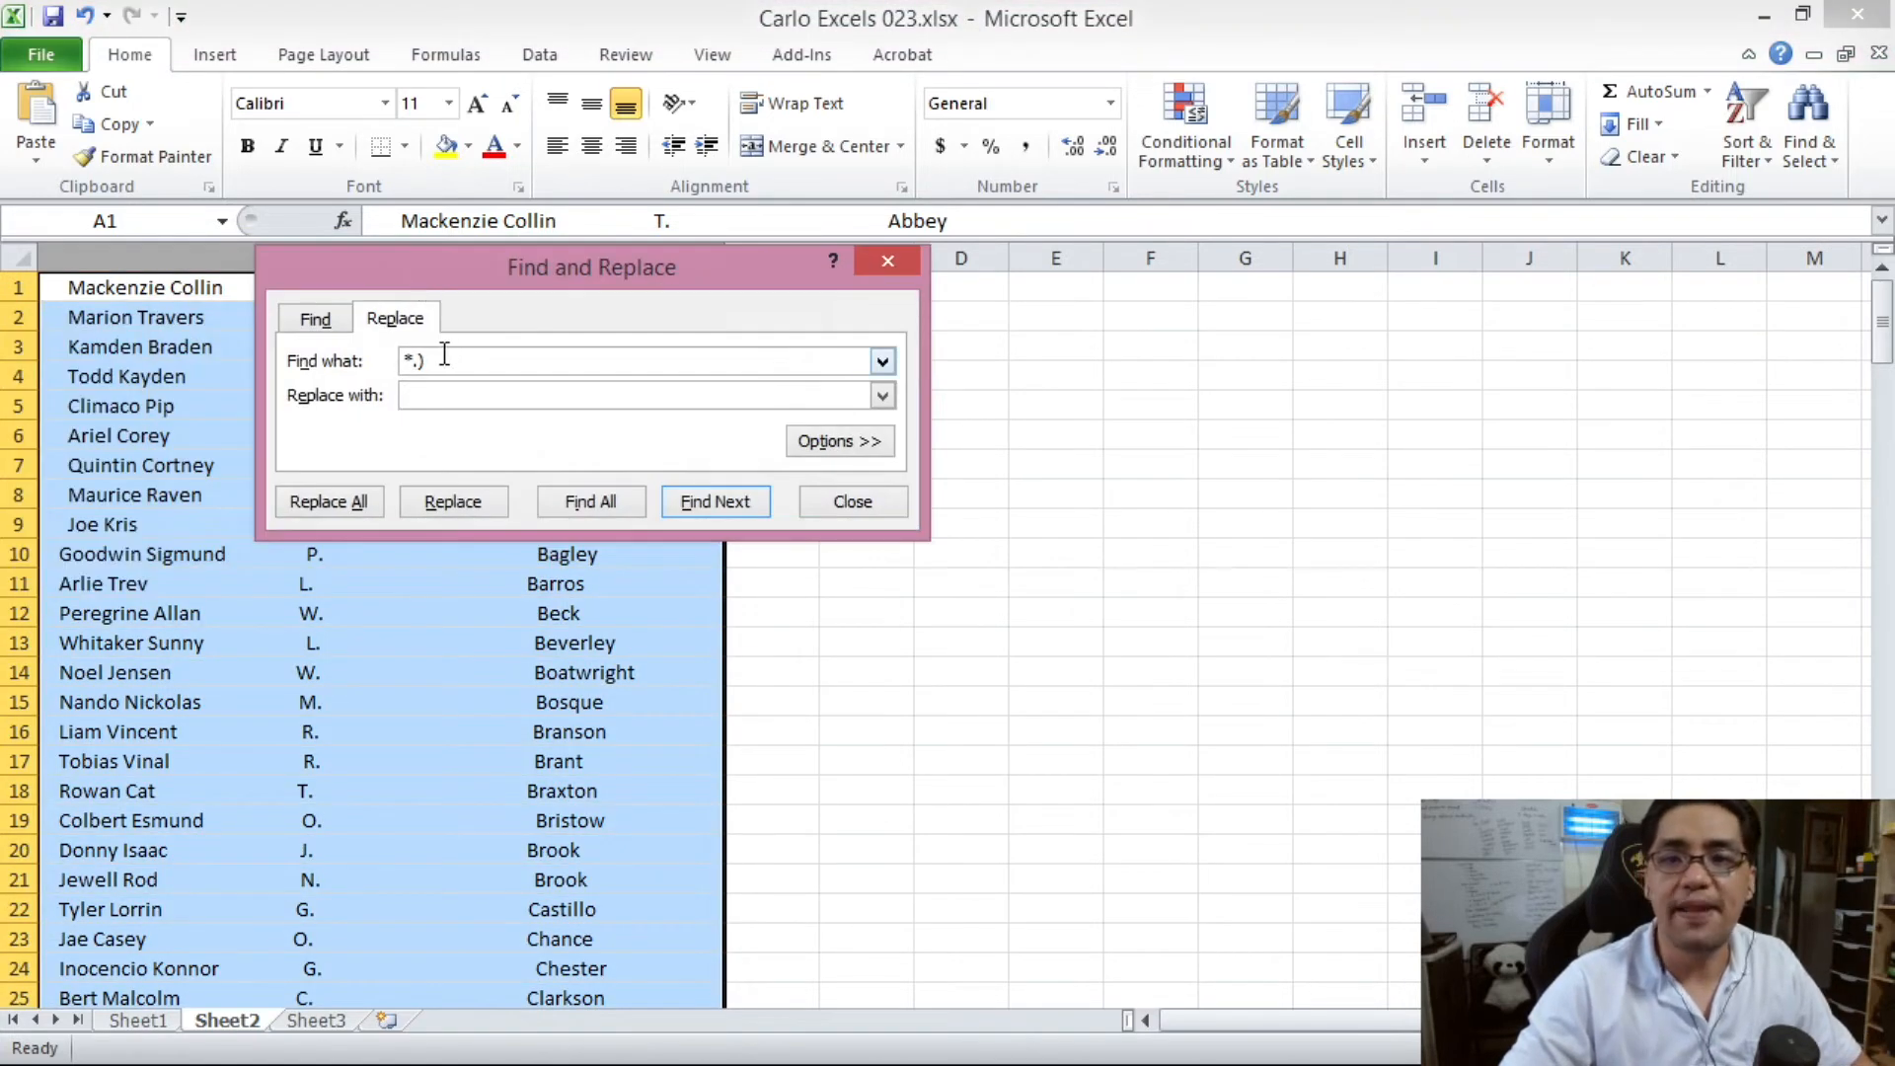
pyautogui.moveTo(445, 356); pyautogui.dragTo(306, 362)
pyautogui.click(410, 390)
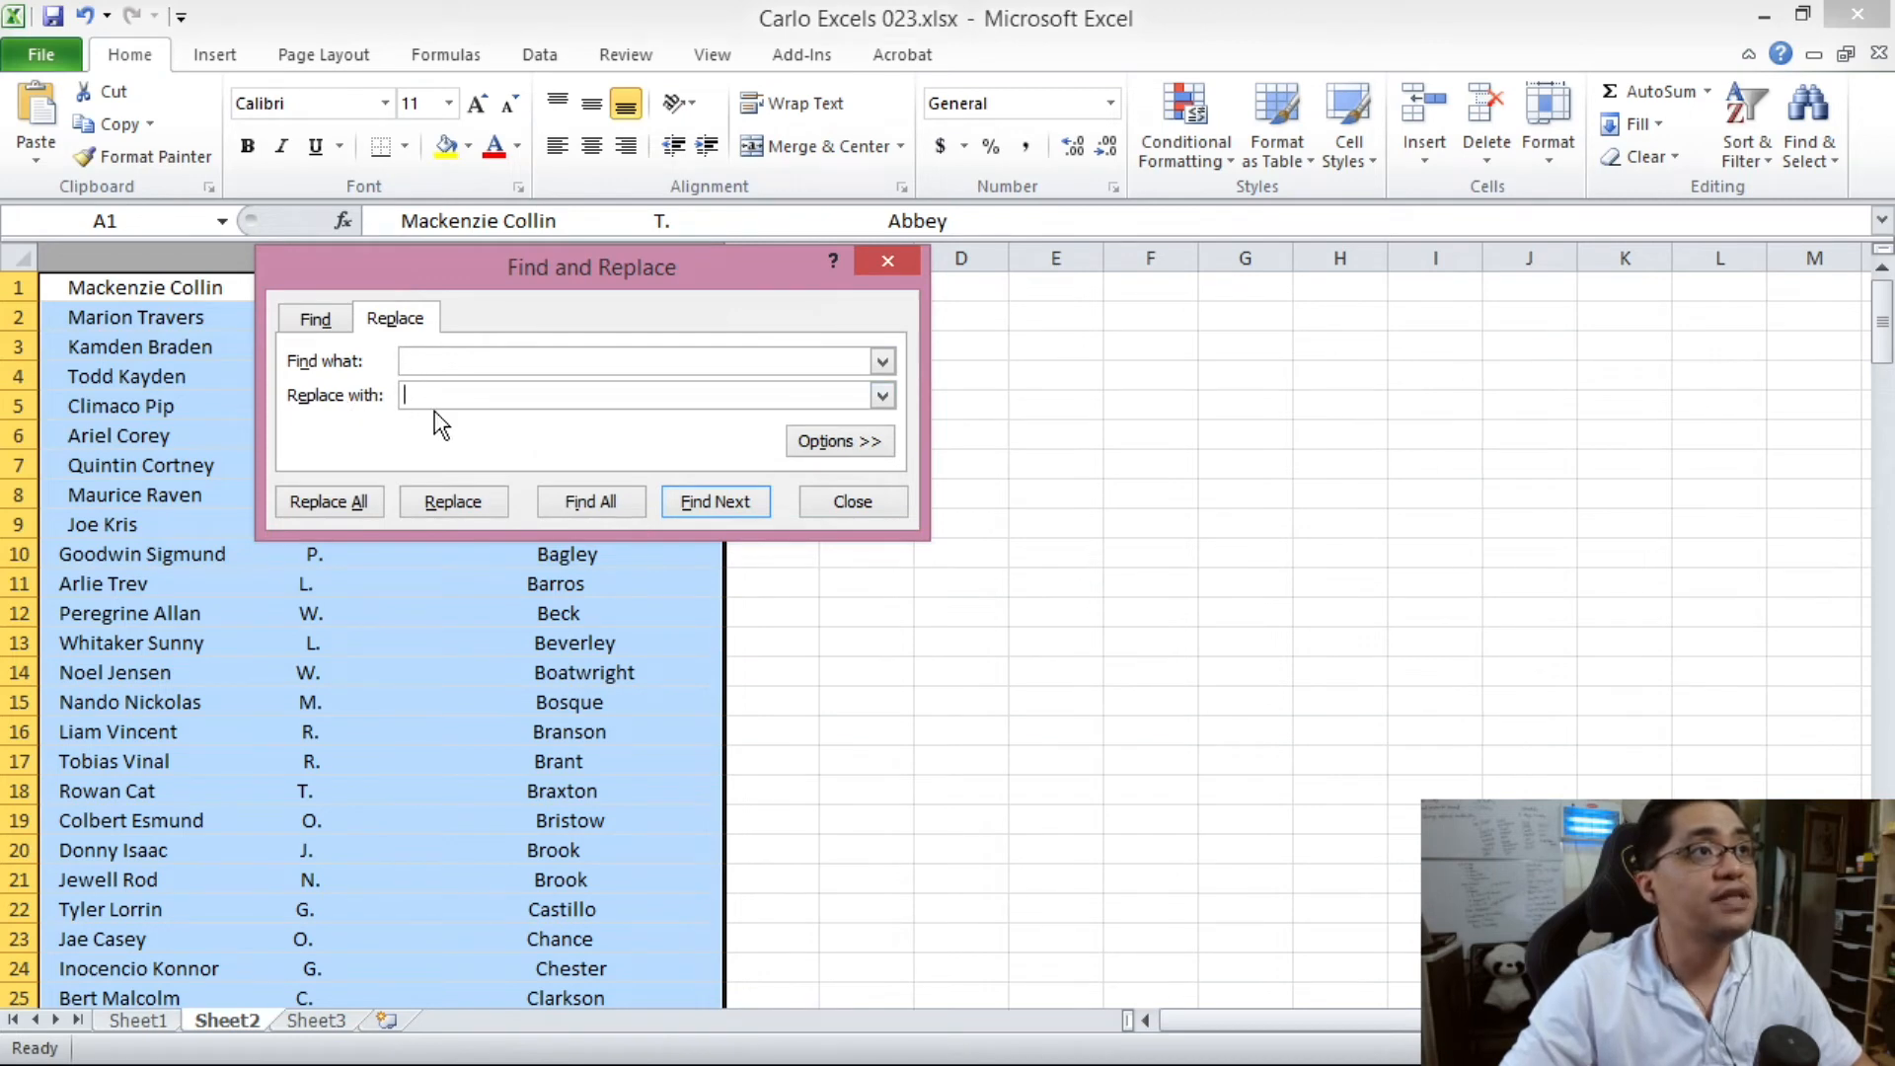
pyautogui.click(354, 497)
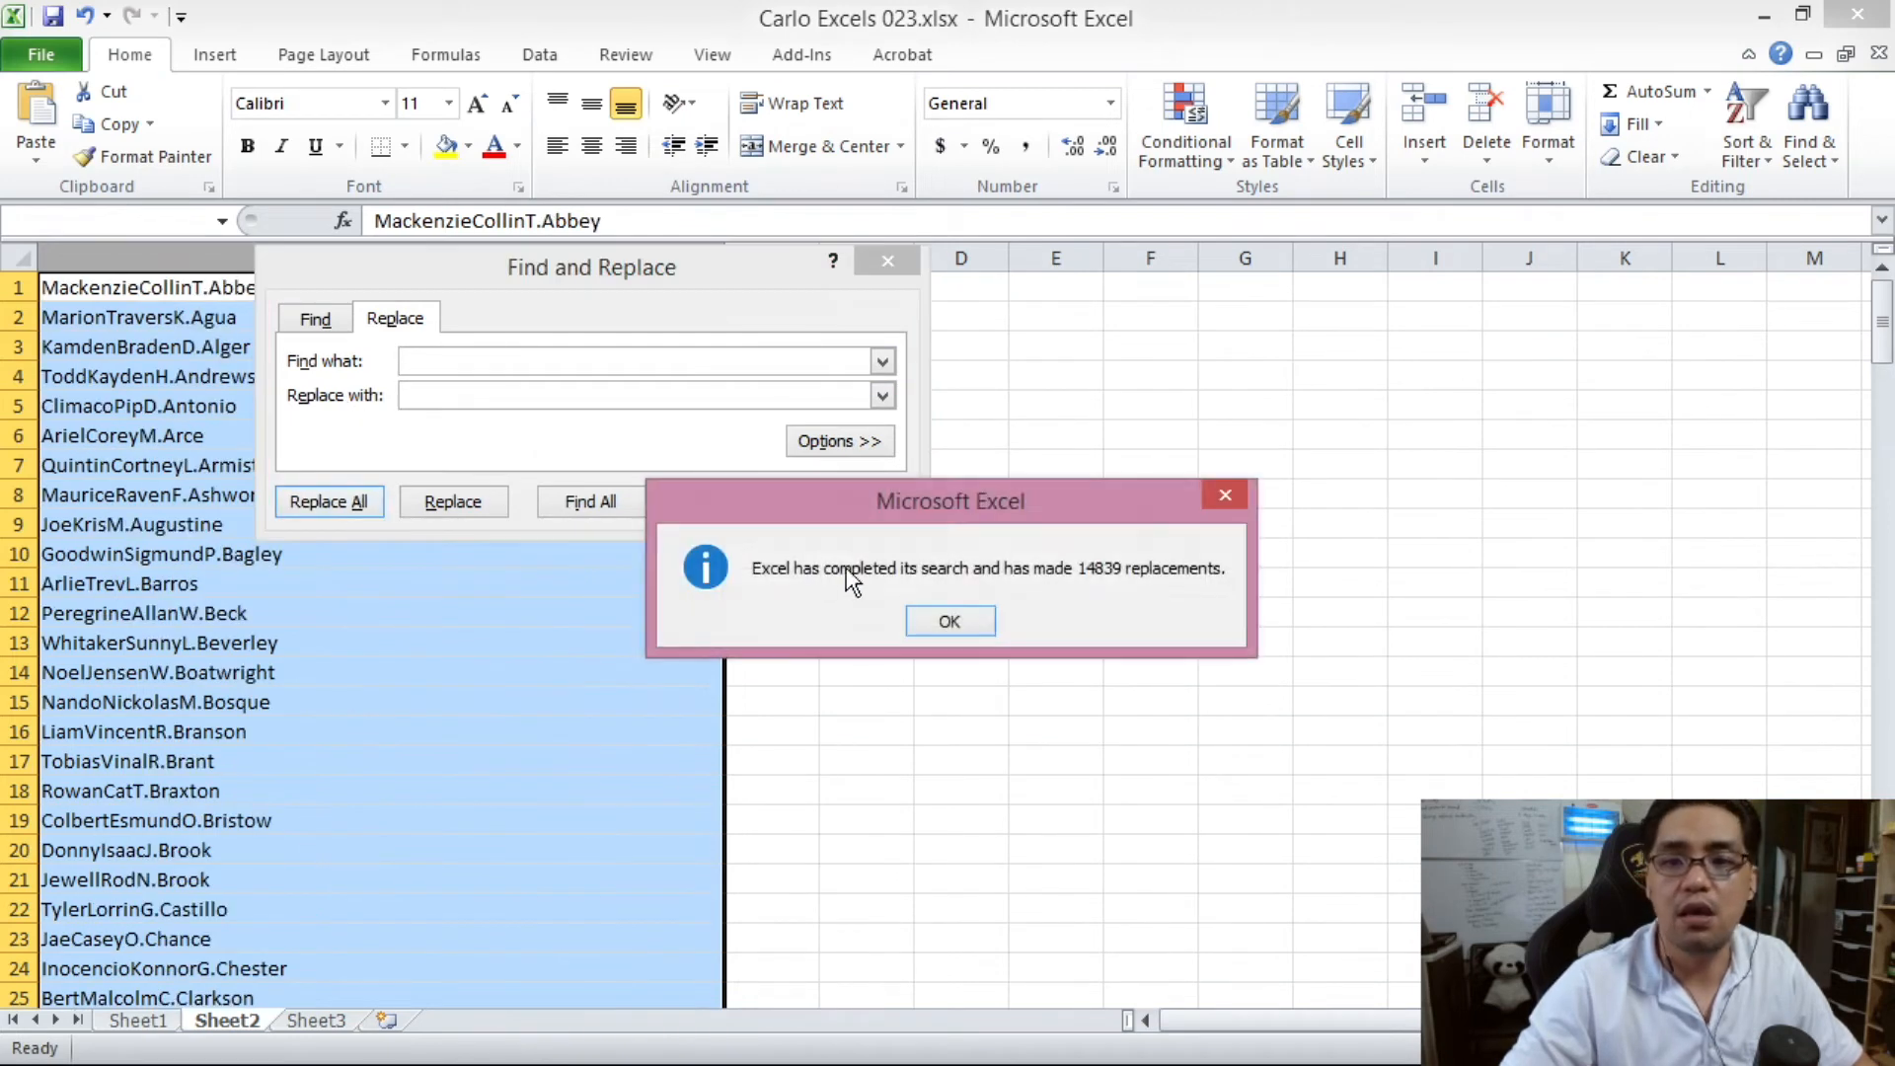
pyautogui.click(956, 619)
pyautogui.moveTo(572, 281); pyautogui.dragTo(1362, 227)
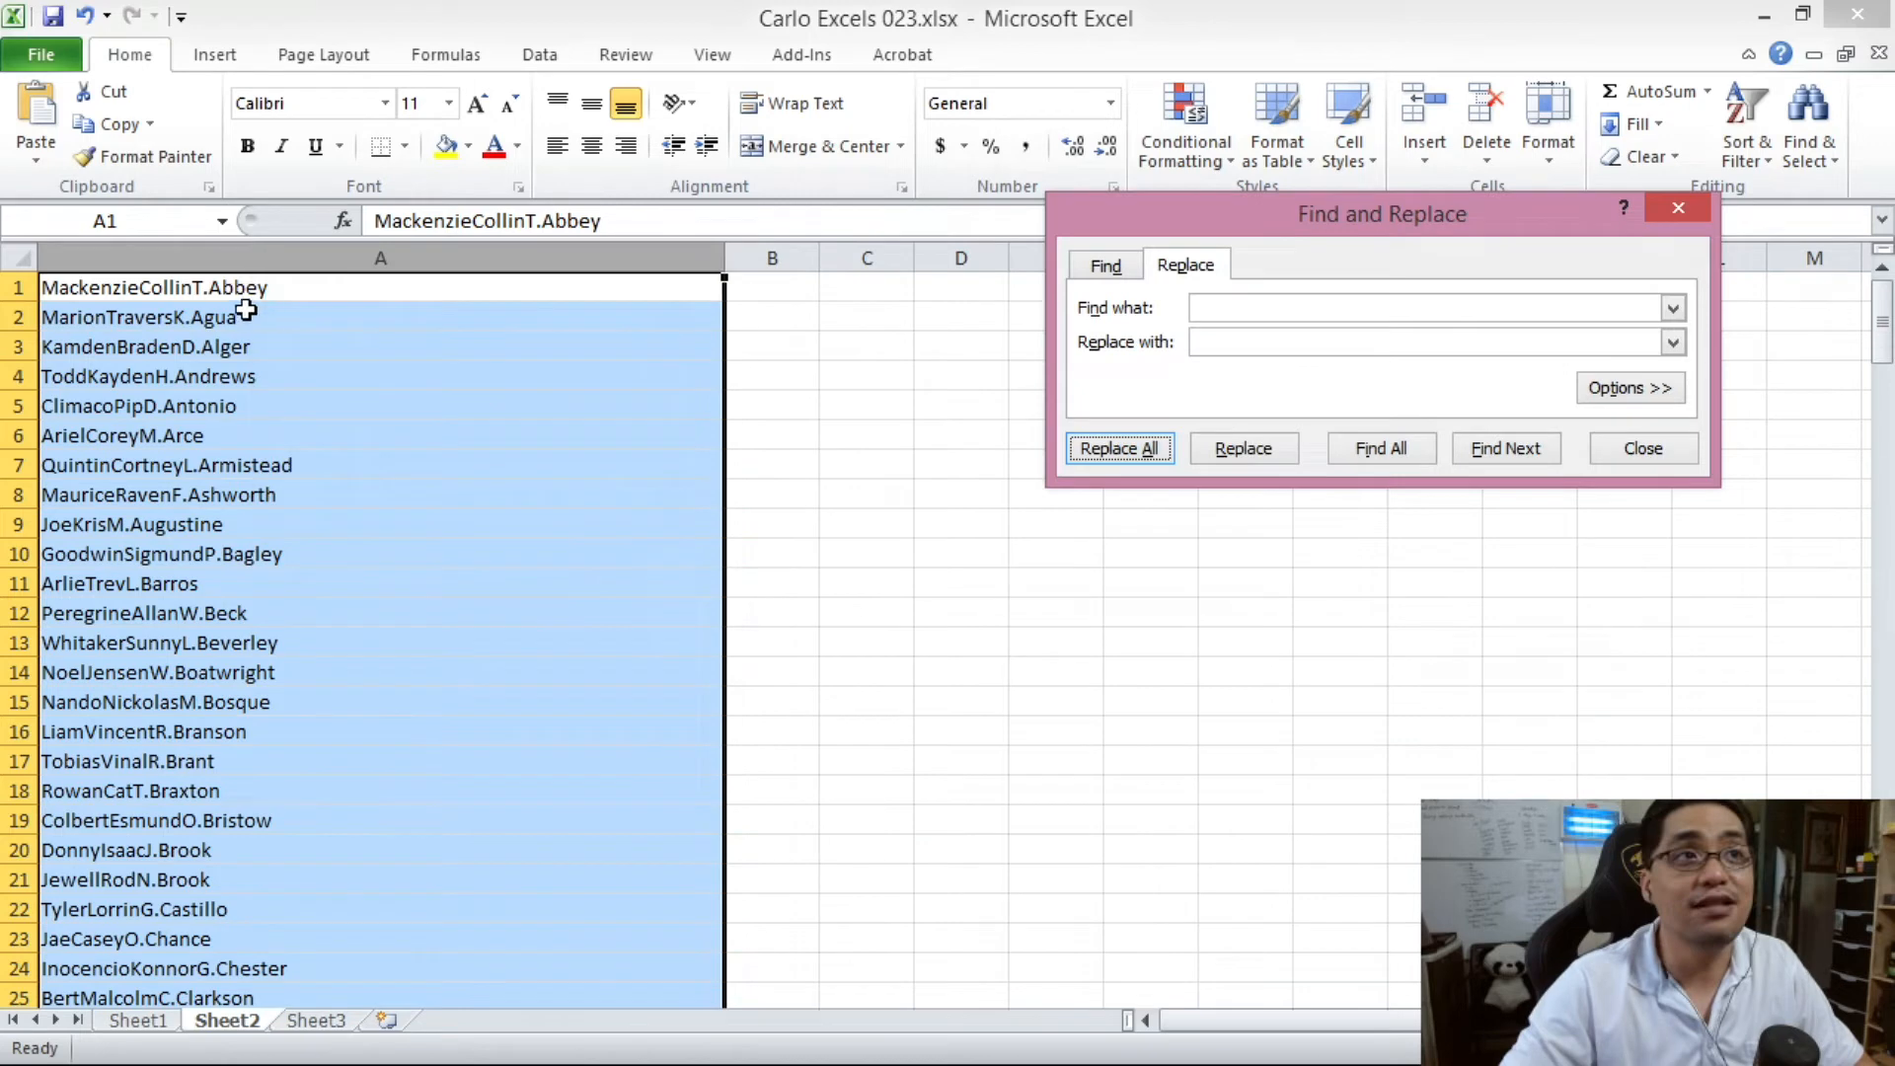
pyautogui.click(1638, 449)
pyautogui.click(751, 580)
pyautogui.hotkey('ctrl', 'z')
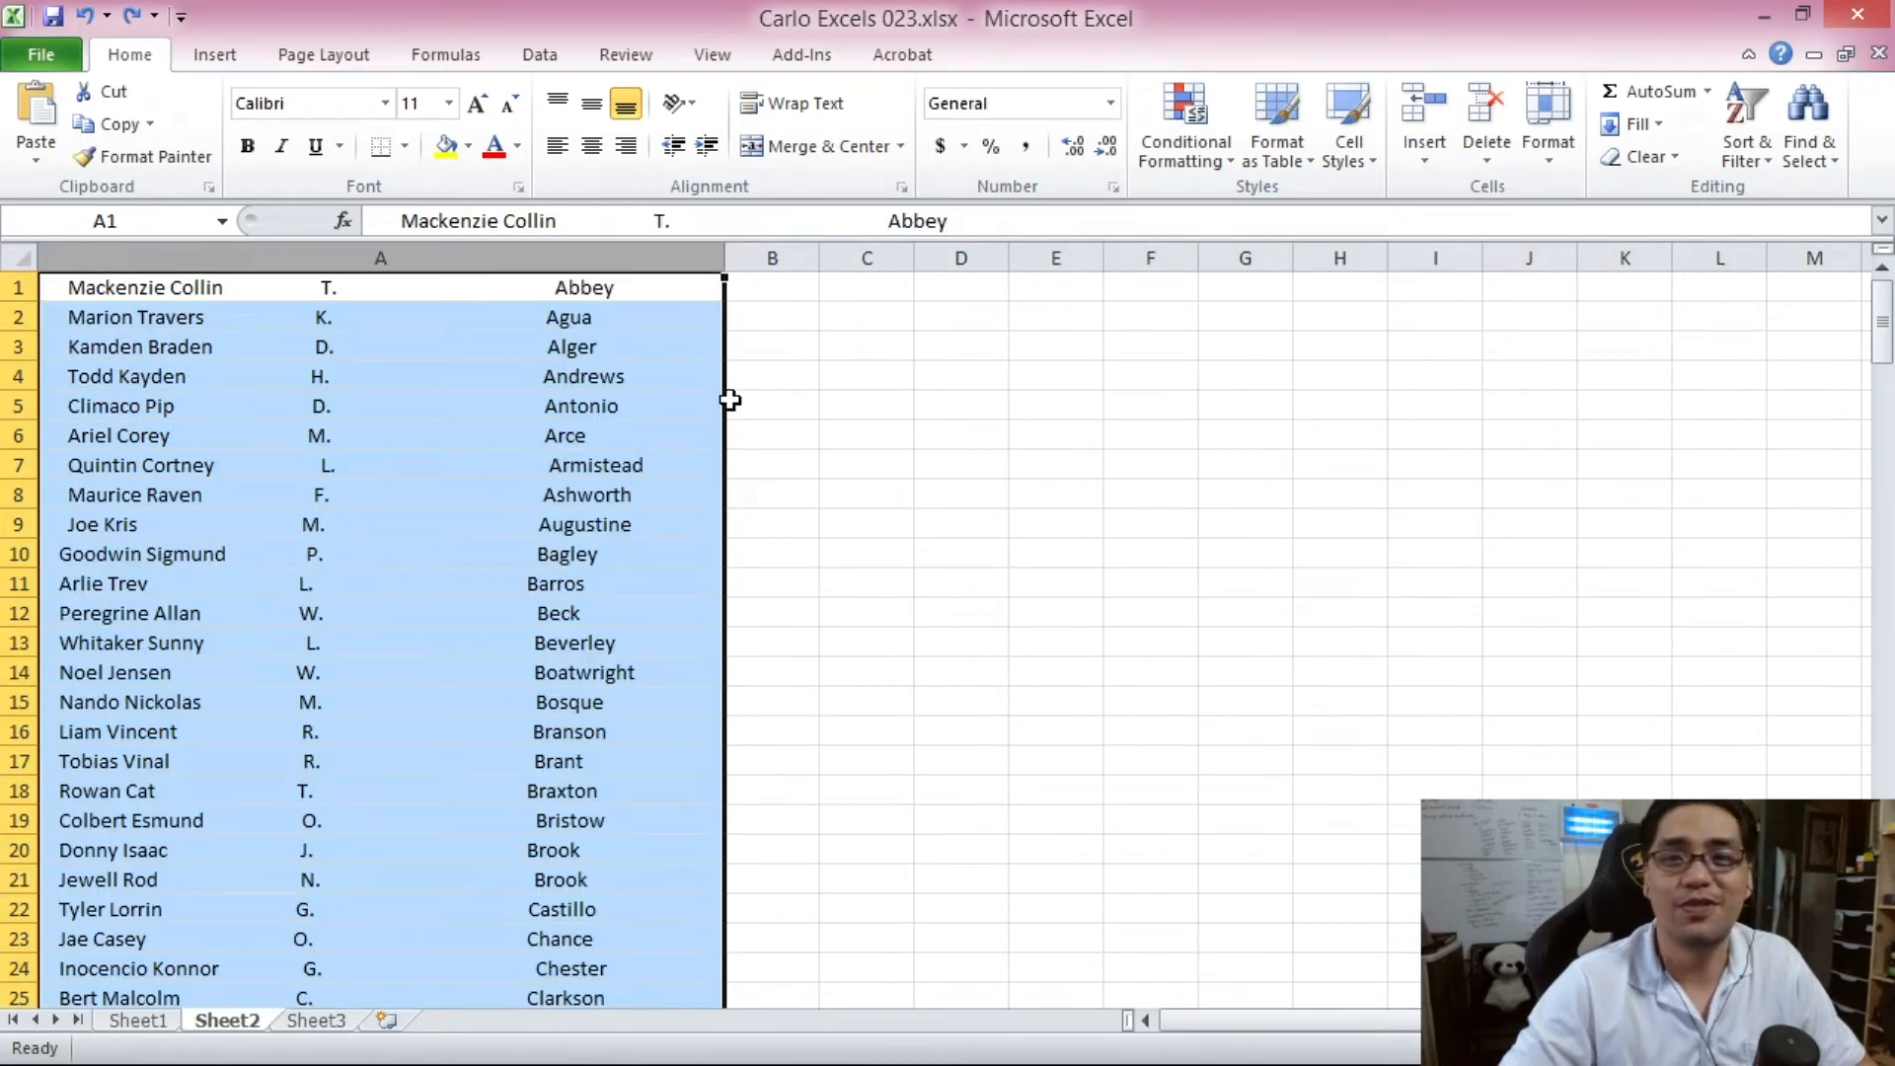
# Examine the leading spaces and the wide gaps between the name parts in A1 and leave the cell unedited
pyautogui.click(624, 311)
pyautogui.click(607, 287)
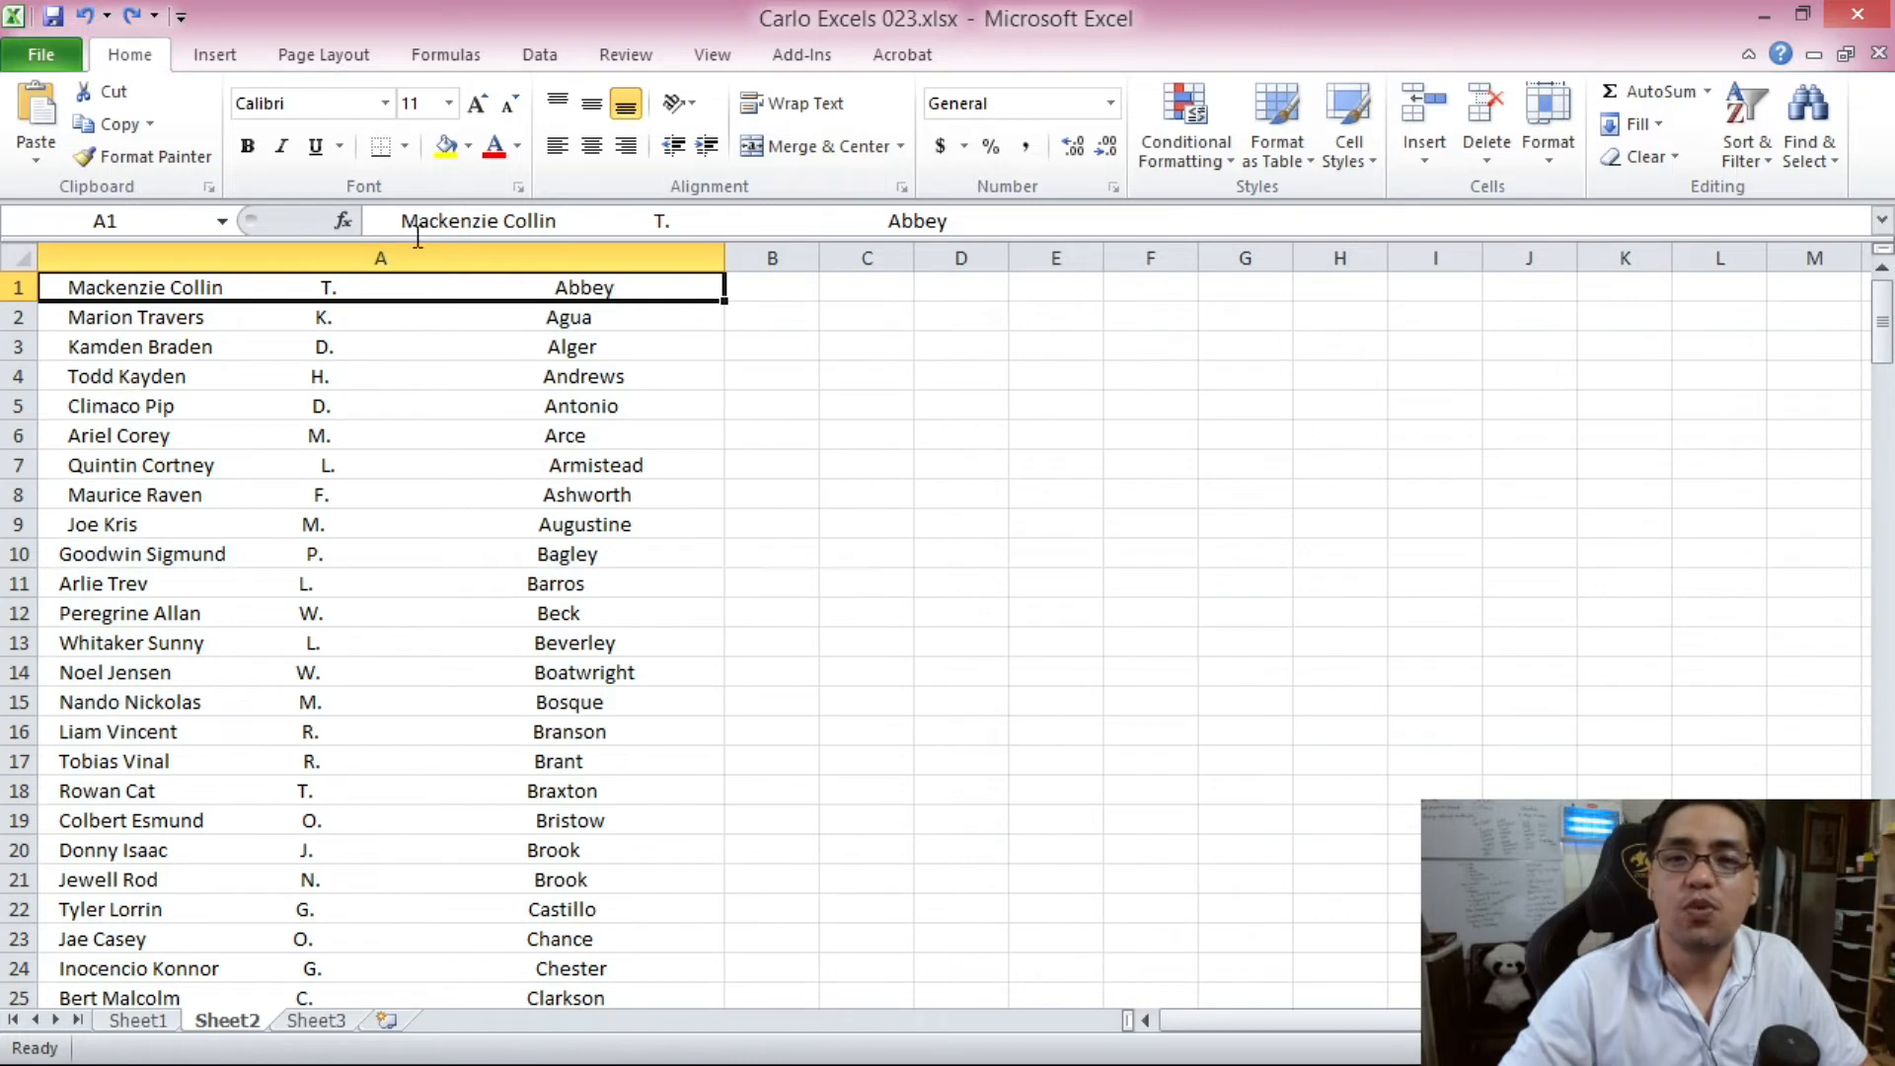
pyautogui.moveTo(401, 220); pyautogui.dragTo(379, 220)
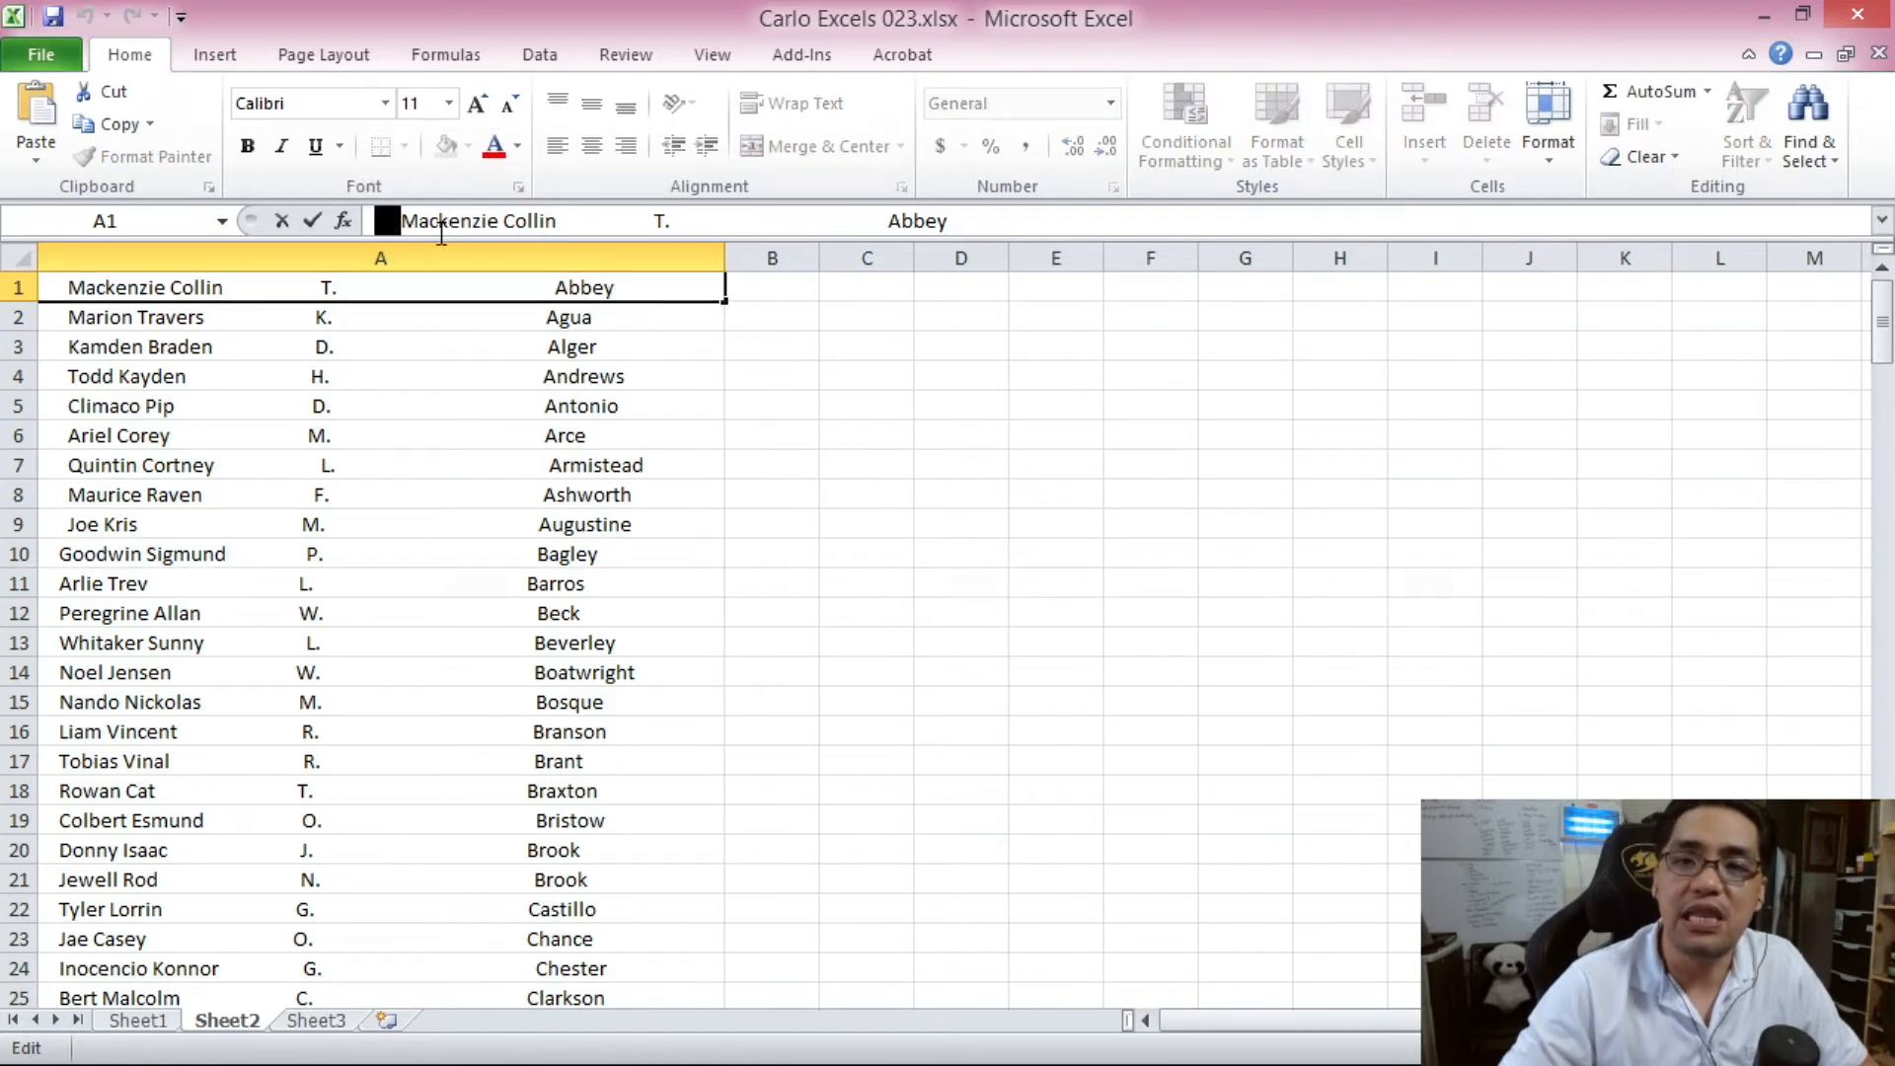
pyautogui.click(558, 222)
pyautogui.moveTo(559, 221); pyautogui.dragTo(900, 221)
pyautogui.click(955, 221)
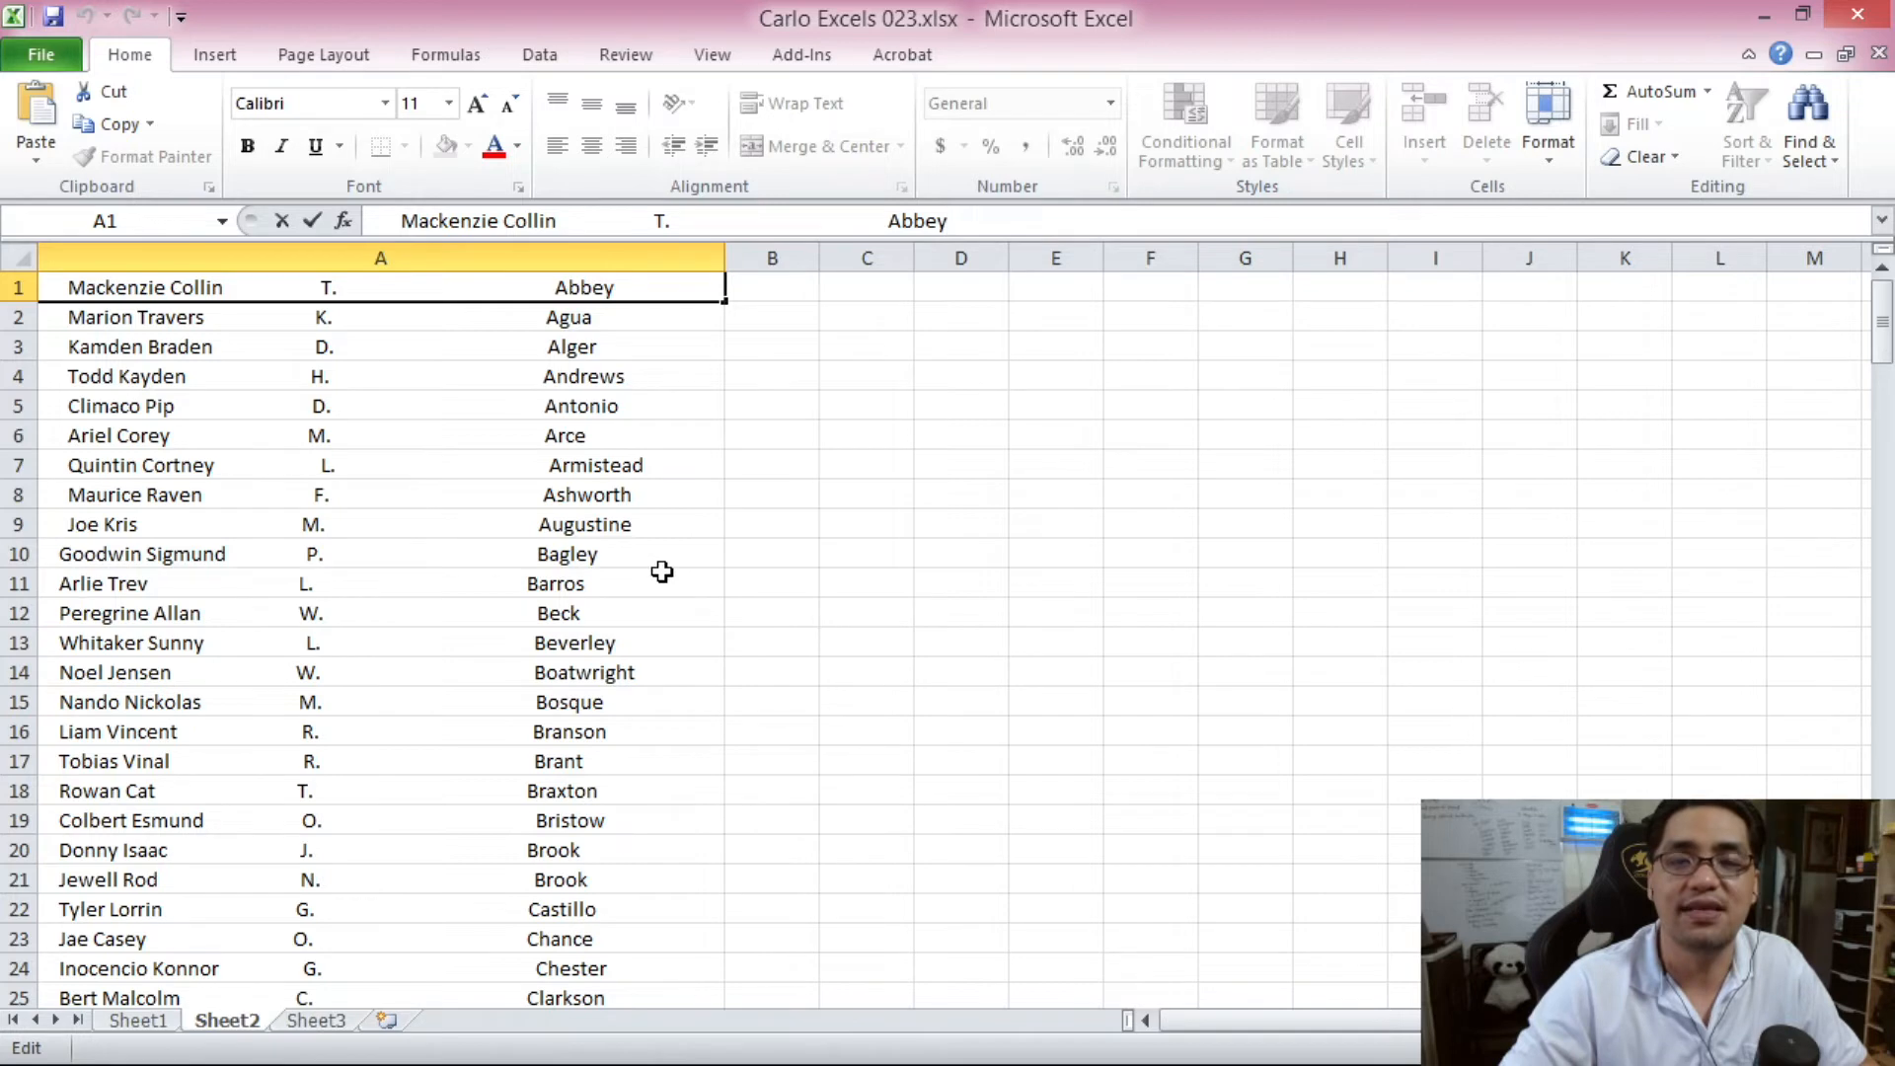
pyautogui.press('Tab')
pyautogui.click(429, 300)
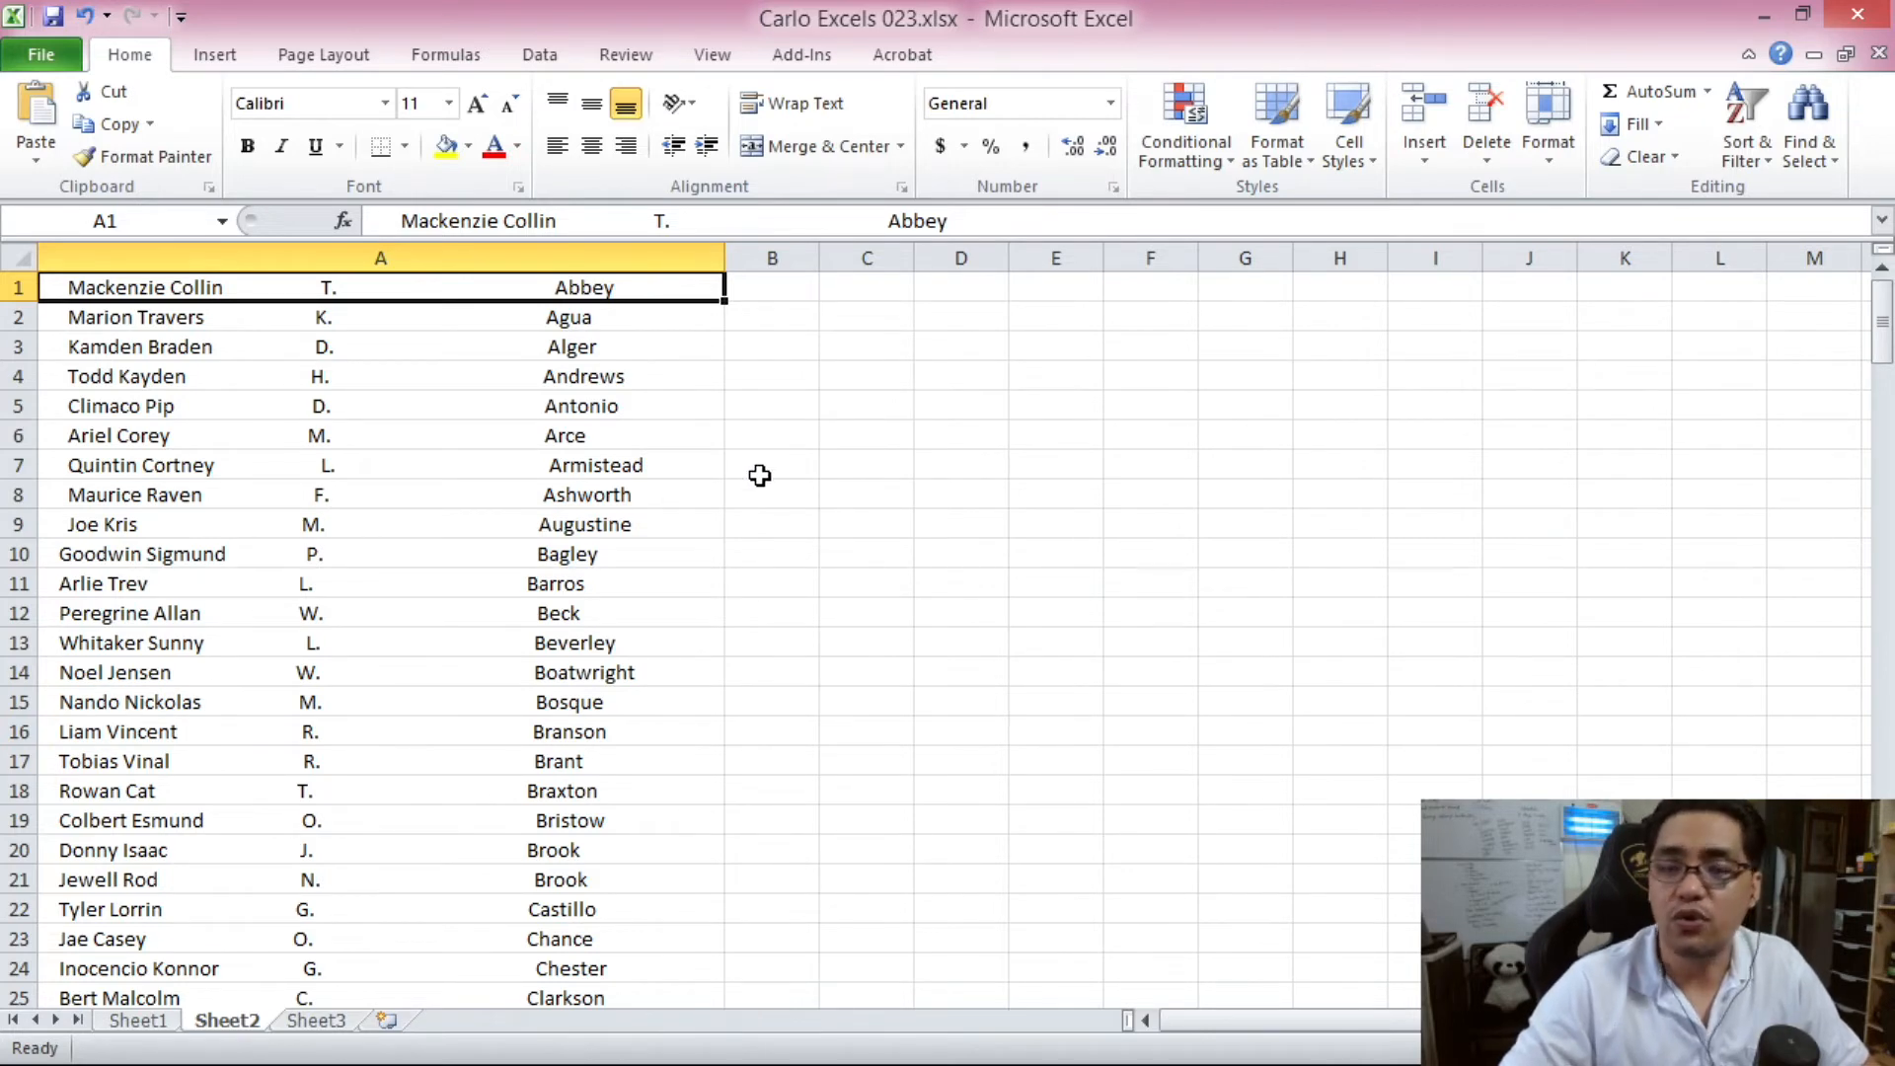
# Start a formula in B1 that strips the extra spaces from A1 with TRIM
pyautogui.click(792, 293)
pyautogui.write('=trim')
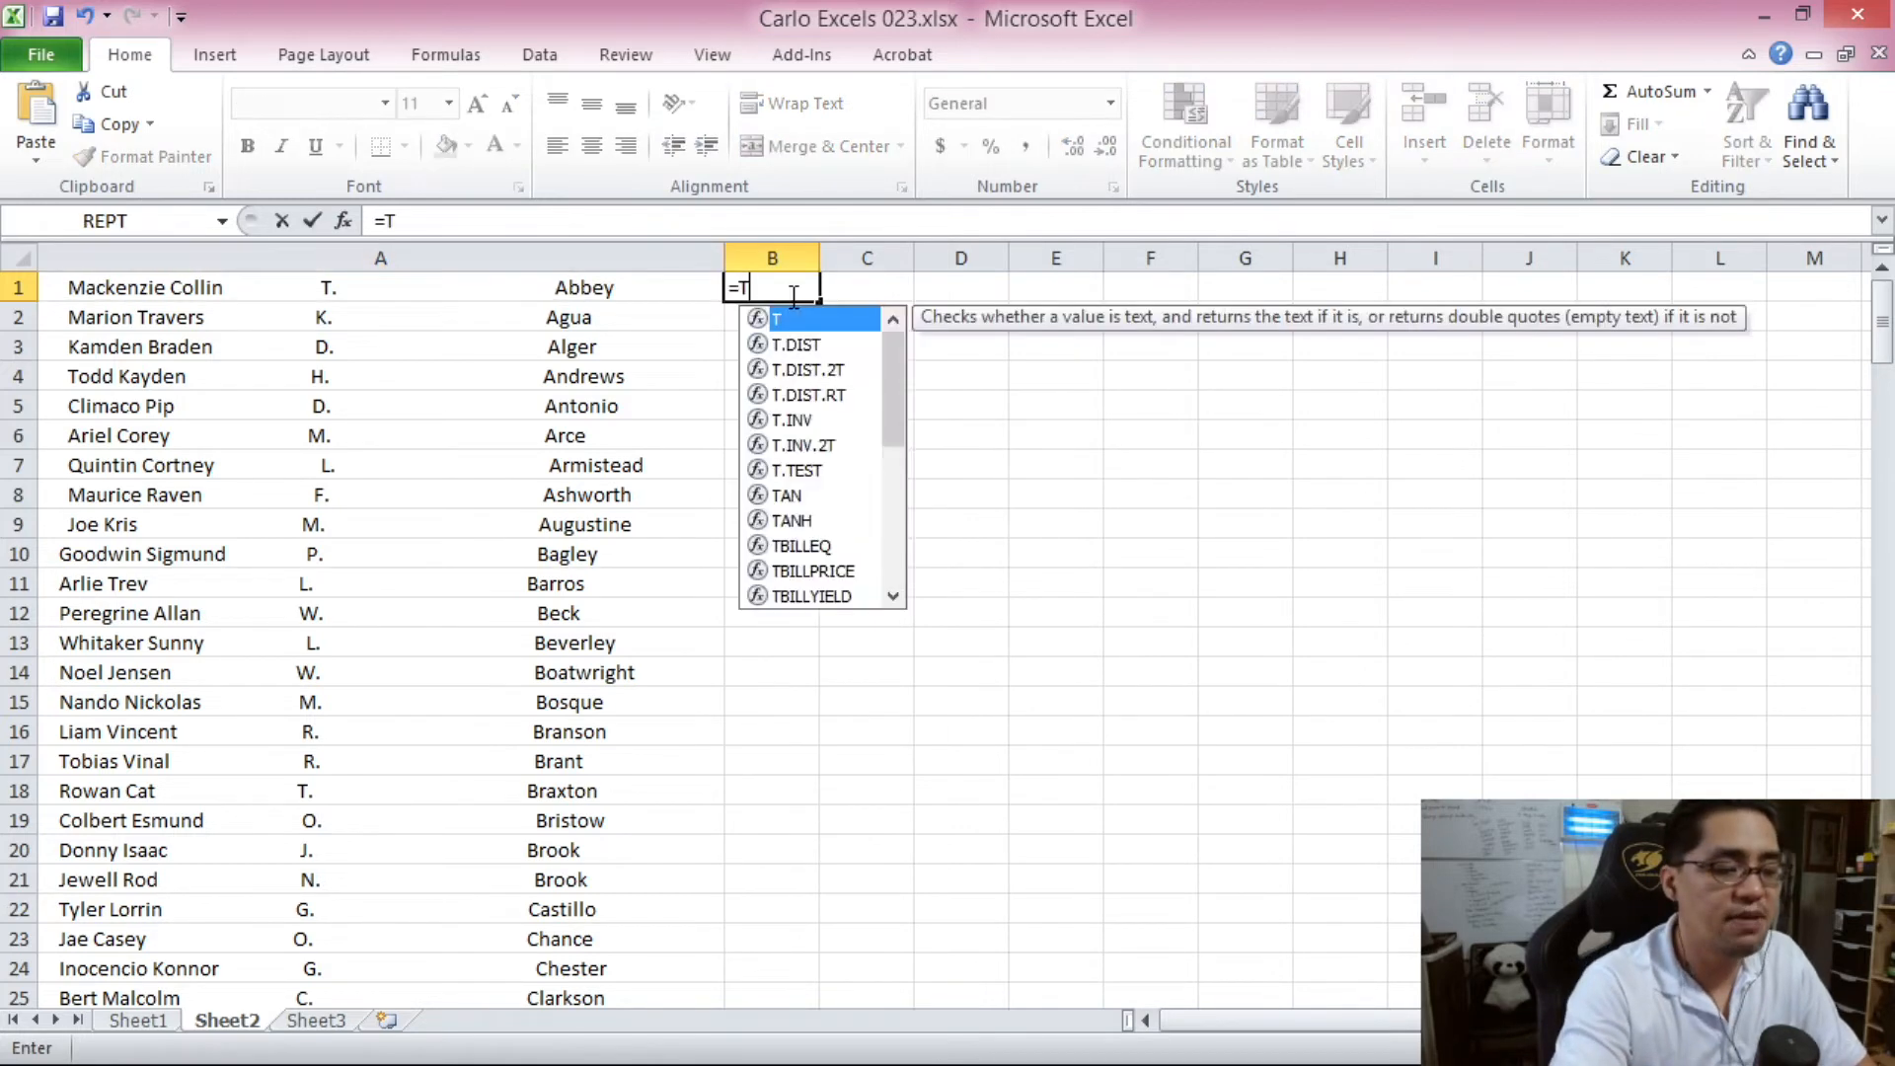
pyautogui.press('Tab')
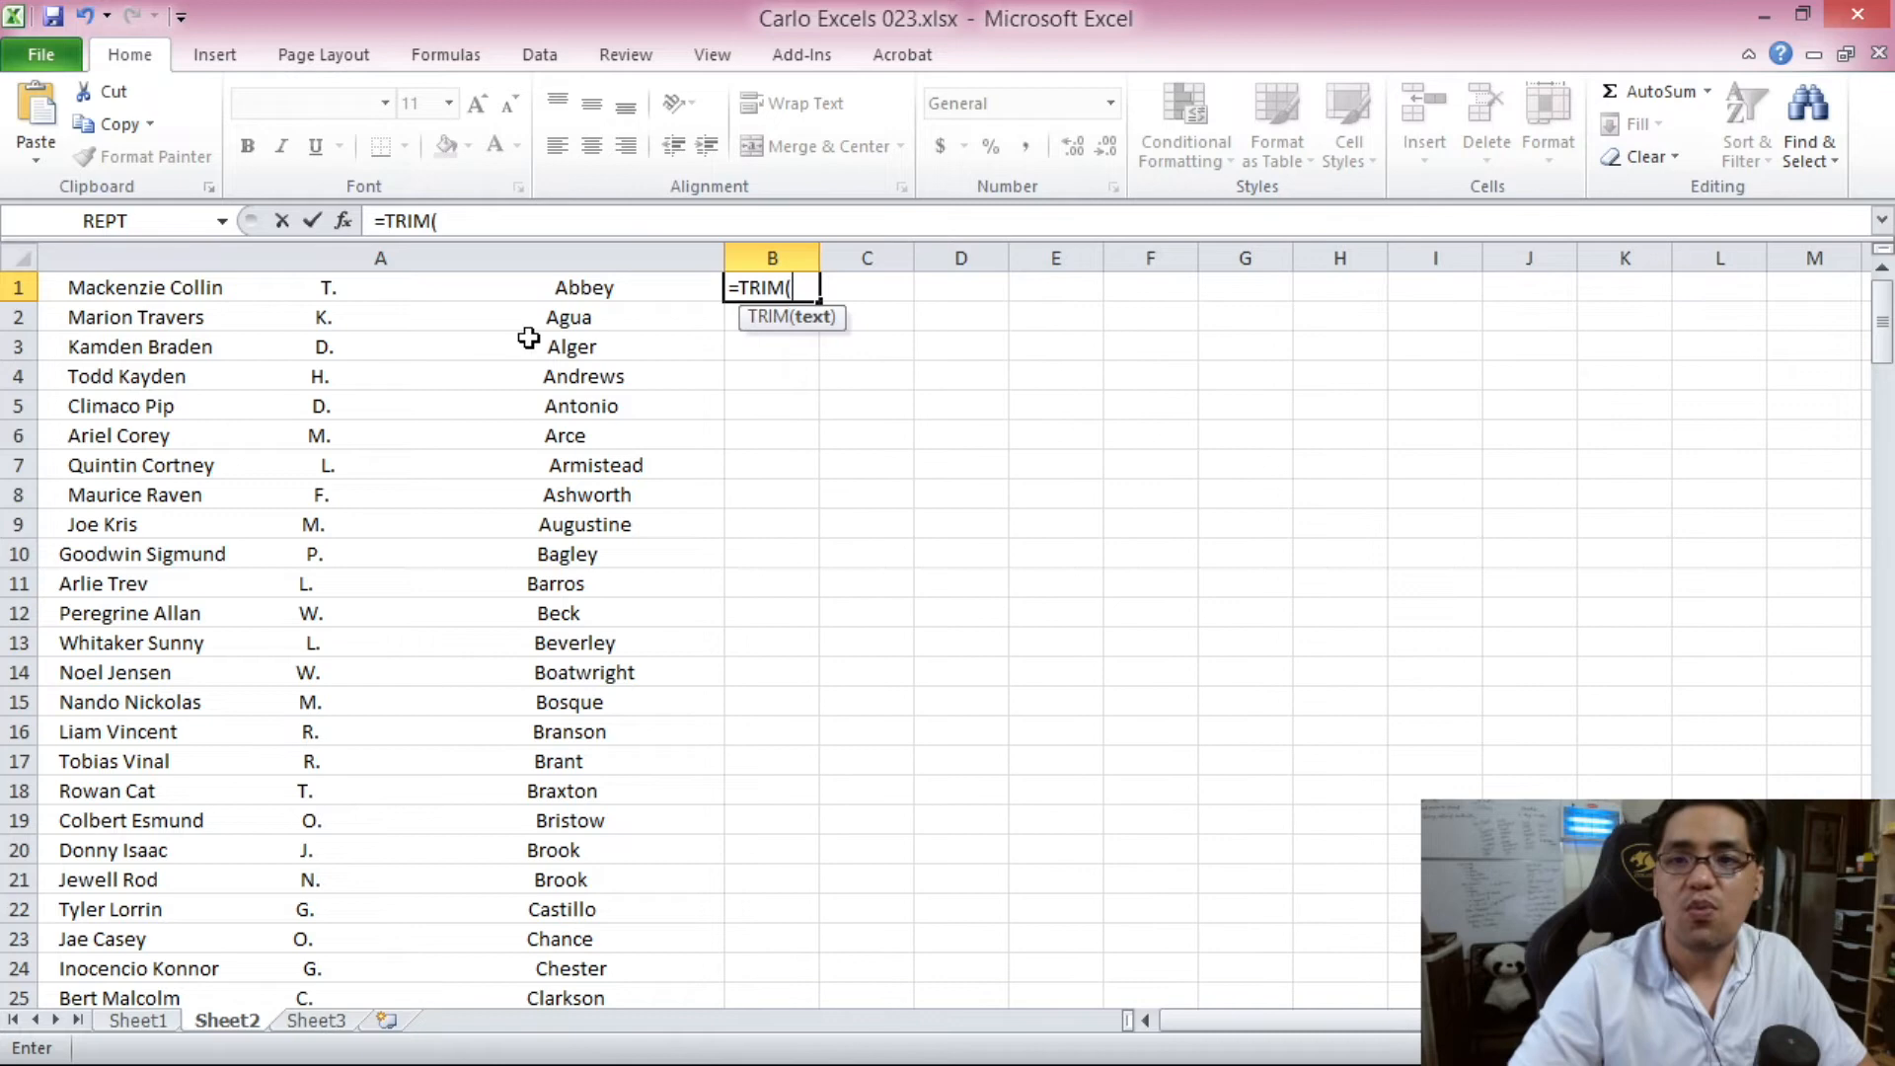
pyautogui.click(501, 293)
# Nest the TRIM formula in B1 inside UPPER so it reads =UPPER(TRIM(A1)), and enter it
pyautogui.click(497, 221)
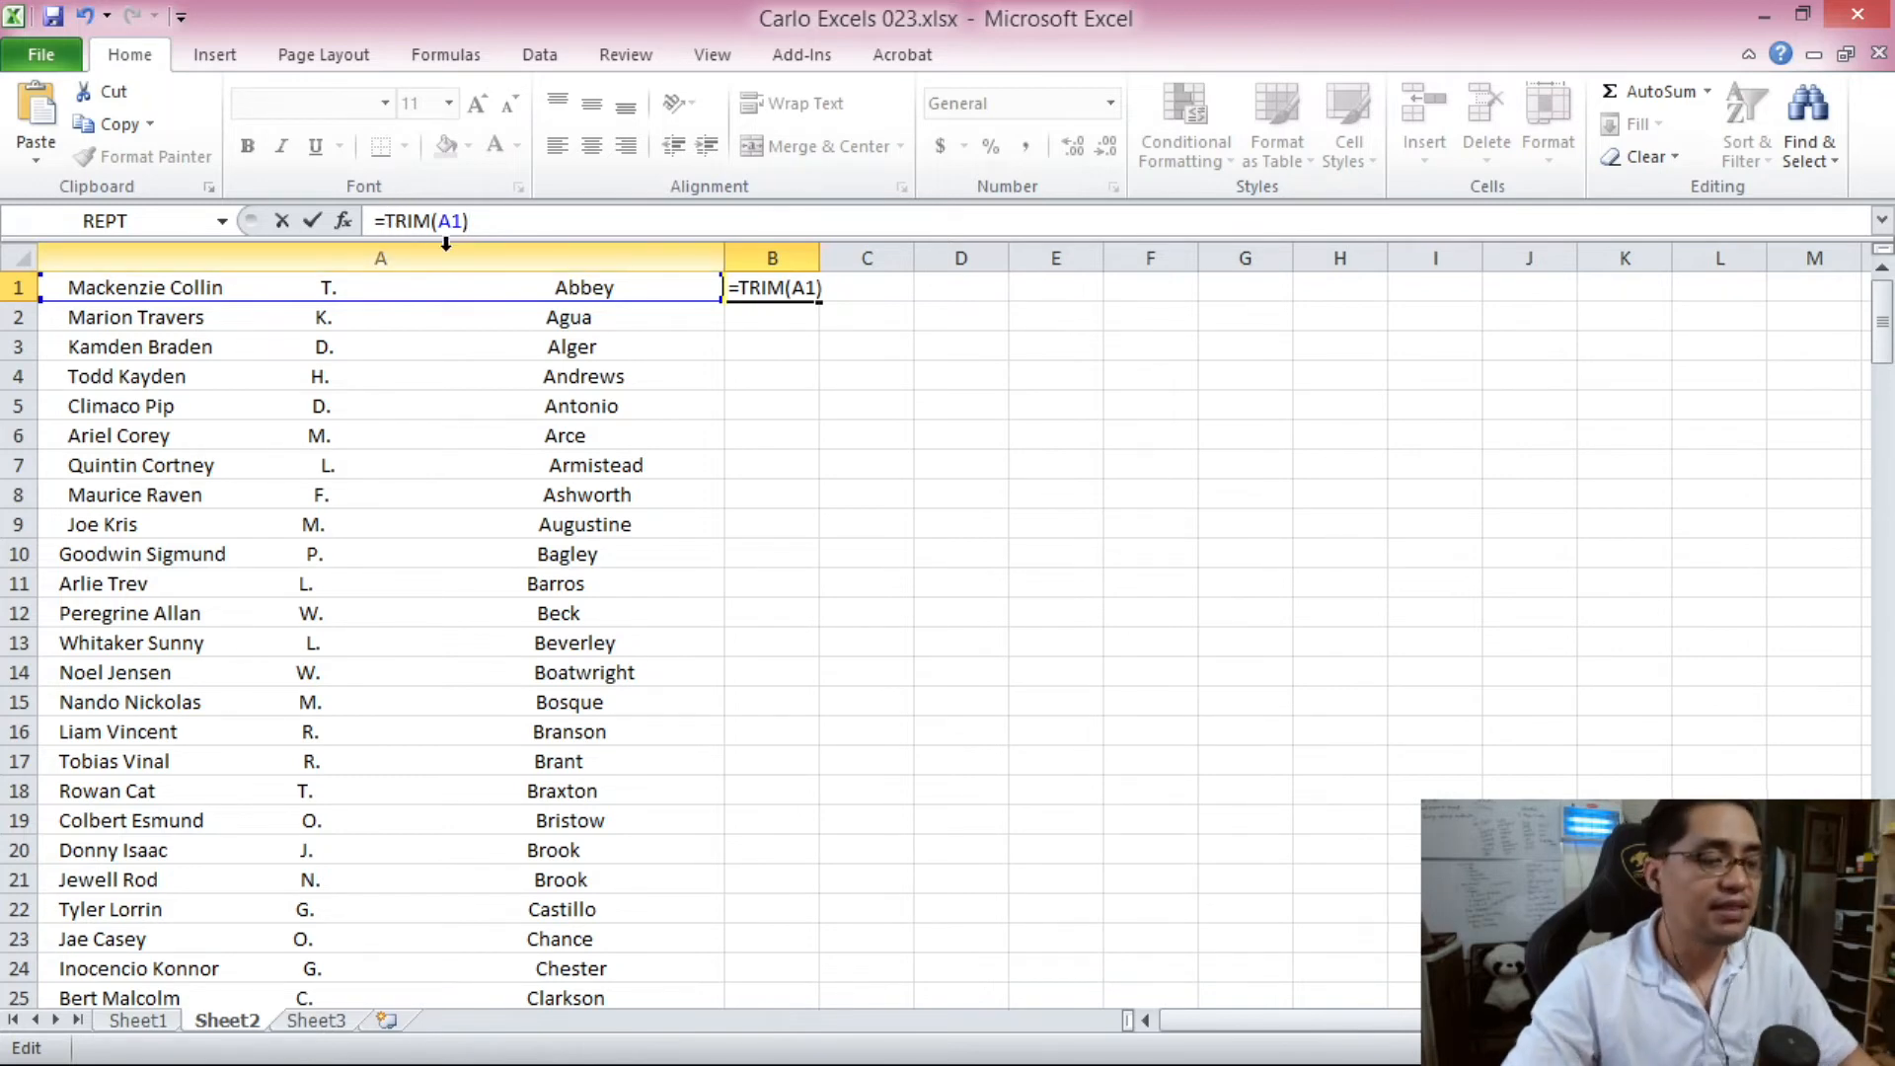
pyautogui.write('UPPER(')
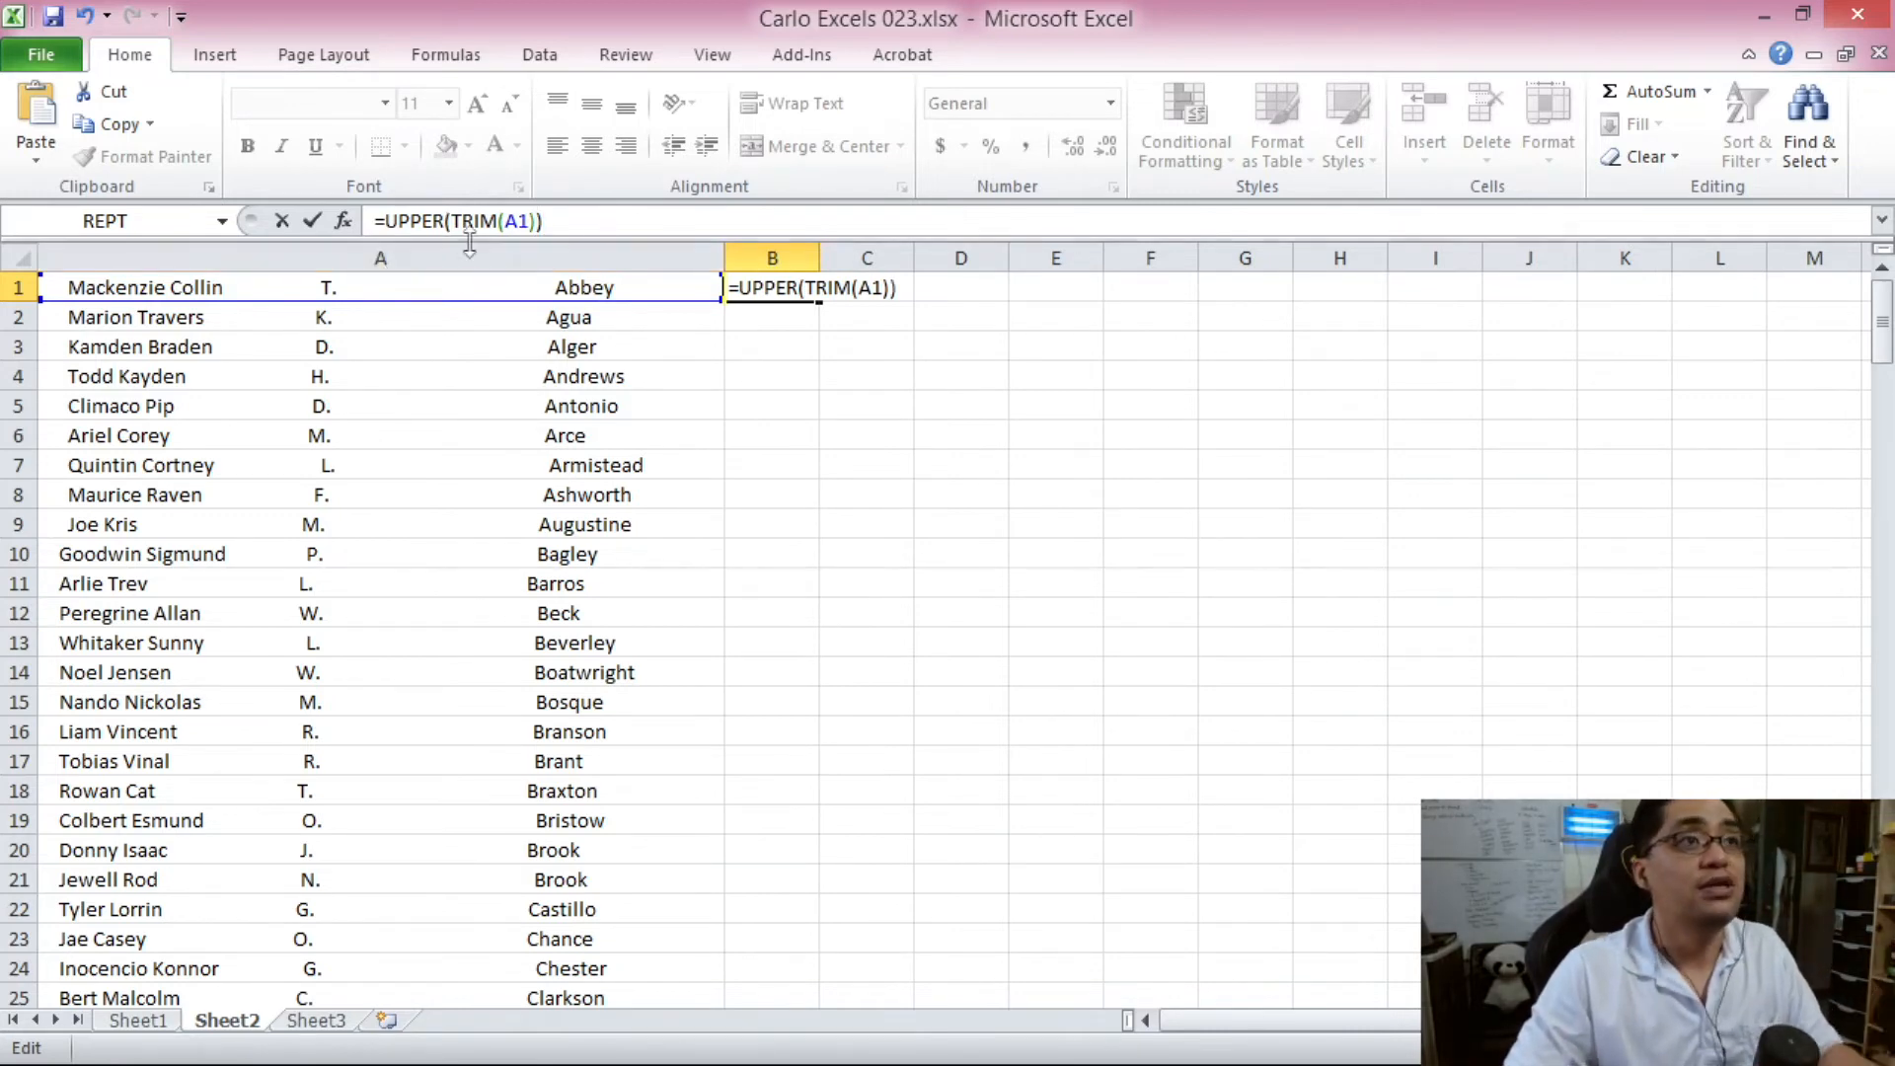
pyautogui.moveTo(457, 219); pyautogui.dragTo(536, 235)
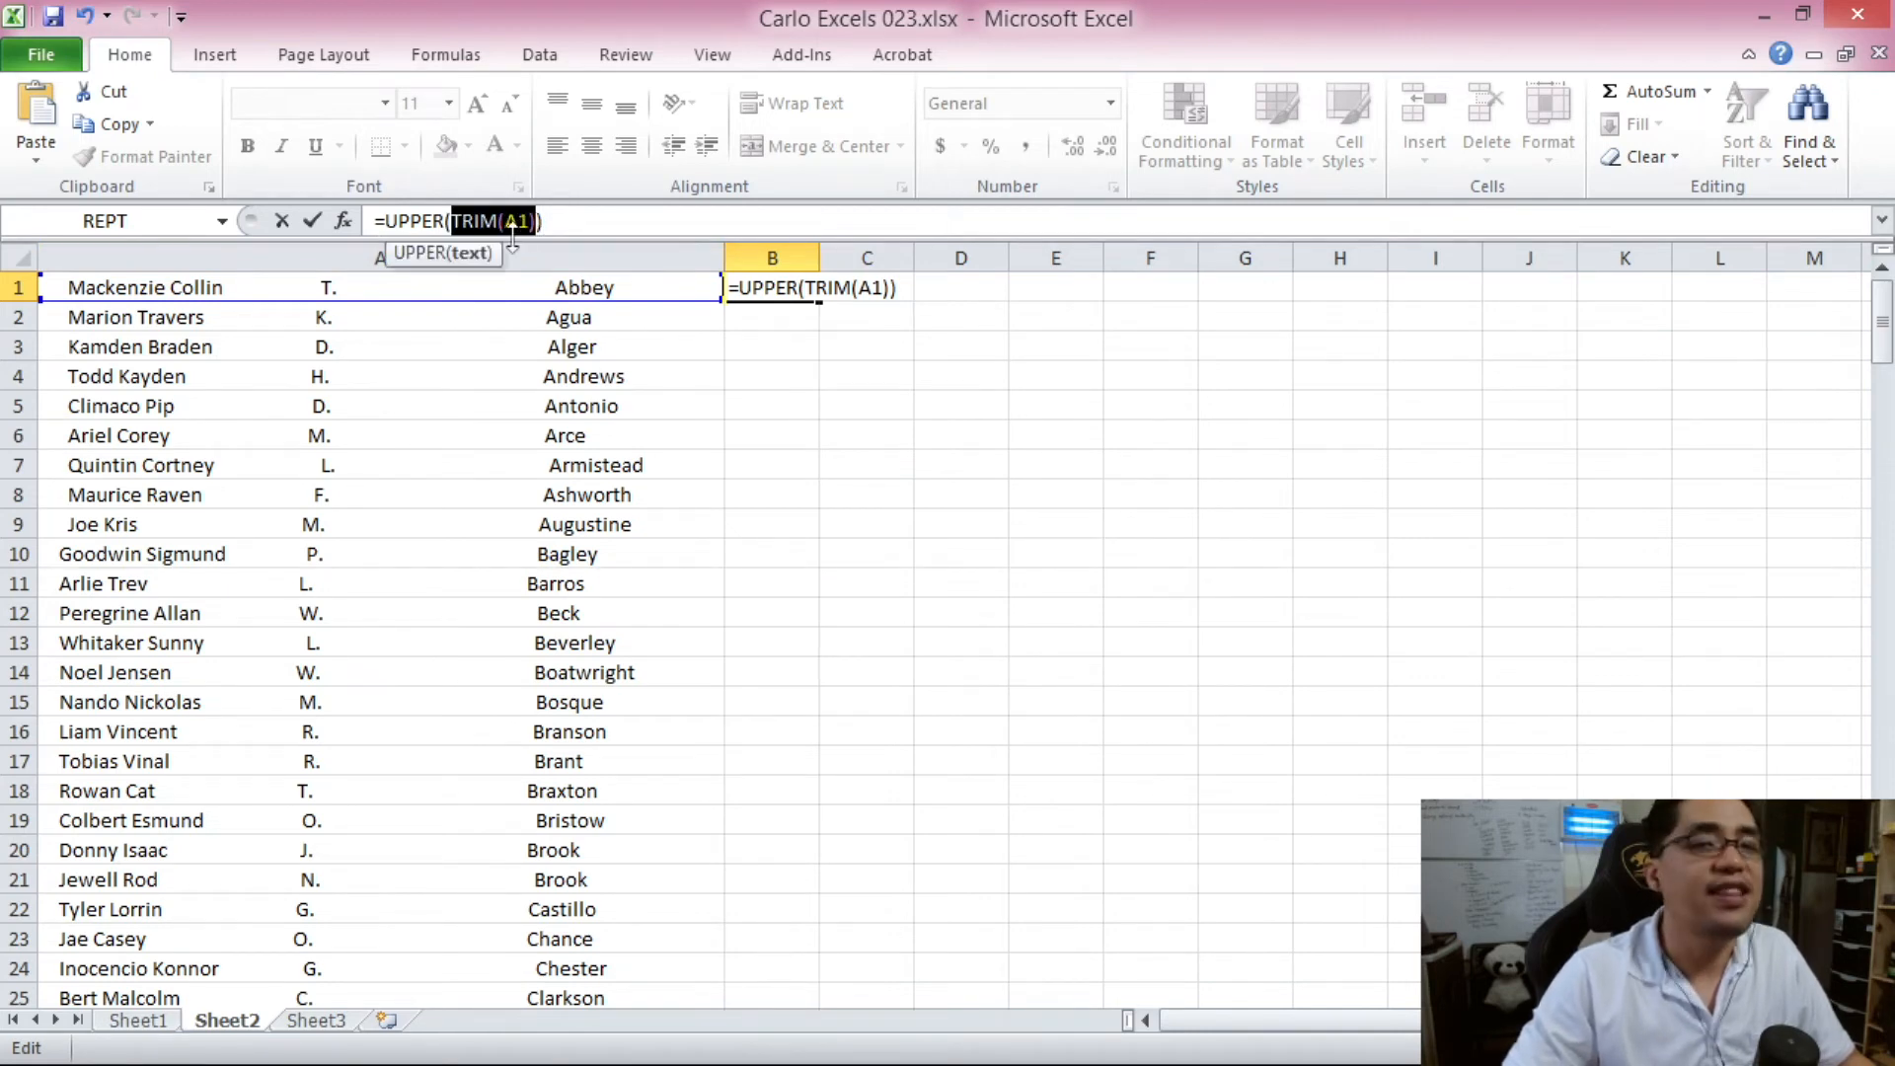
pyautogui.moveTo(384, 221); pyautogui.dragTo(449, 227)
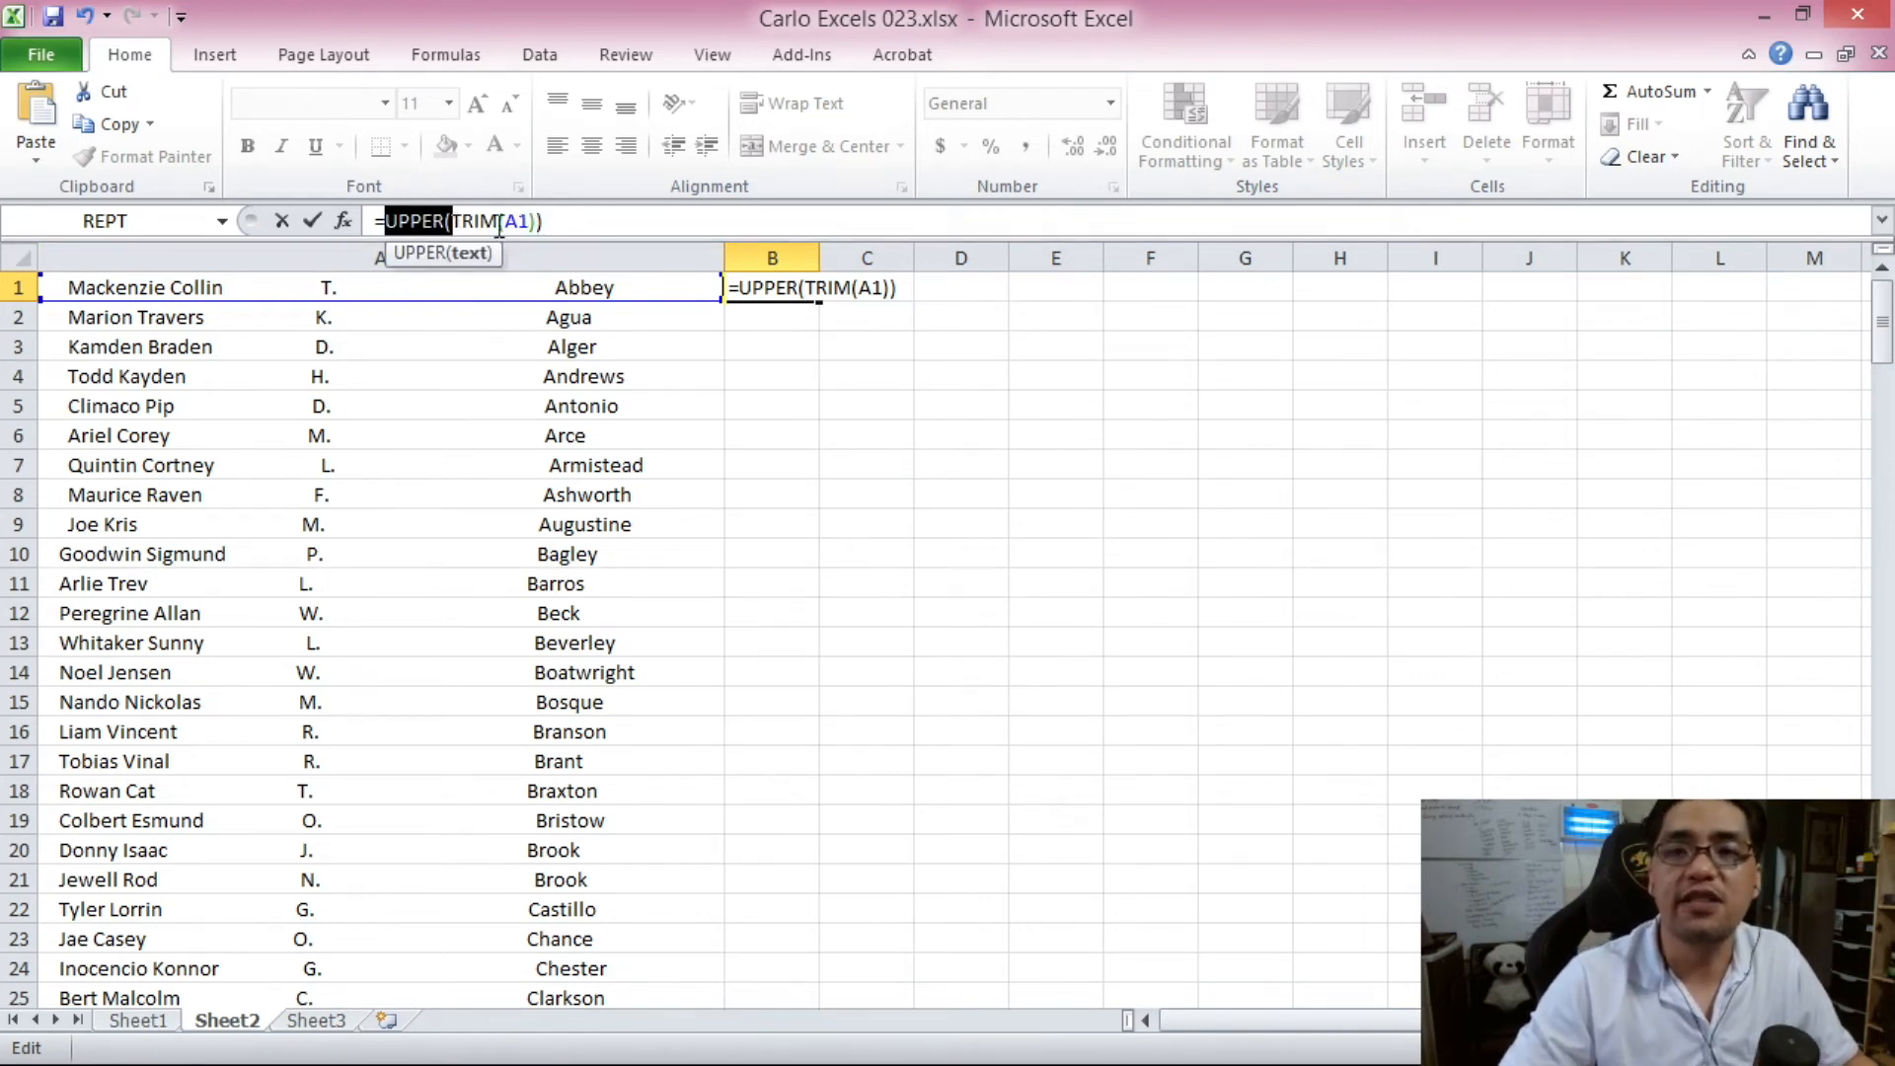
pyautogui.click(538, 220)
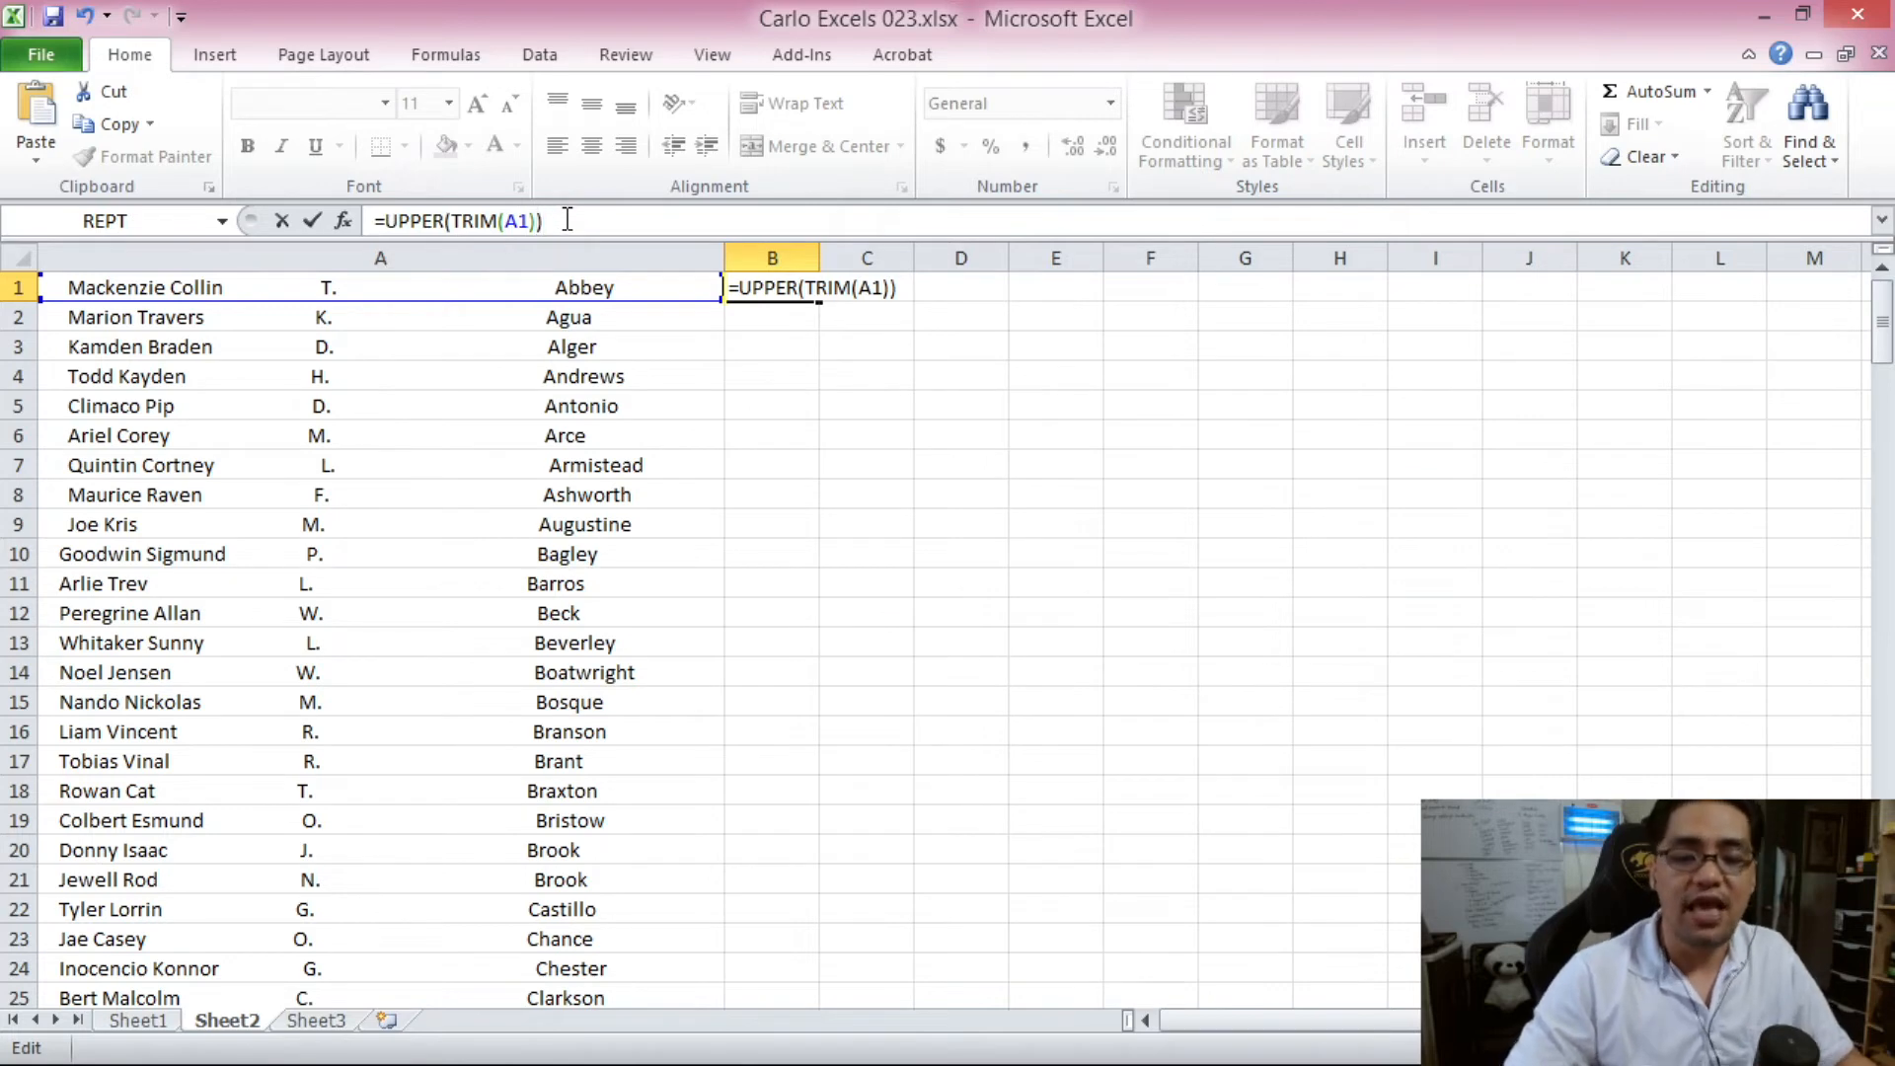
pyautogui.press('Return')
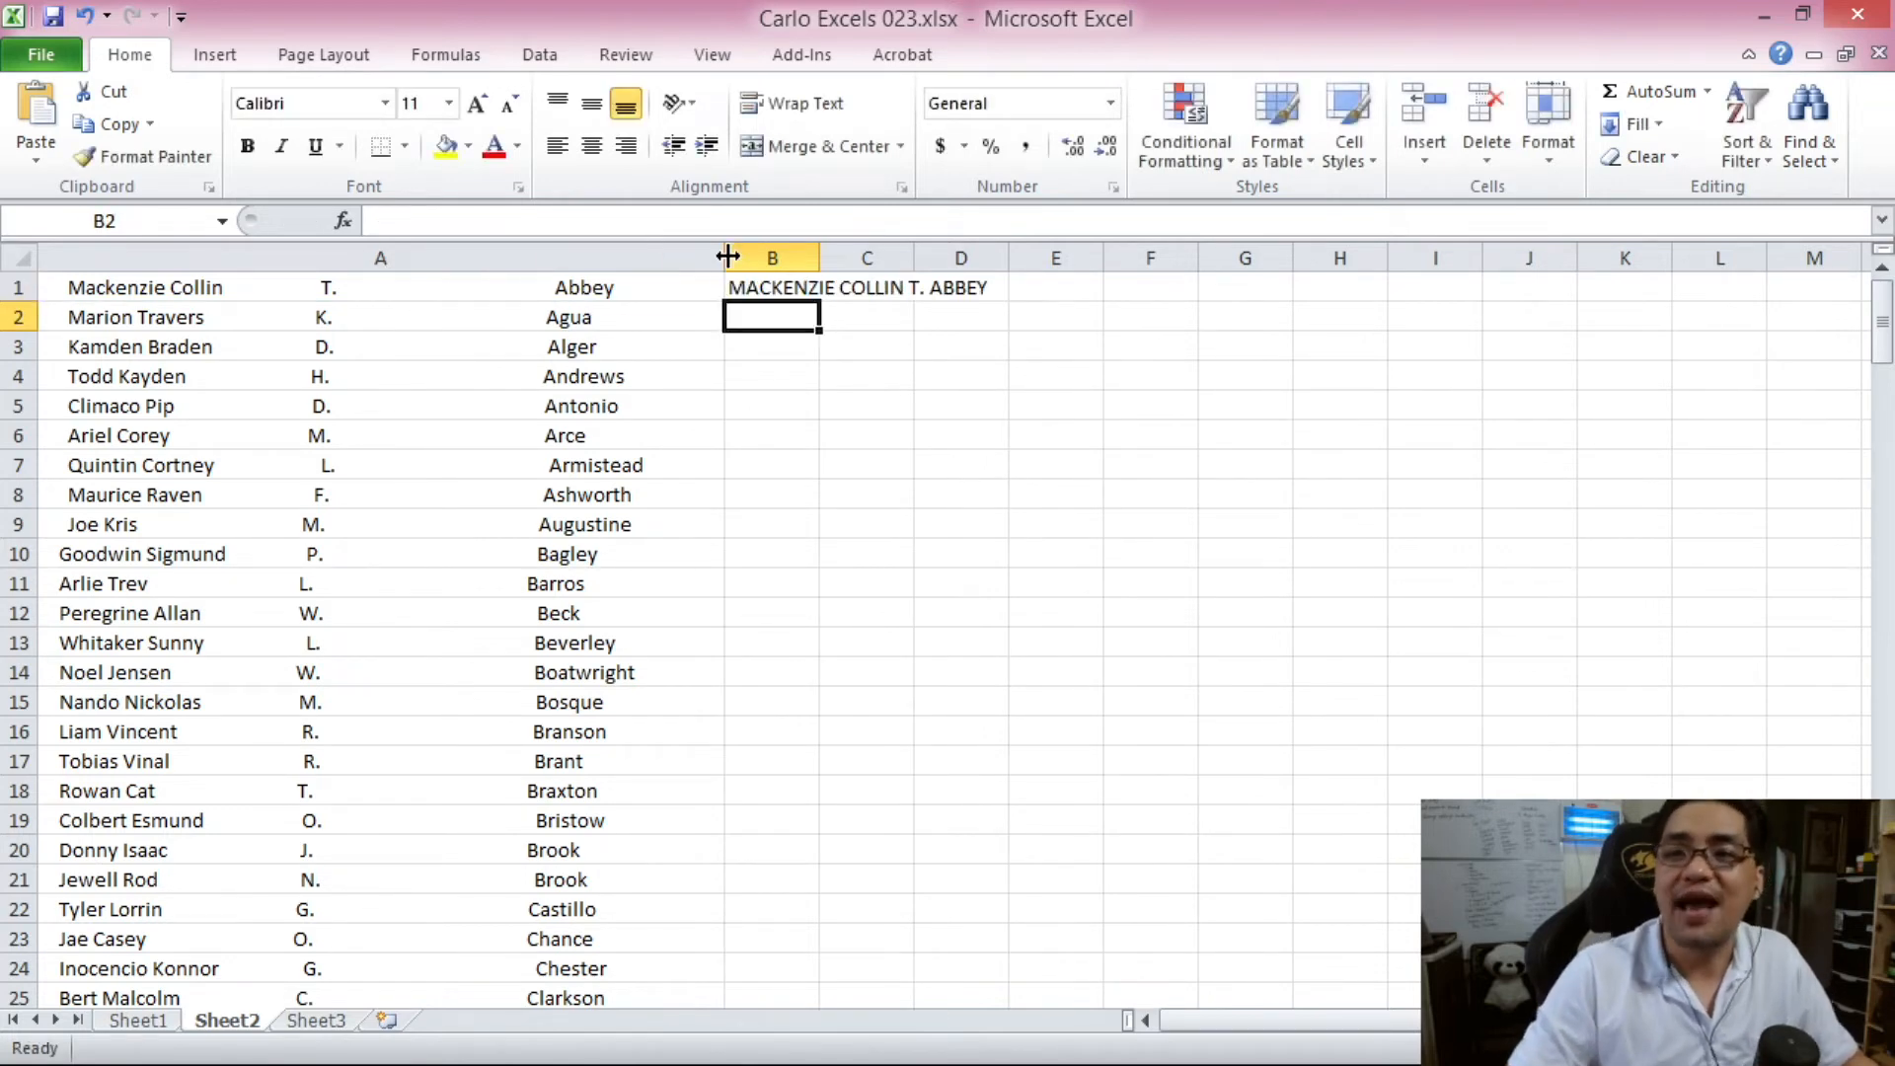
# Copy the =UPPER(TRIM(A1)) formula from B1 down the whole range B1:B200
pyautogui.click(765, 287)
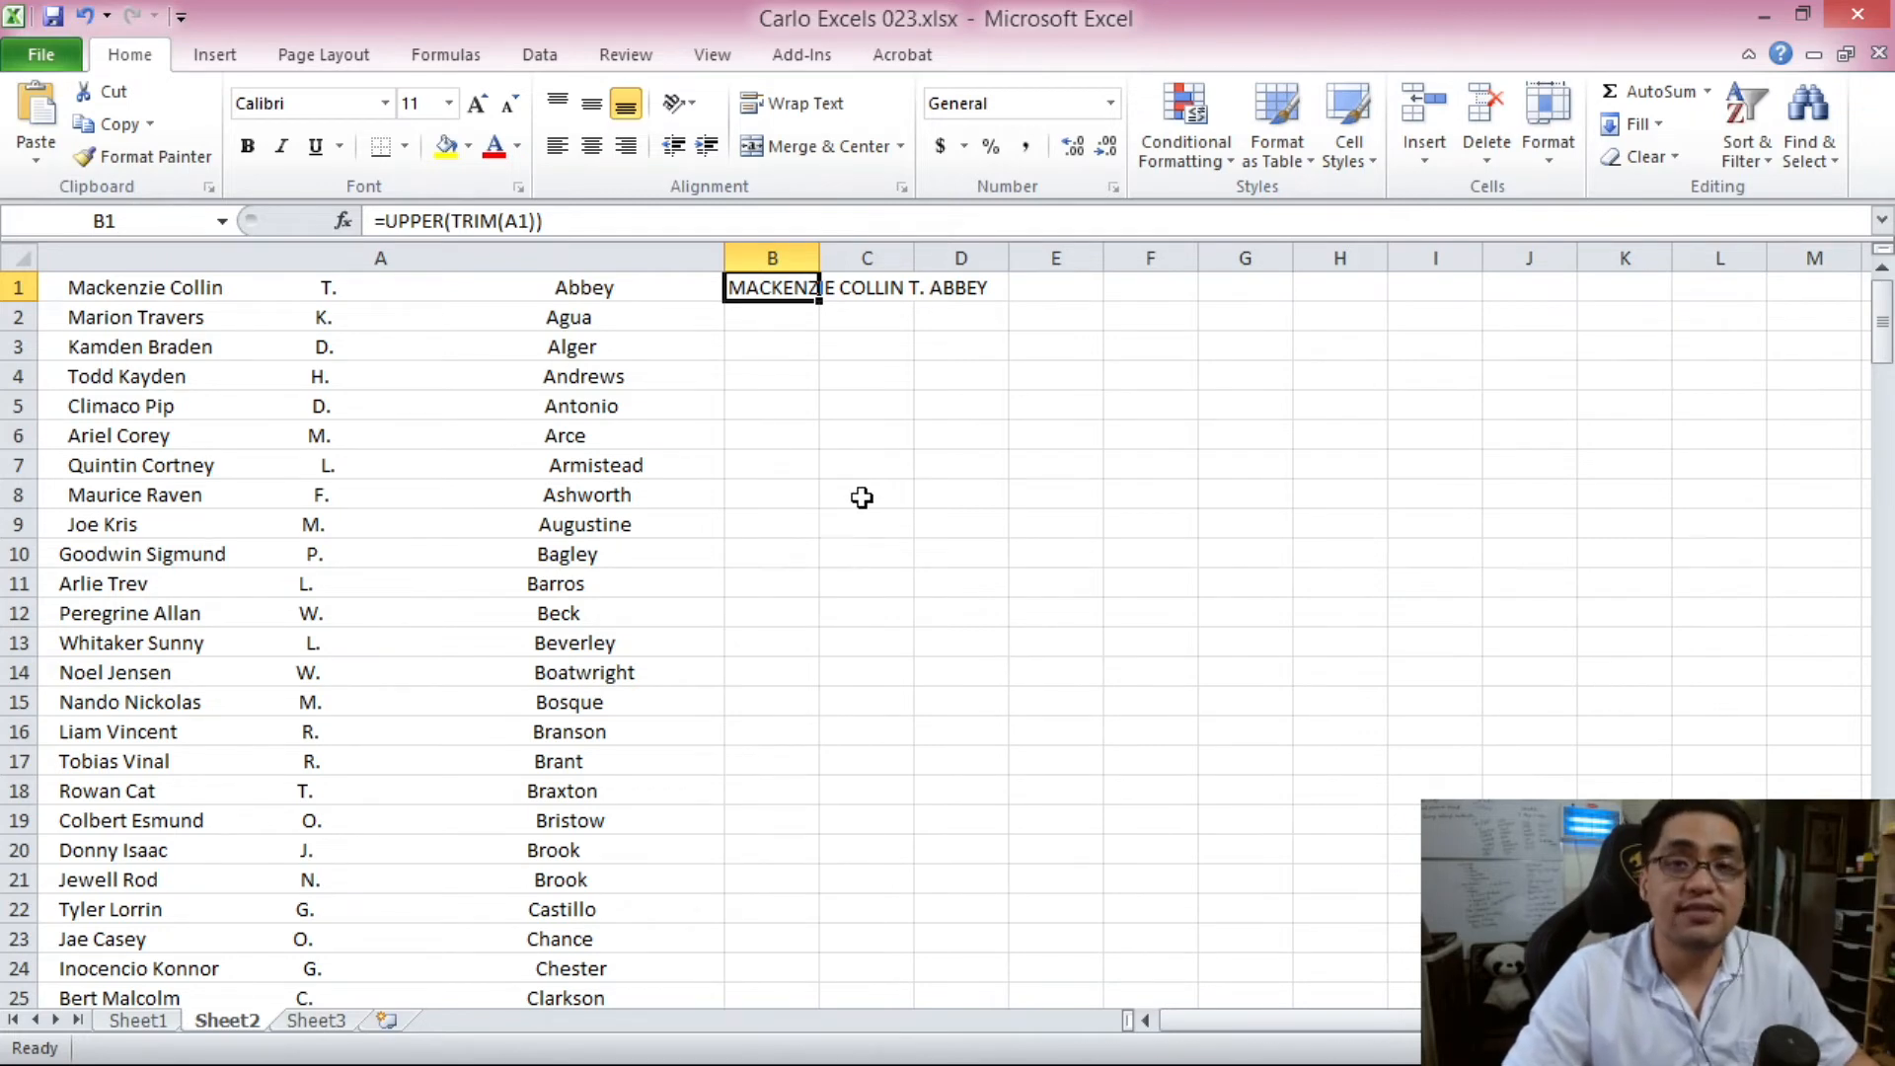
pyautogui.hotkey('ctrl', 'c')
pyautogui.moveTo(1883, 326); pyautogui.dragTo(1893, 979)
pyautogui.keyDown('shift'); pyautogui.click(754, 966); pyautogui.keyUp('shift')
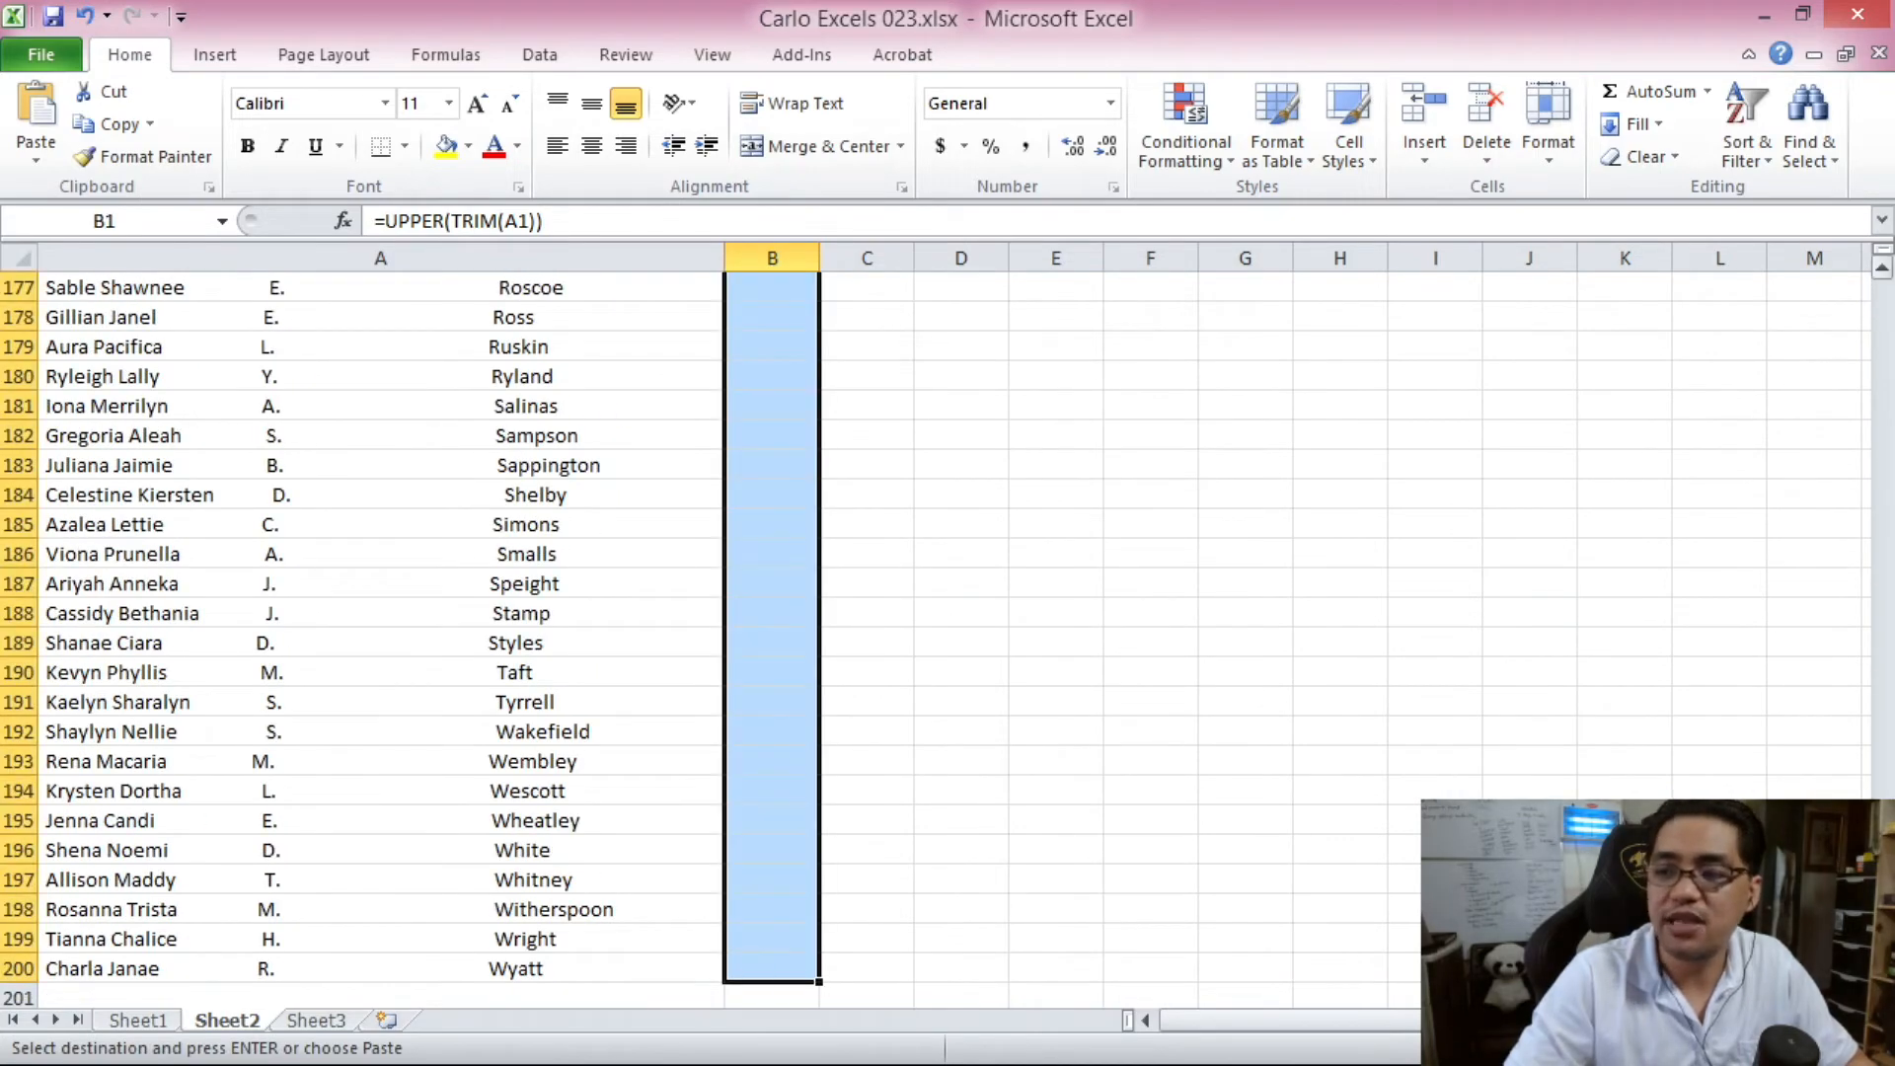
pyautogui.scroll(20, 903, 386)
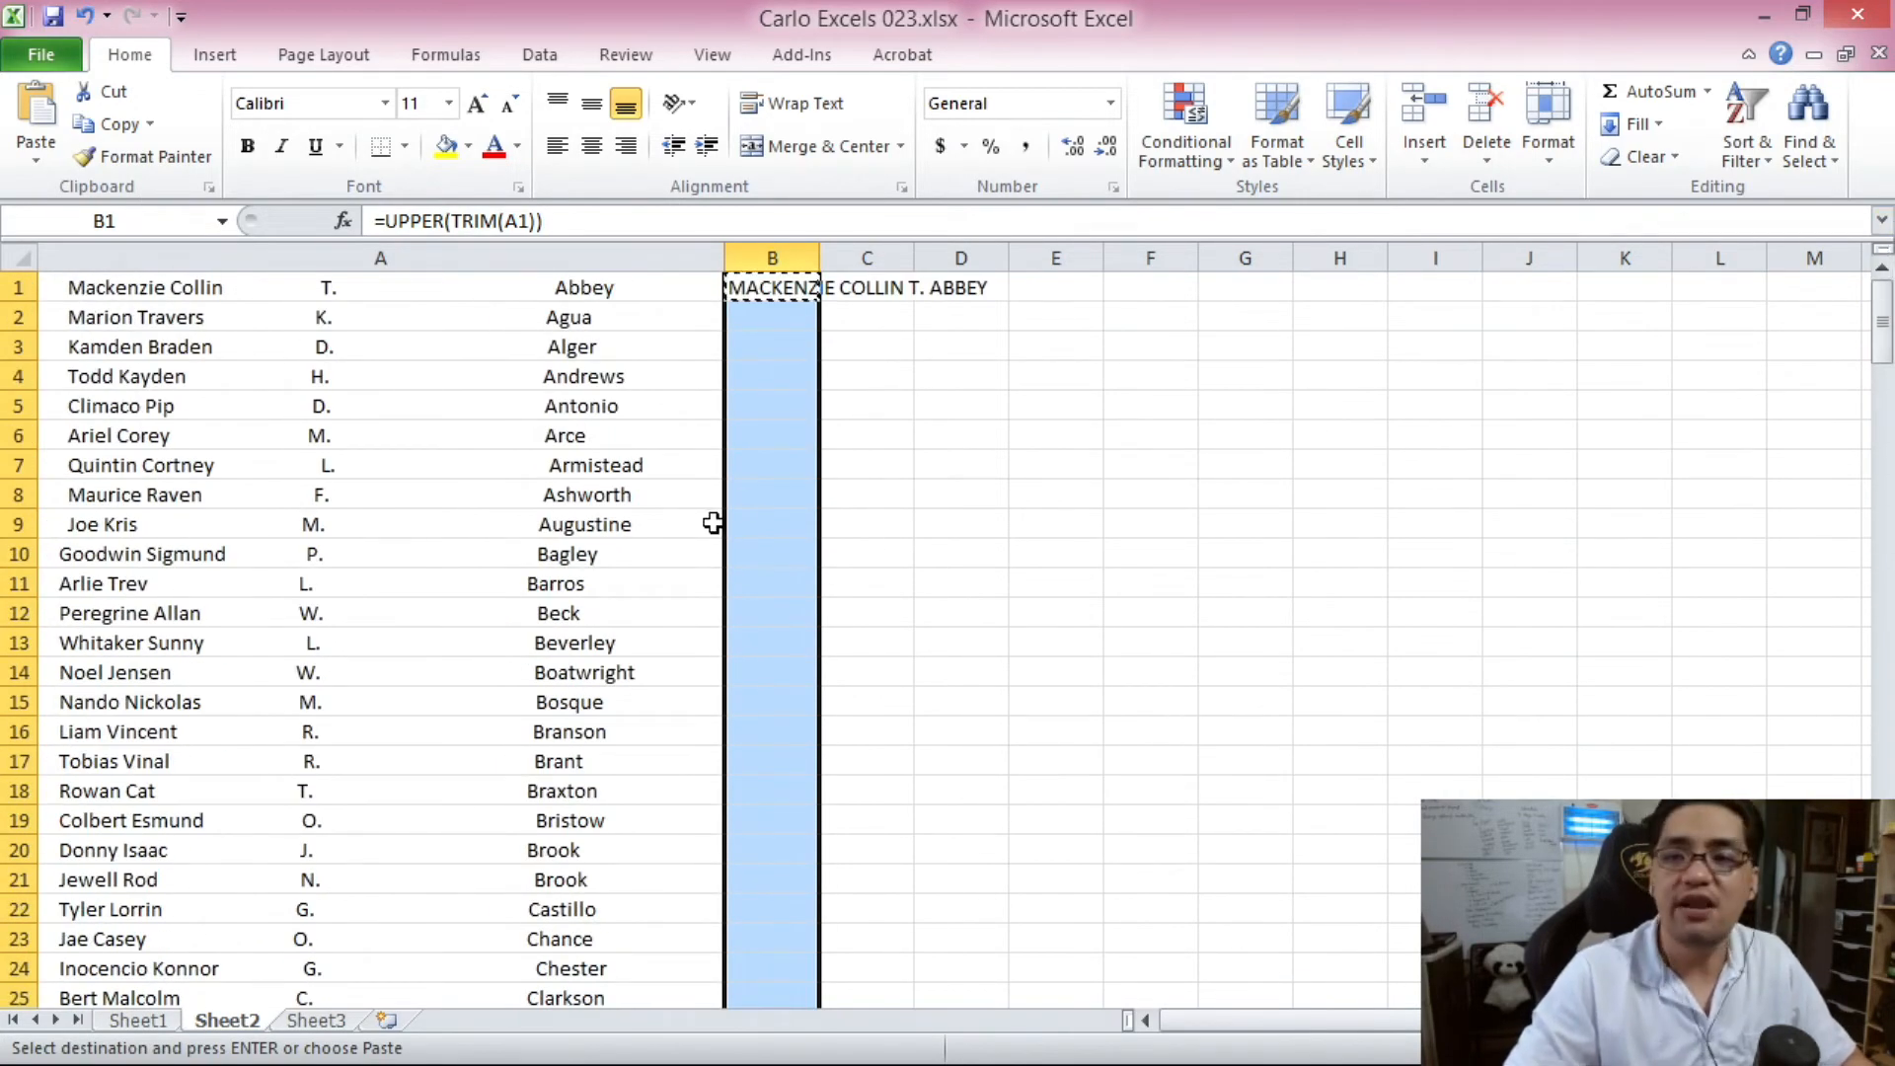
pyautogui.hotkey('ctrl', 'v')
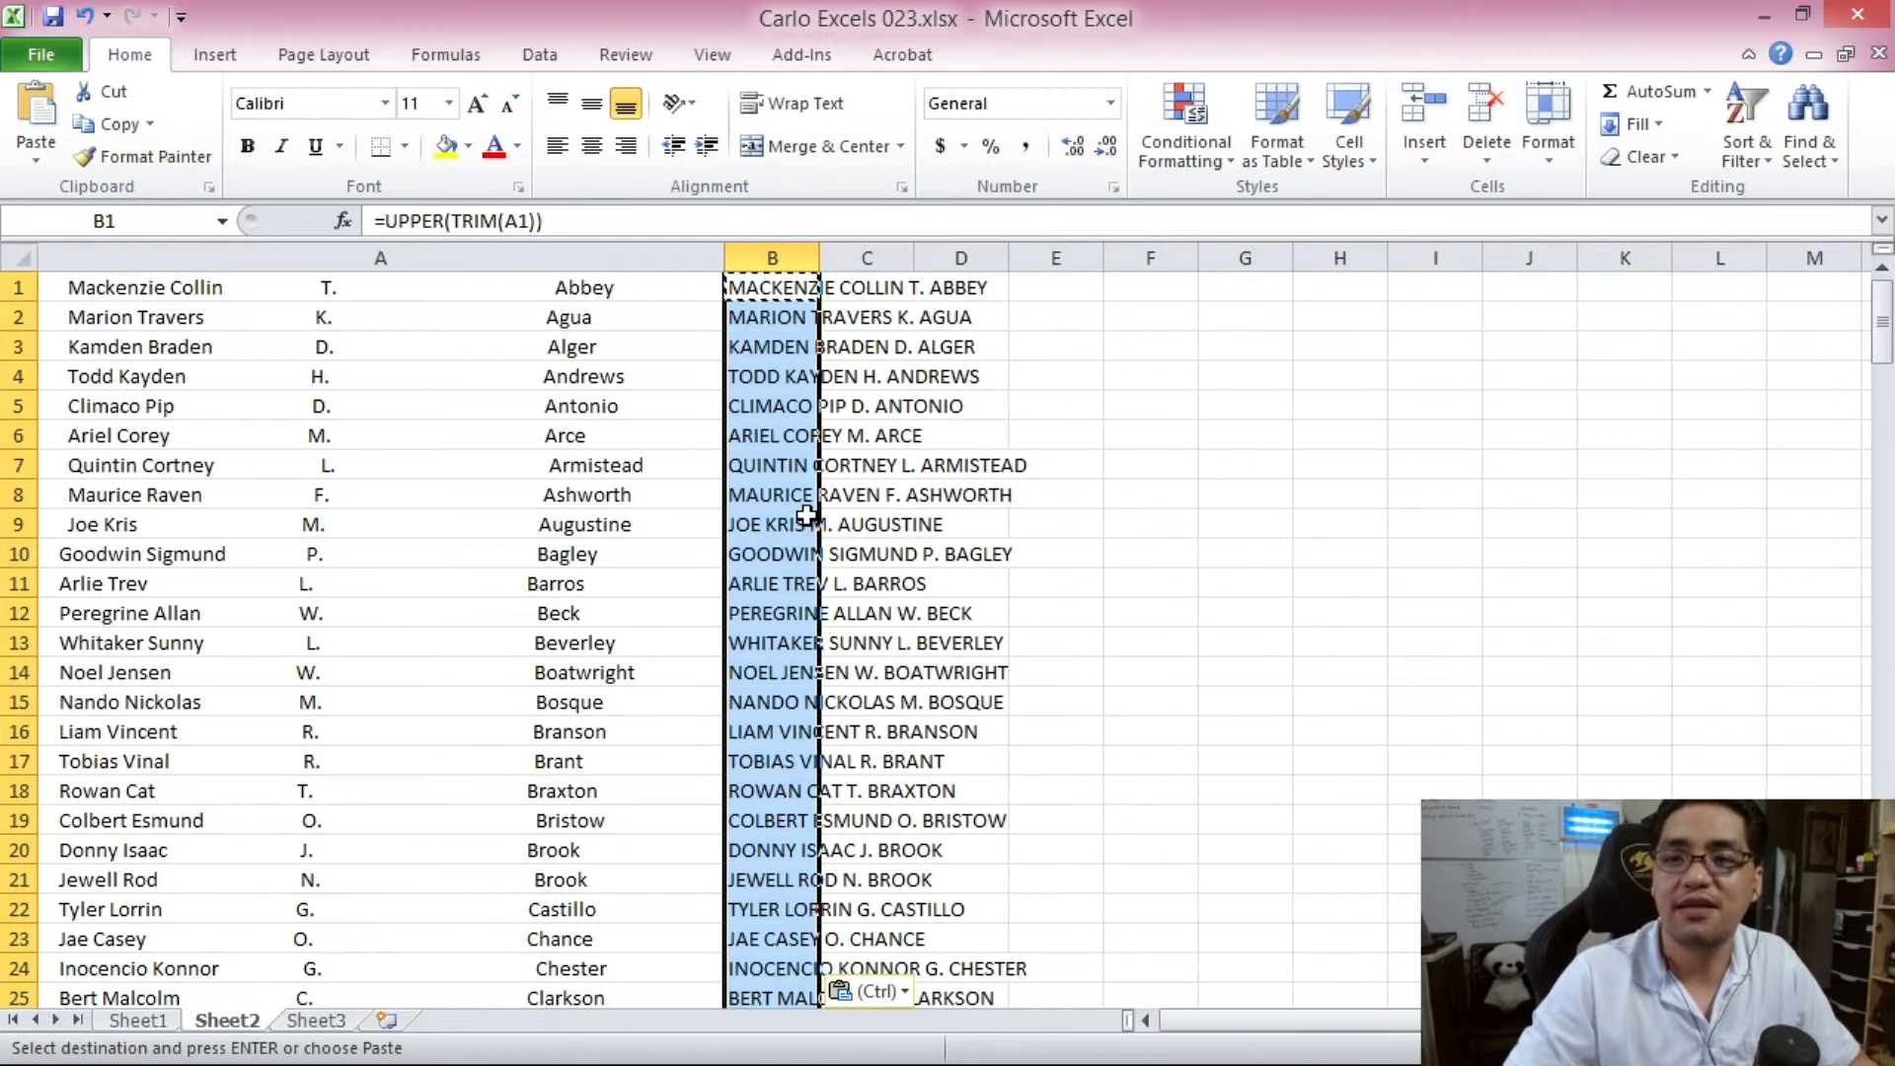
# Check the copied formulas and cleaned names in several cells of column B, such as B9 and B14
pyautogui.click(796, 533)
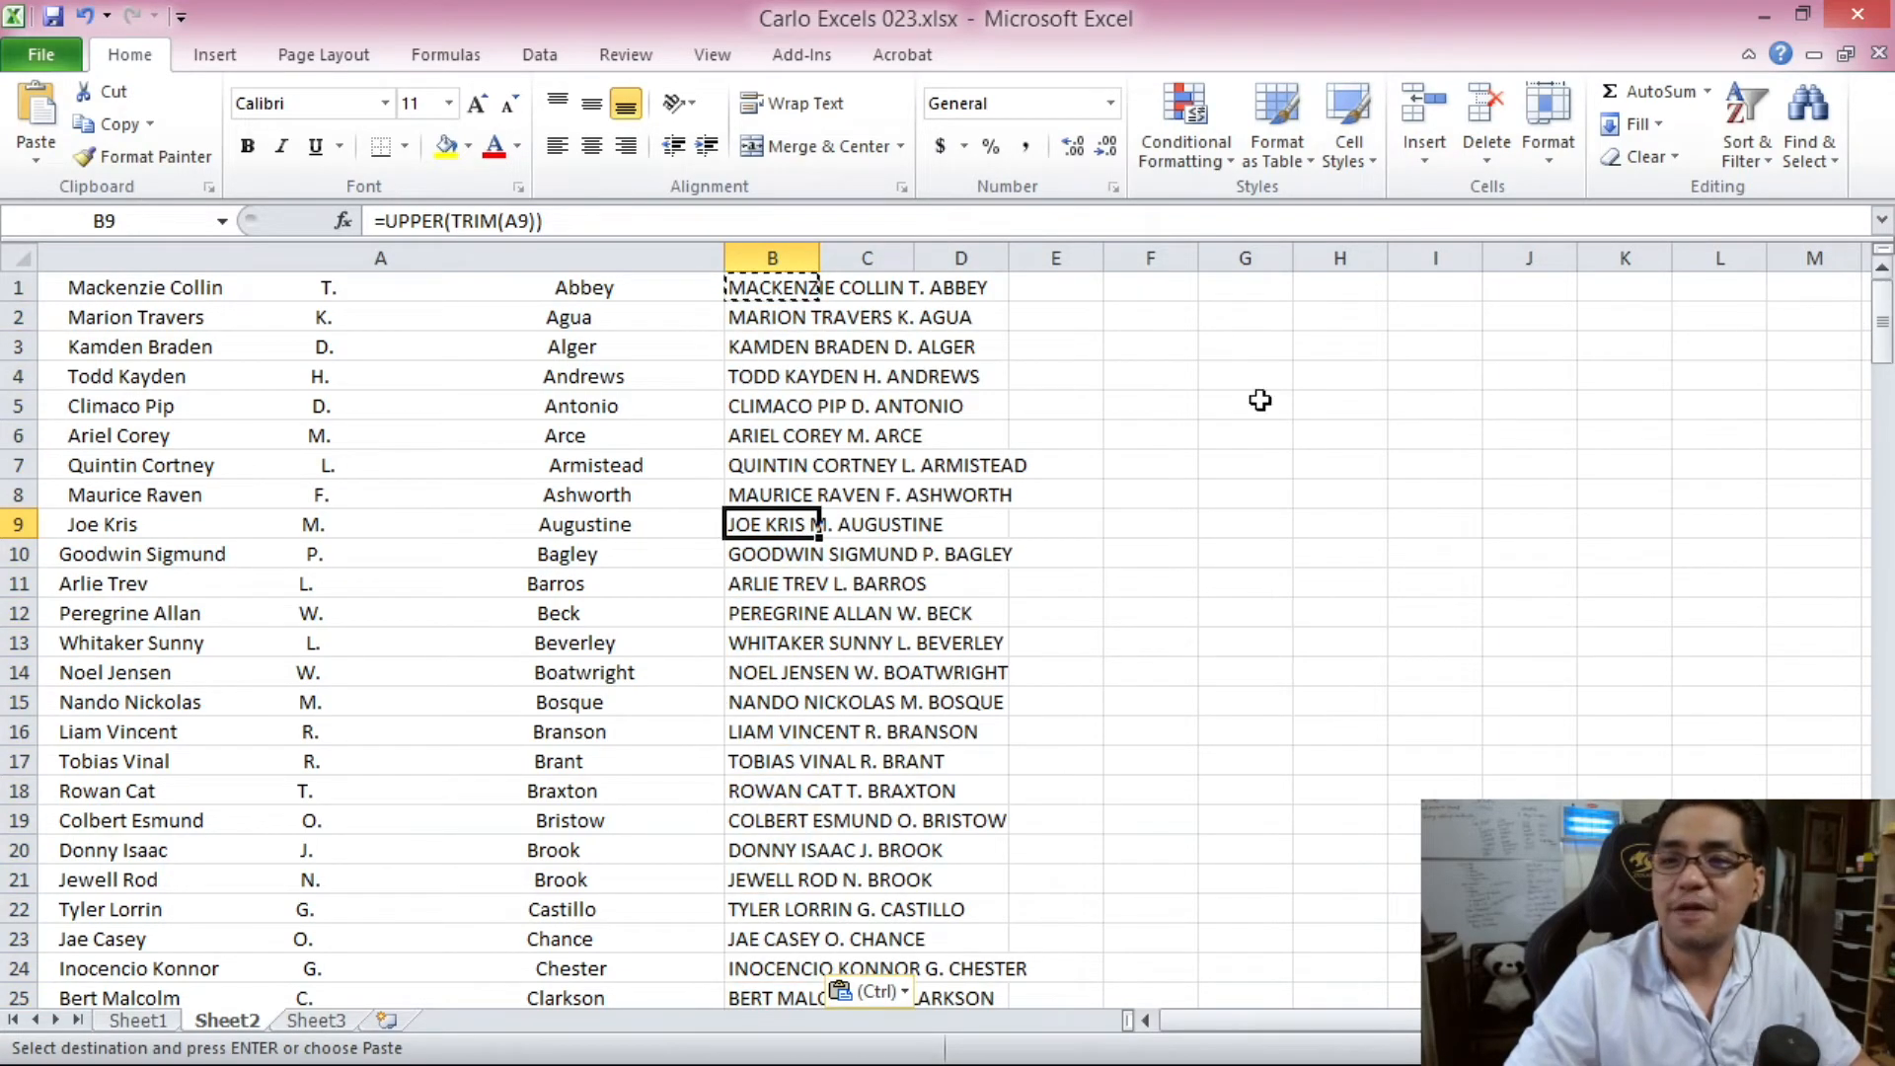
pyautogui.click(770, 317)
pyautogui.click(765, 405)
pyautogui.scroll(-1, 765, 414)
pyautogui.click(770, 435)
pyautogui.scroll(-1, 772, 464)
pyautogui.click(773, 494)
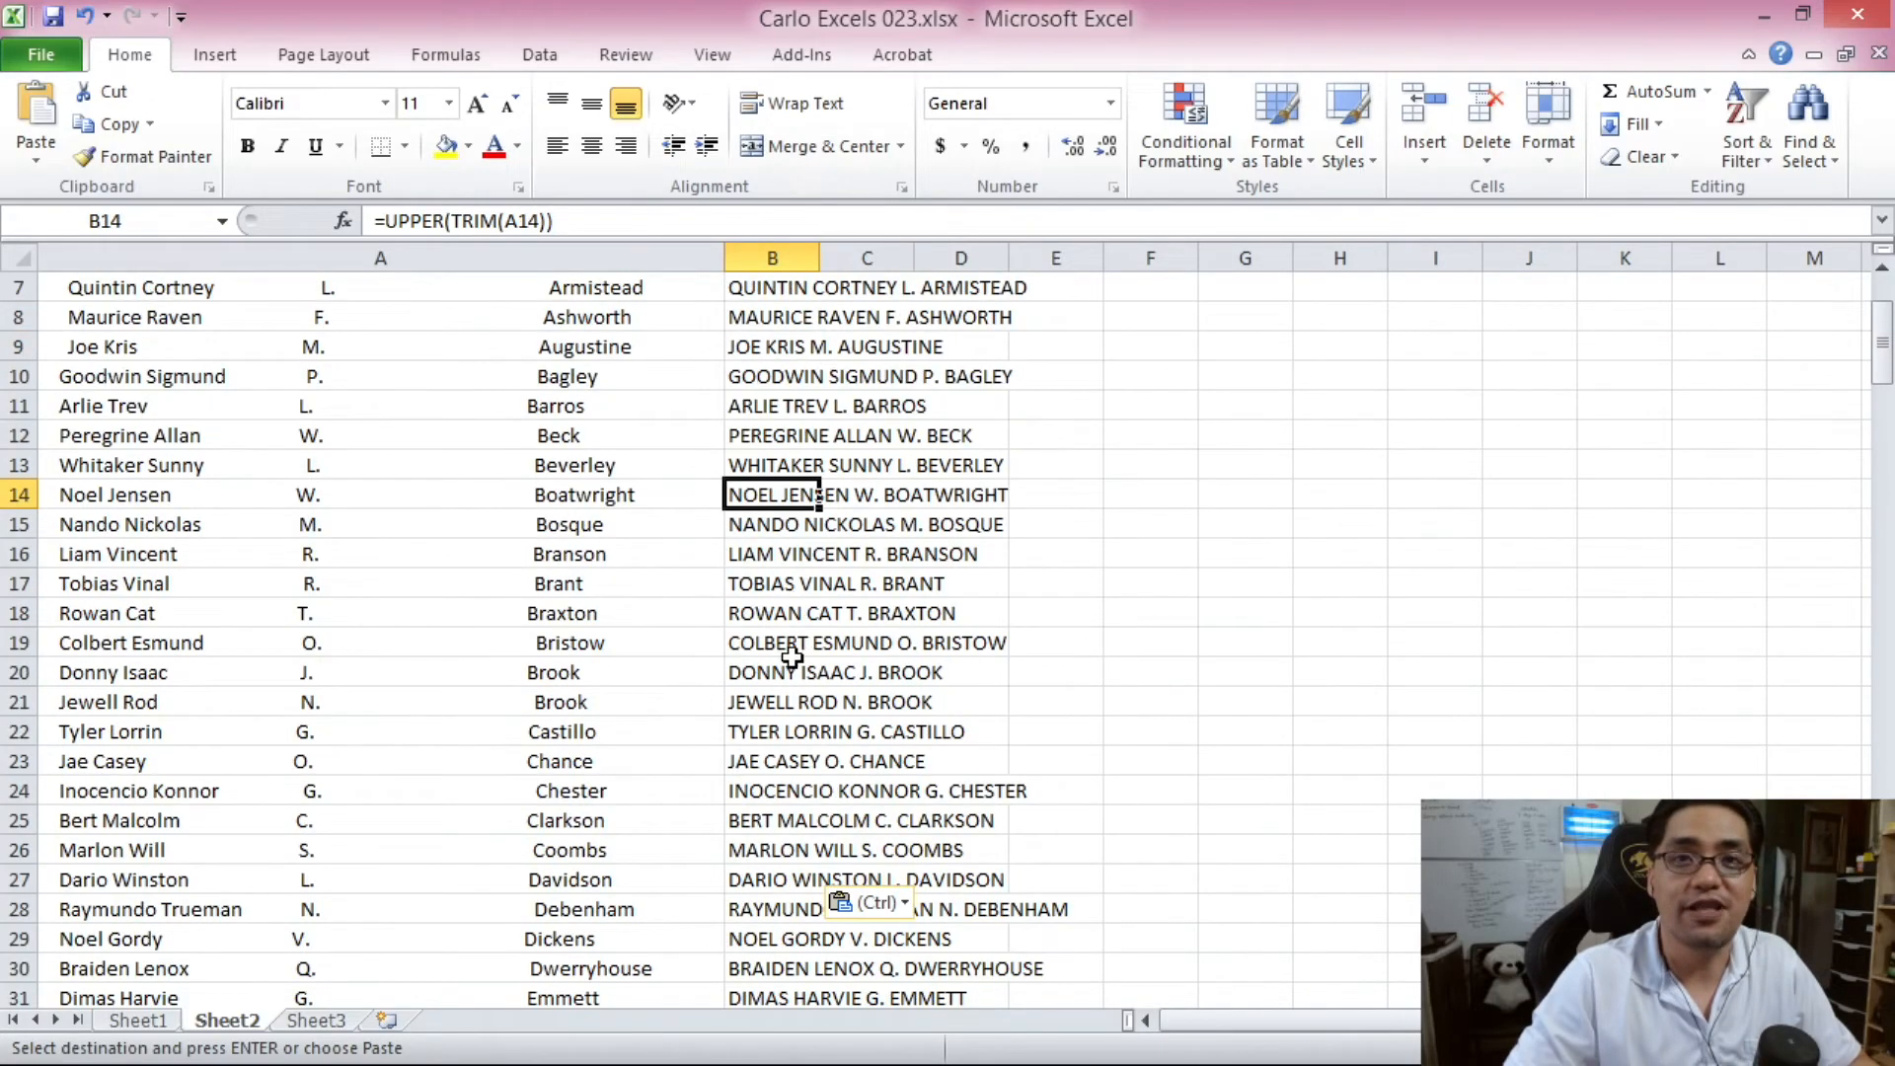
pyautogui.scroll(-1, 790, 646)
pyautogui.moveTo(1885, 366); pyautogui.dragTo(1885, 258)
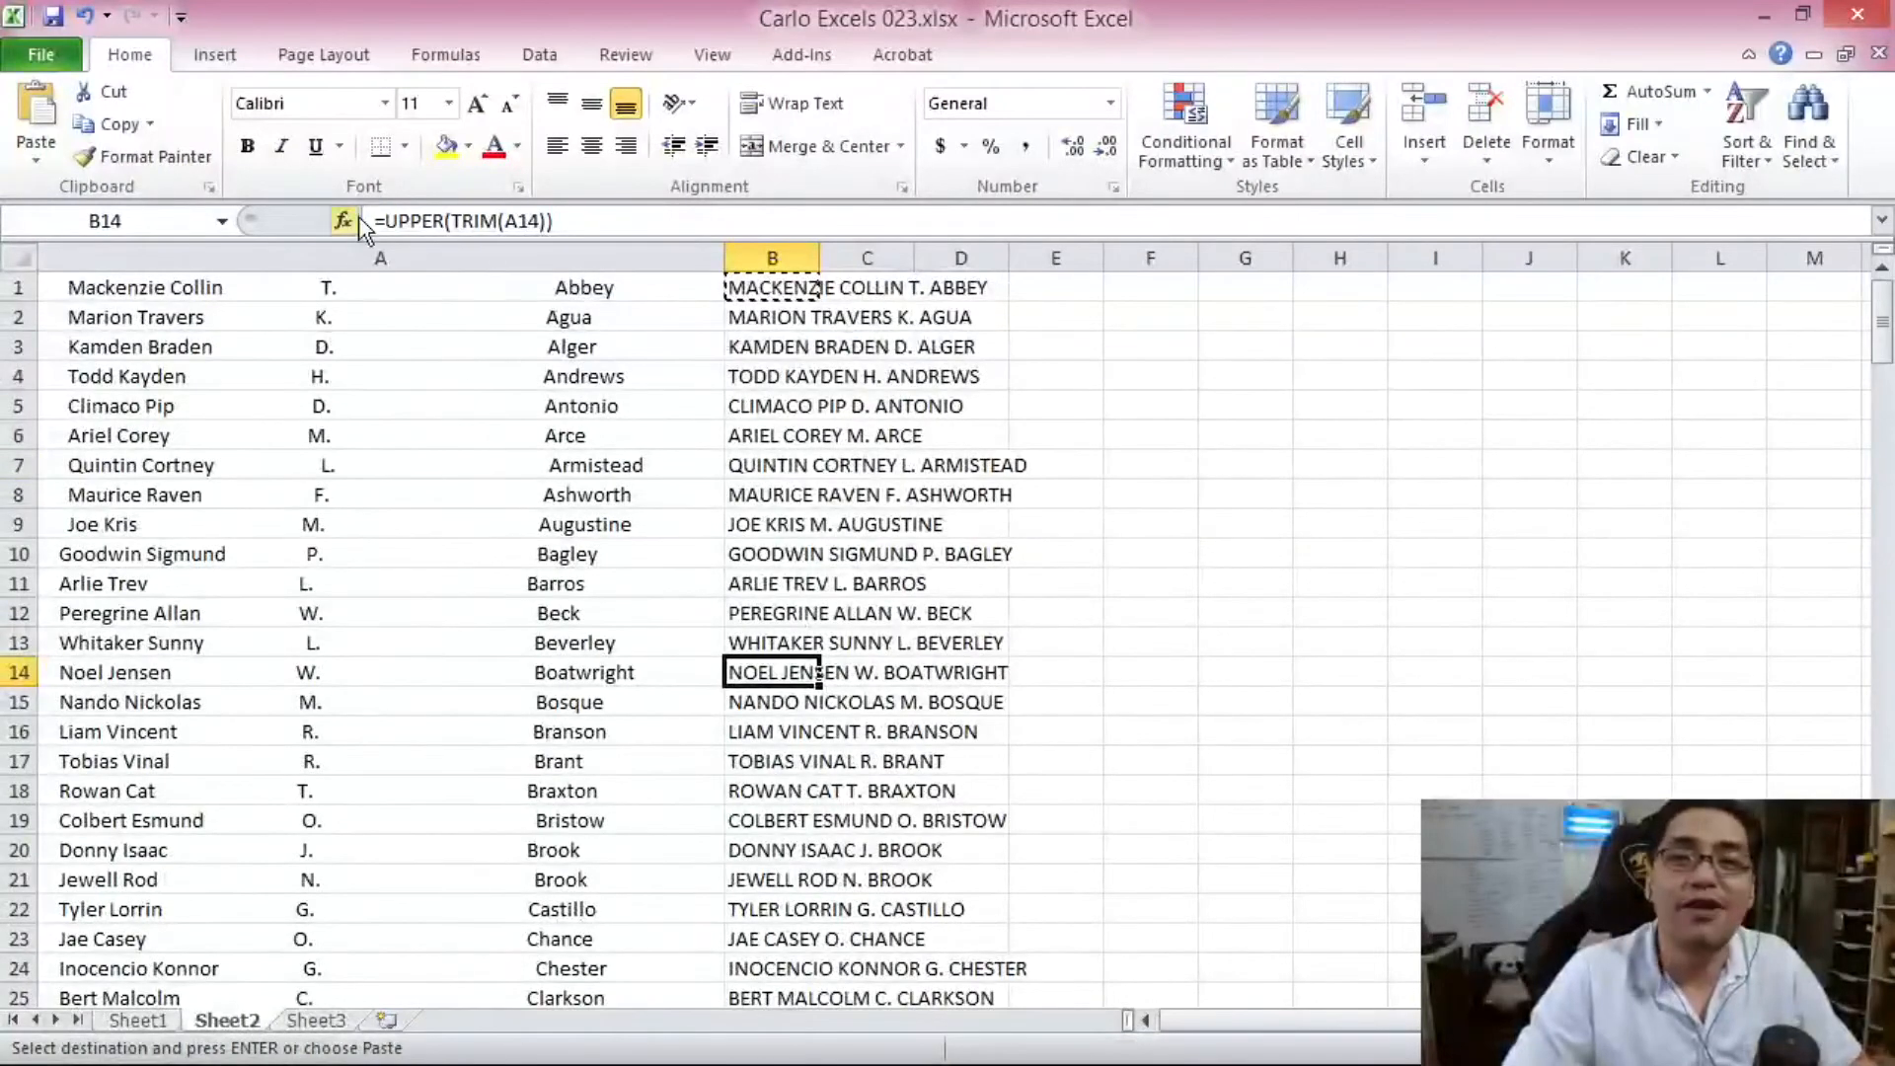
# Try removing the leading spaces and the gap before the middle initial in A1 by hand, and cancel the edit
pyautogui.click(143, 286)
pyautogui.doubleClick(395, 294)
pyautogui.press('Delete')
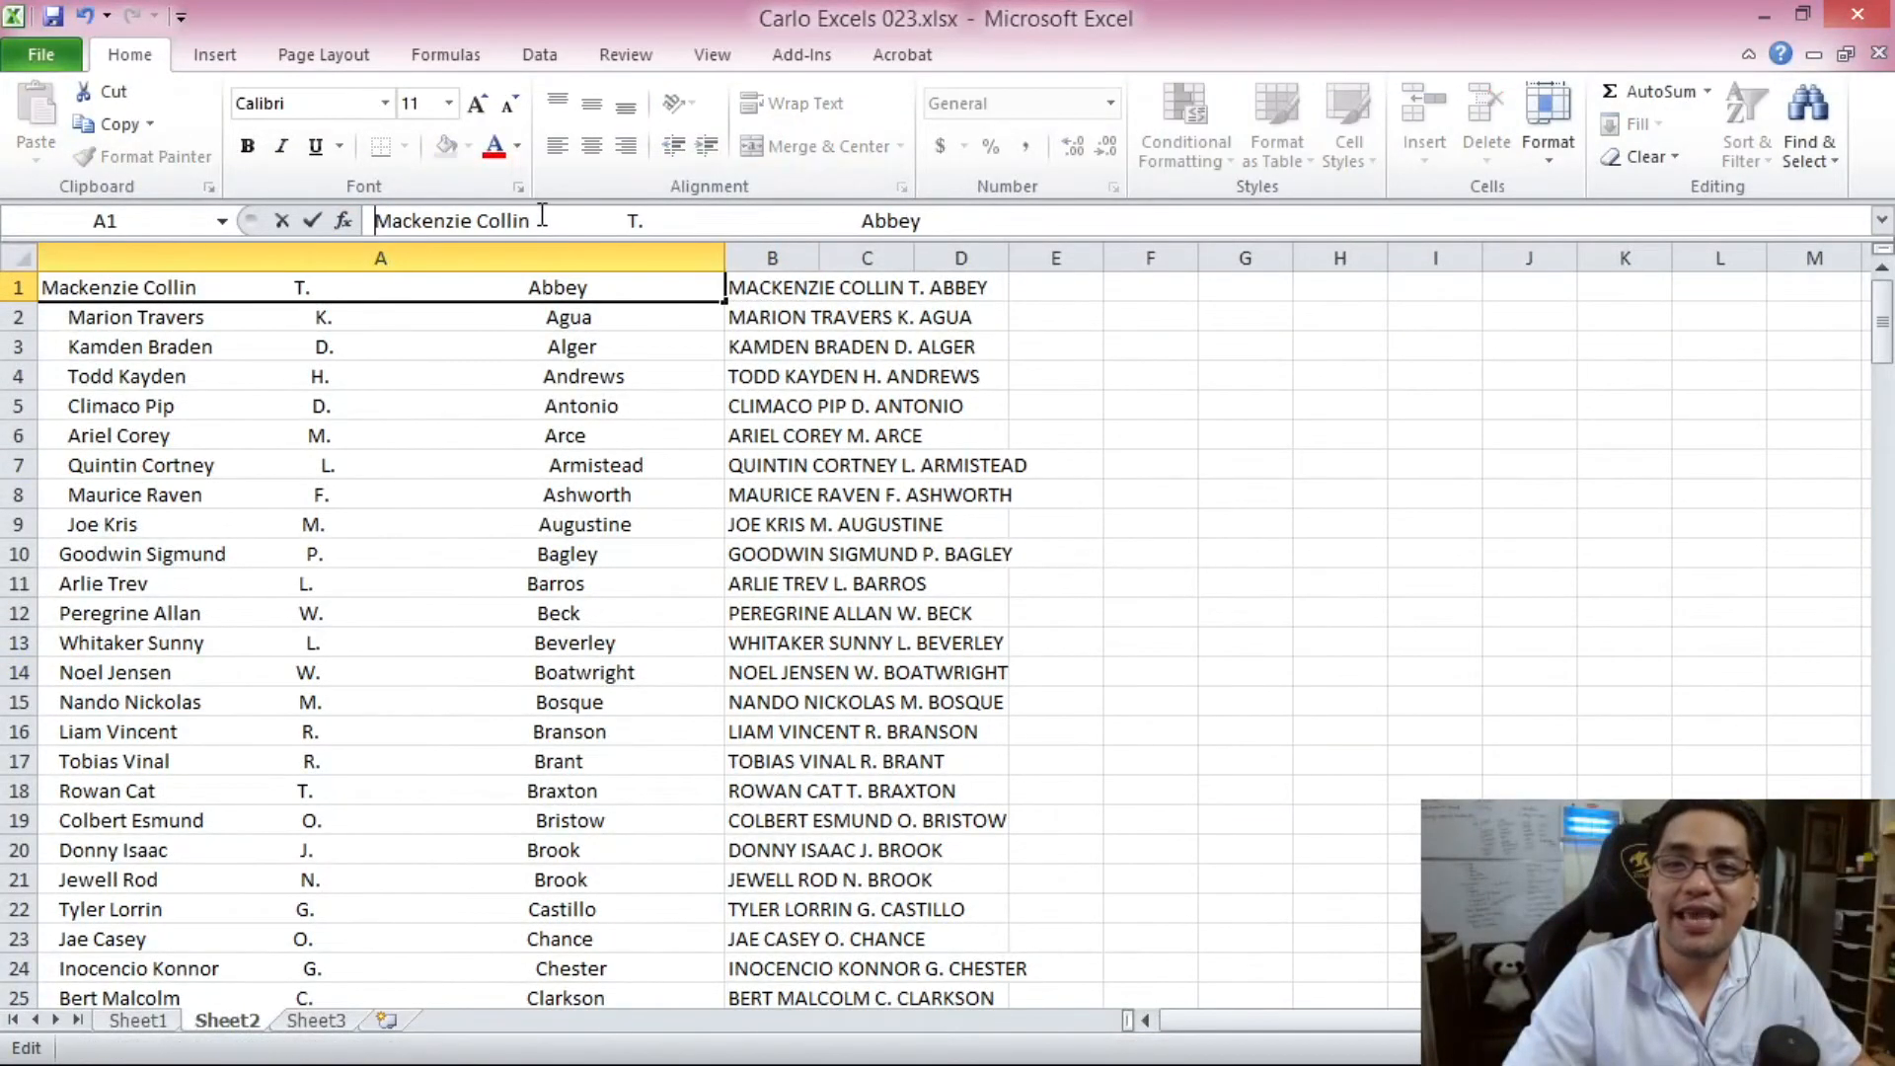
pyautogui.moveTo(534, 219); pyautogui.dragTo(627, 219)
pyautogui.press('Delete')
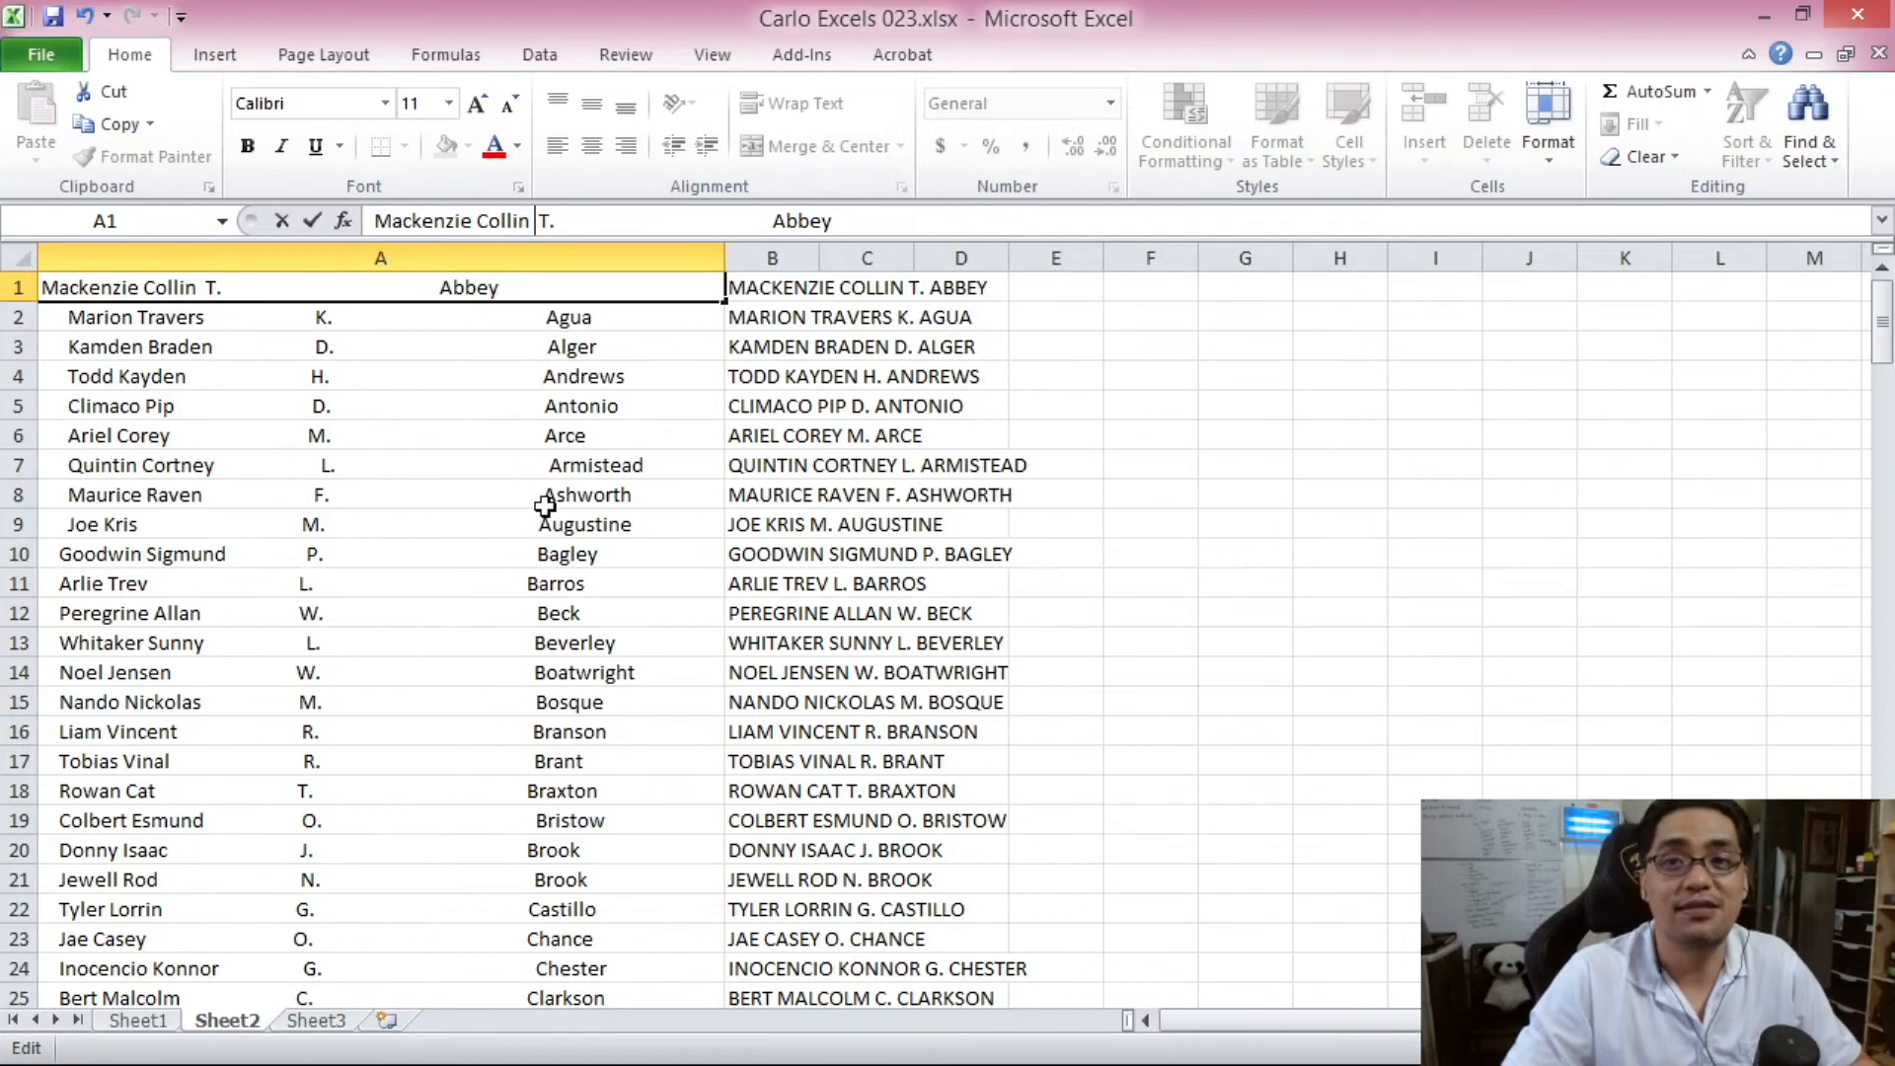
pyautogui.press('Escape')
pyautogui.moveTo(1884, 334)
pyautogui.mouseDown()
pyautogui.moveTo(1880, 962)
pyautogui.moveTo(1853, 319)
pyautogui.mouseUp()
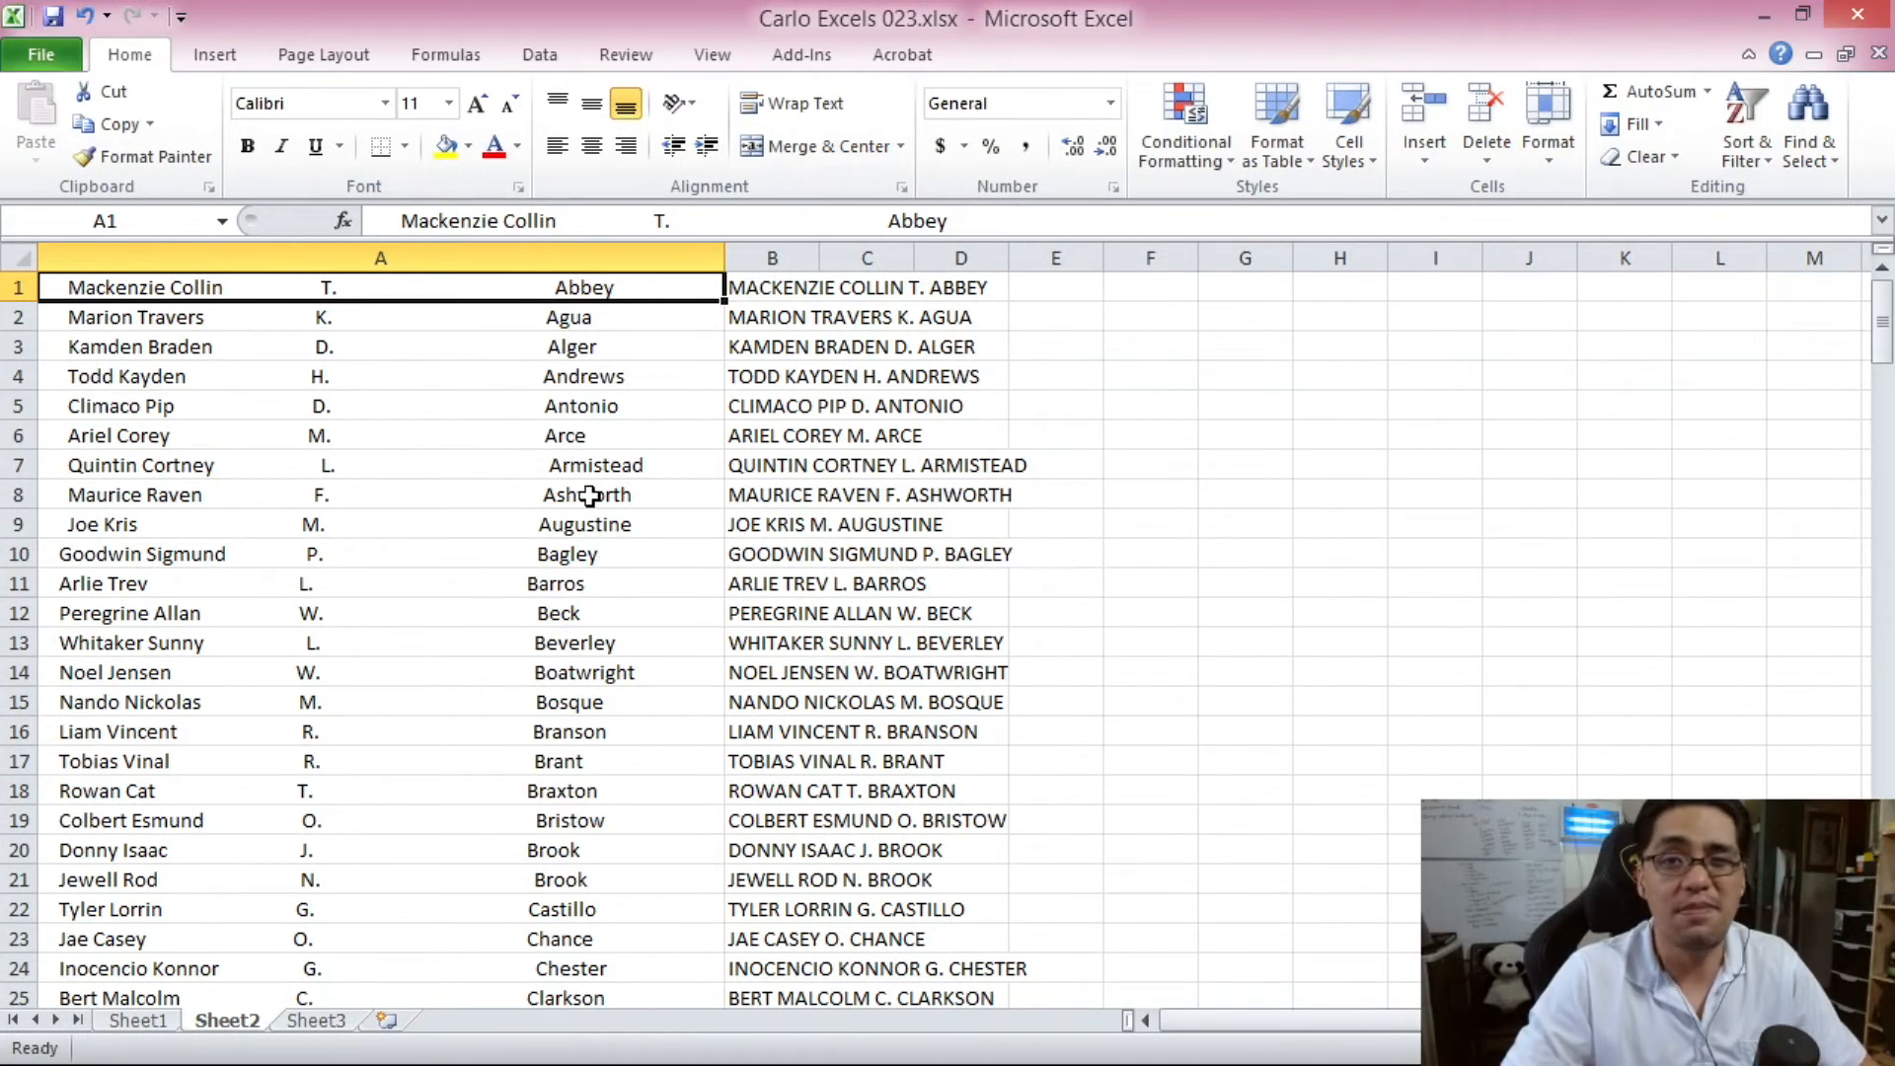
pyautogui.click(494, 324)
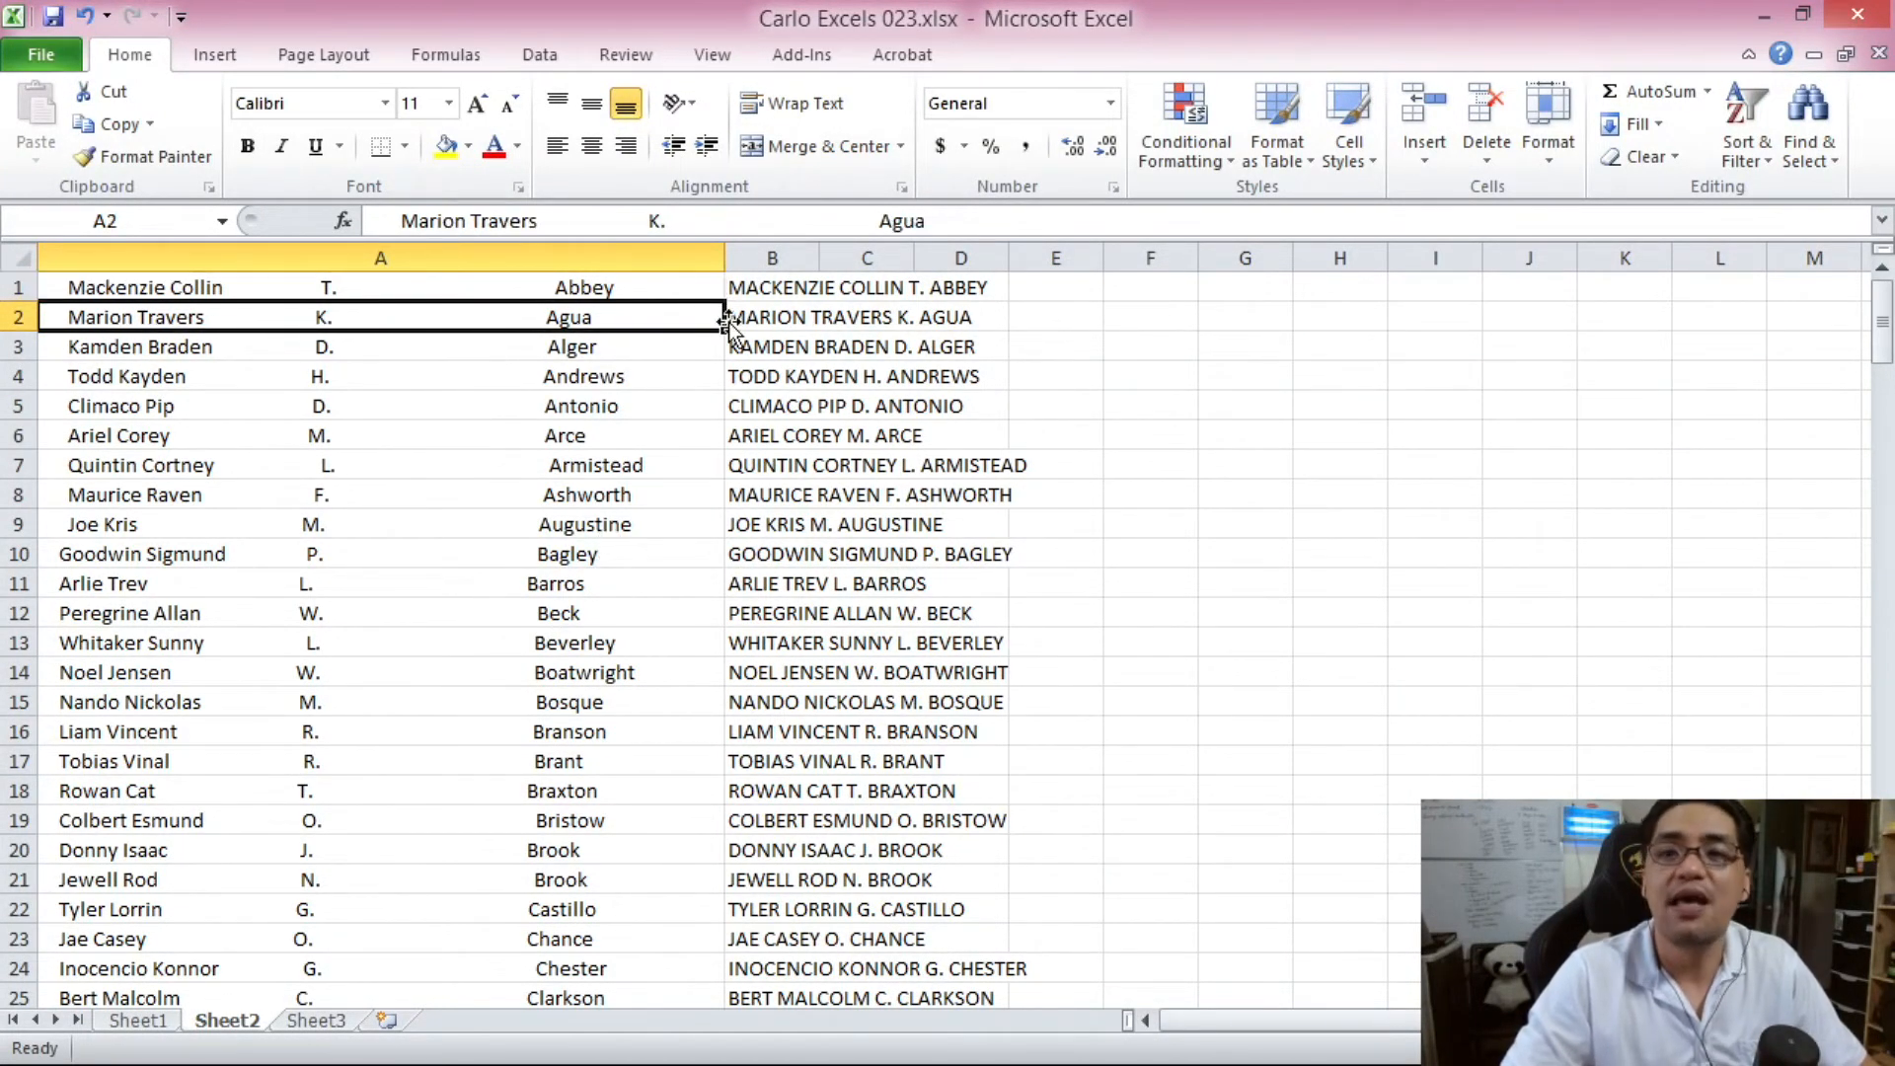
pyautogui.click(787, 289)
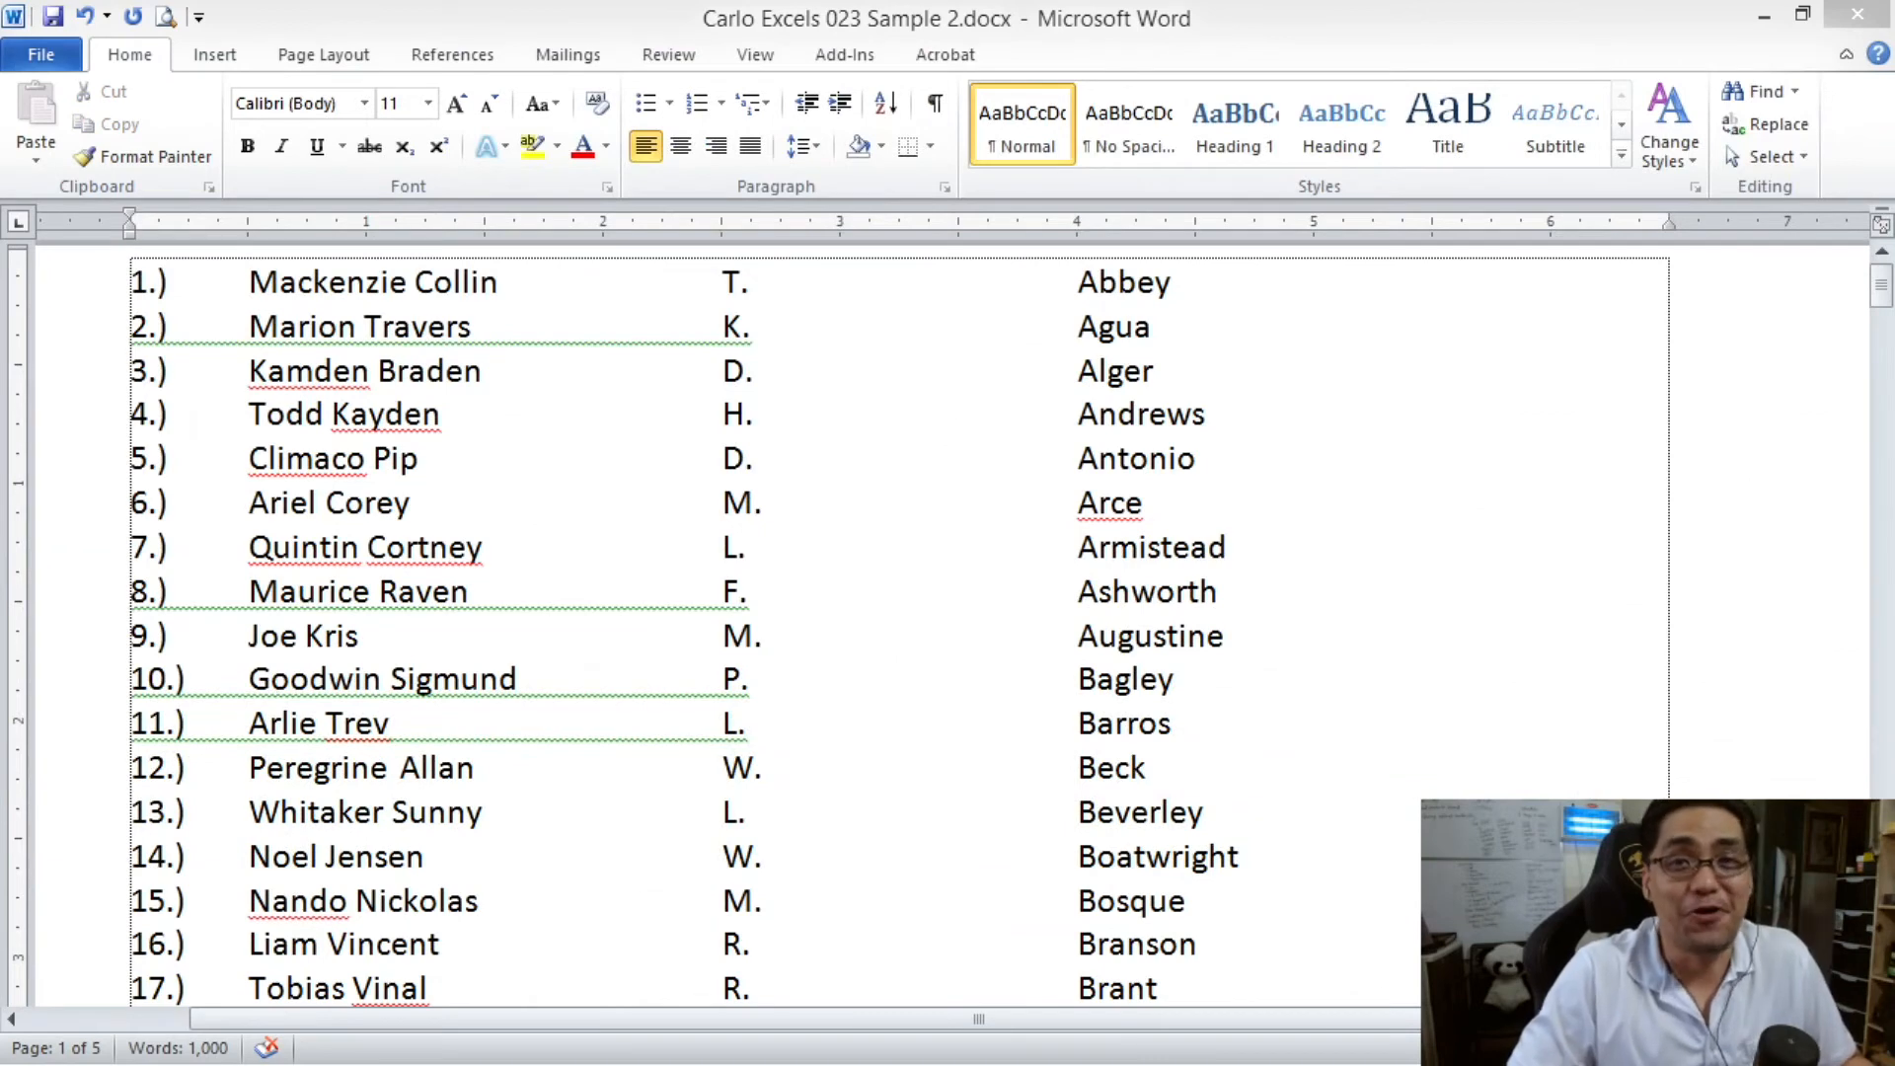
# Switch to the Word document Carlo Excels 023 Sample 2.docx and examine the blank gaps between the numbers, names and initials
pyautogui.click(196, 598)
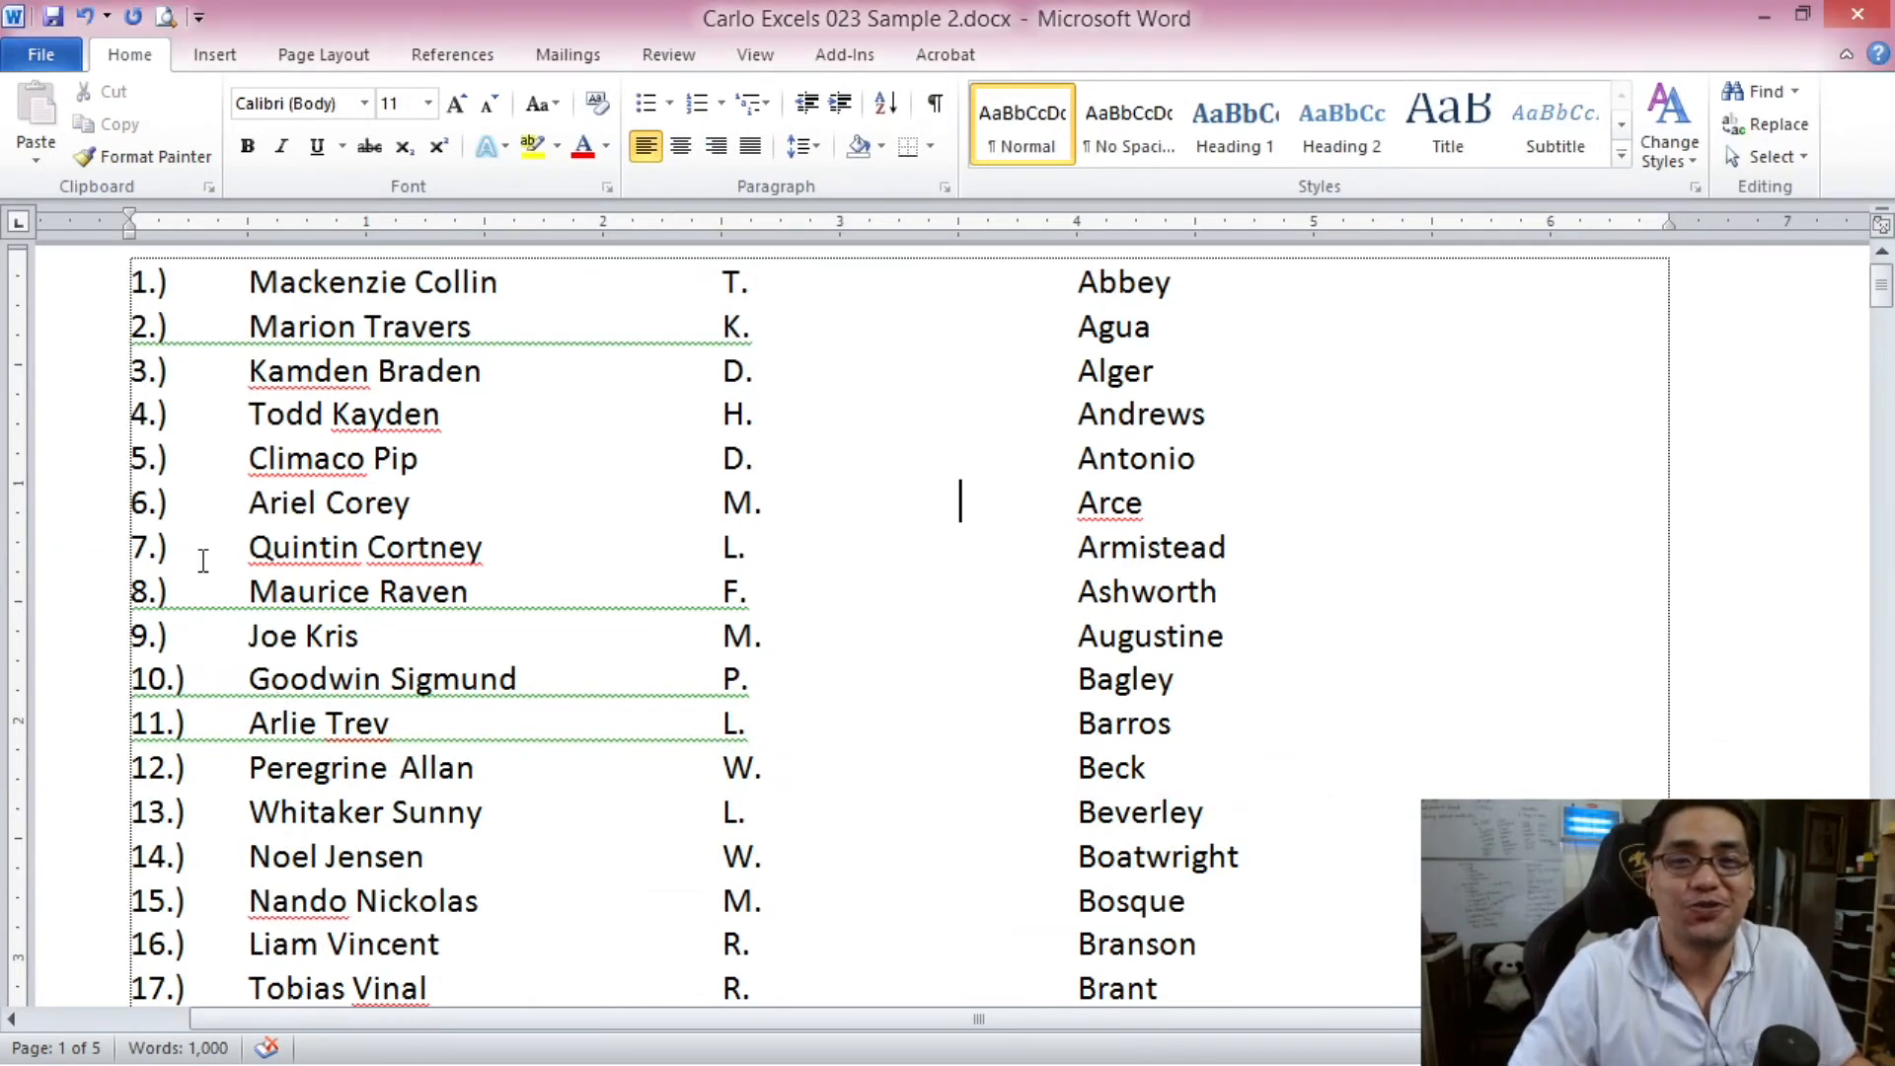
pyautogui.doubleClick(562, 281)
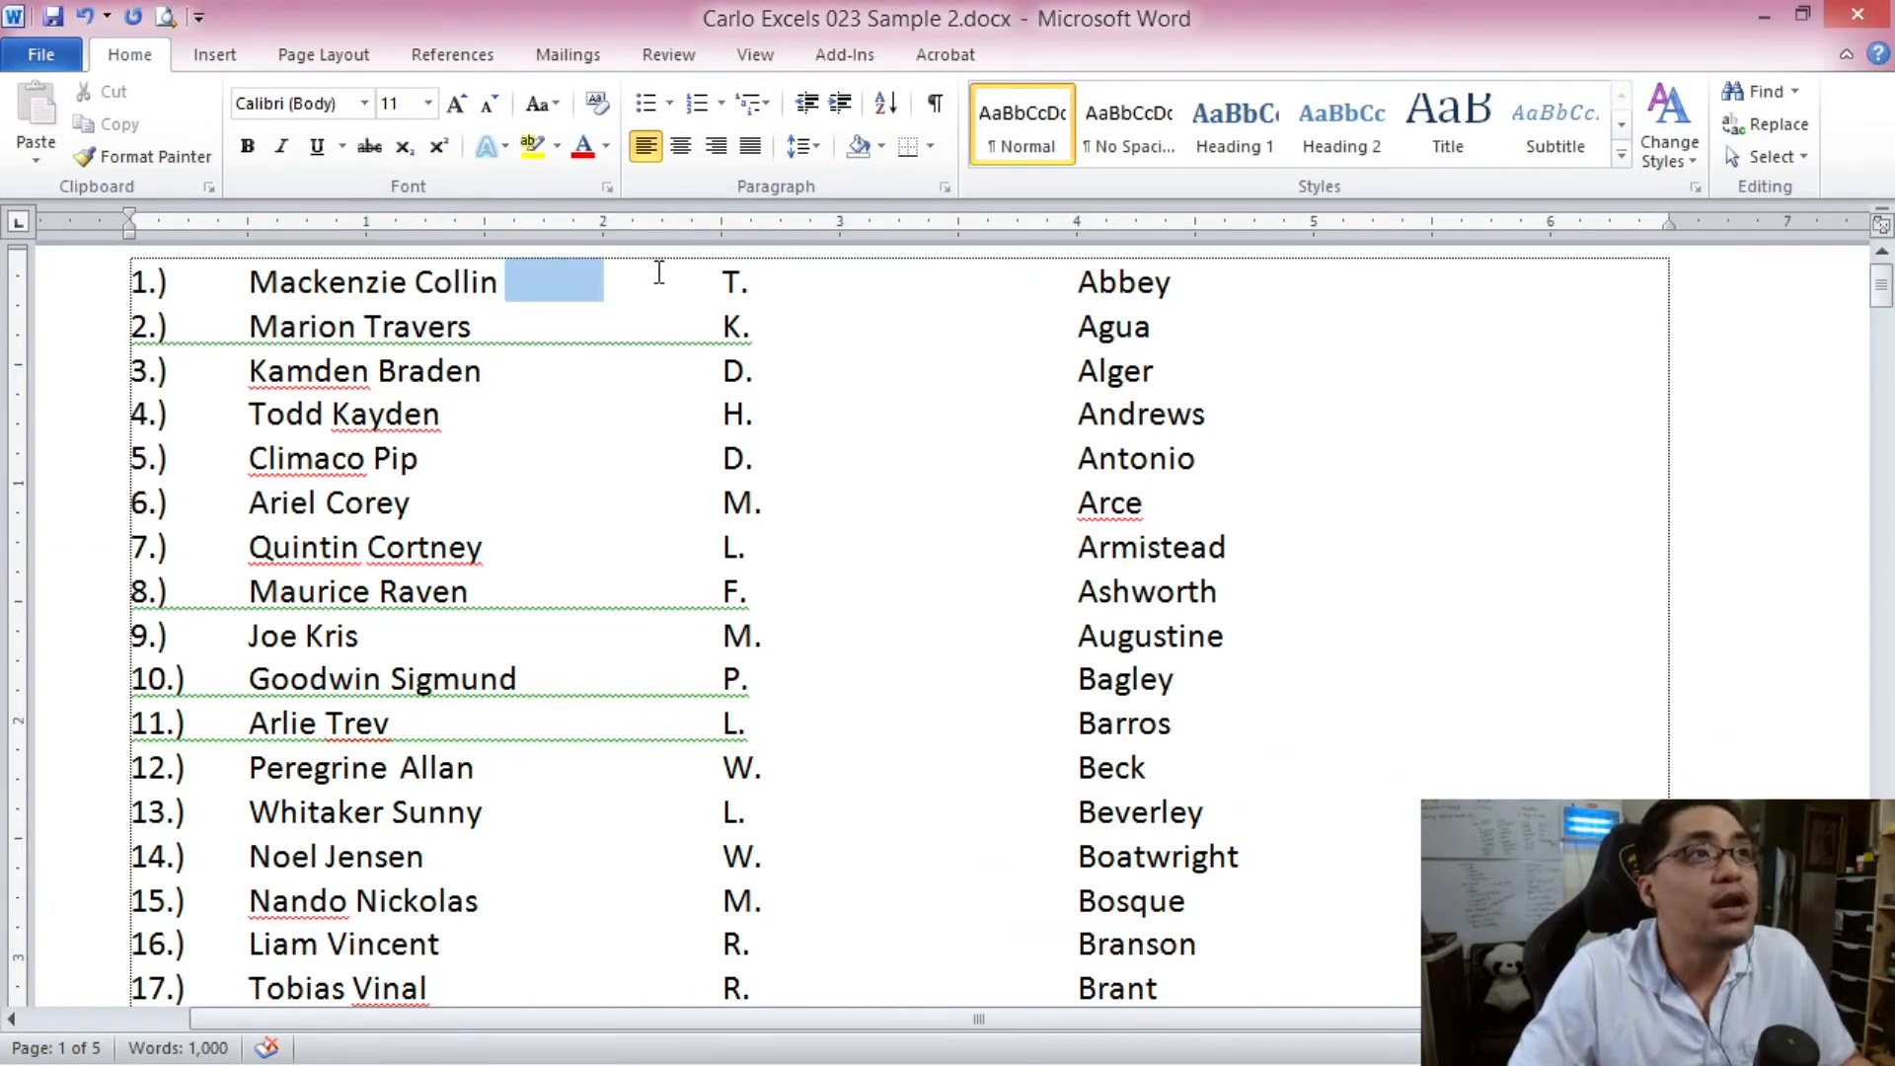
pyautogui.moveTo(744, 282); pyautogui.dragTo(839, 282)
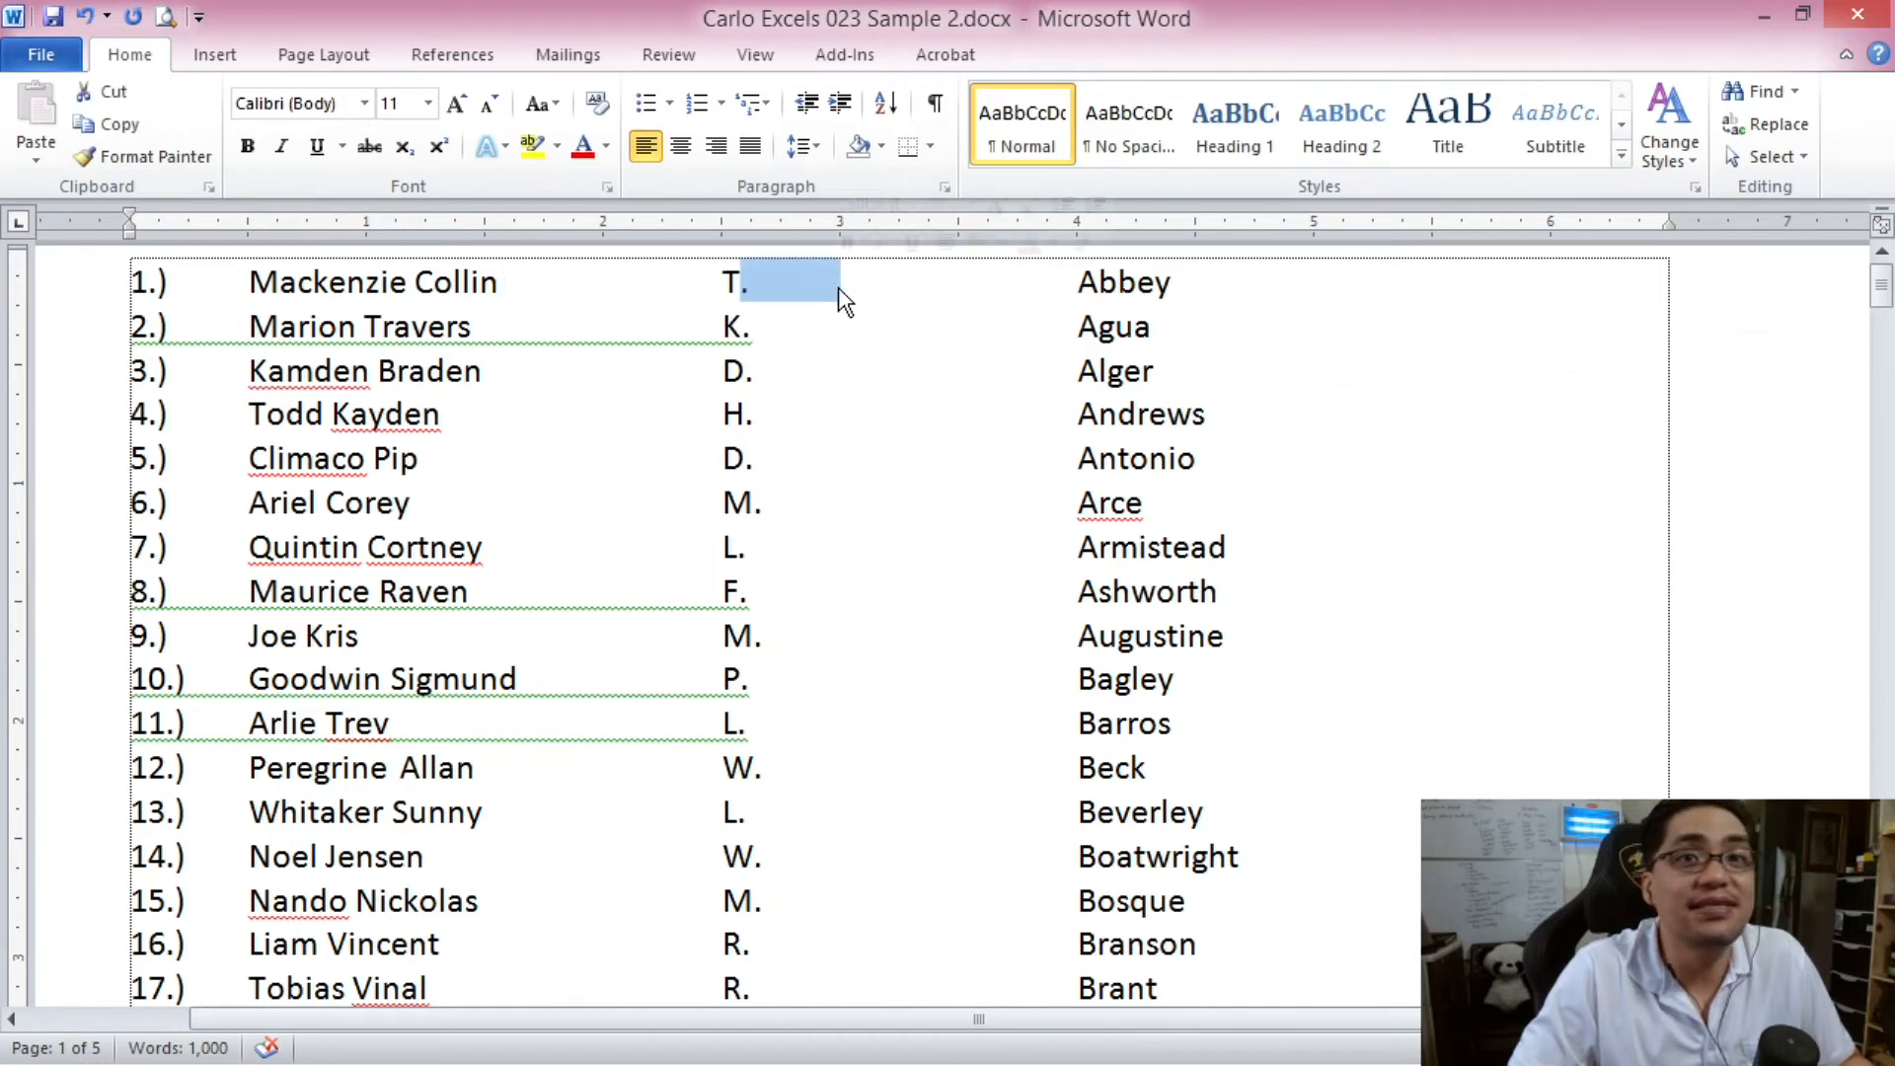
pyautogui.click(867, 374)
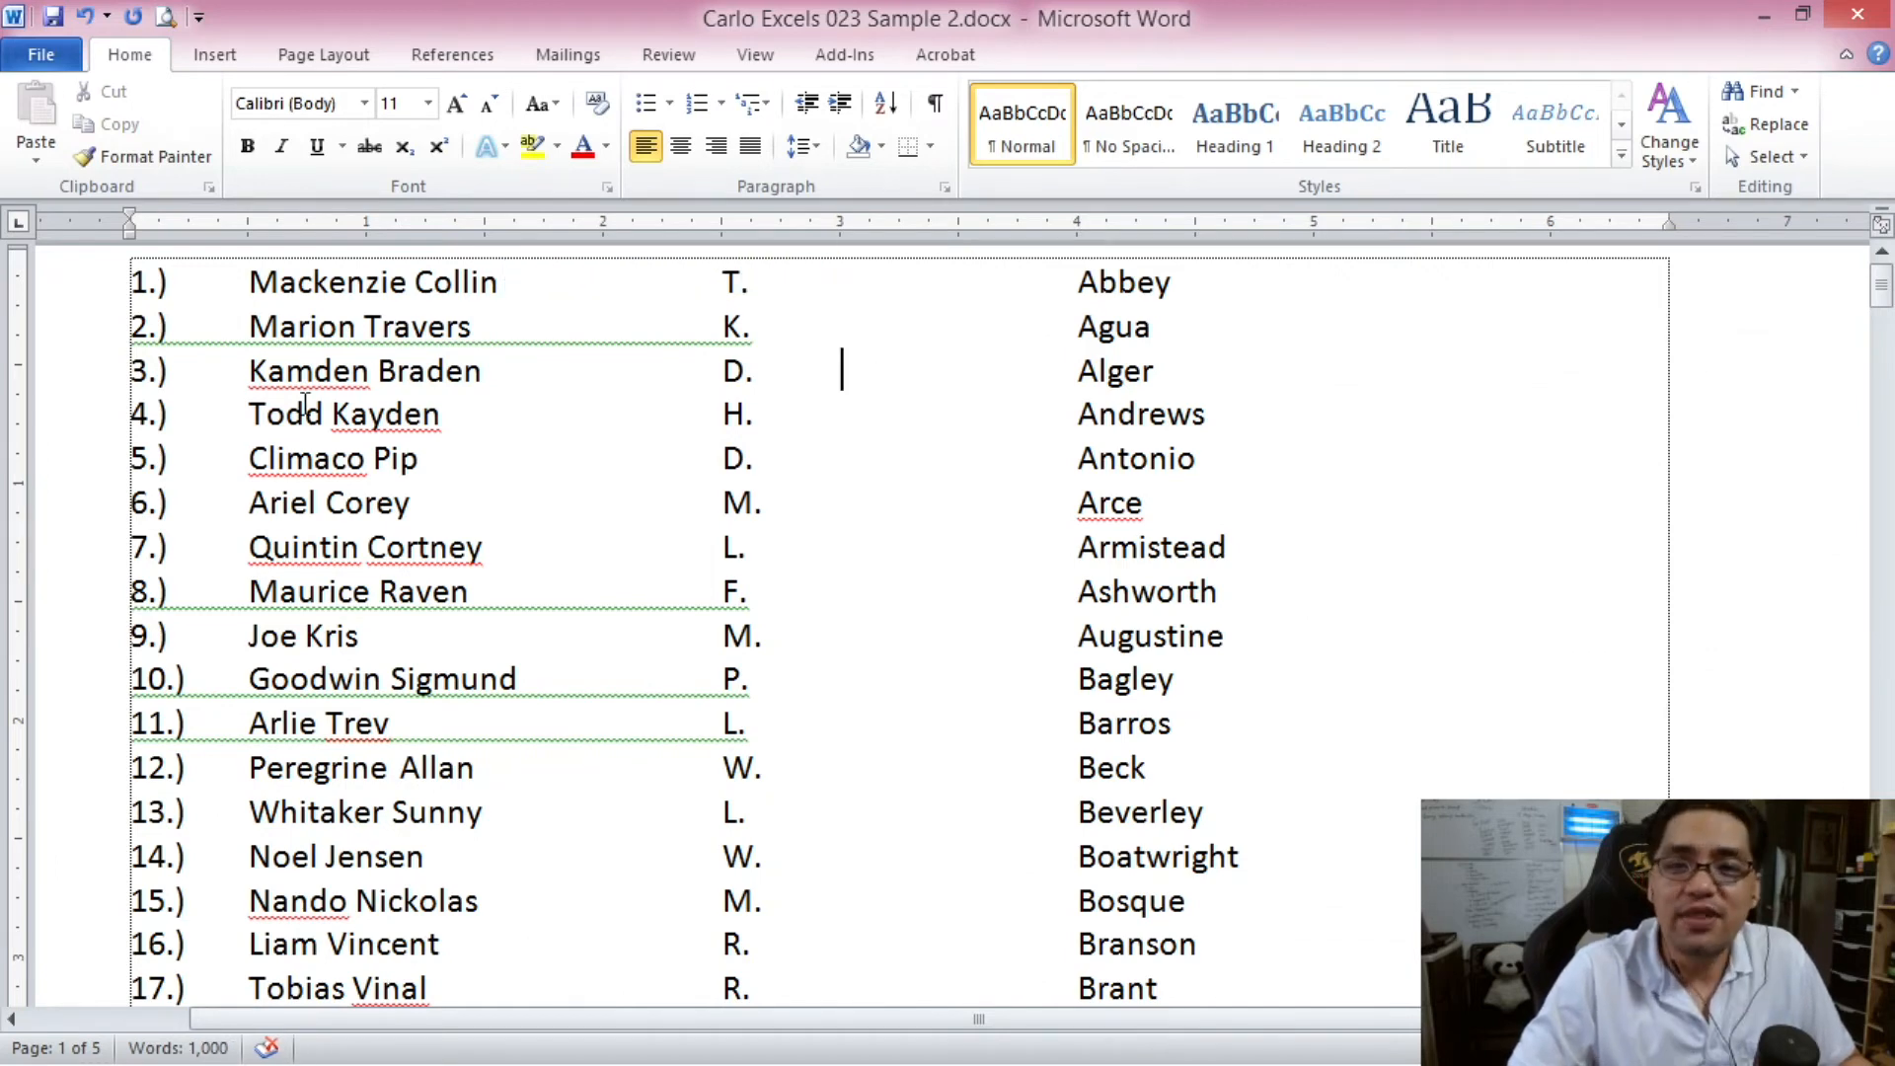
pyautogui.moveTo(249, 284); pyautogui.dragTo(247, 327)
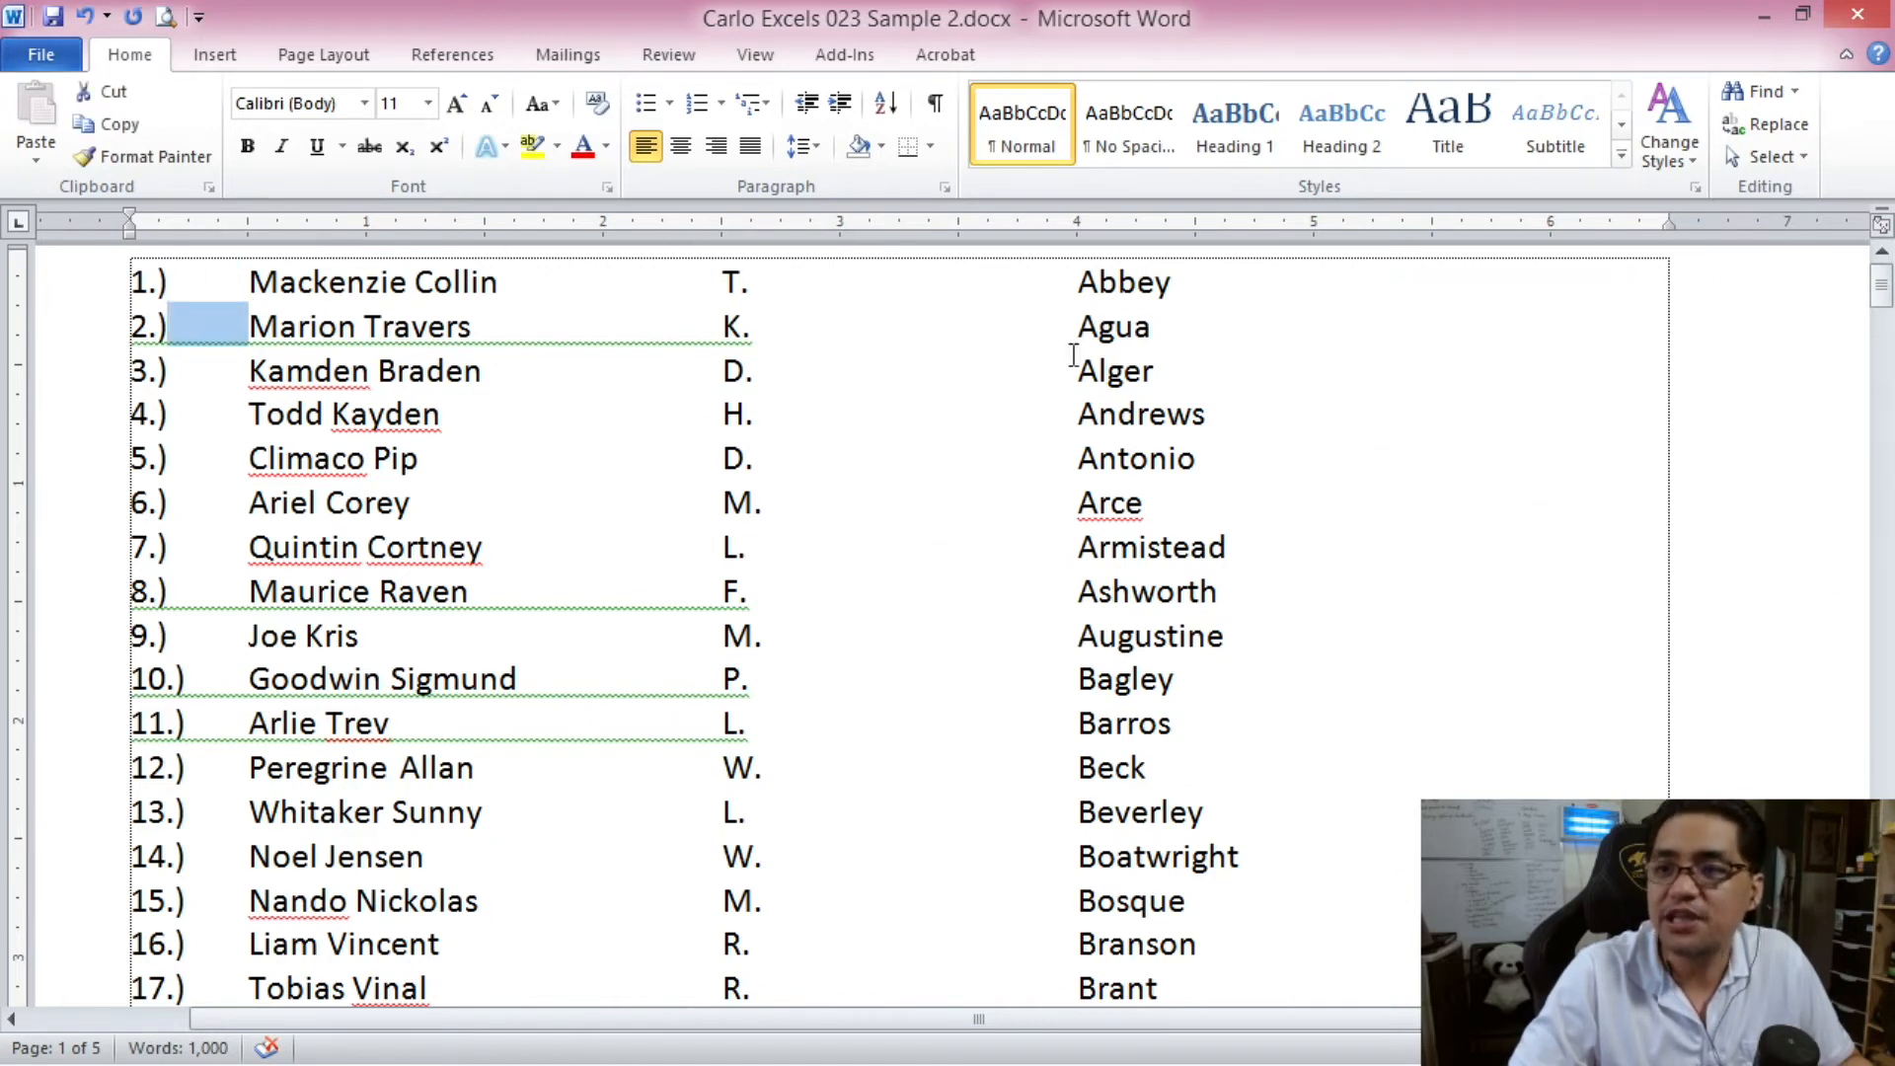
pyautogui.moveTo(1885, 298)
pyautogui.mouseDown()
pyautogui.moveTo(1886, 324)
pyautogui.moveTo(1884, 302)
pyautogui.mouseUp()
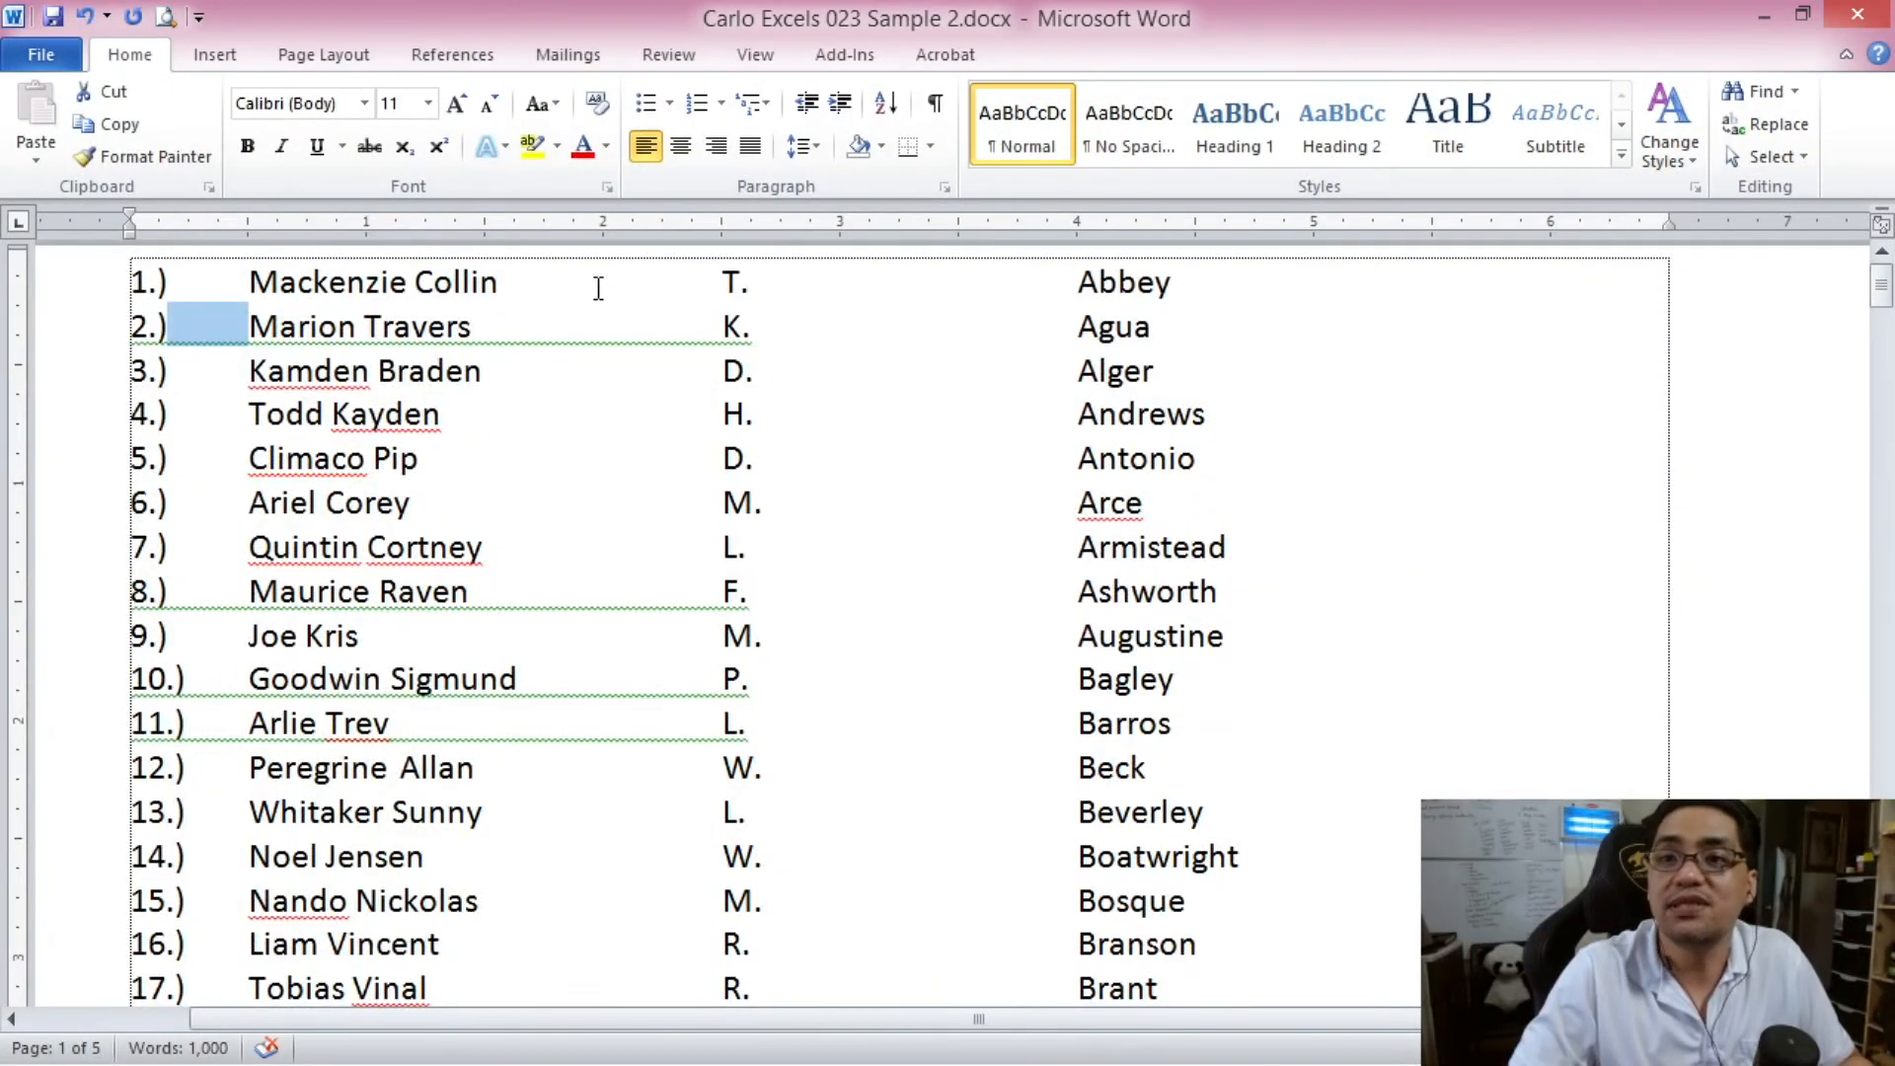
# Review how the numbered name list is laid out across the pages in Print Preview and close the preview
pyautogui.click(166, 17)
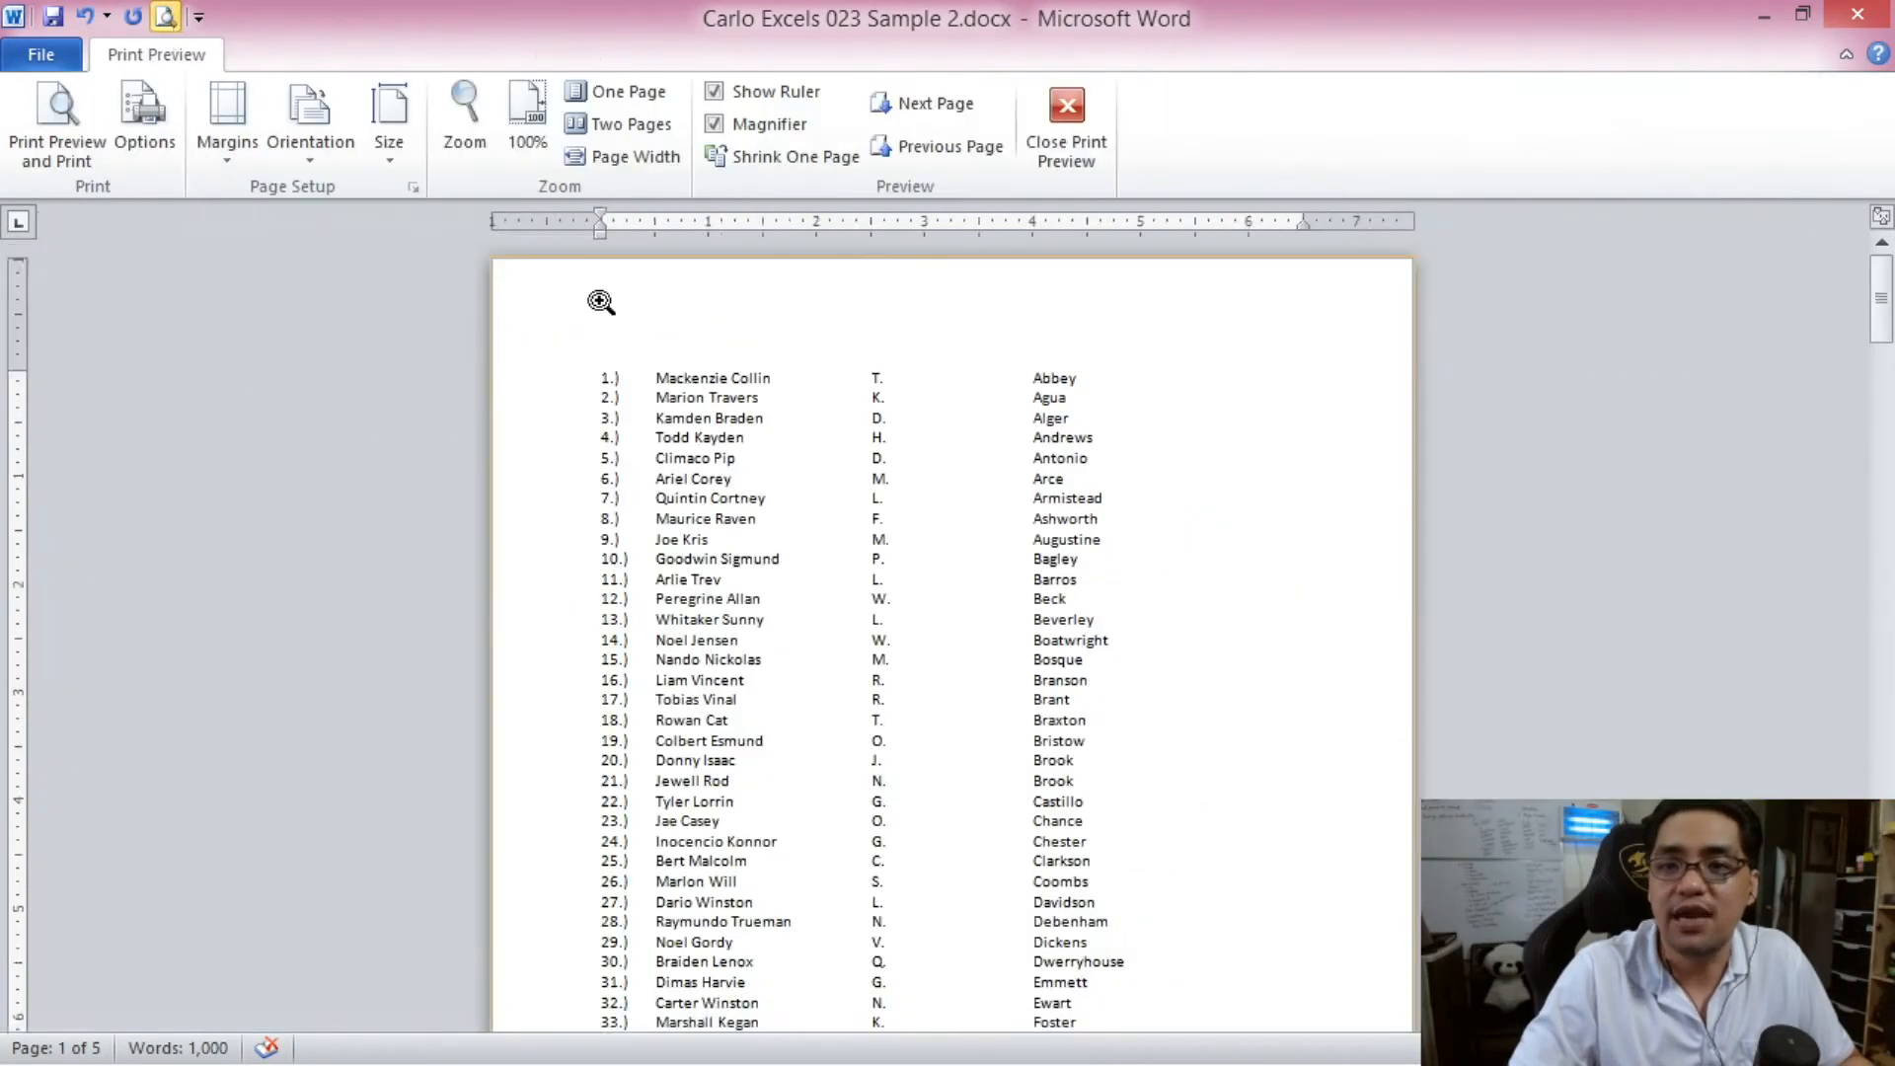
pyautogui.scroll(-2, 922, 465)
pyautogui.moveTo(1885, 358); pyautogui.dragTo(1886, 361)
pyautogui.scroll(-10, 1216, 545)
pyautogui.scroll(6, 1216, 545)
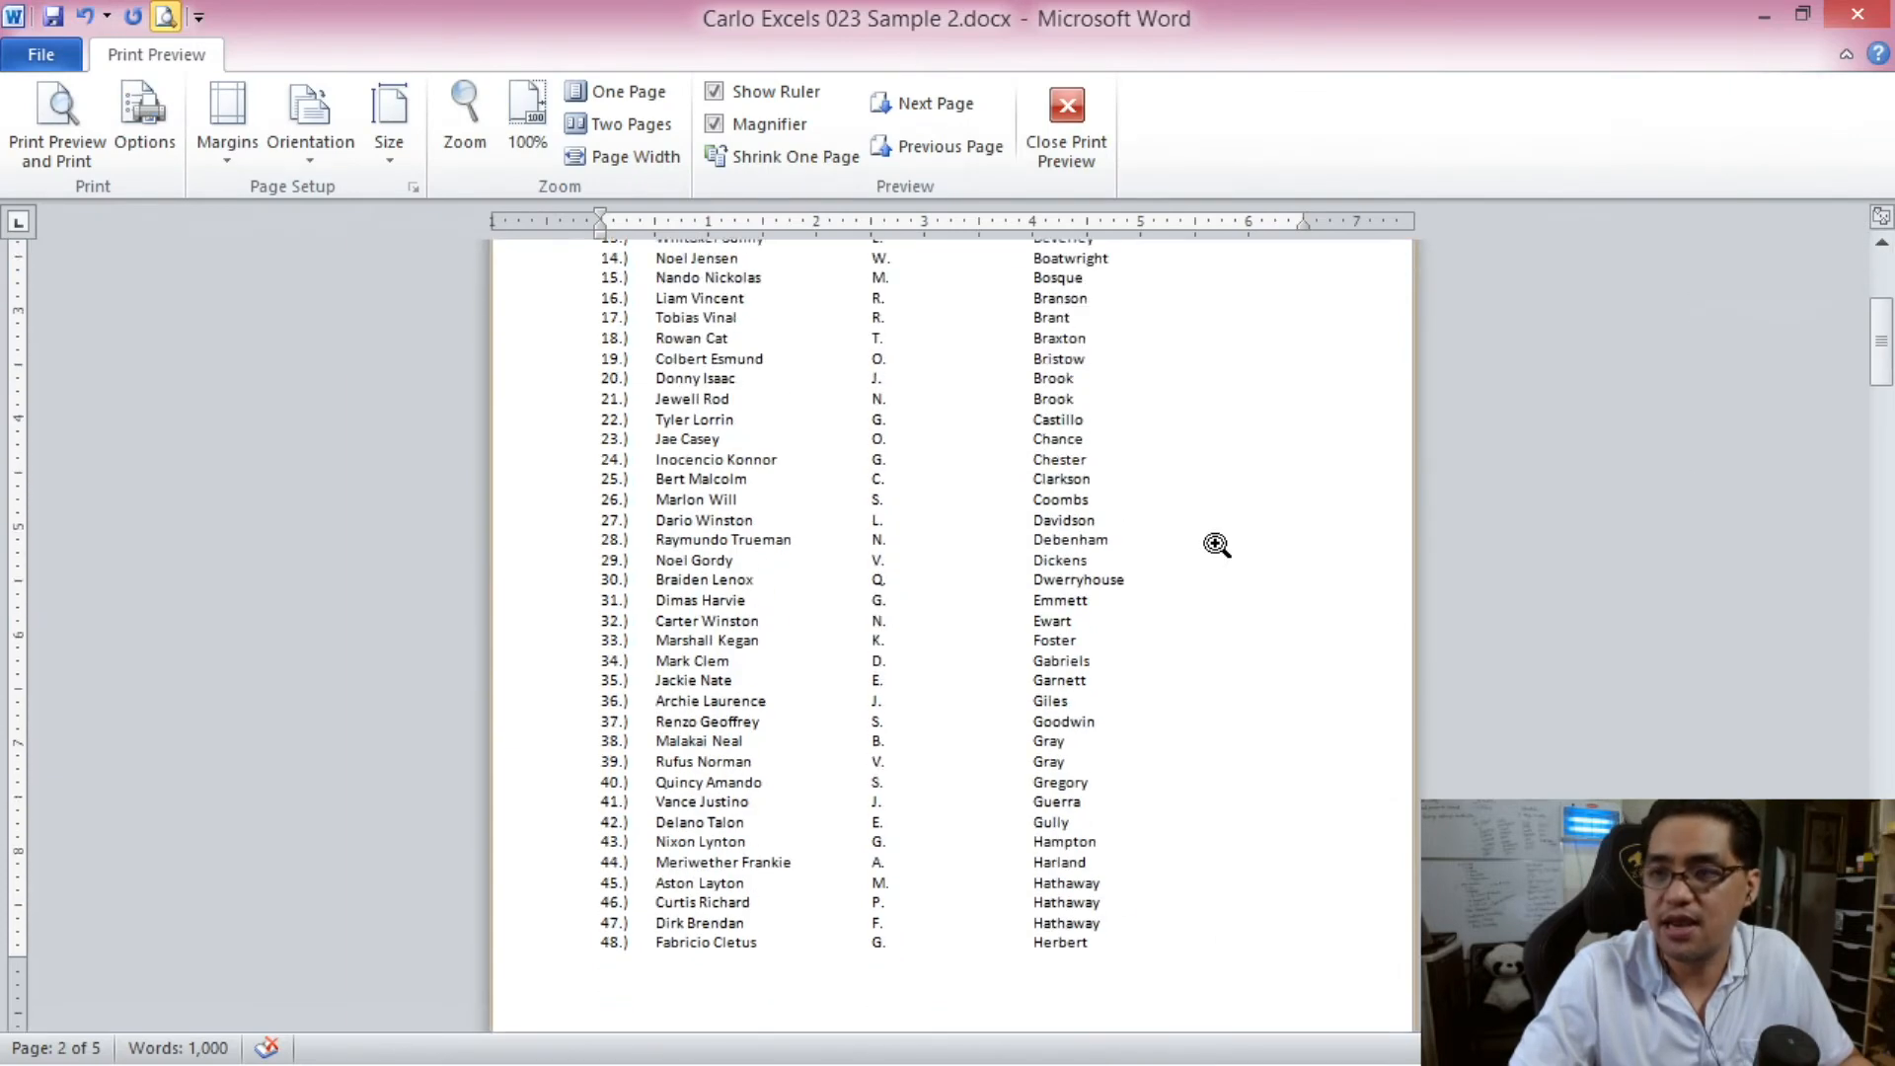
pyautogui.click(1081, 133)
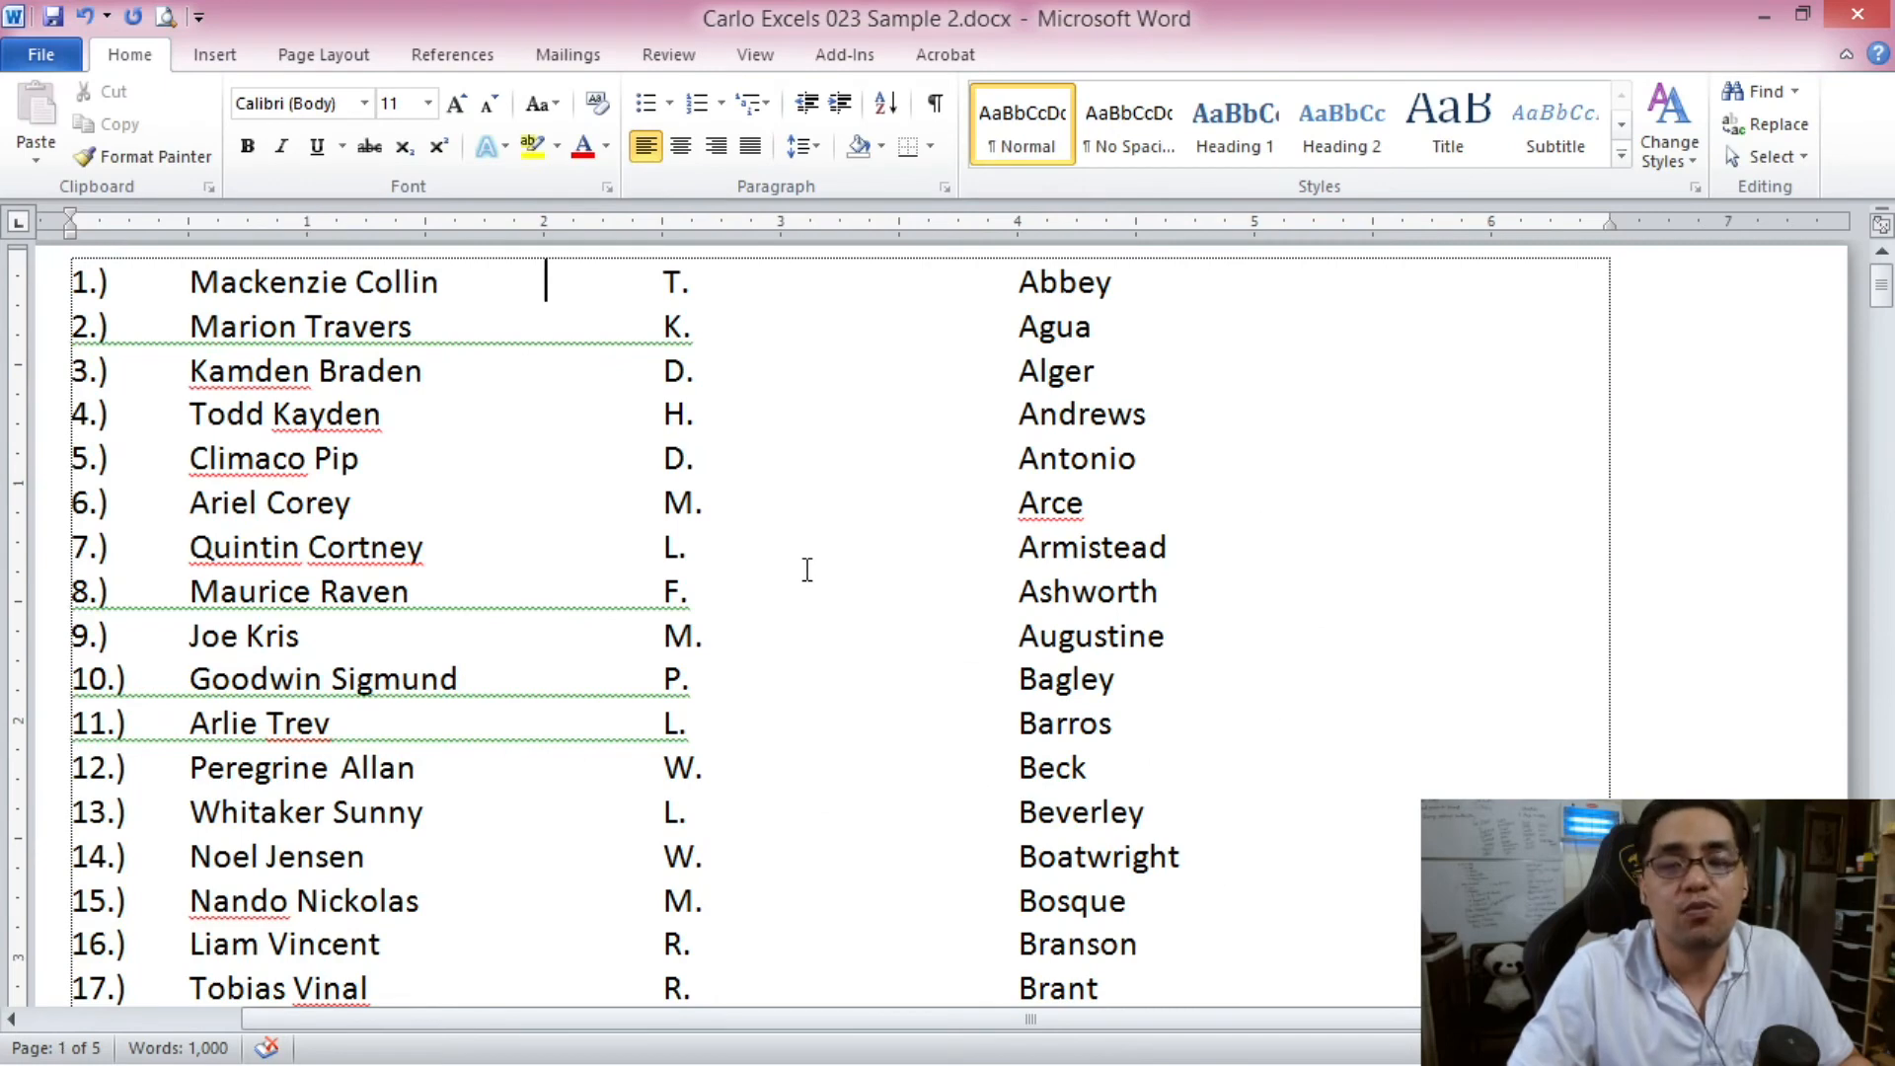
# Copy the entire name list from the Word document and switch to the empty Sheet3 in Excel
pyautogui.hotkey('ctrl', 'c')
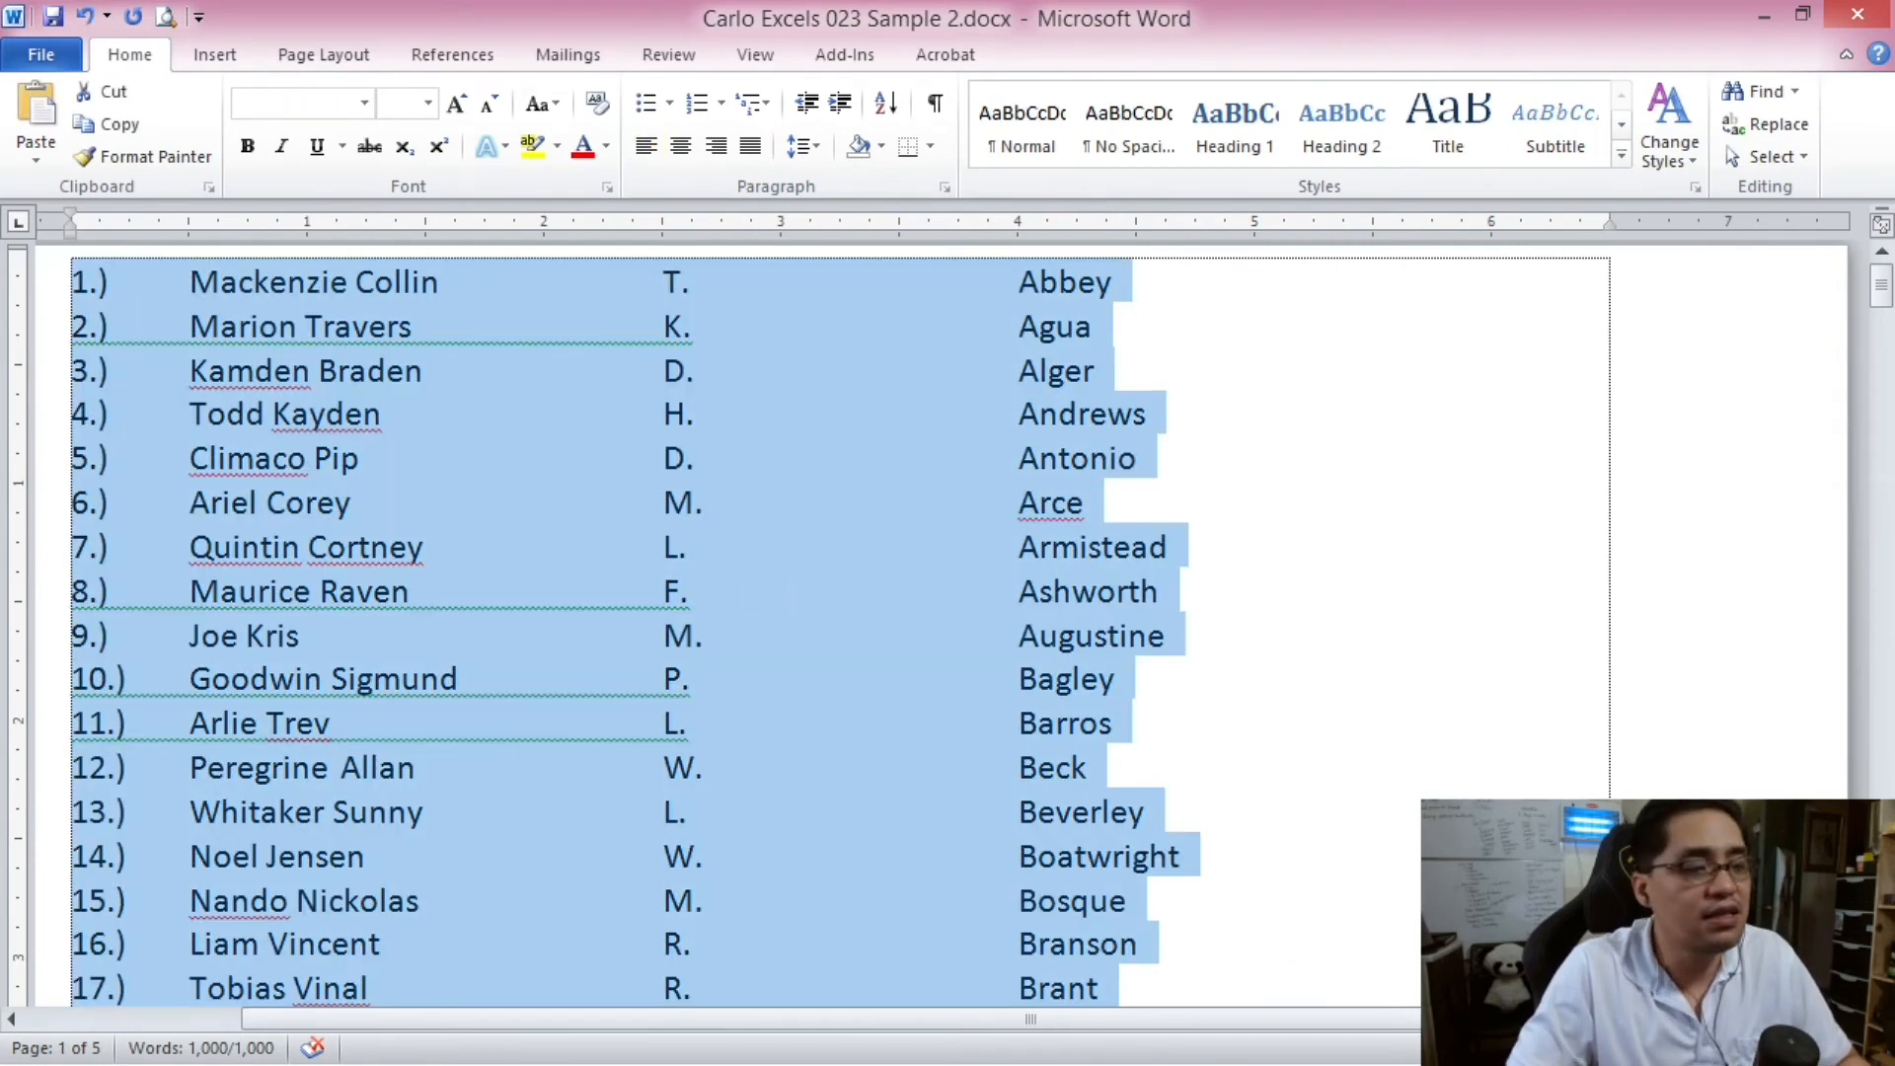
pyautogui.hotkey('alt', 'Tab')
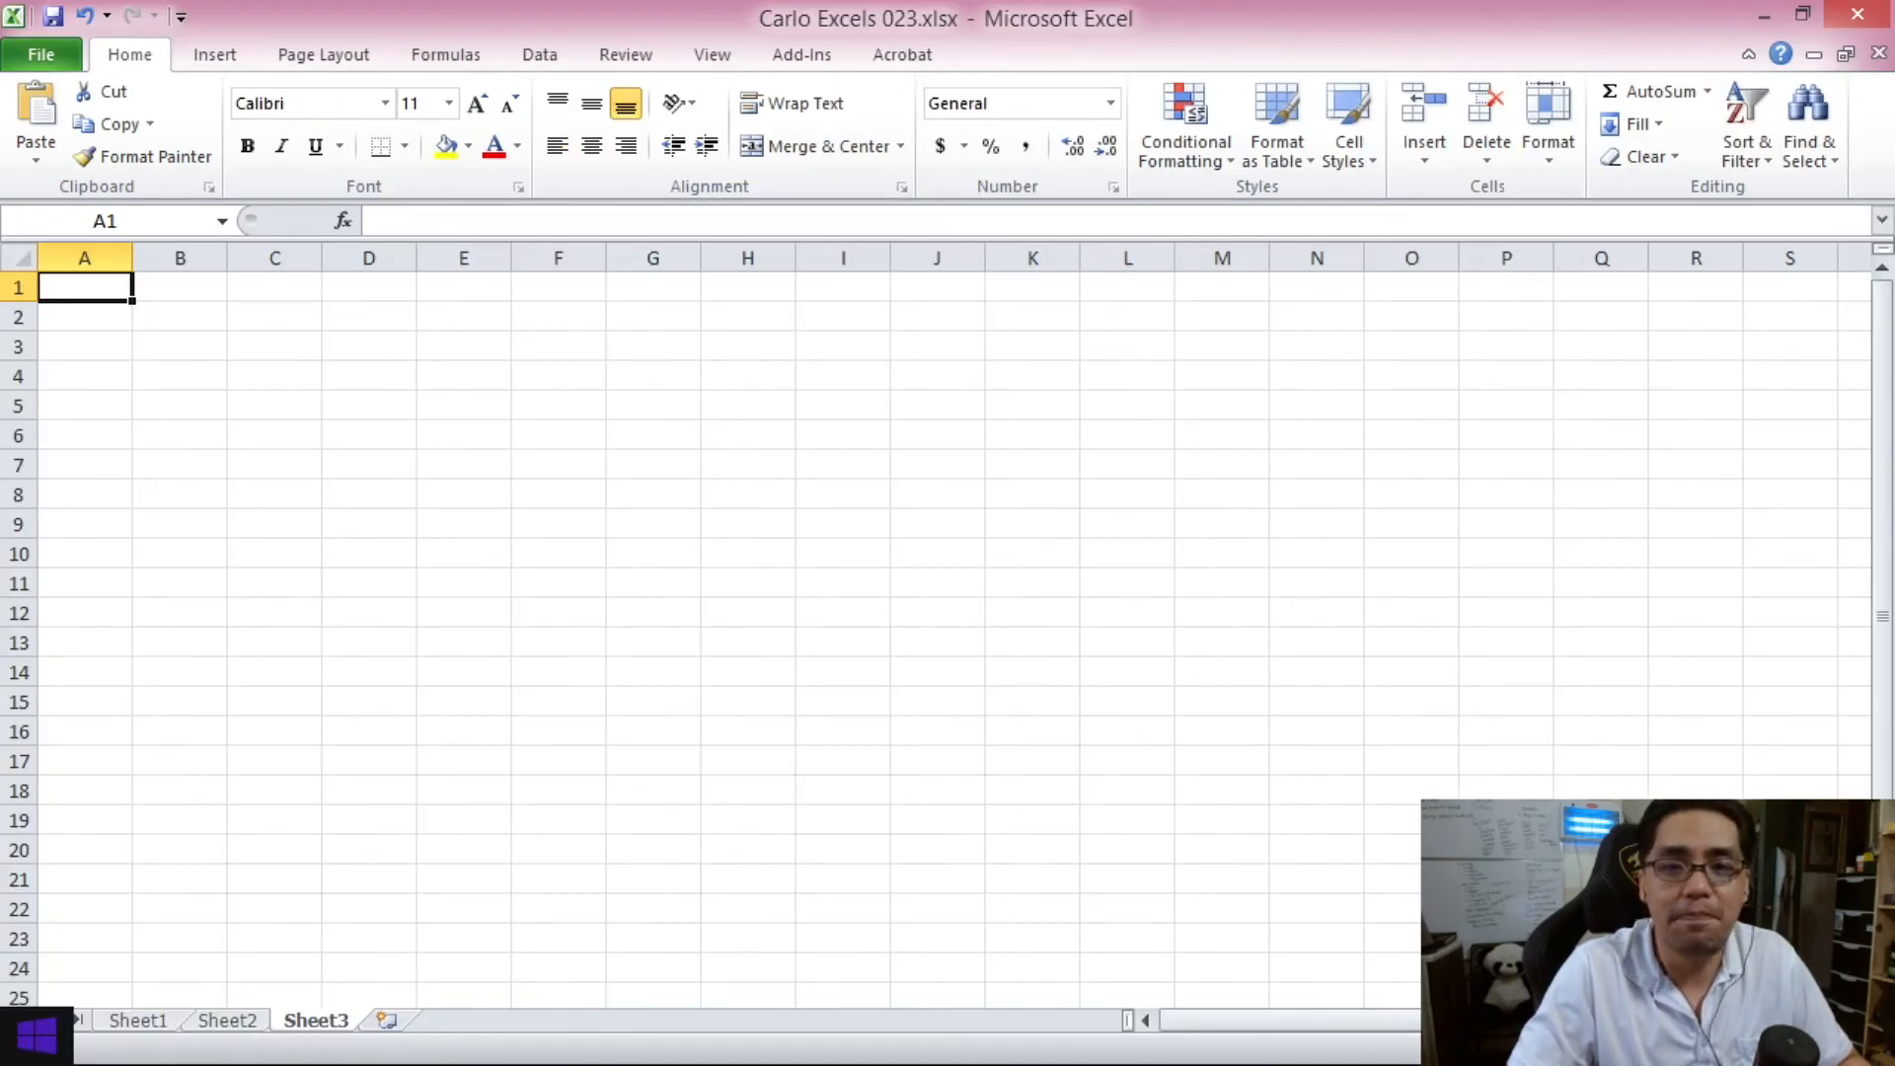
# Paste the copied name list into Sheet3 starting at A1 and review how it spreads across the columns
pyautogui.hotkey('ctrl', 'v')
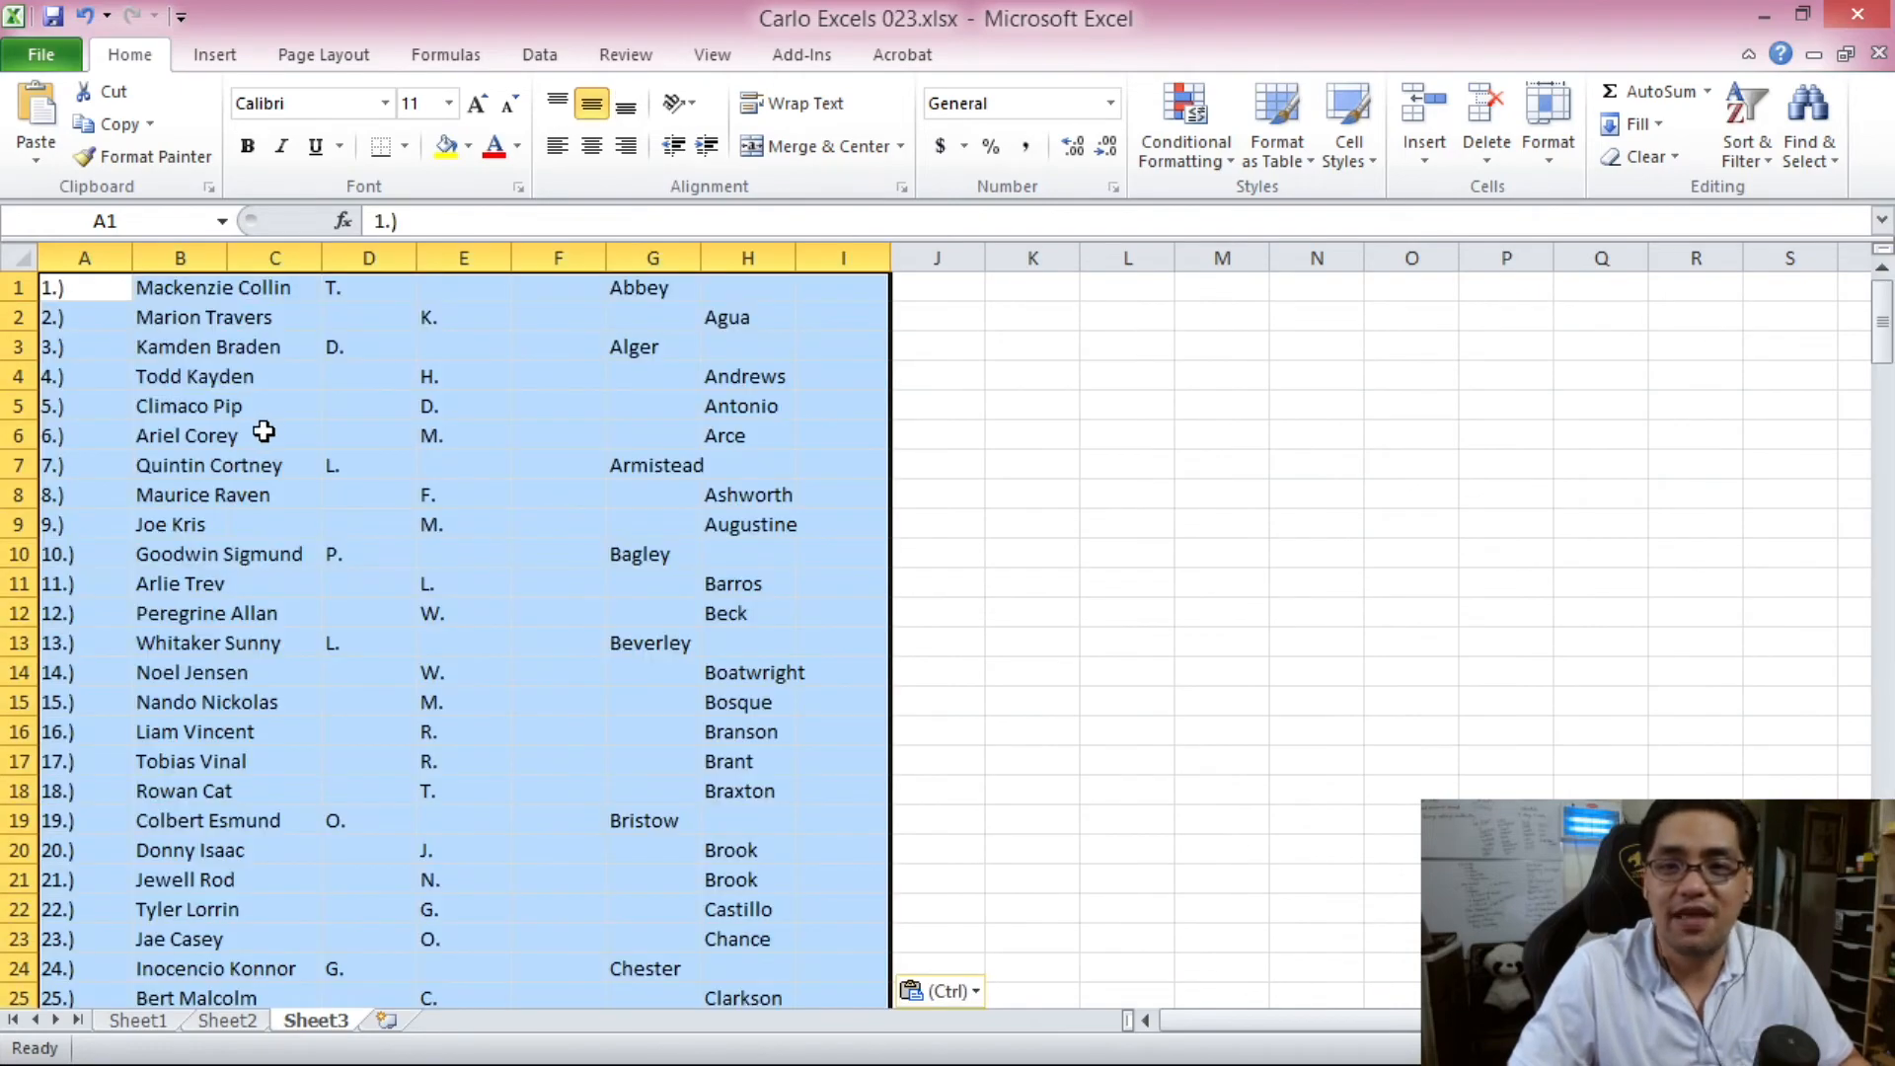
pyautogui.scroll(-5, 449, 430)
pyautogui.scroll(5, 444, 423)
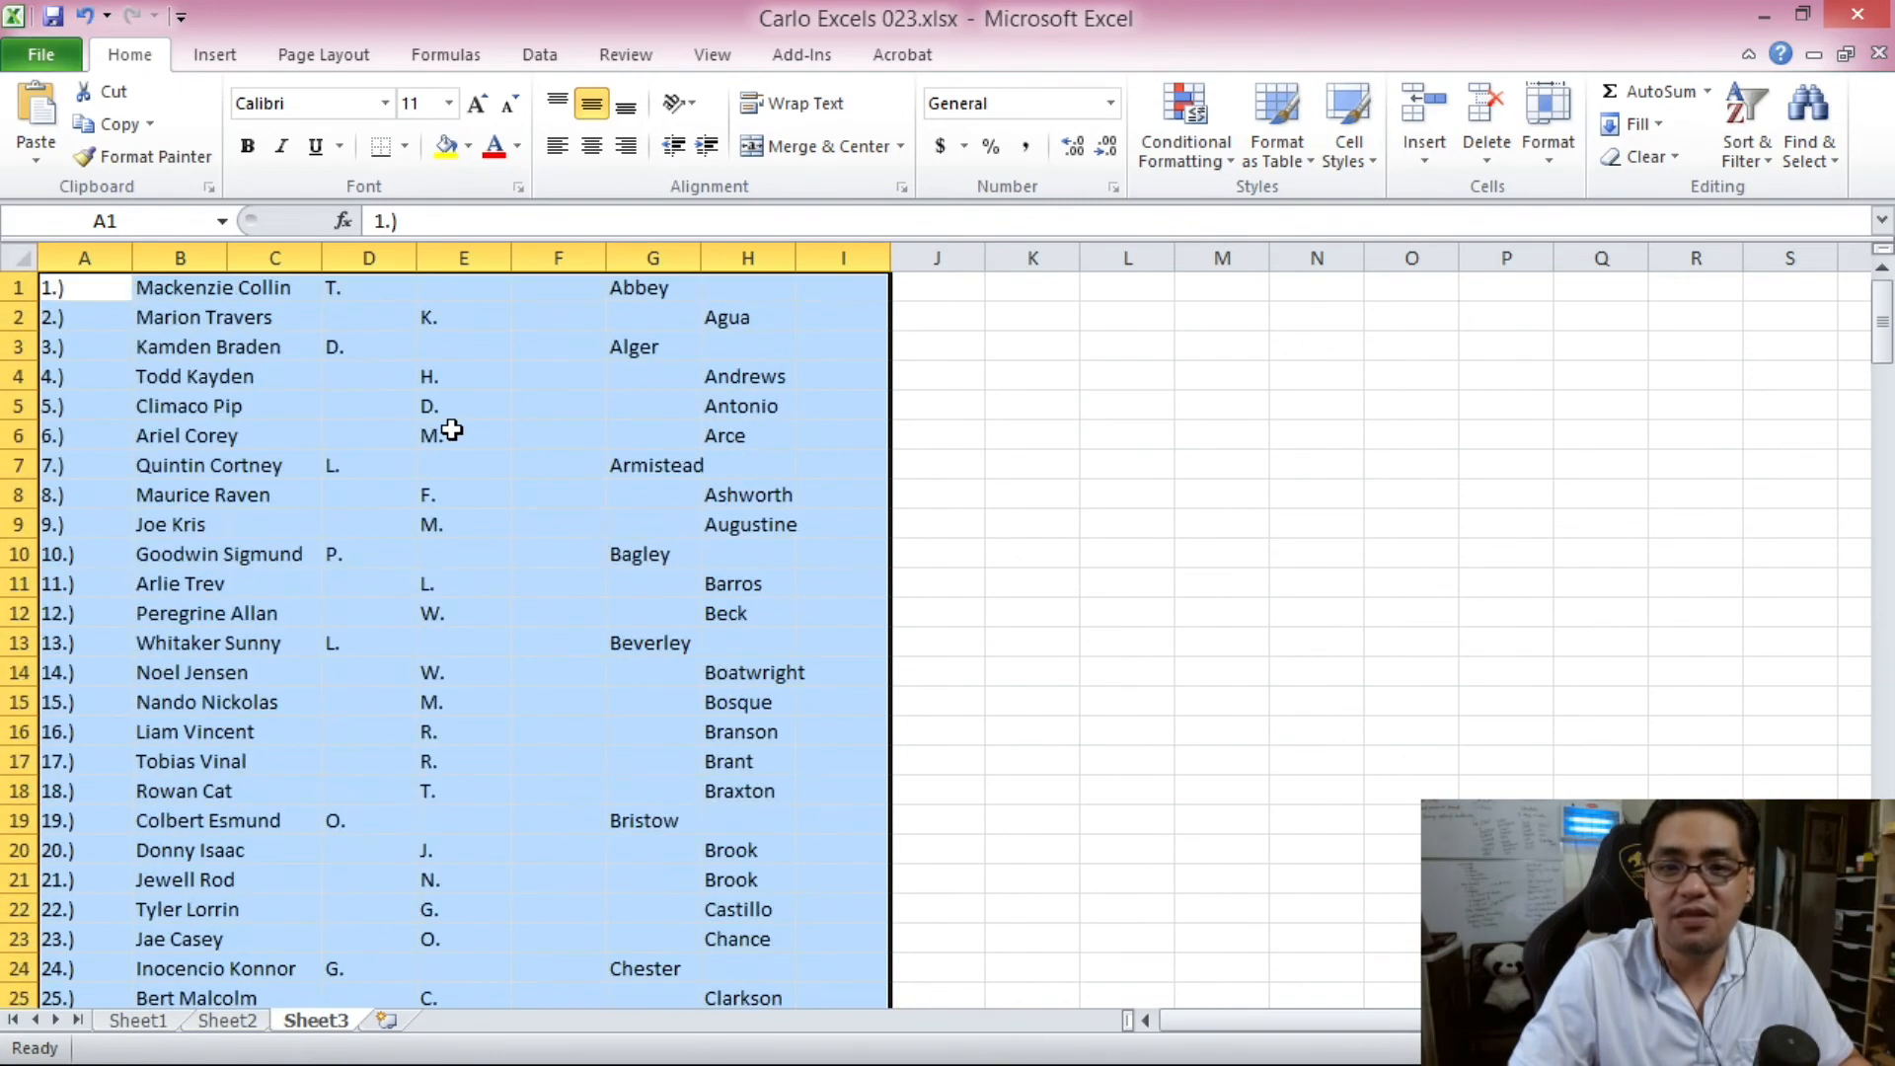
pyautogui.moveTo(1882, 326); pyautogui.dragTo(1881, 804)
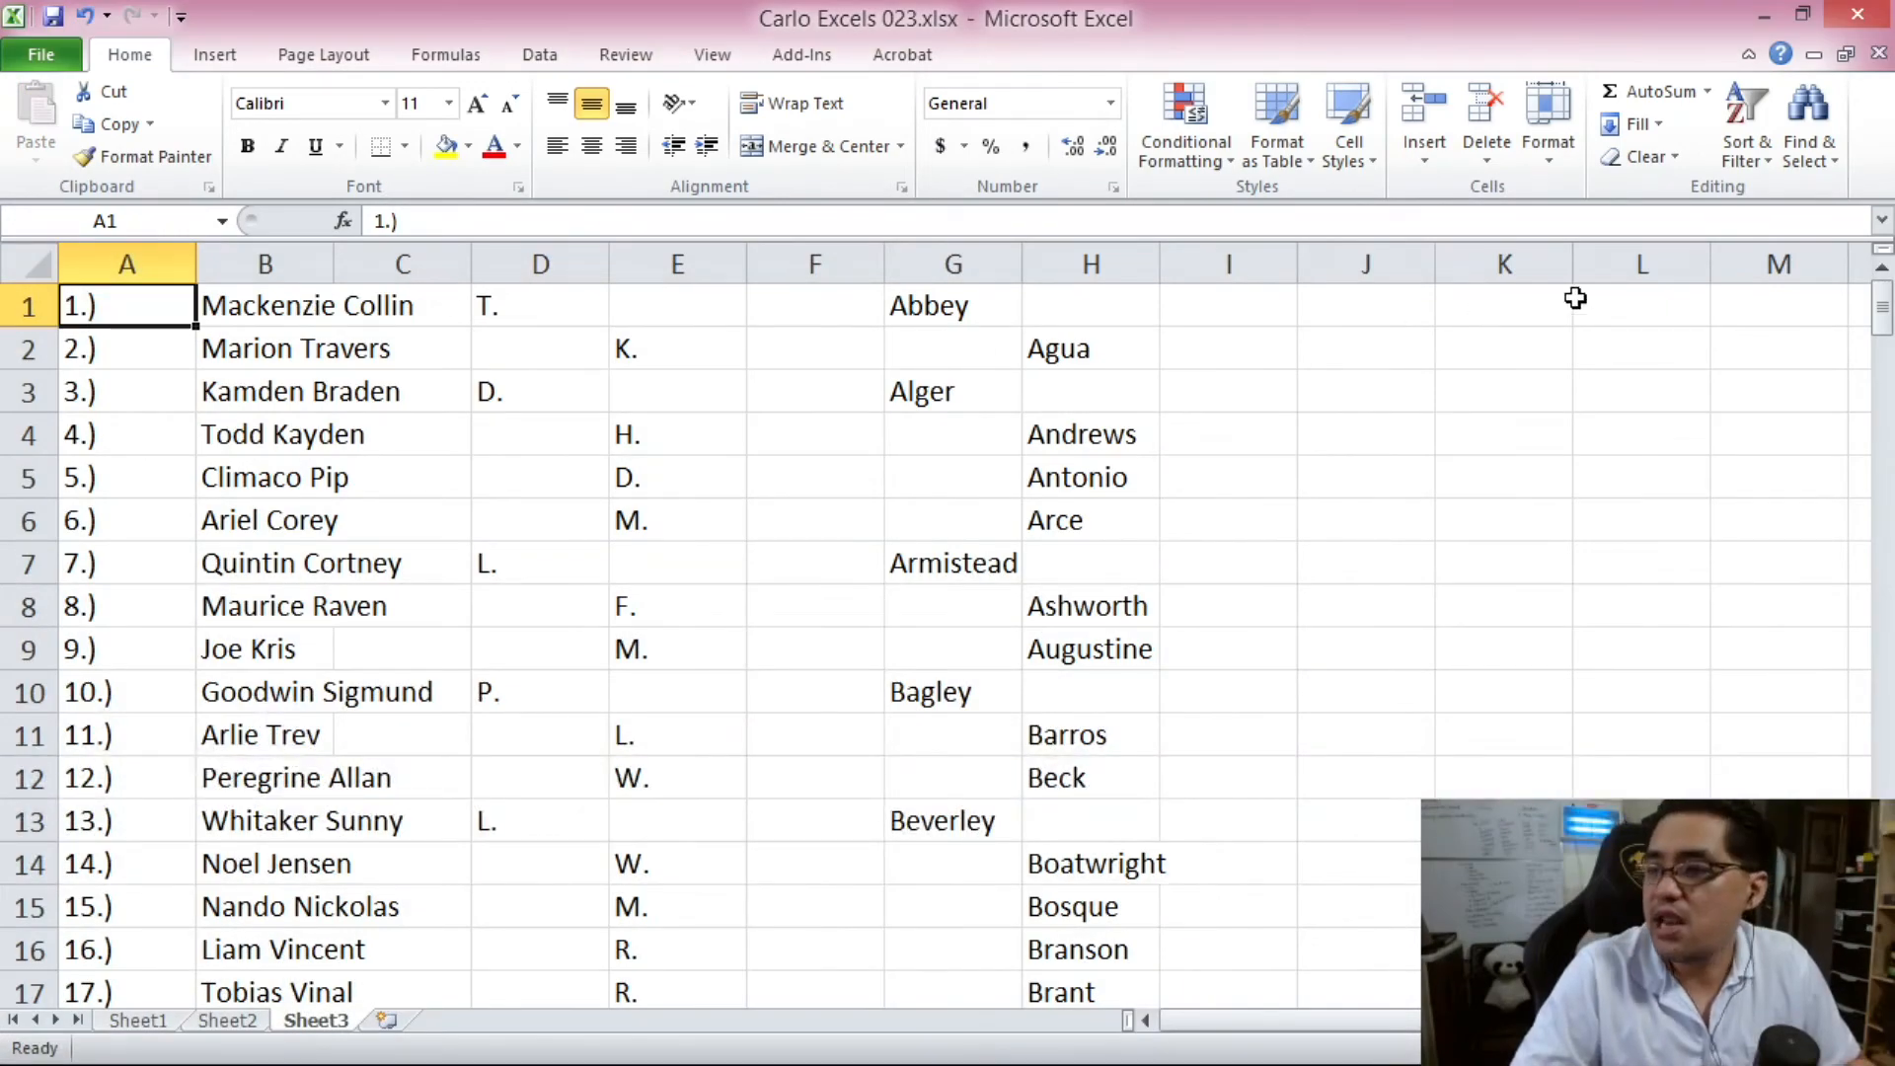
pyautogui.moveTo(1881, 311)
pyautogui.mouseDown()
pyautogui.moveTo(1886, 549)
pyautogui.moveTo(1881, 297)
pyautogui.mouseUp()
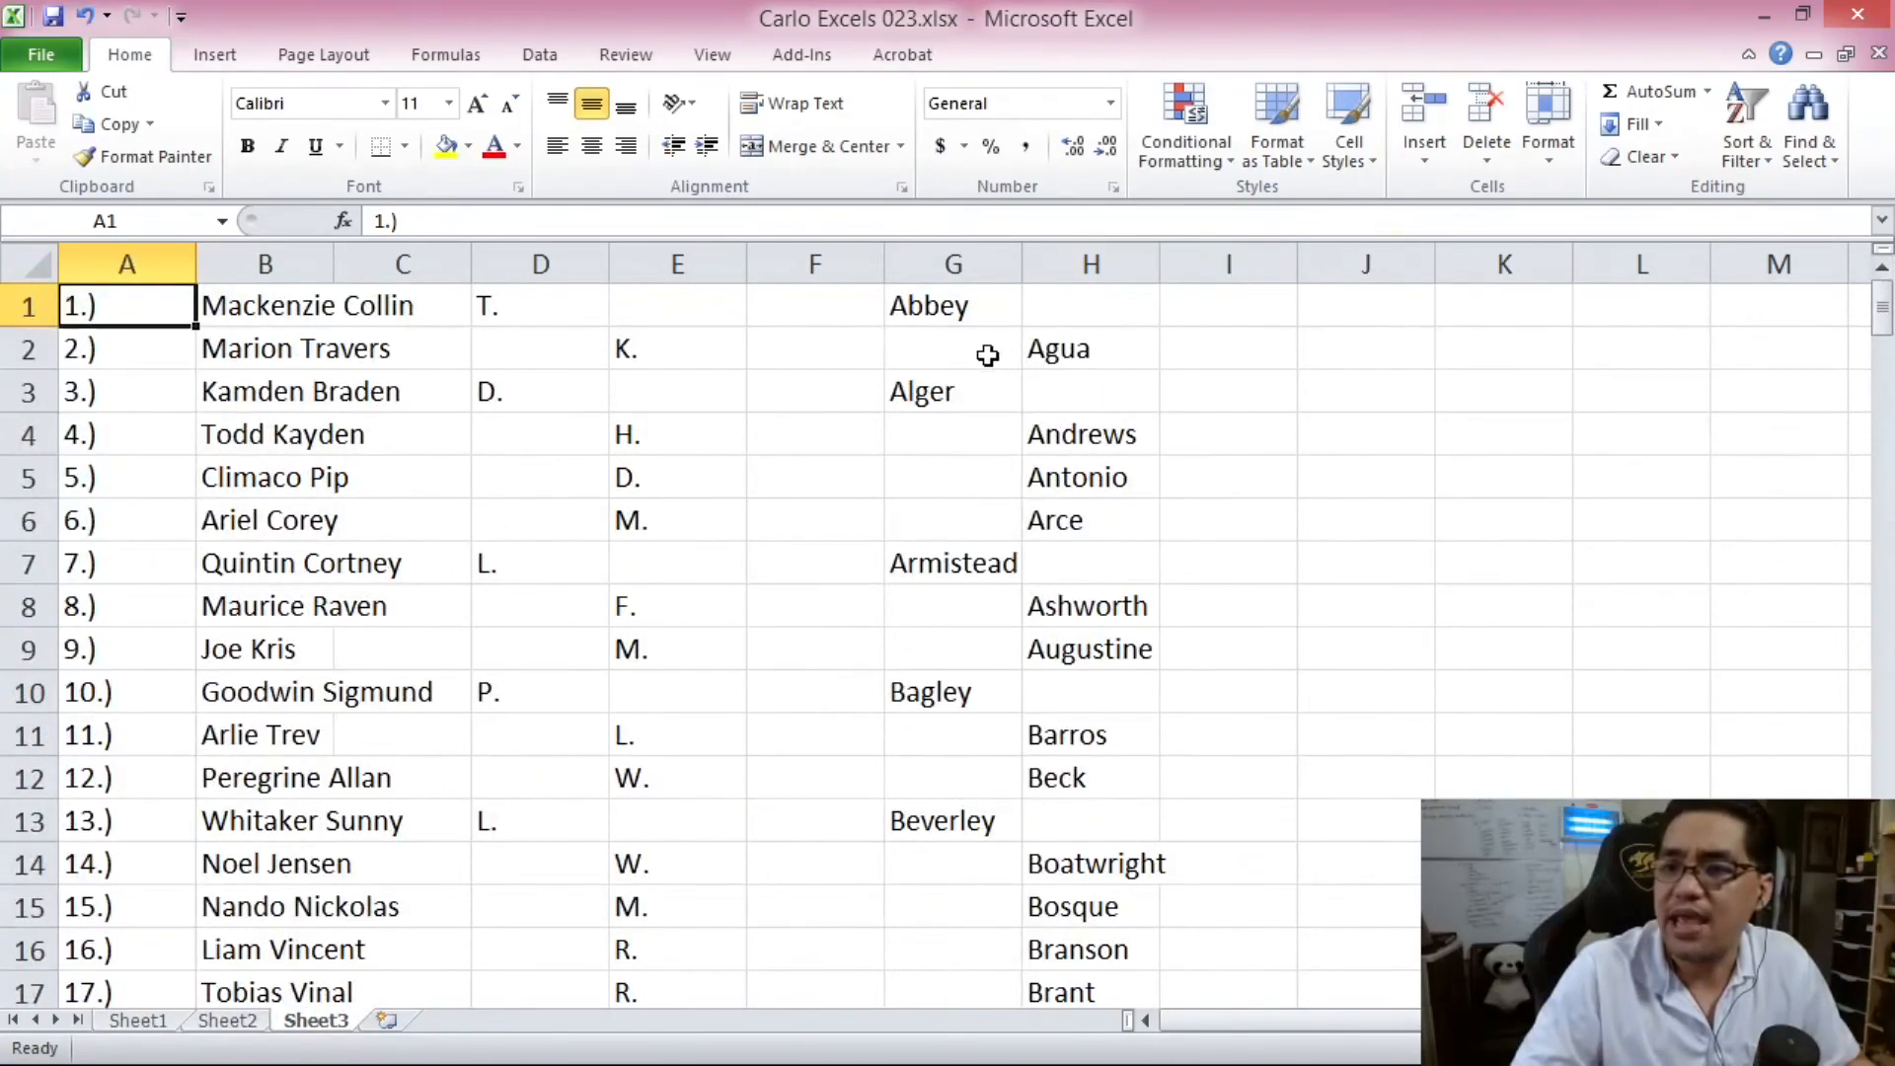
pyautogui.moveTo(1883, 316)
pyautogui.mouseDown()
pyautogui.moveTo(1884, 421)
pyautogui.moveTo(1885, 296)
pyautogui.mouseUp()
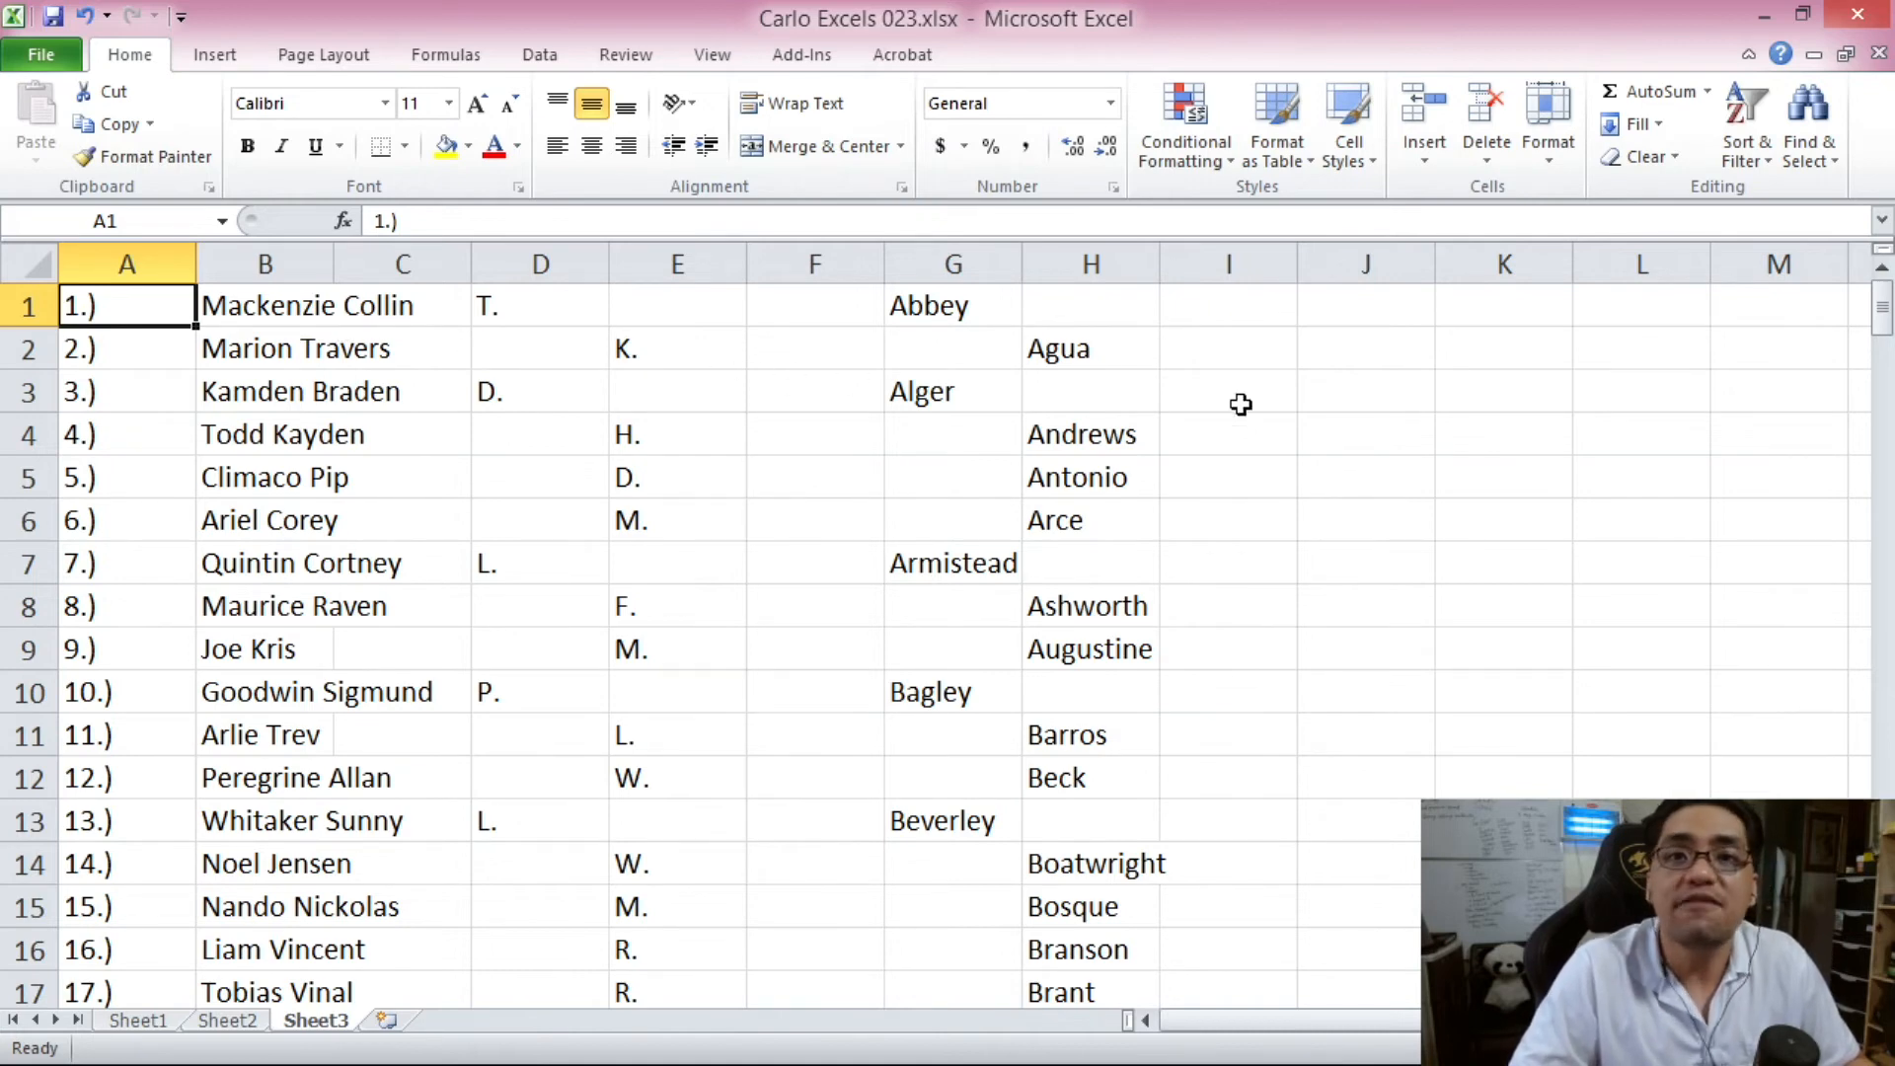
pyautogui.moveTo(1886, 316); pyautogui.dragTo(1866, 278)
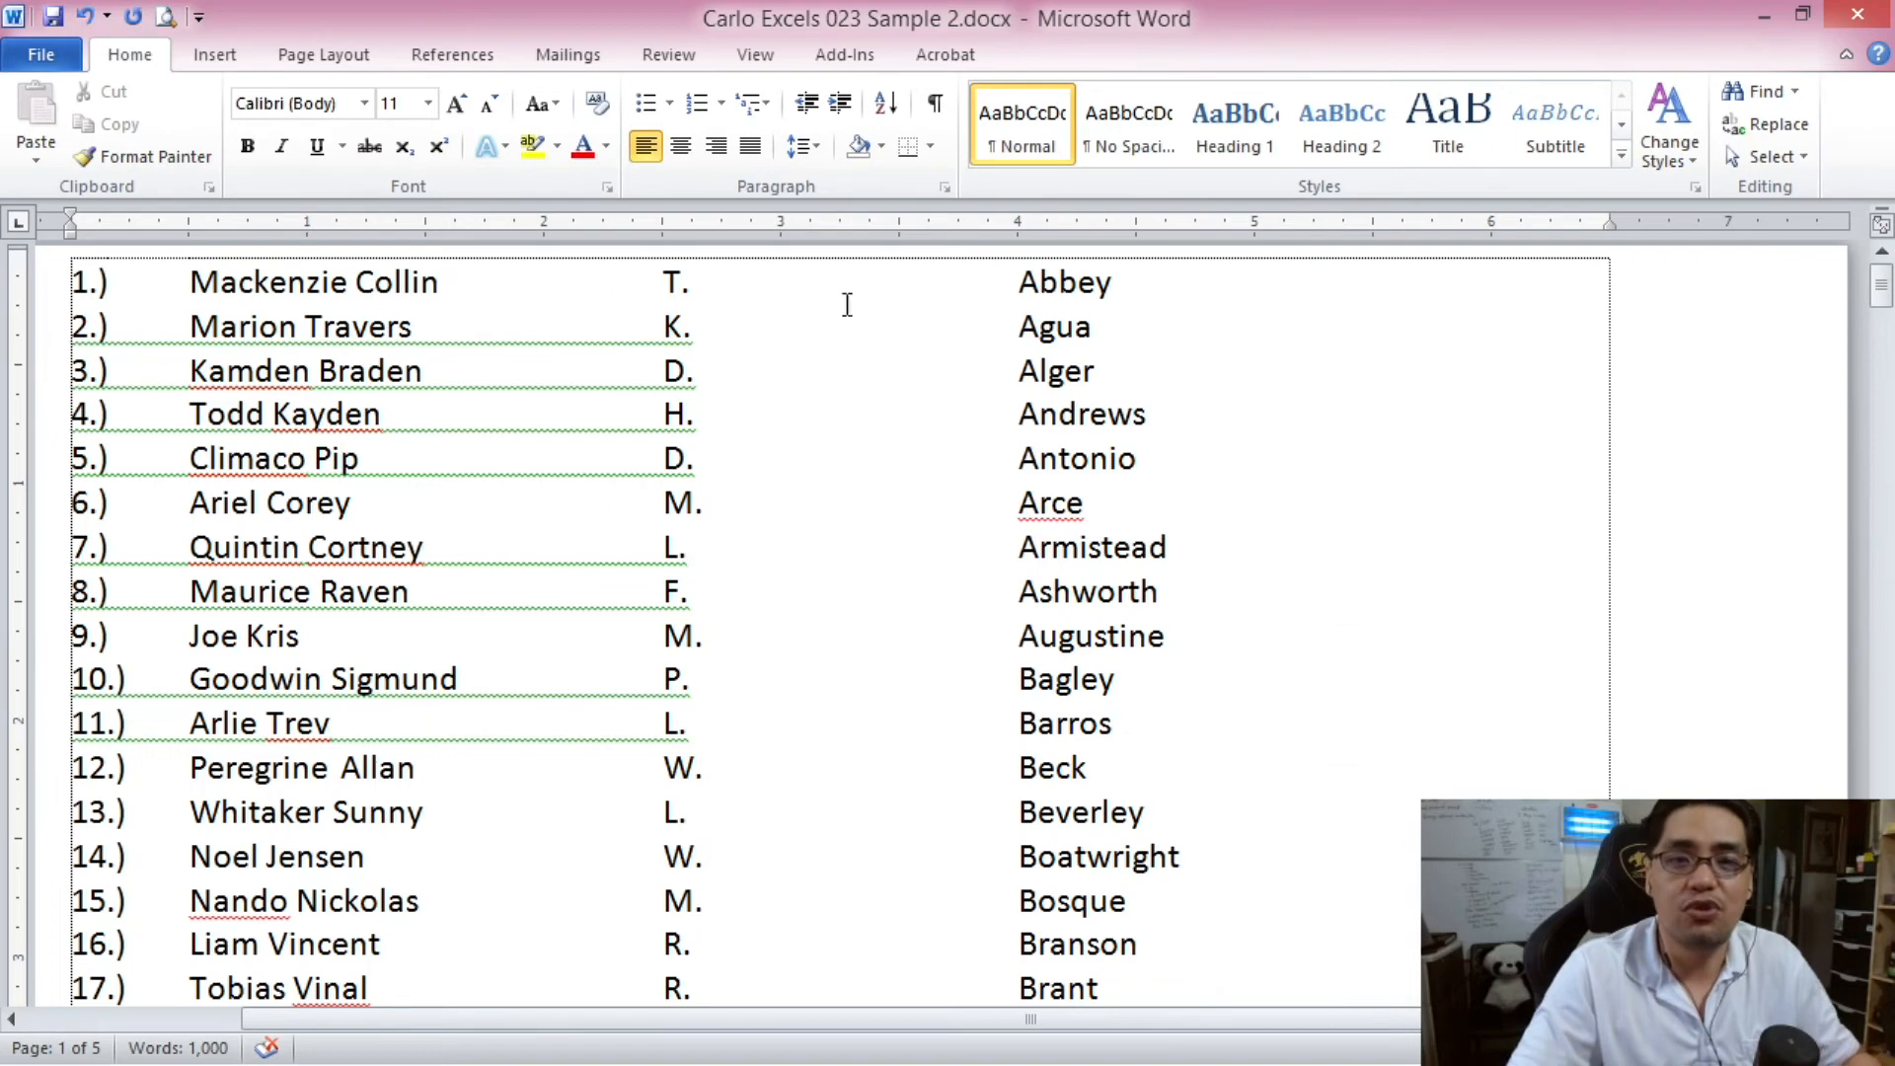
# Switch to the Word document and copy one tab gap before the middle initial in the first name row
pyautogui.moveTo(115, 296); pyautogui.dragTo(65, 286)
pyautogui.click(217, 327)
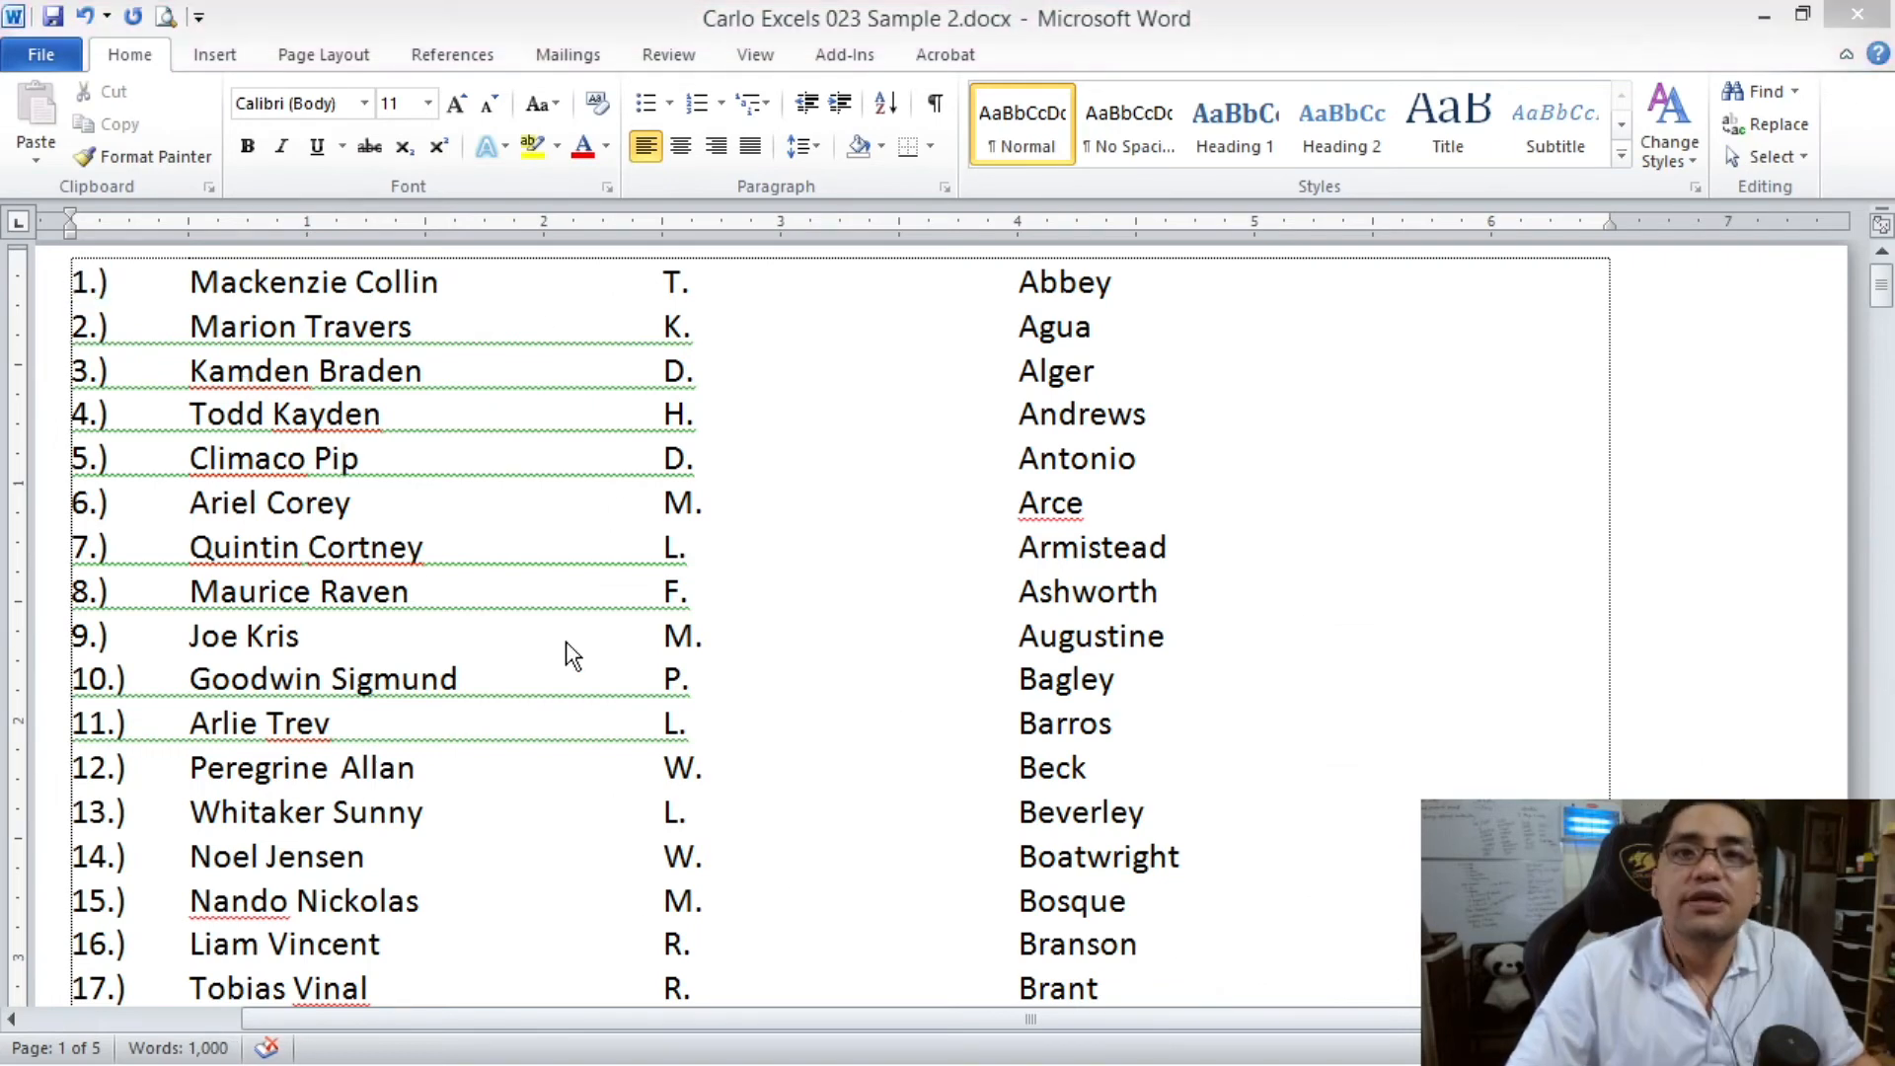
pyautogui.click(393, 543)
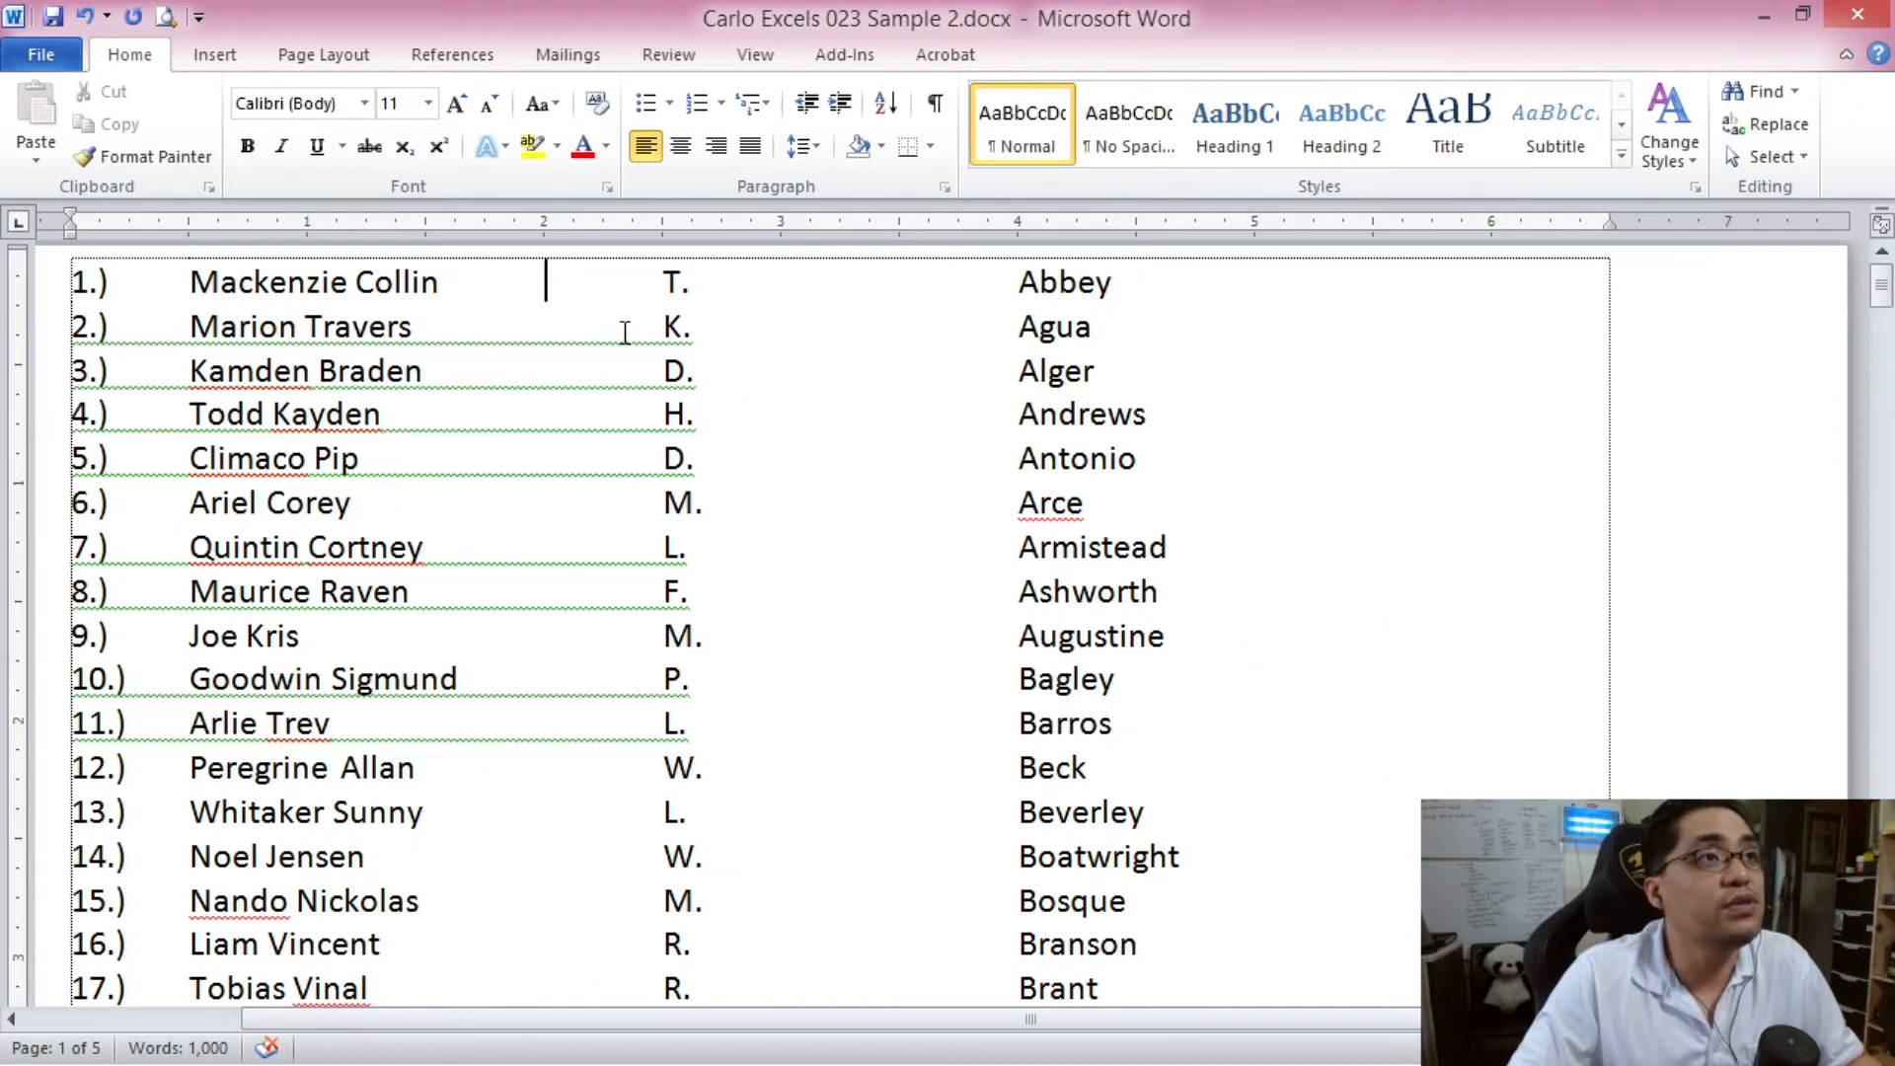
pyautogui.moveTo(567, 284); pyautogui.dragTo(628, 287)
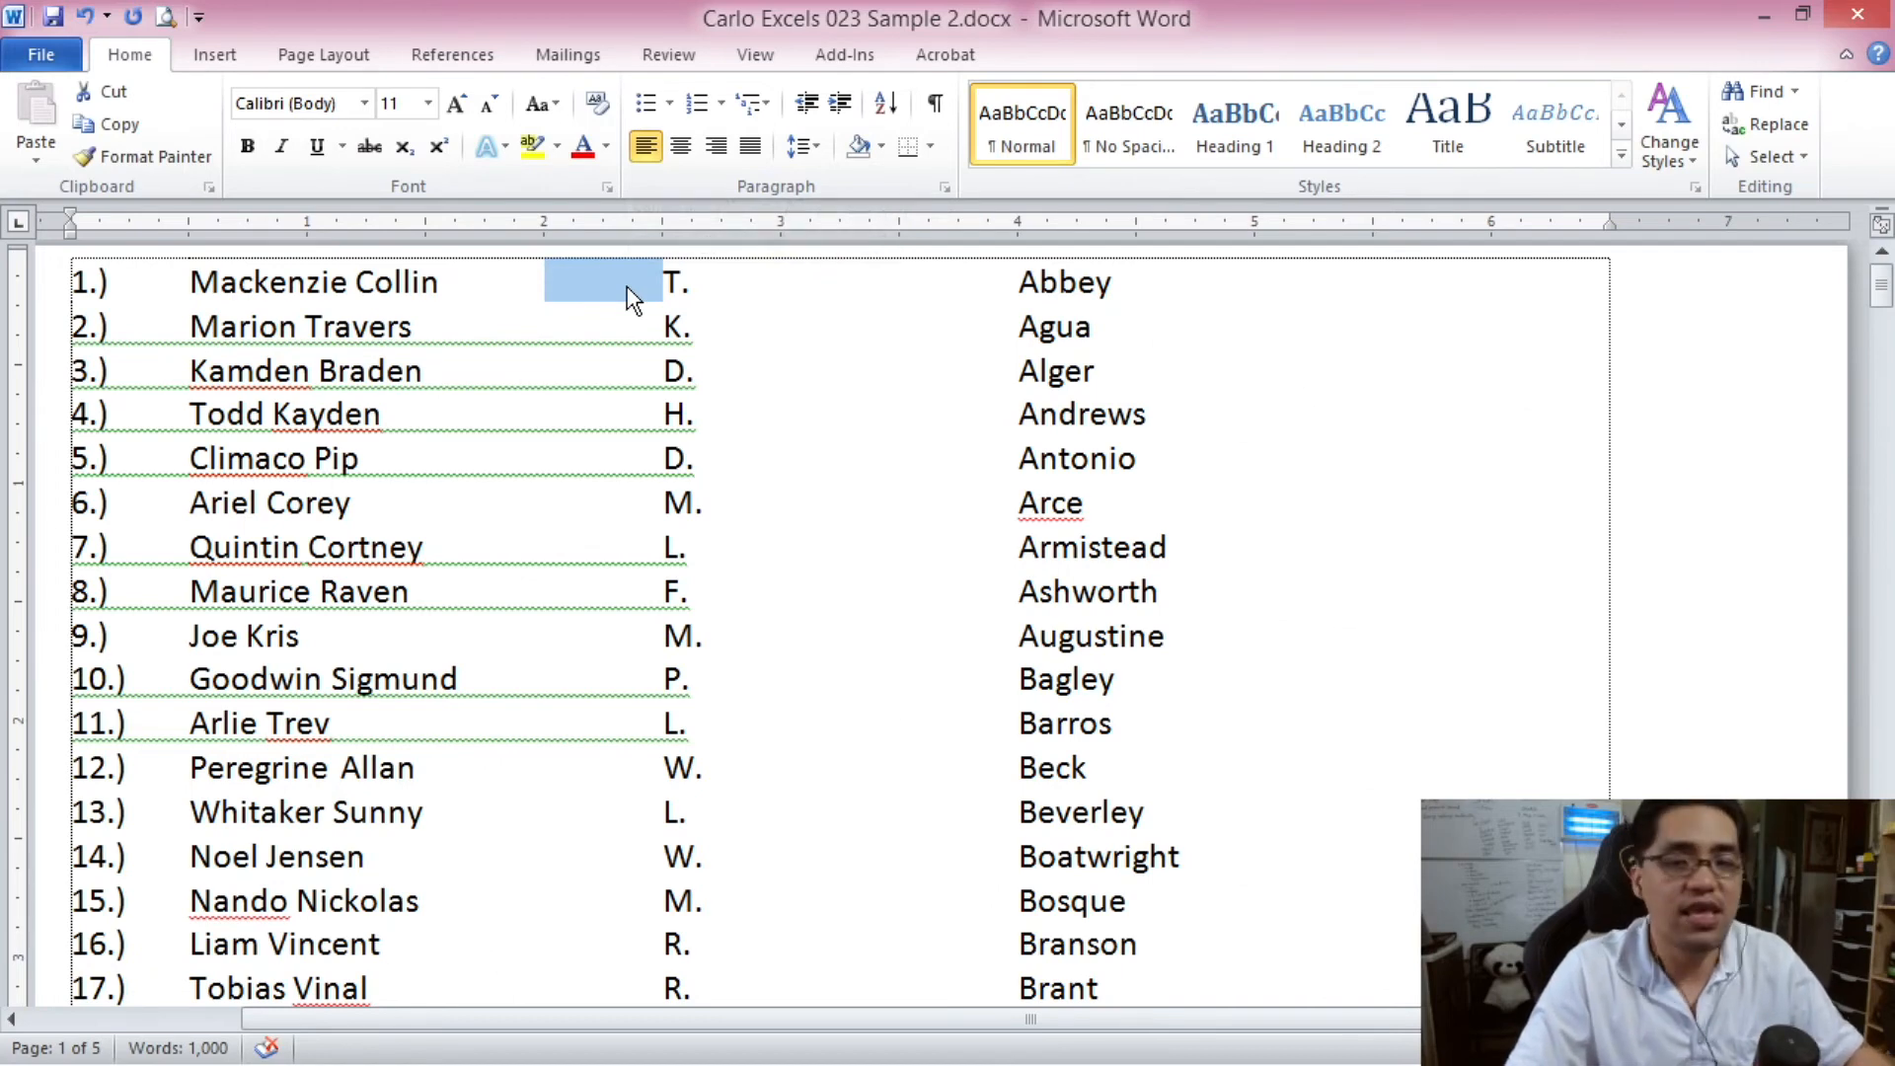
pyautogui.rightClick(628, 288)
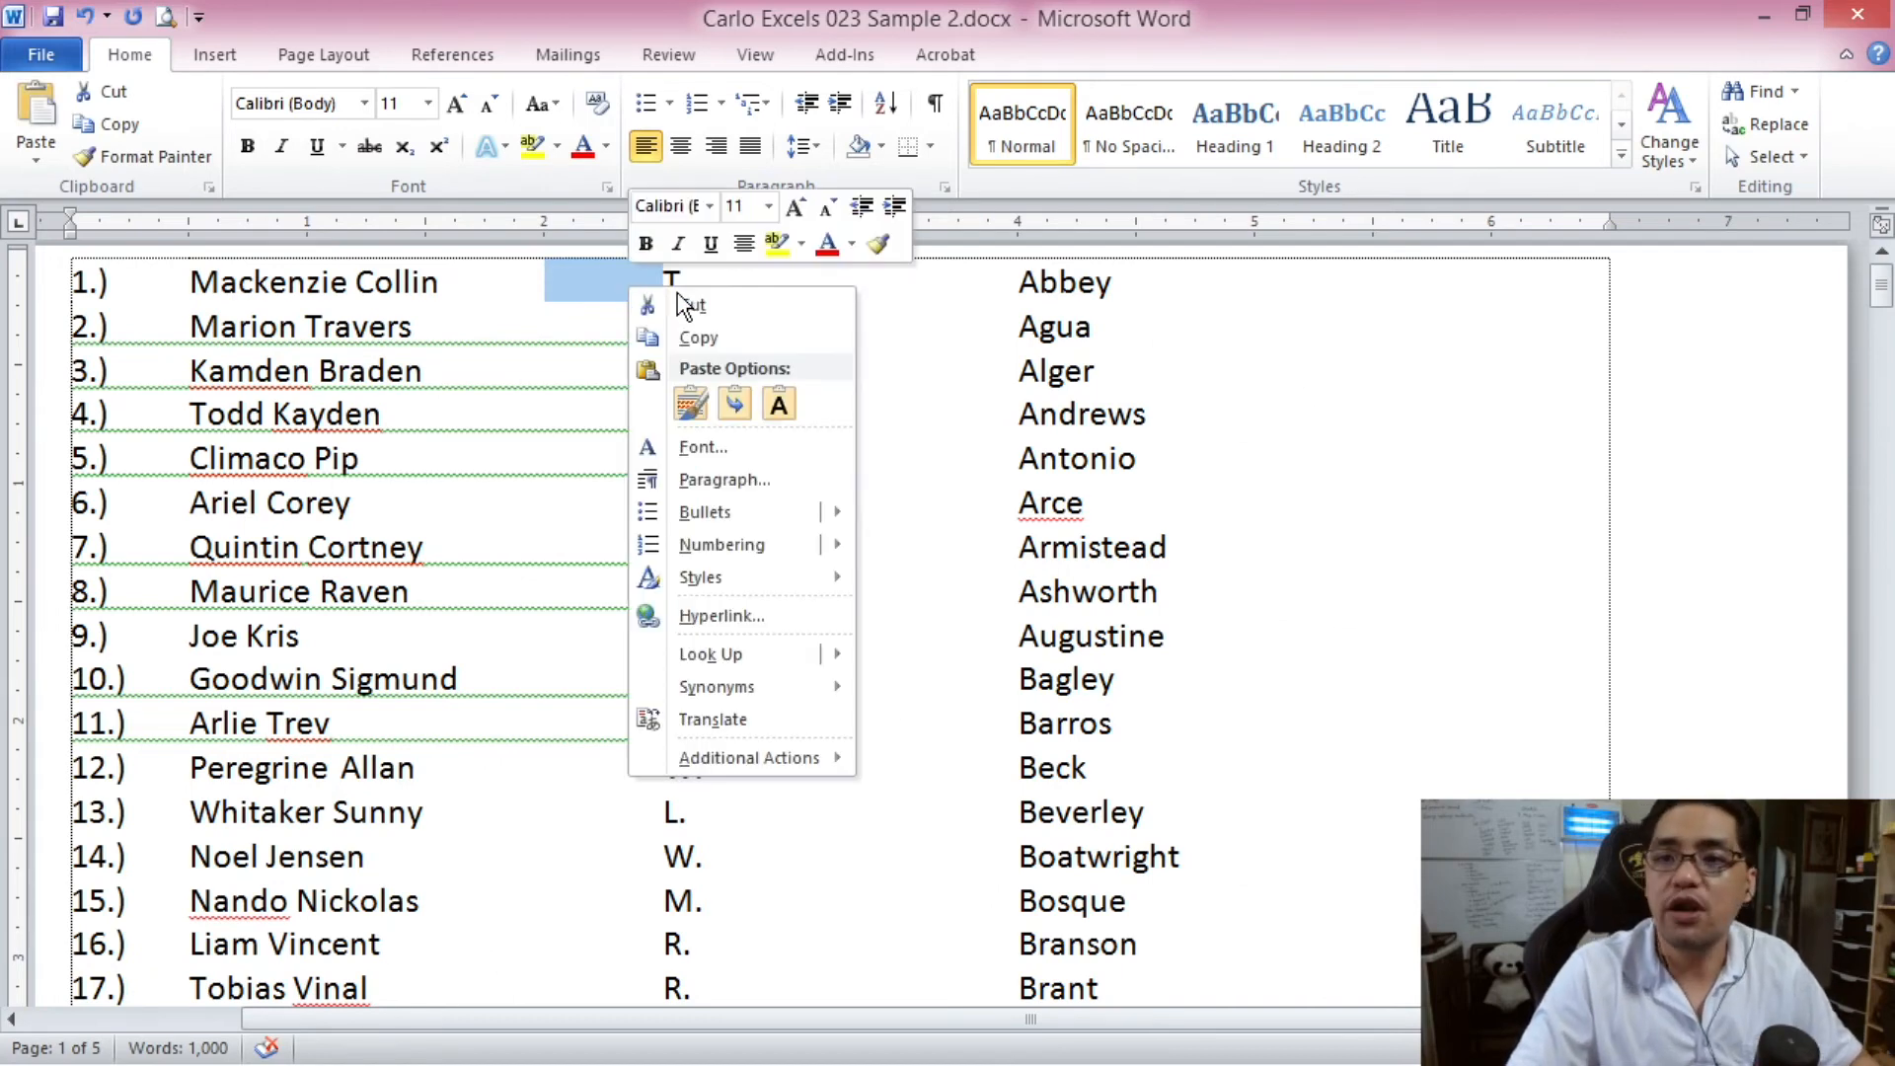
pyautogui.click(730, 335)
pyautogui.click(550, 378)
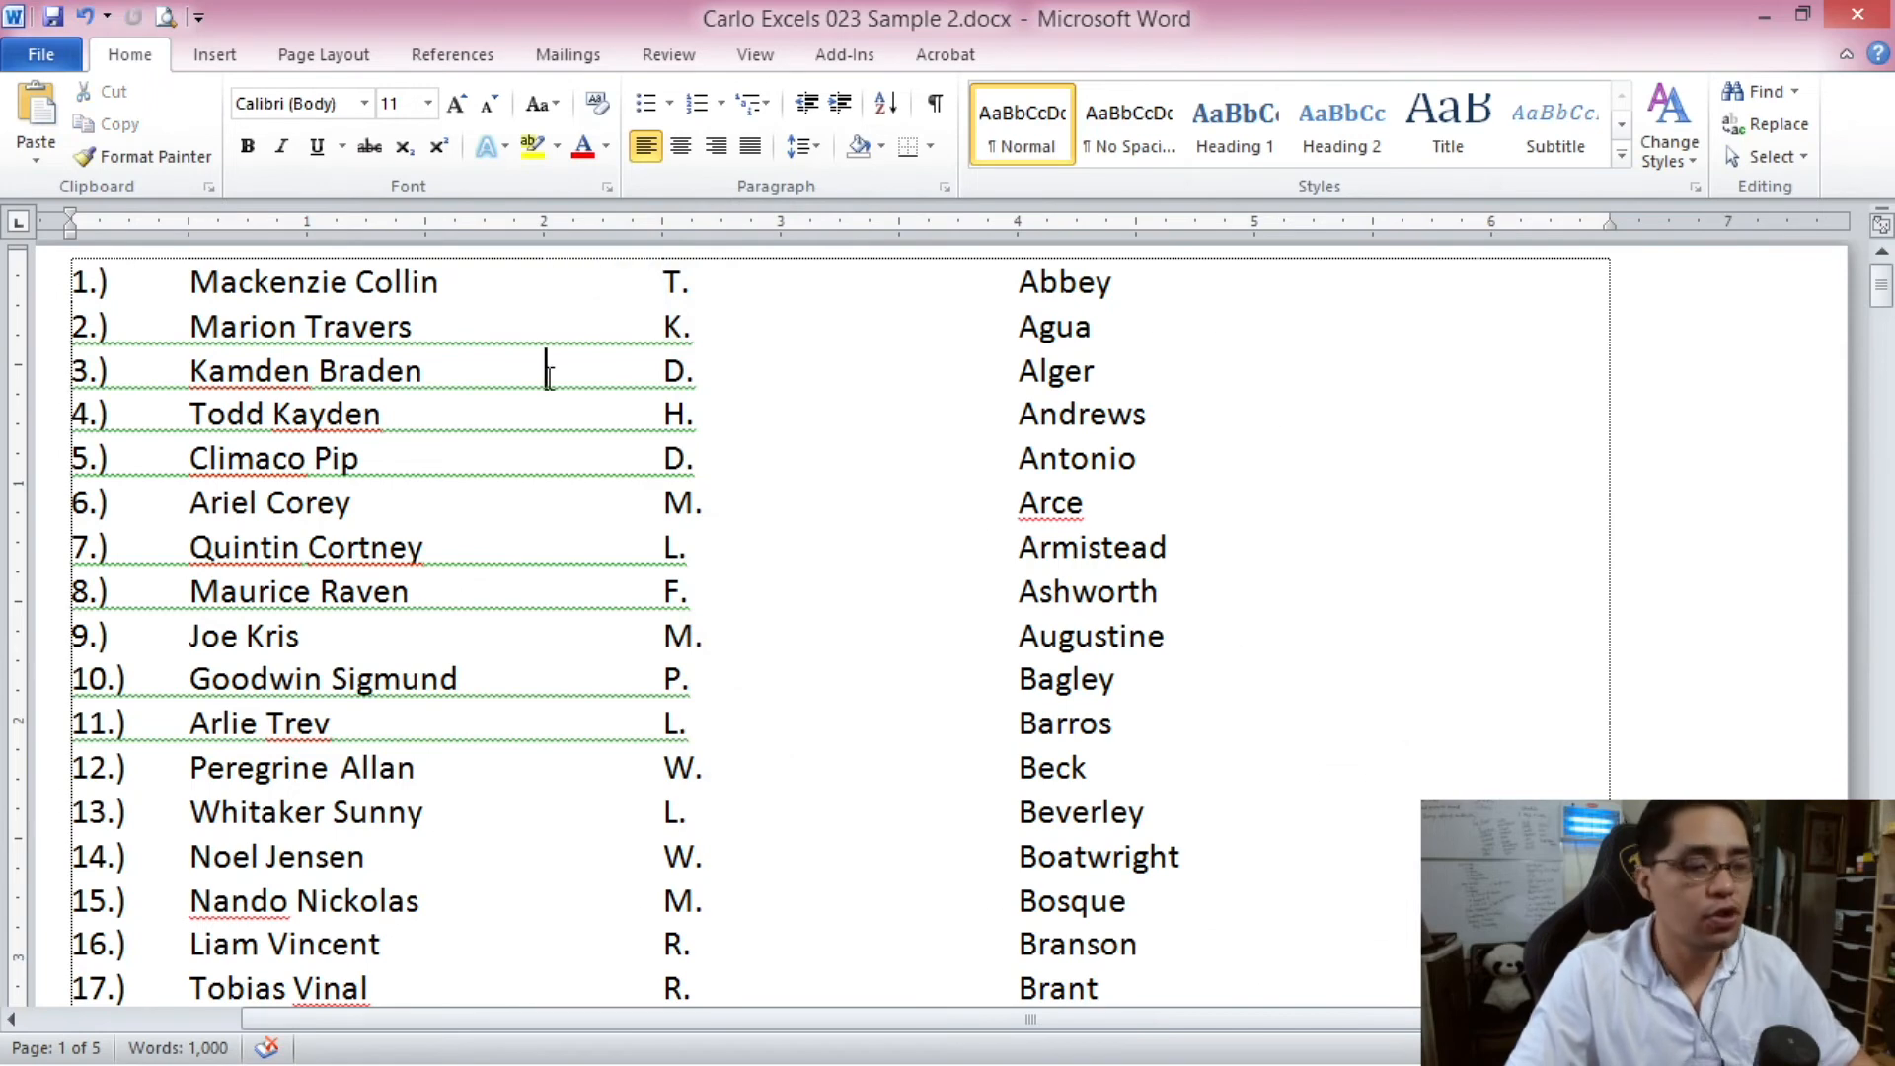
# Replace every tab in the Word document with a single space, using the copied tab as the search text
pyautogui.hotkey('ctrl', 'h')
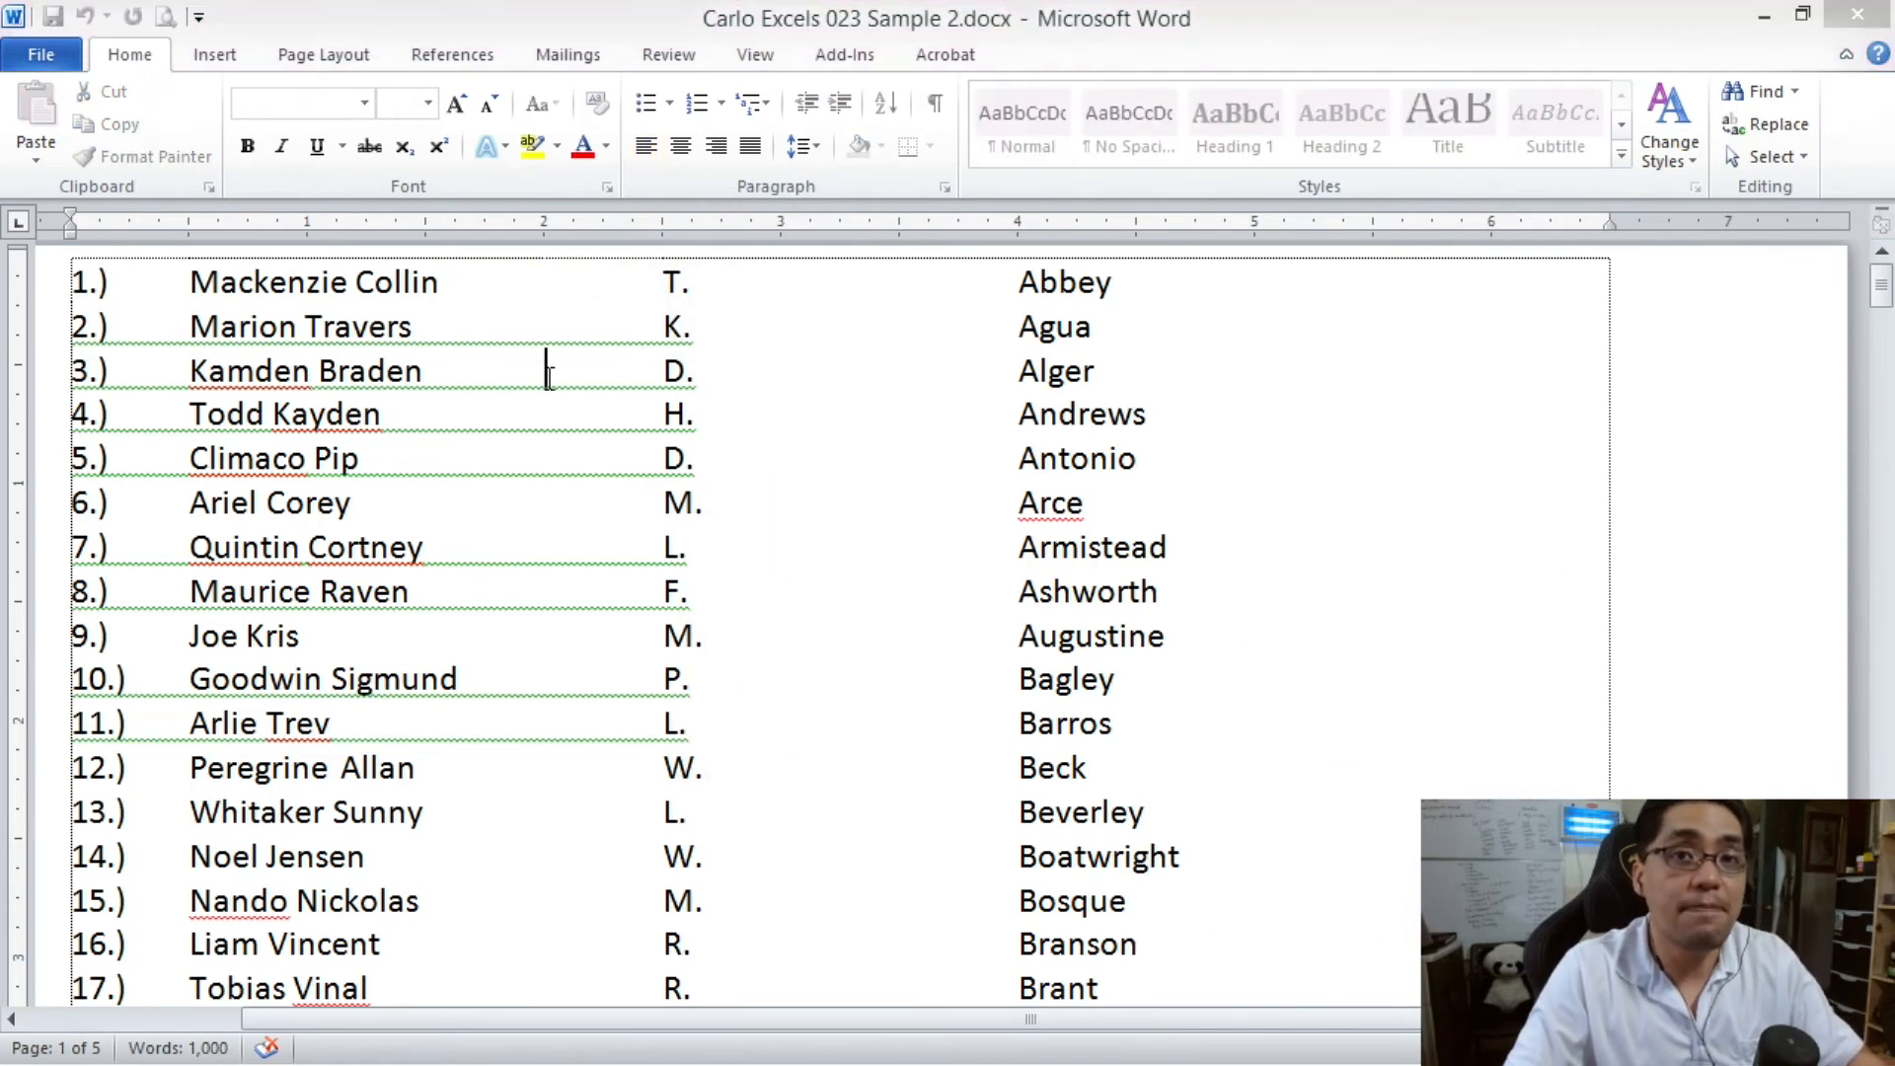
pyautogui.moveTo(959, 256); pyautogui.dragTo(683, 279)
pyautogui.moveTo(683, 383); pyautogui.dragTo(620, 381)
pyautogui.press('BackSpace')
pyautogui.click(701, 379)
pyautogui.click(680, 468)
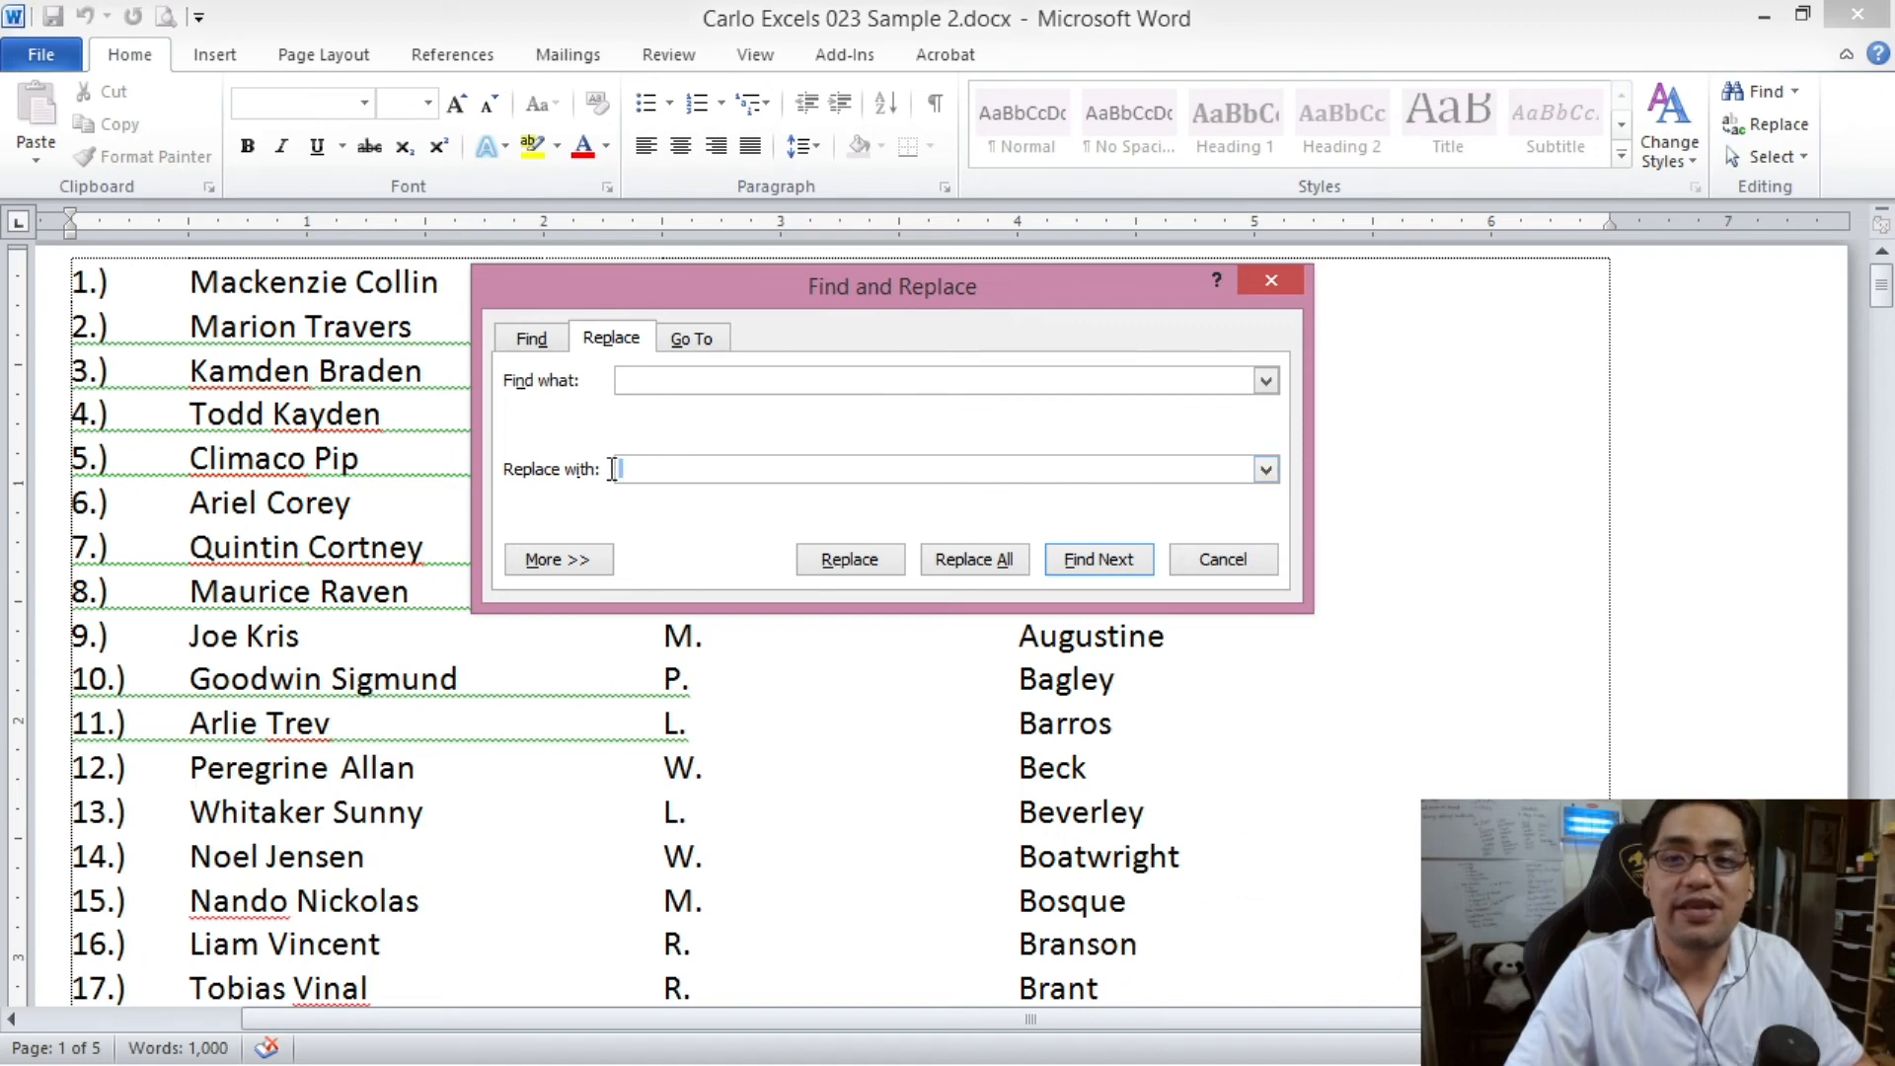
pyautogui.click(769, 383)
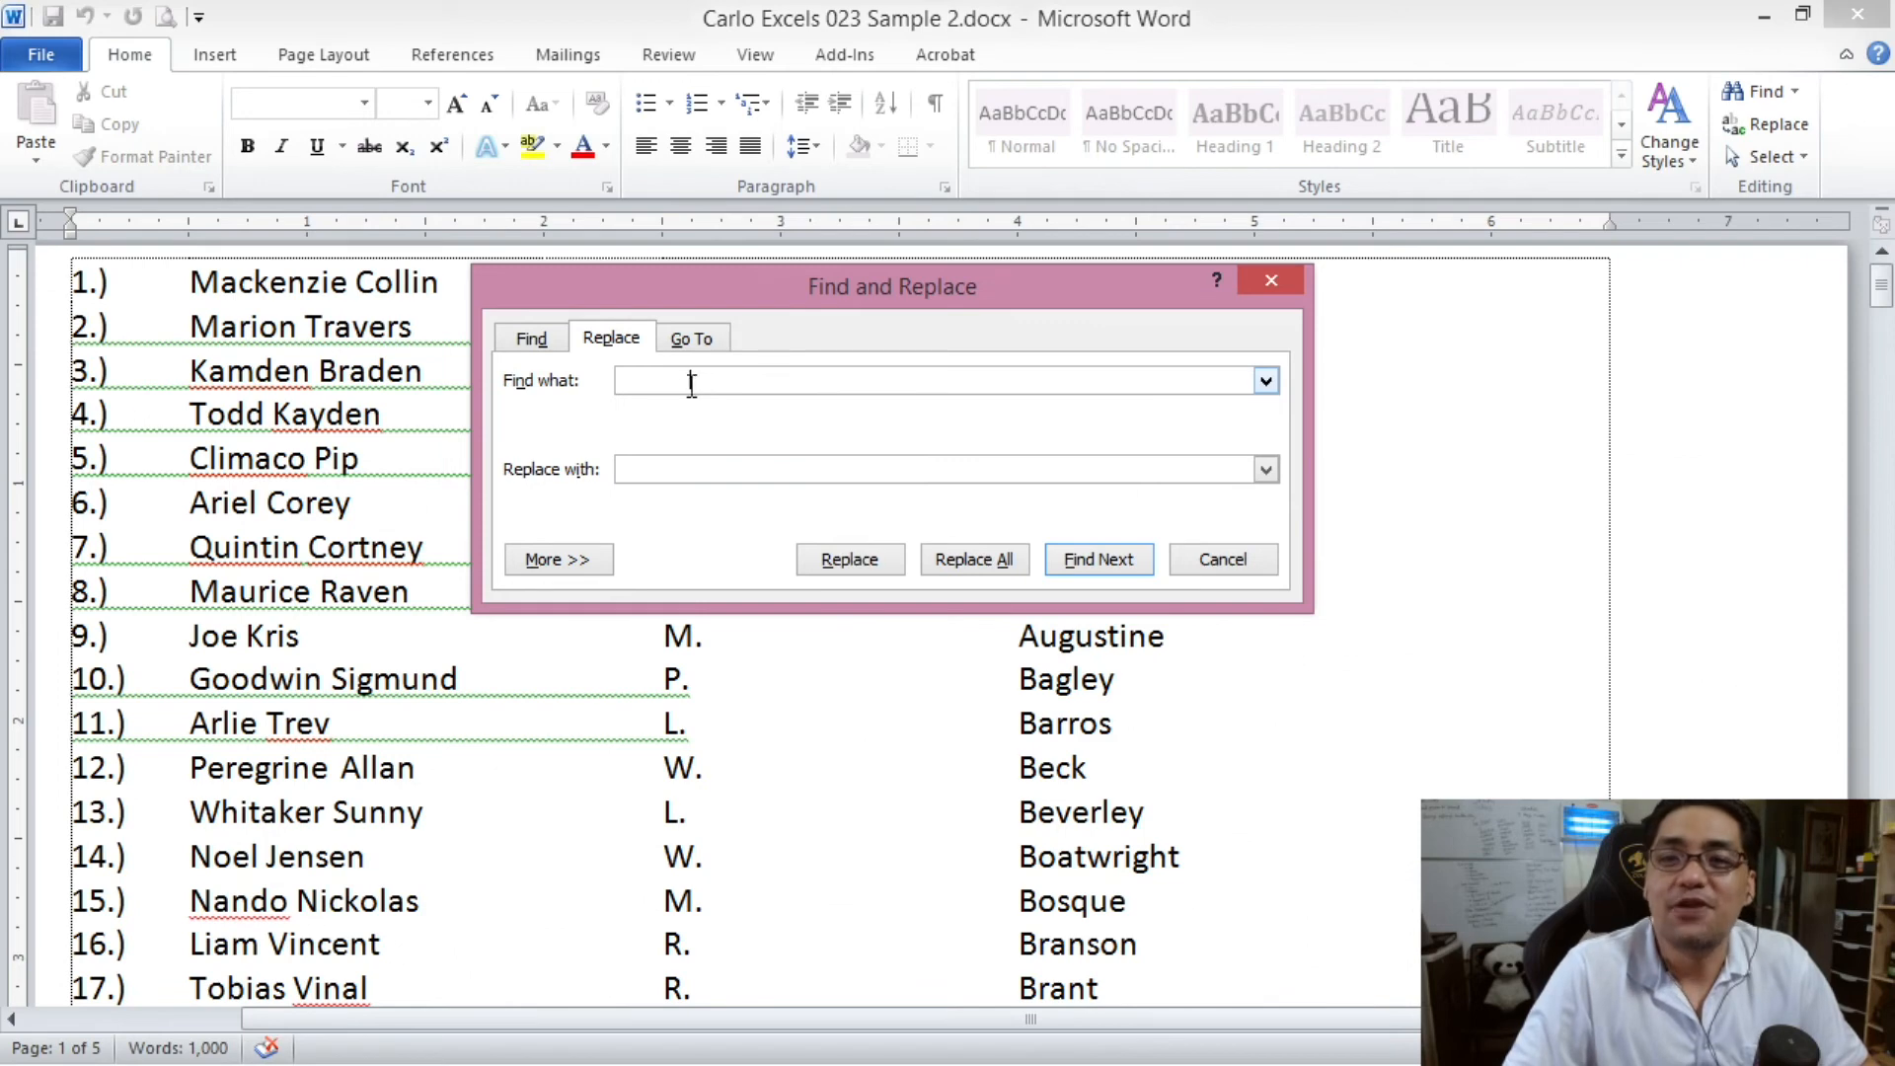
pyautogui.doubleClick(632, 384)
pyautogui.moveTo(708, 381); pyautogui.dragTo(630, 378)
pyautogui.click(618, 471)
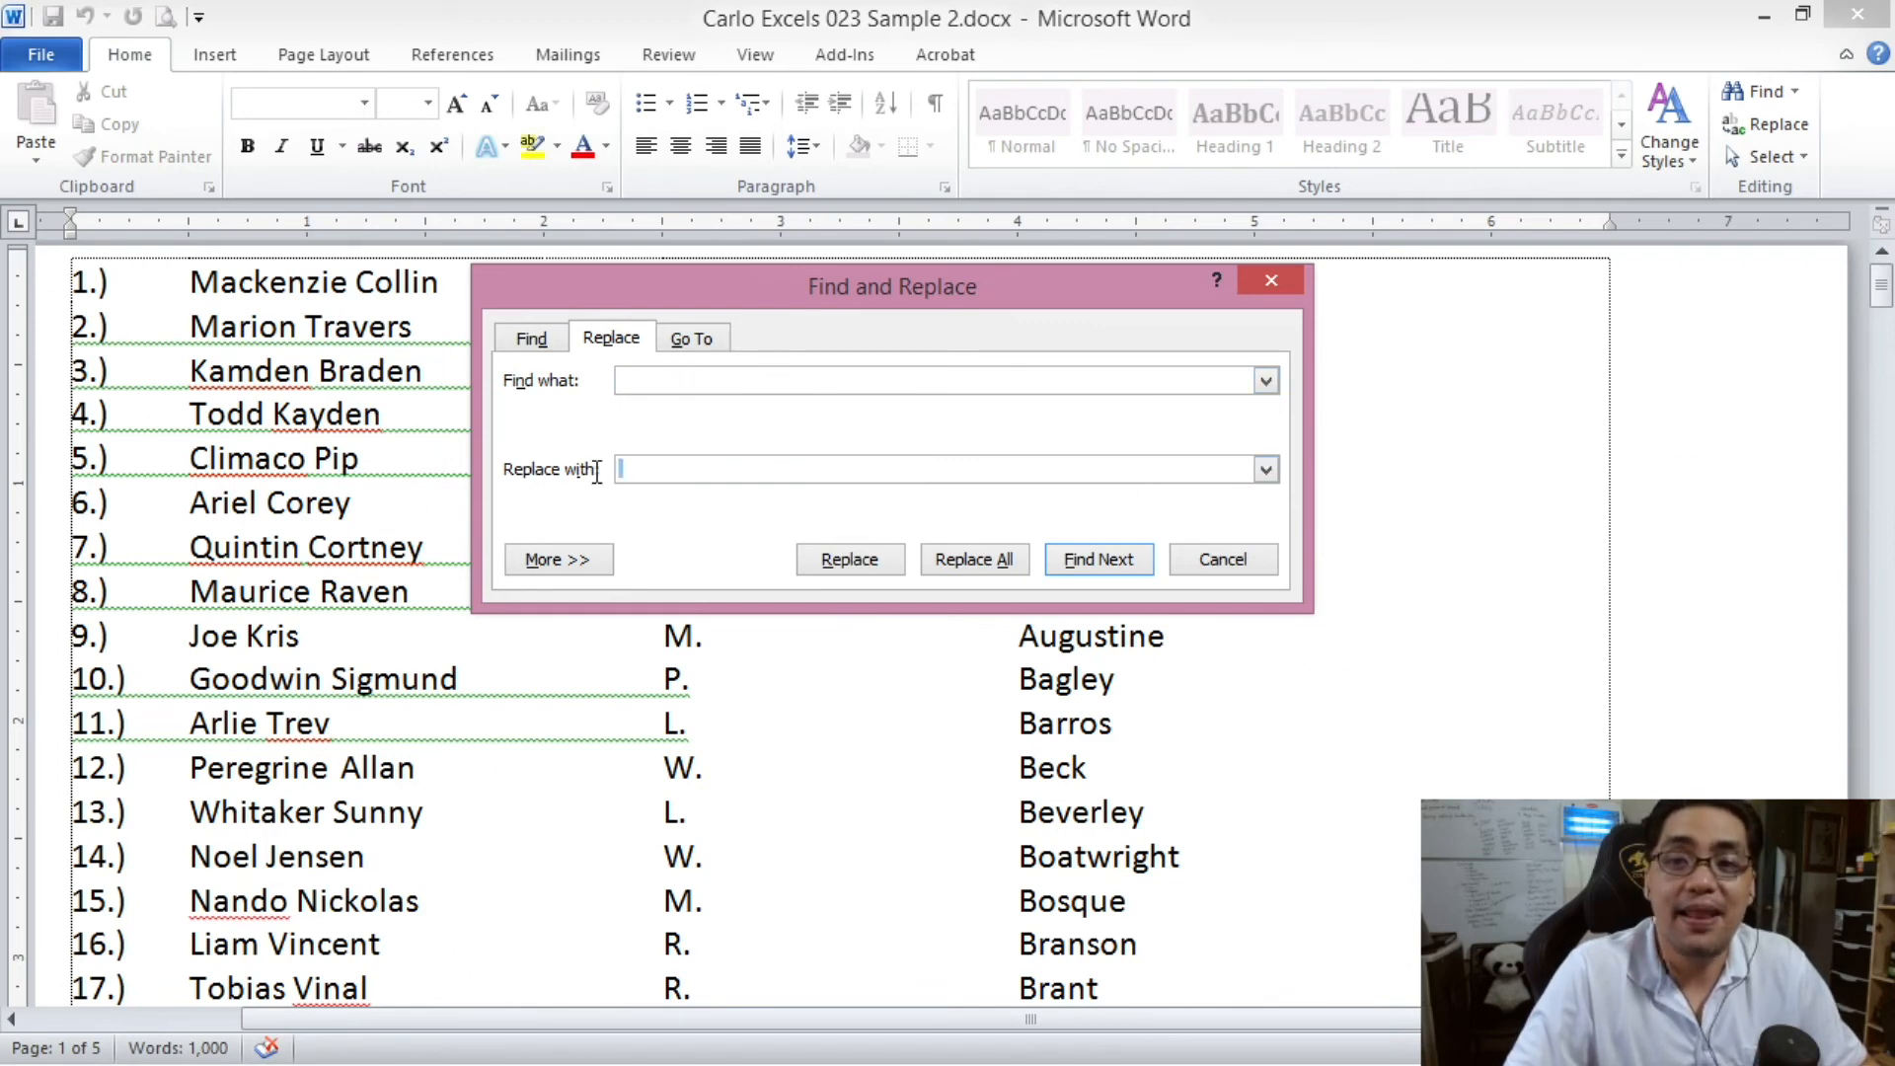
pyautogui.click(951, 577)
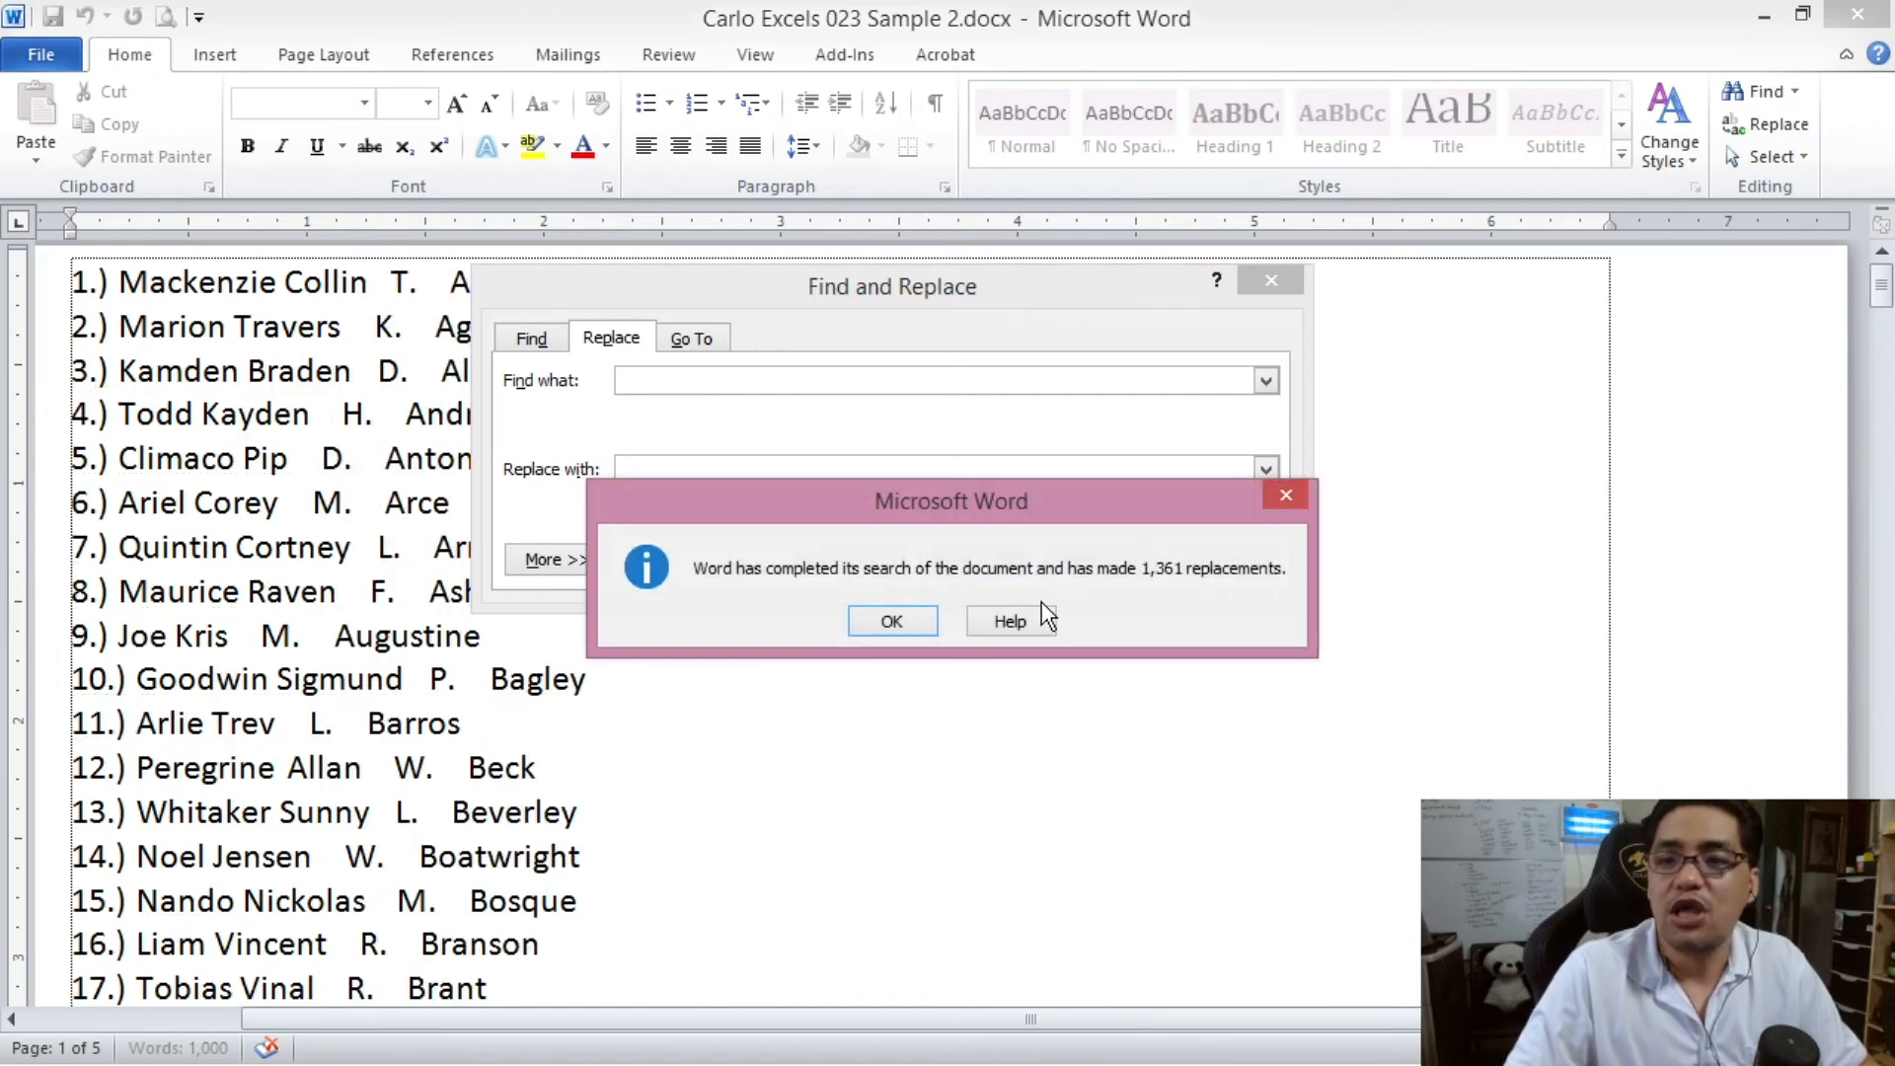
pyautogui.click(899, 624)
pyautogui.click(1220, 559)
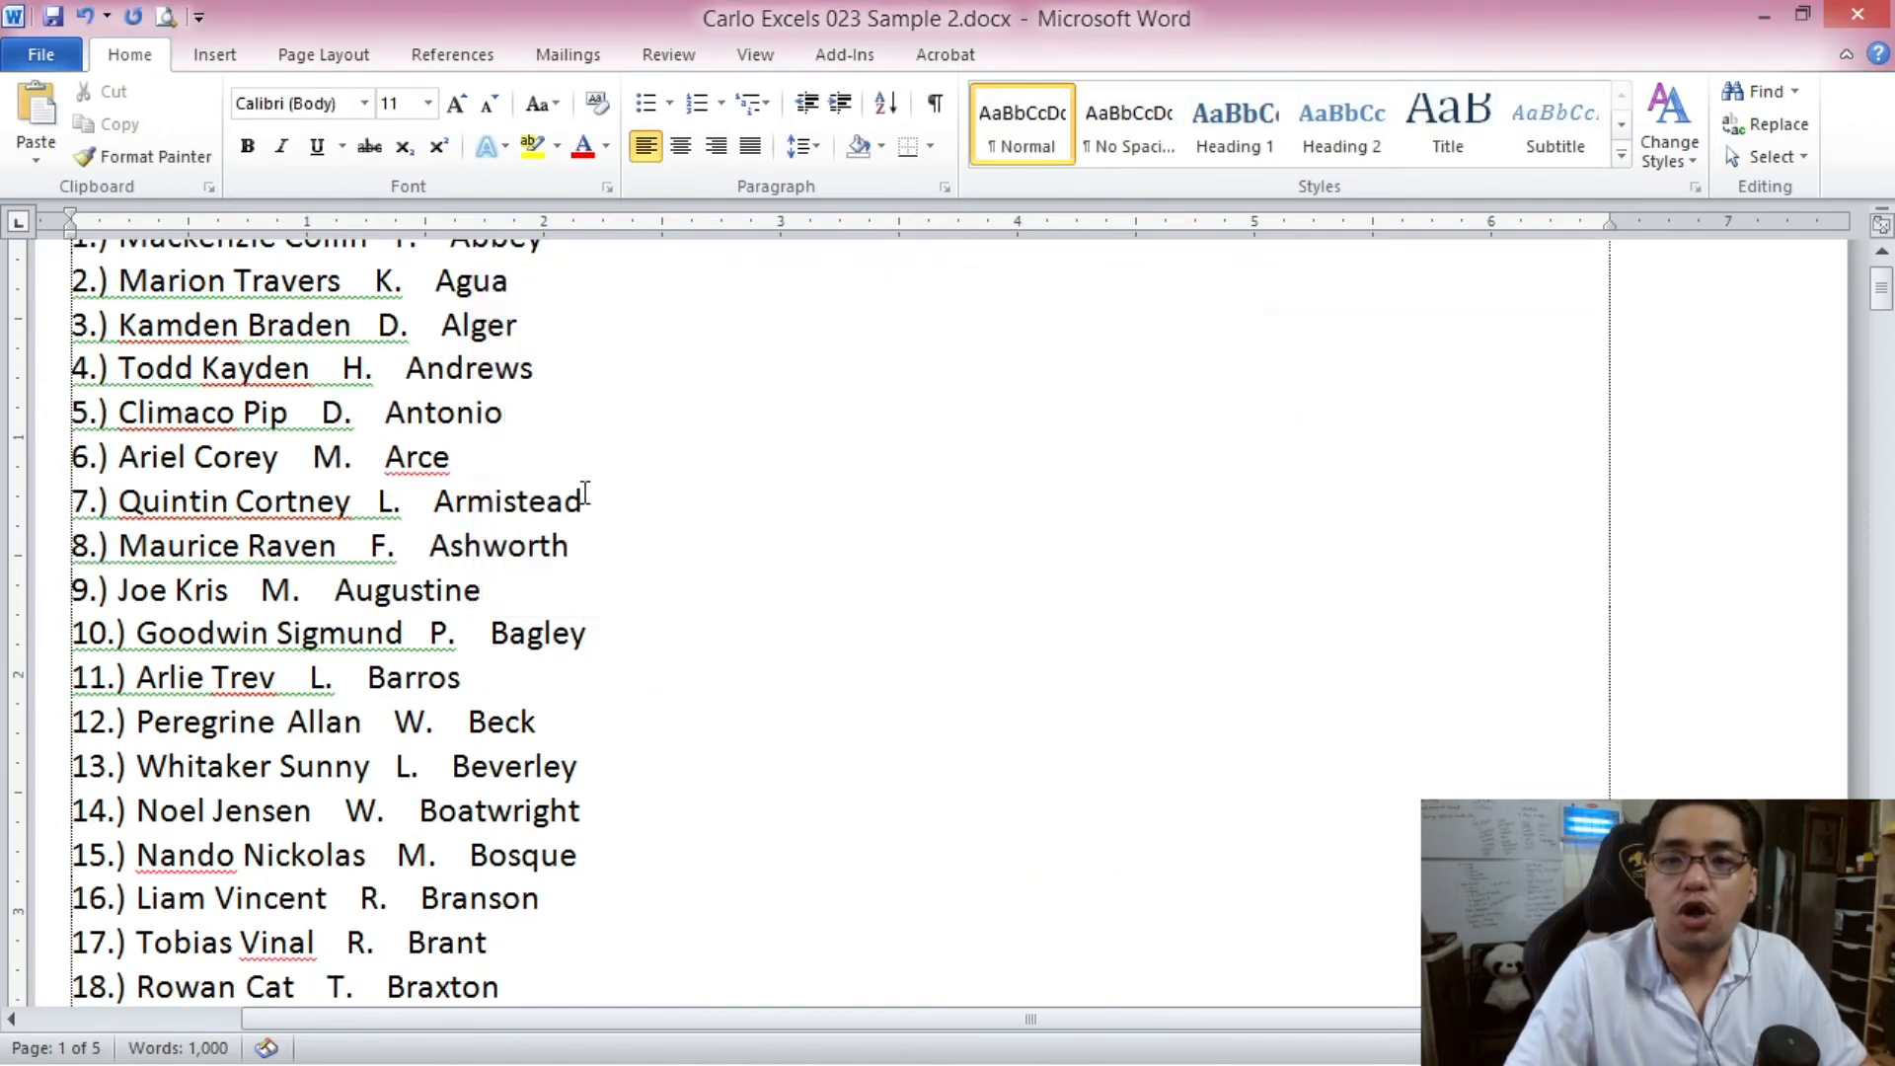
# Check the remaining gaps in the name list, copy the entire list and switch to Sheet3 in Excel
pyautogui.scroll(1, 410, 297)
pyautogui.moveTo(414, 286); pyautogui.dragTo(449, 286)
pyautogui.click(419, 370)
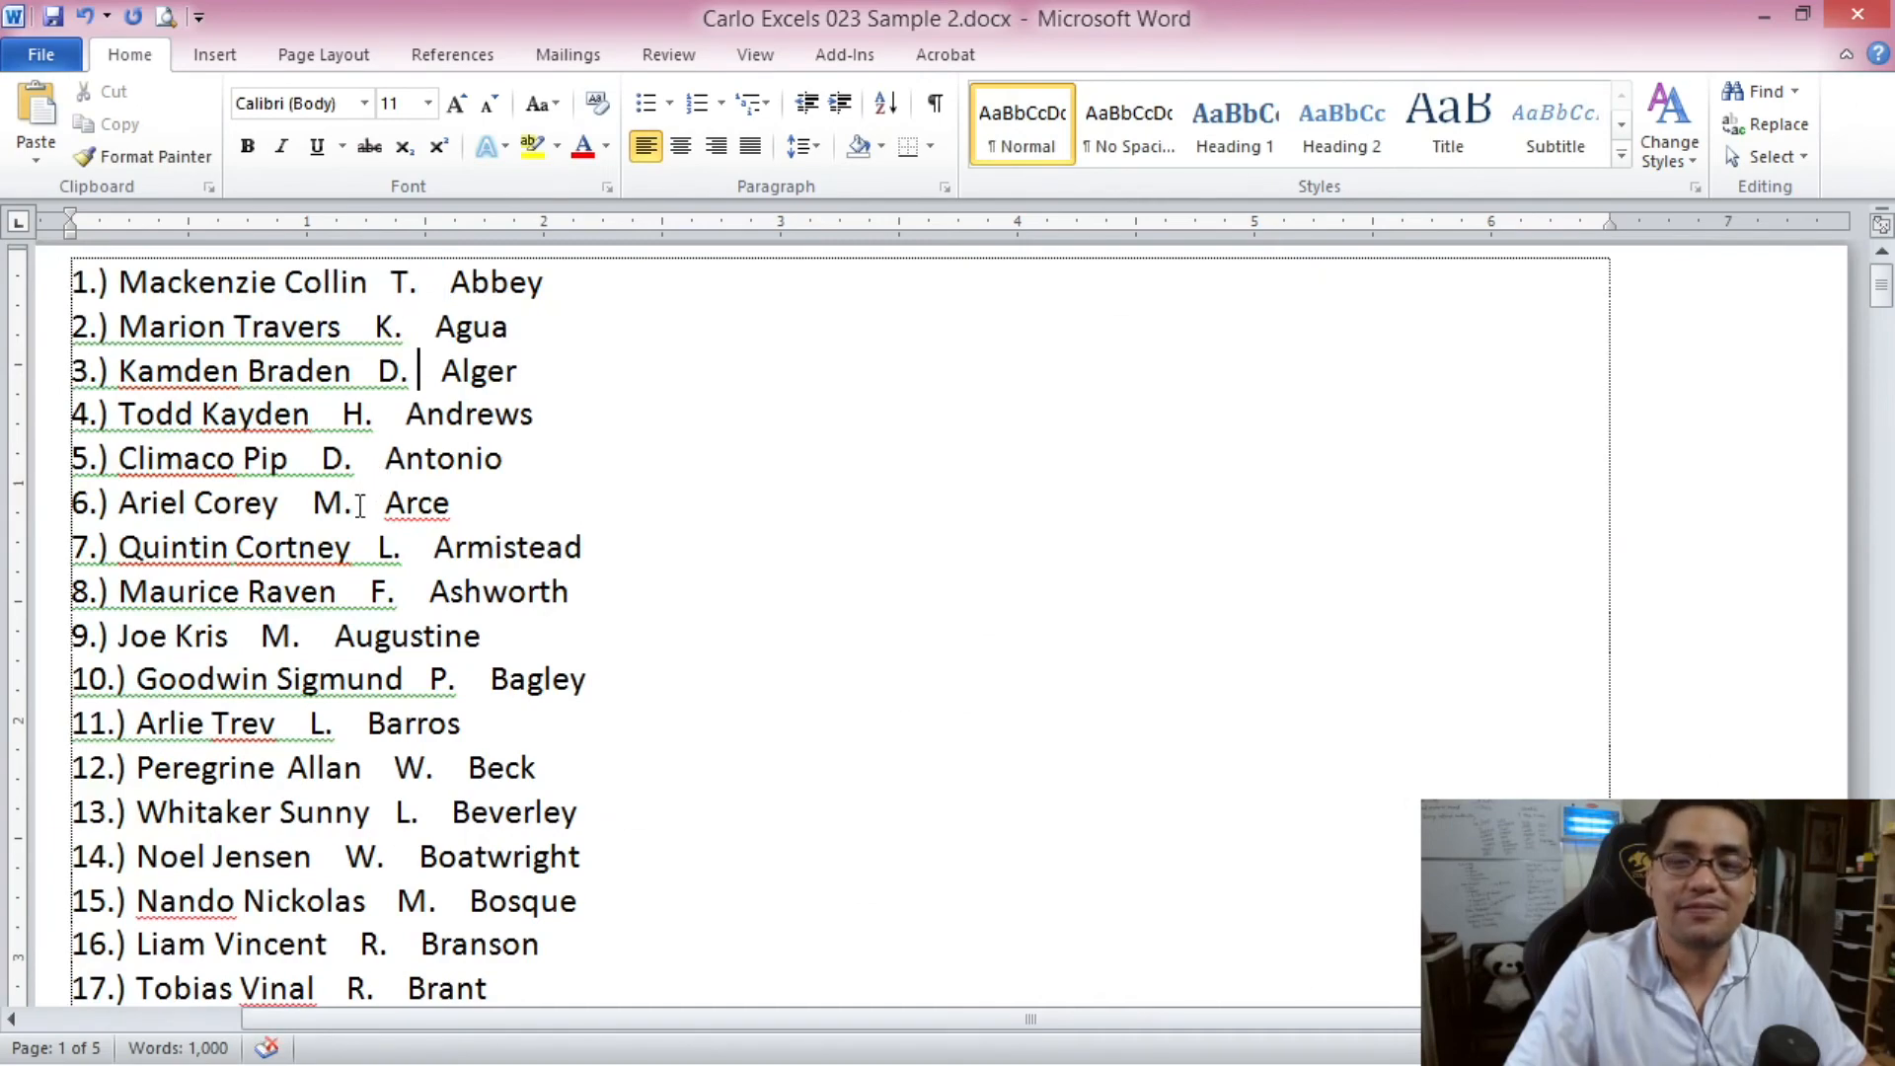
pyautogui.moveTo(1881, 291); pyautogui.dragTo(1824, 184)
pyautogui.click(512, 288)
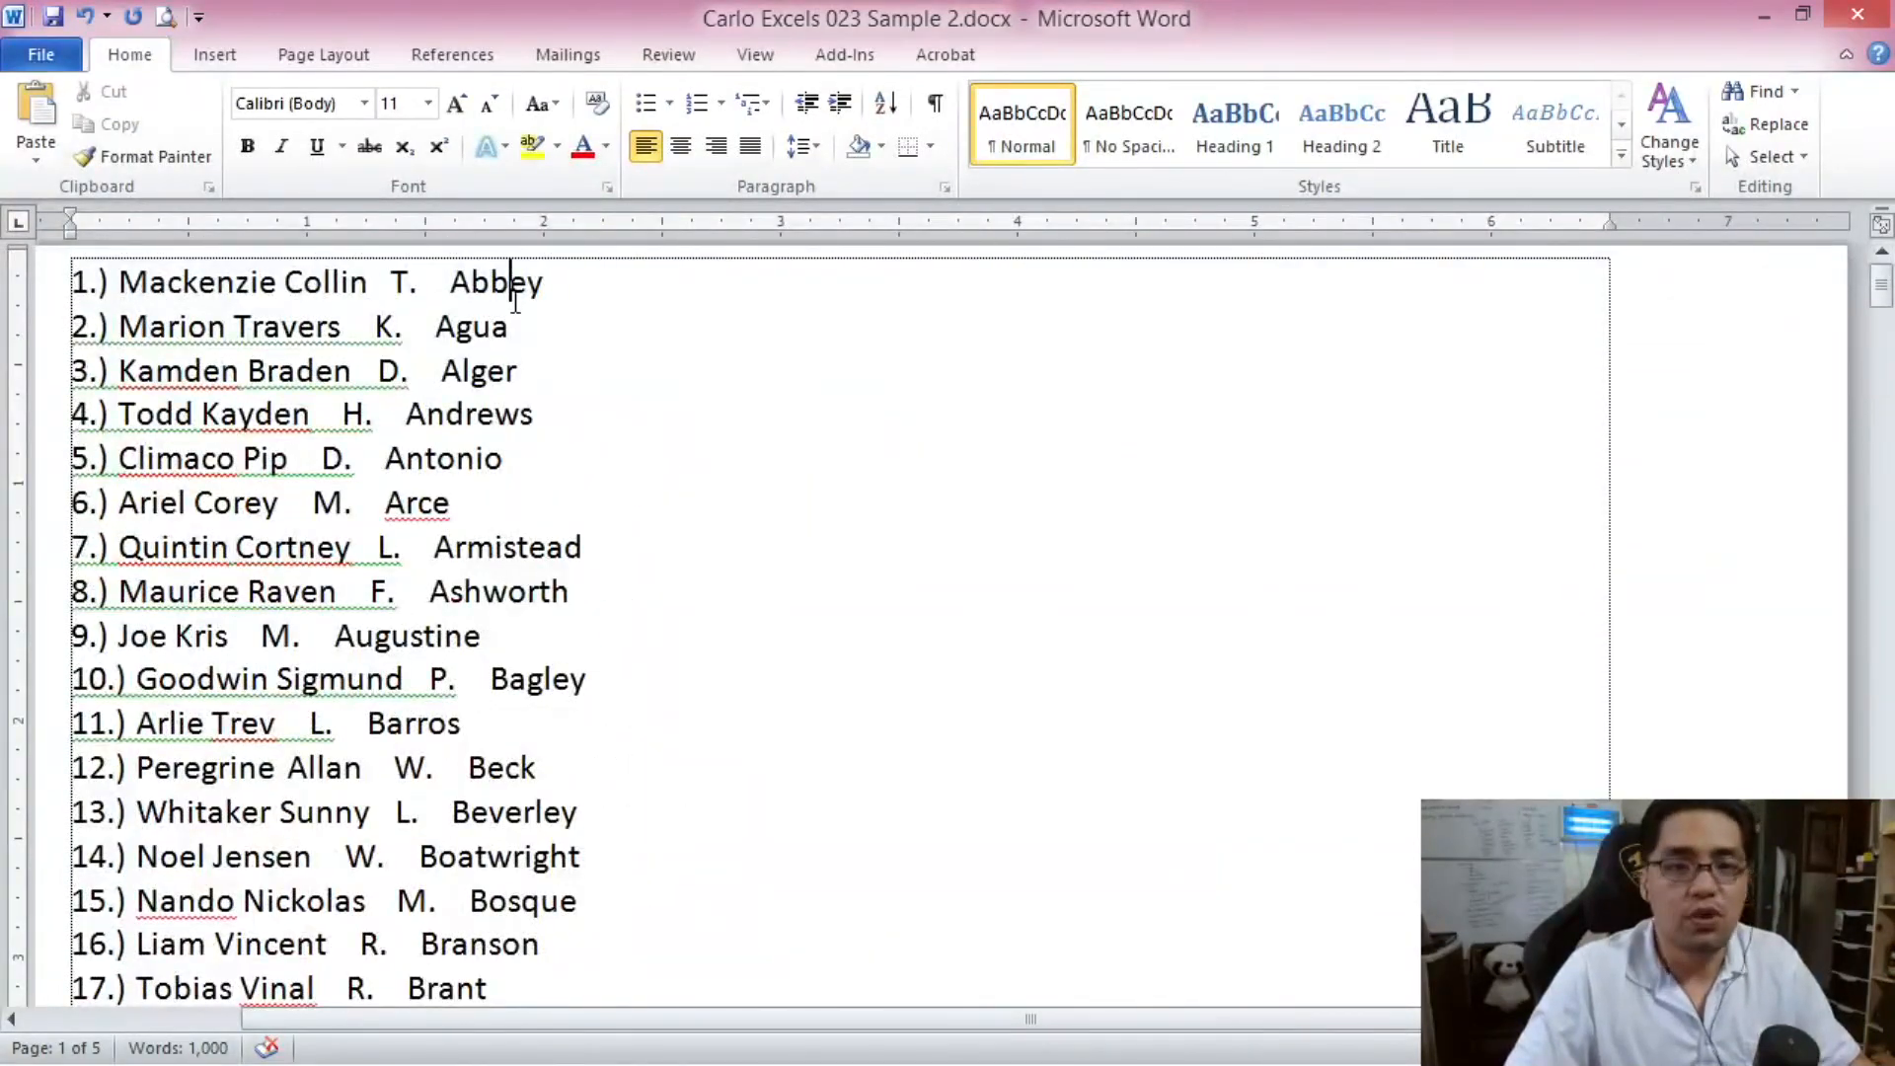
pyautogui.hotkey('ctrl', 'a')
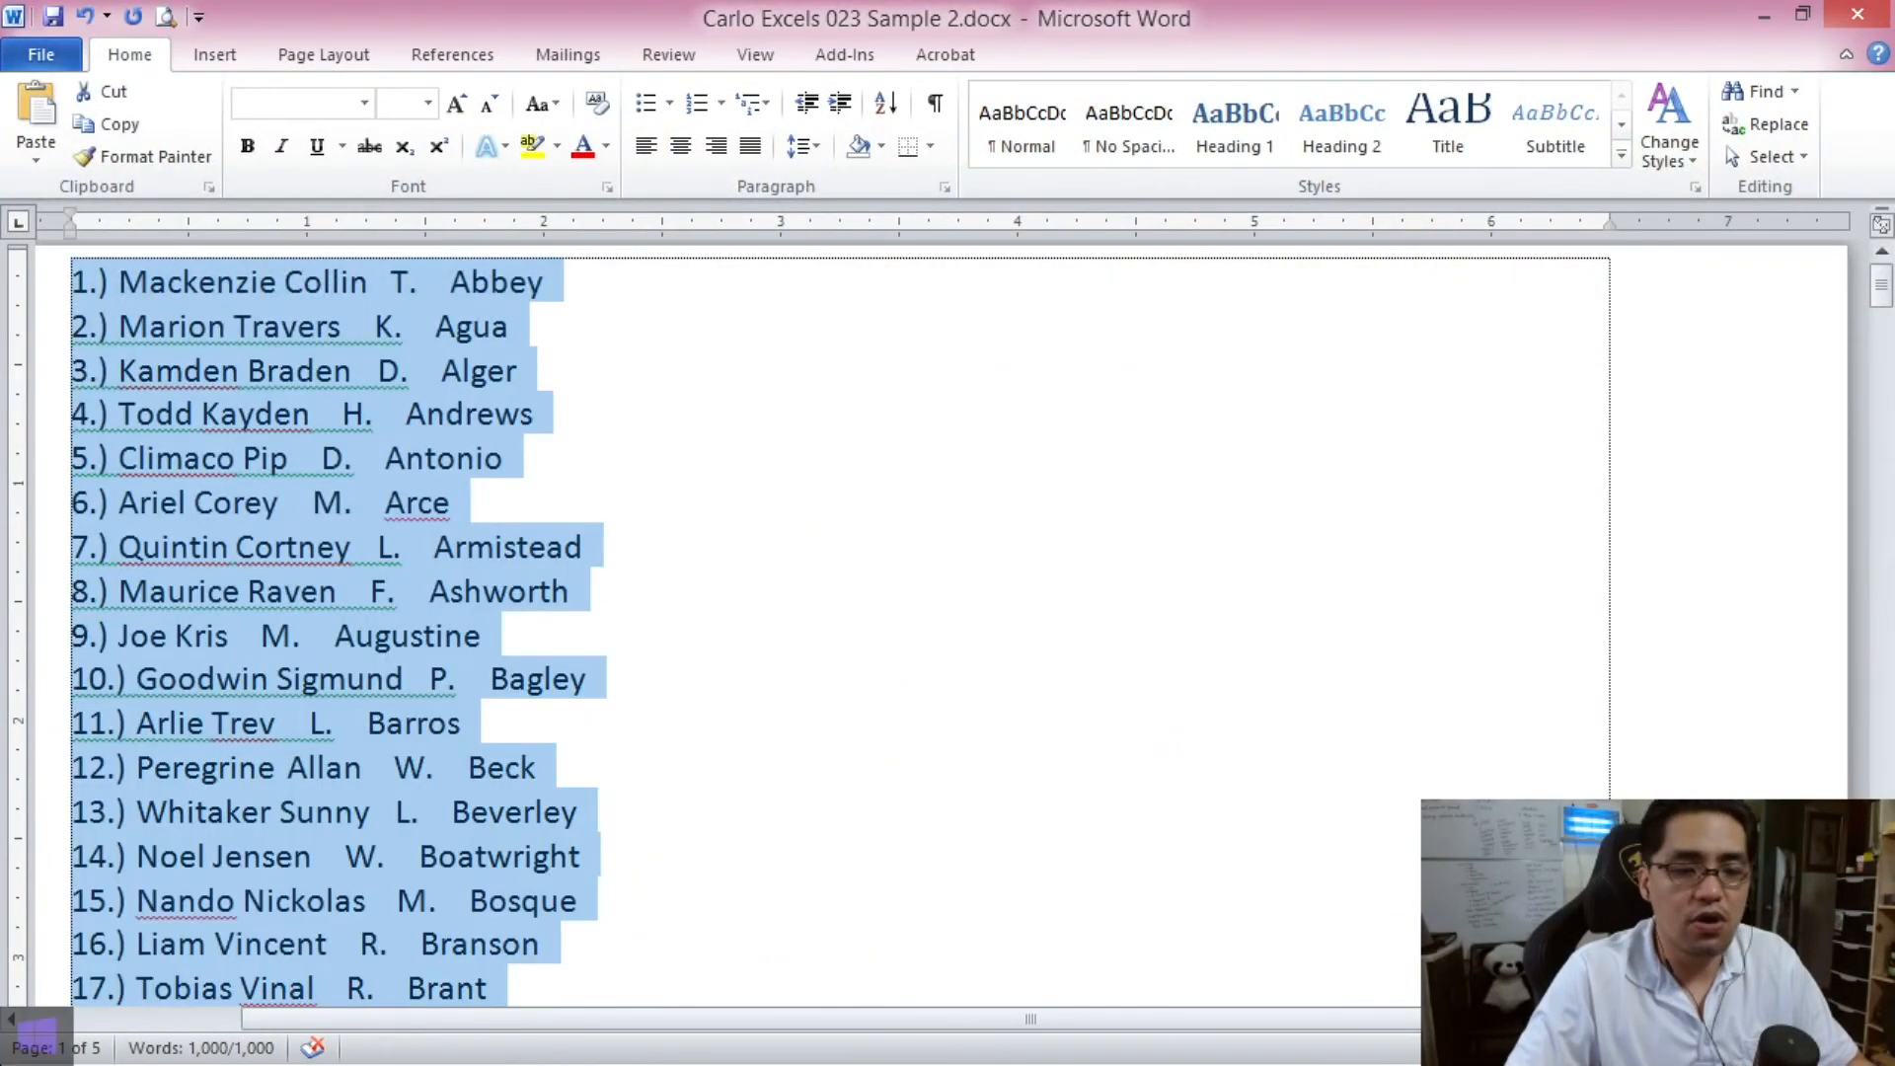
pyautogui.hotkey('alt', 'Tab')
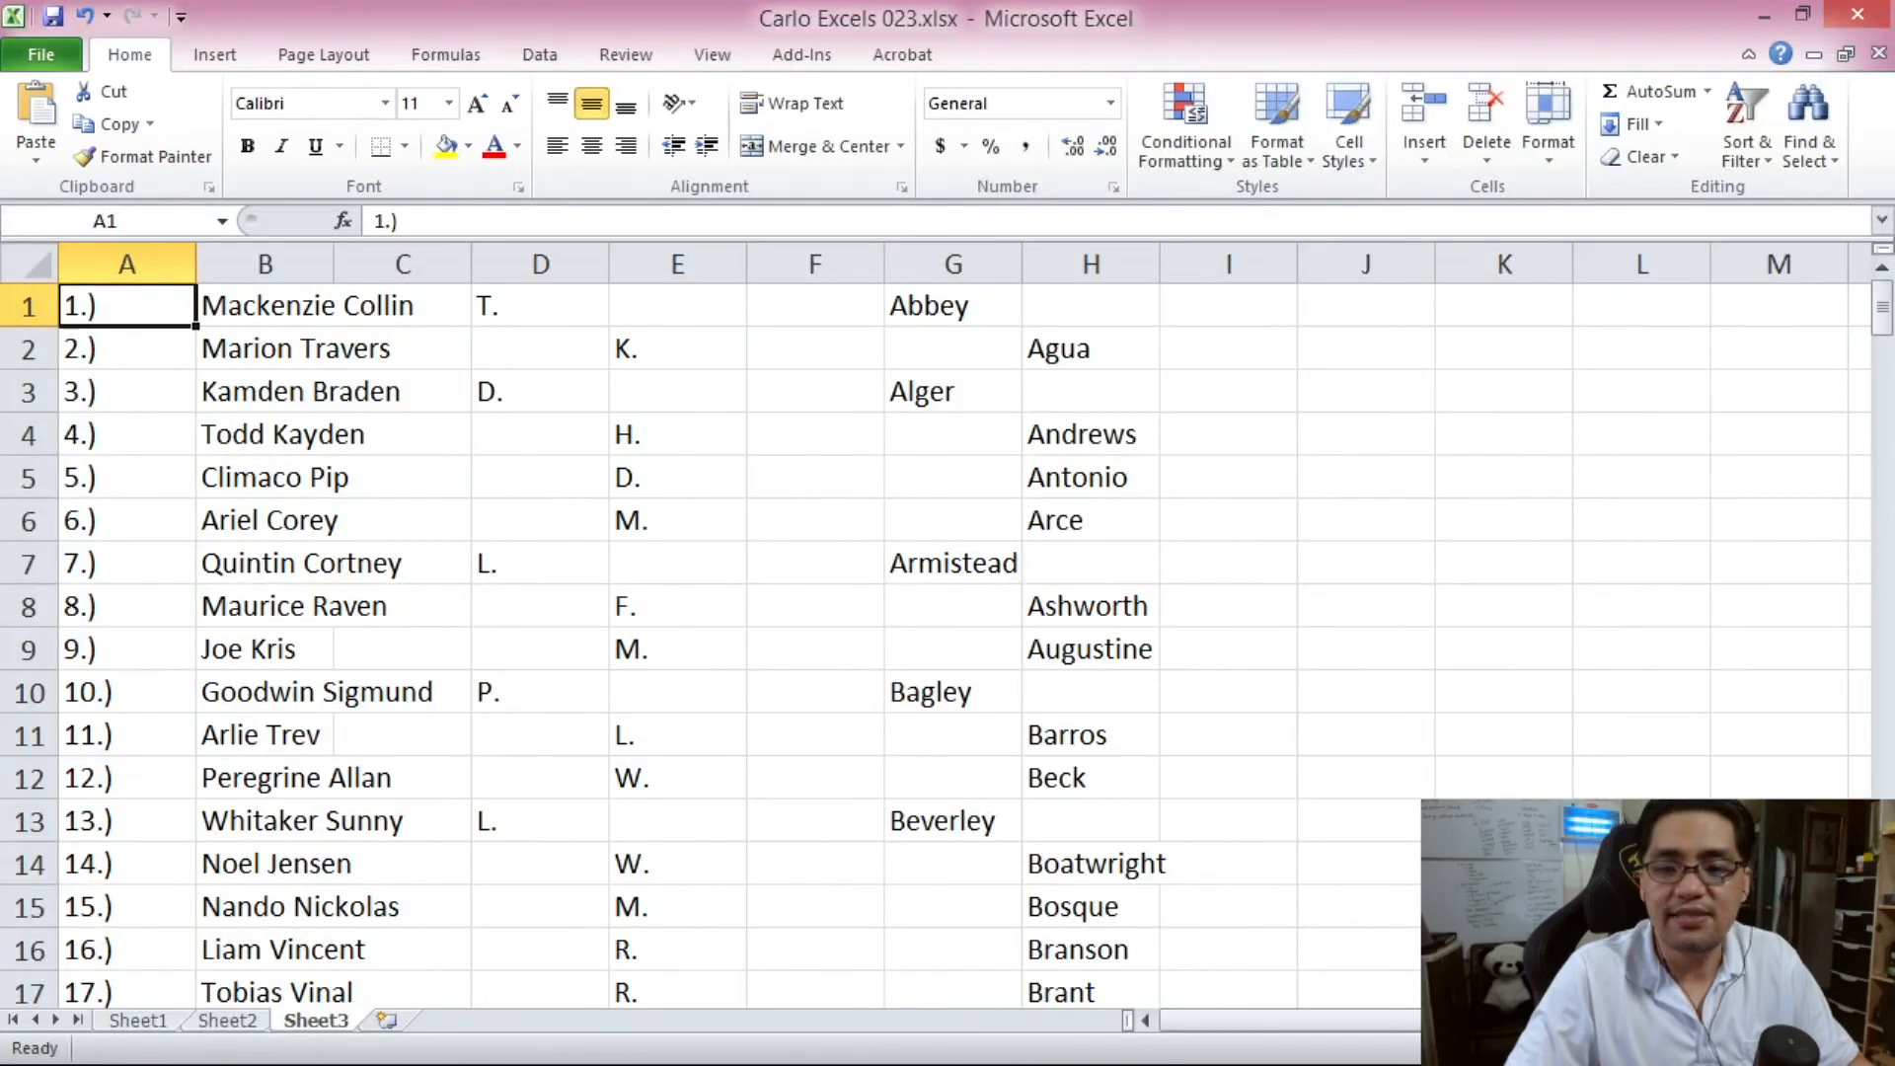
# Clear all contents of Sheet3 and paste the respaced name list into column A starting at A1
pyautogui.hotkey('ctrl', 'v')
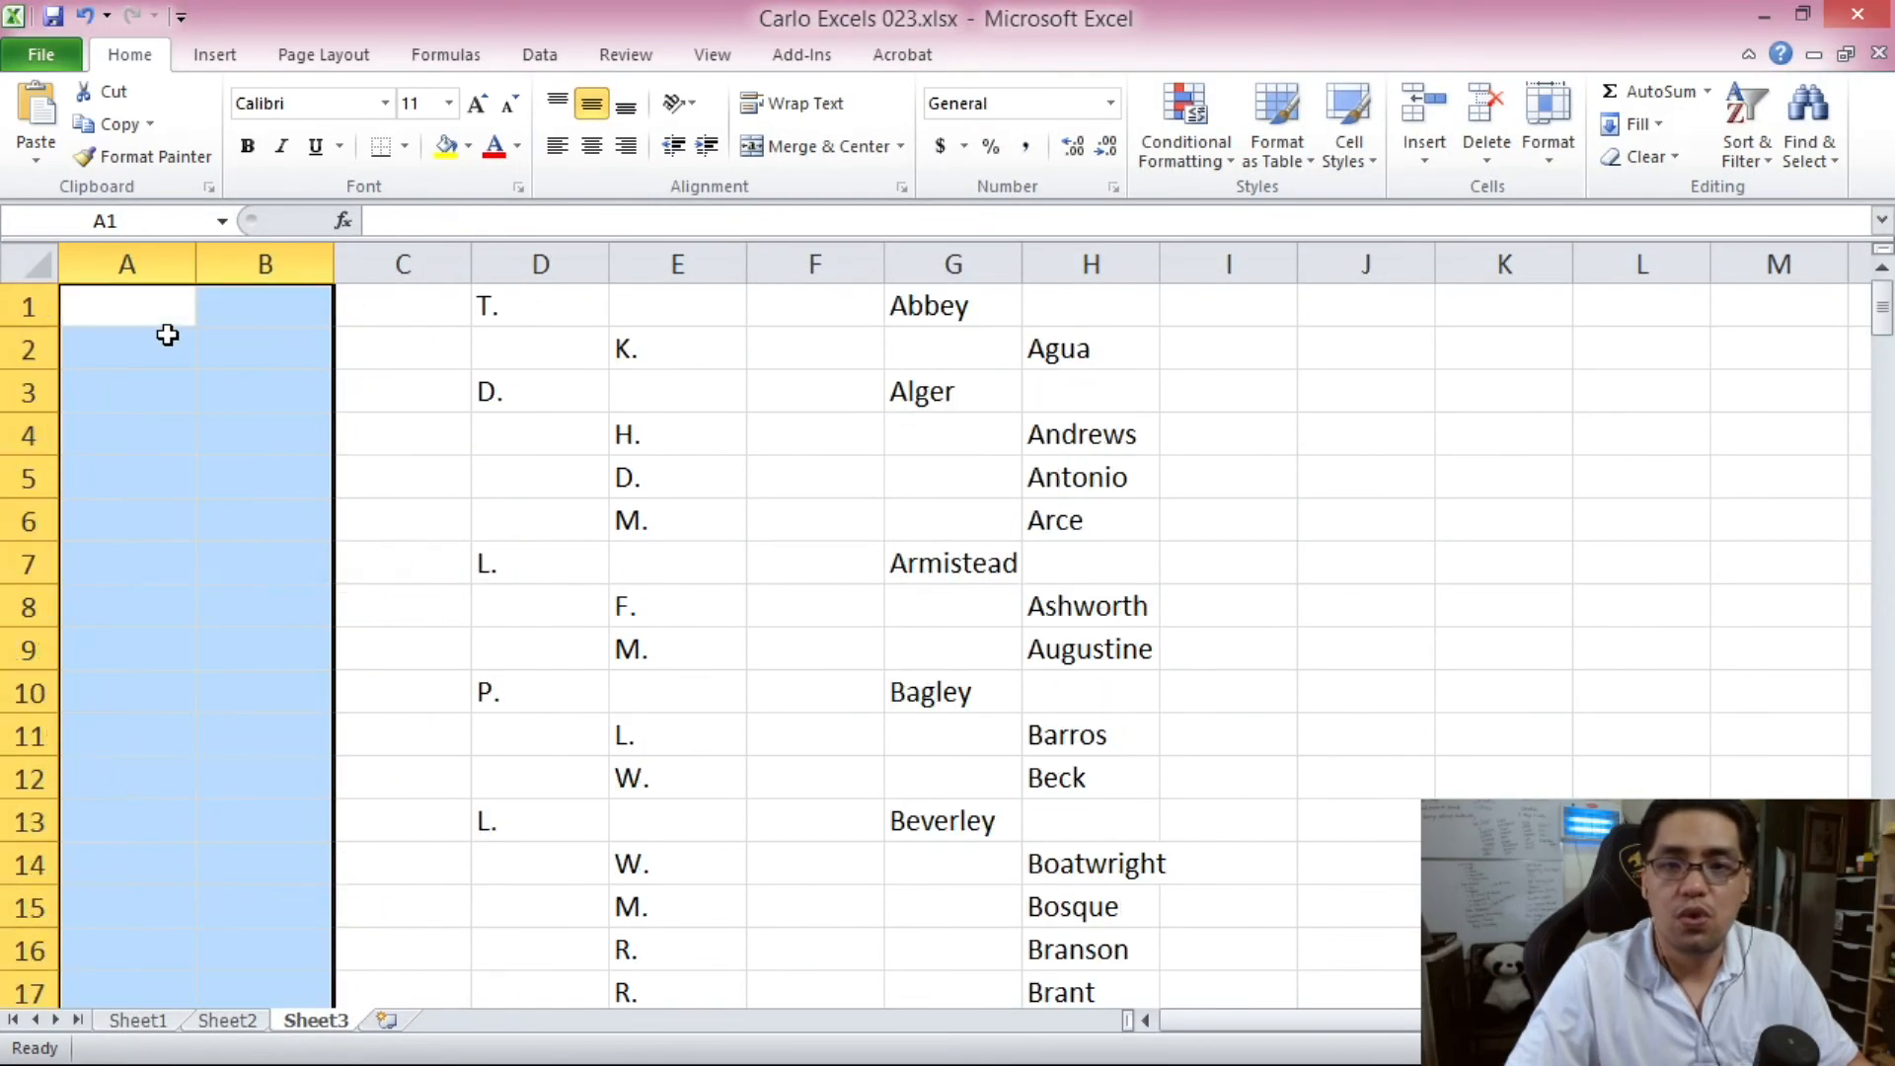
pyautogui.click(44, 261)
pyautogui.press('Delete')
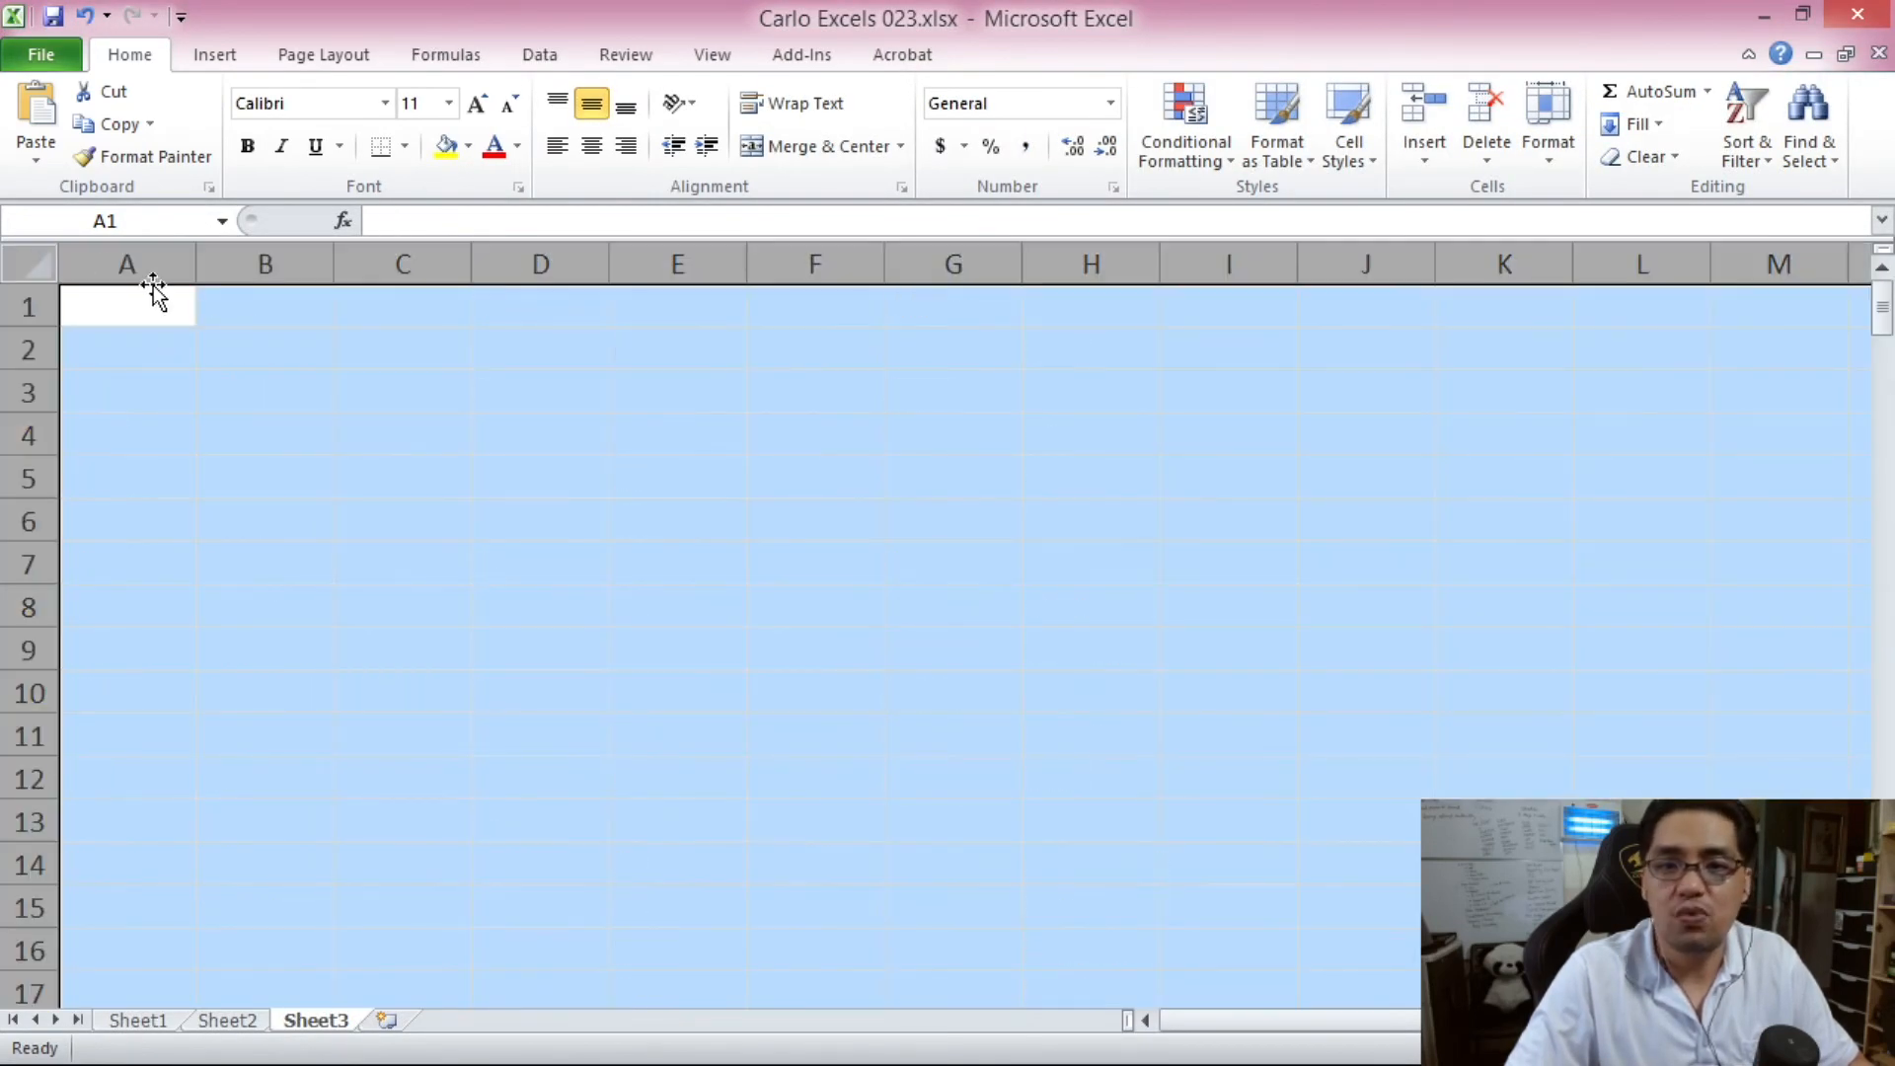
pyautogui.click(152, 286)
pyautogui.rightClick(154, 288)
pyautogui.click(259, 406)
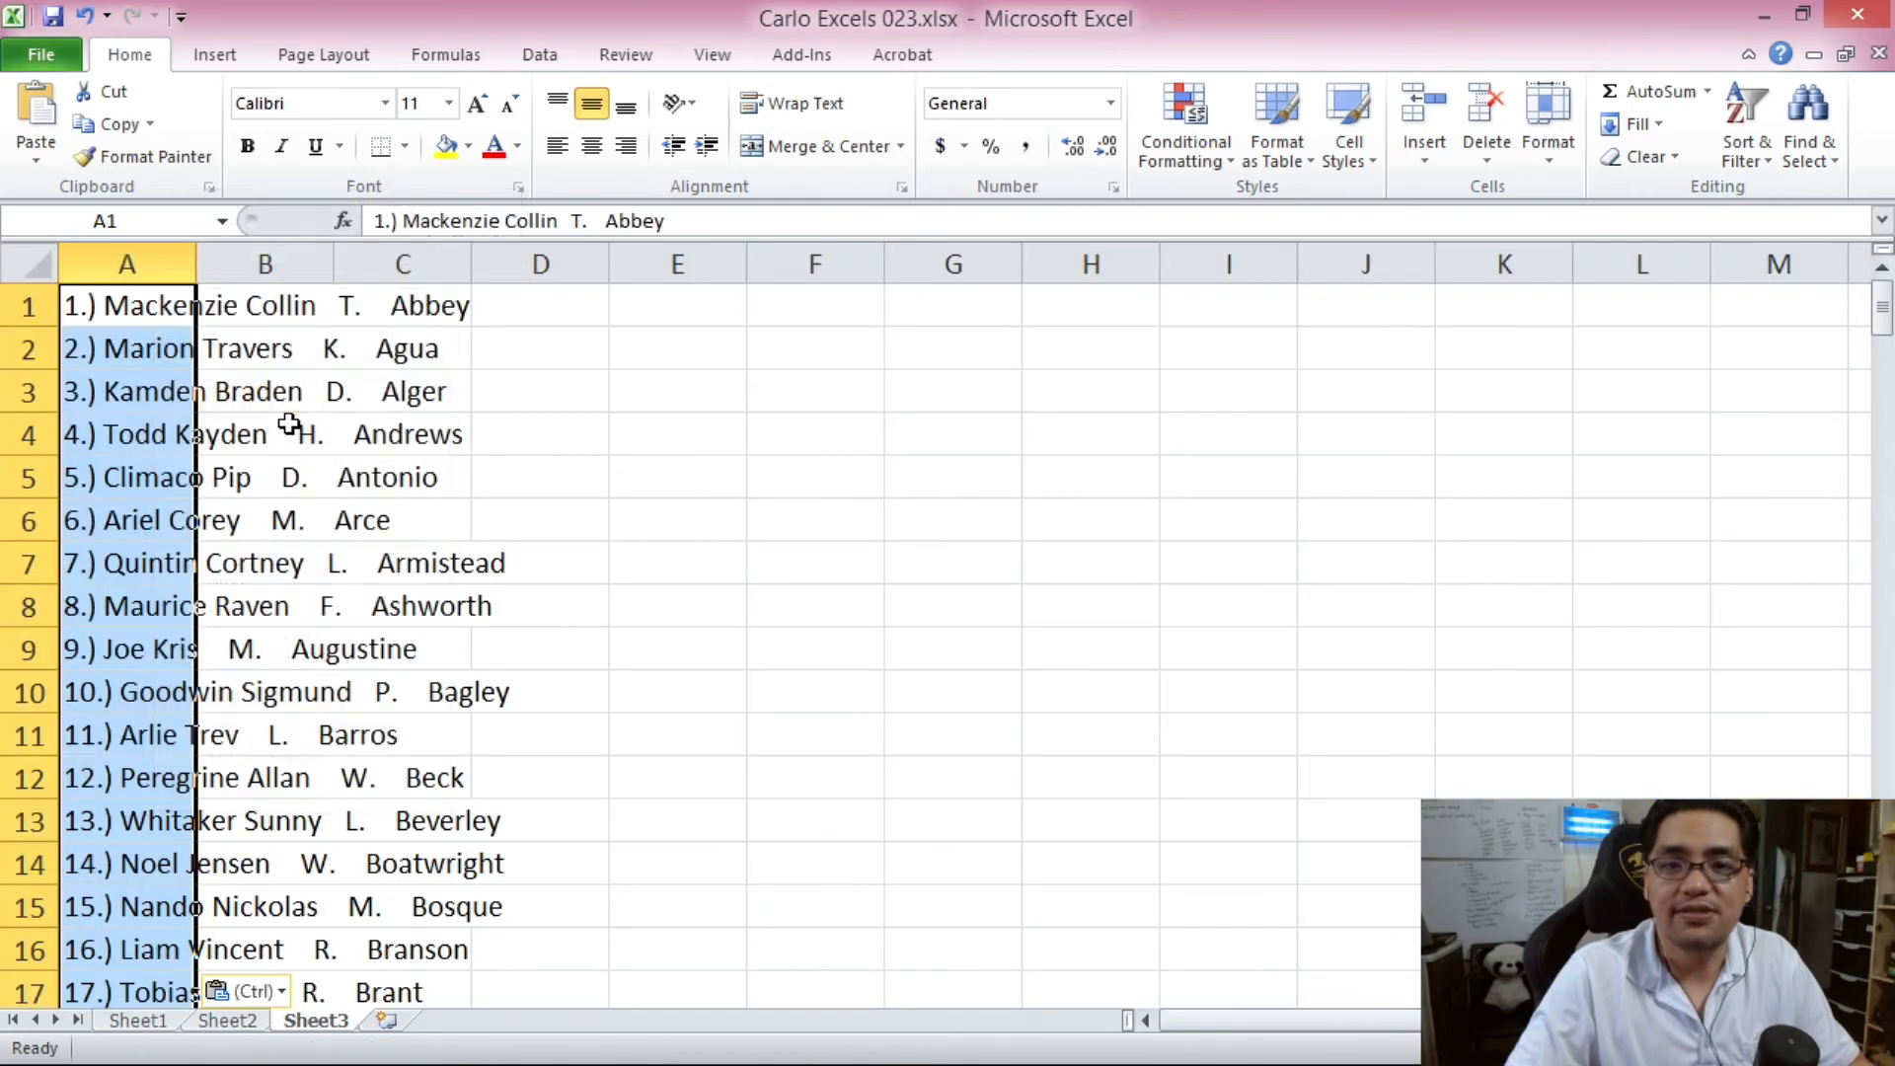
pyautogui.click(444, 400)
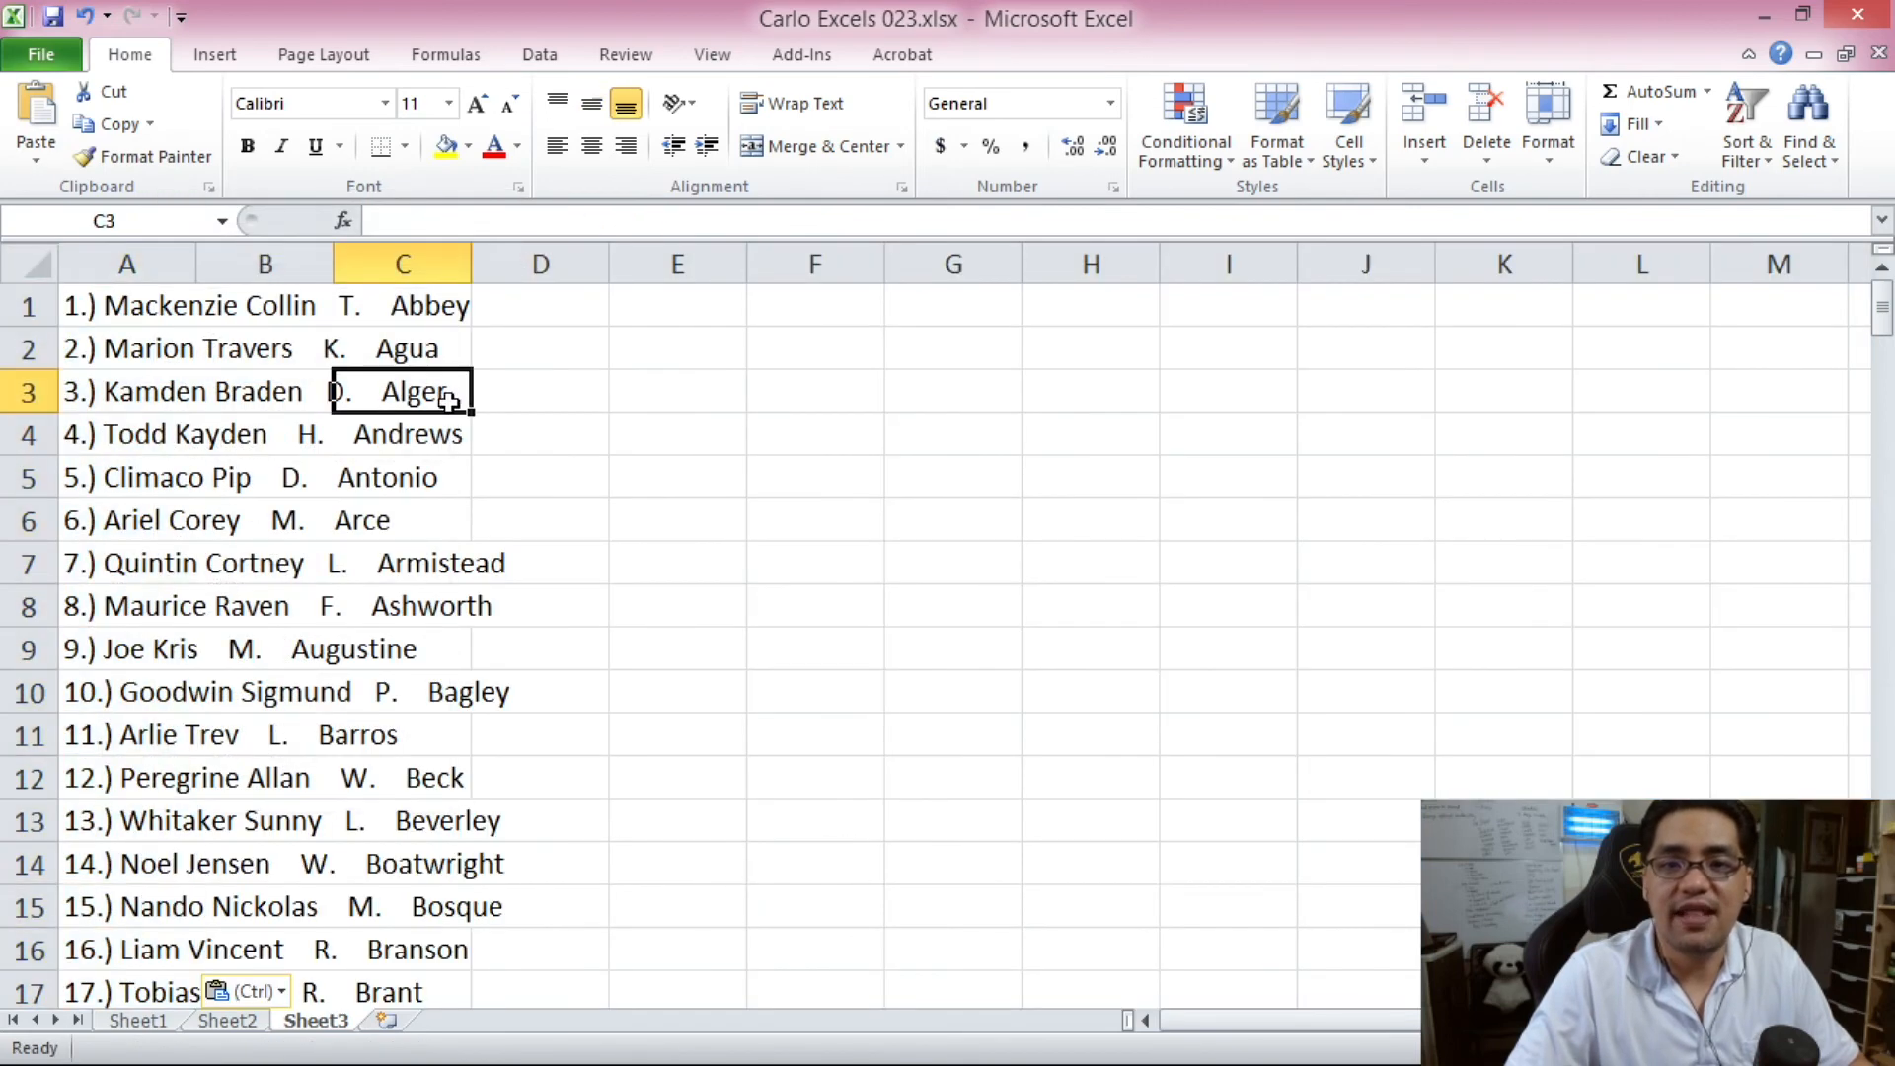
# Remove the numbering from all names in column A by replacing every *.) with nothing, and check the list
pyautogui.click(139, 312)
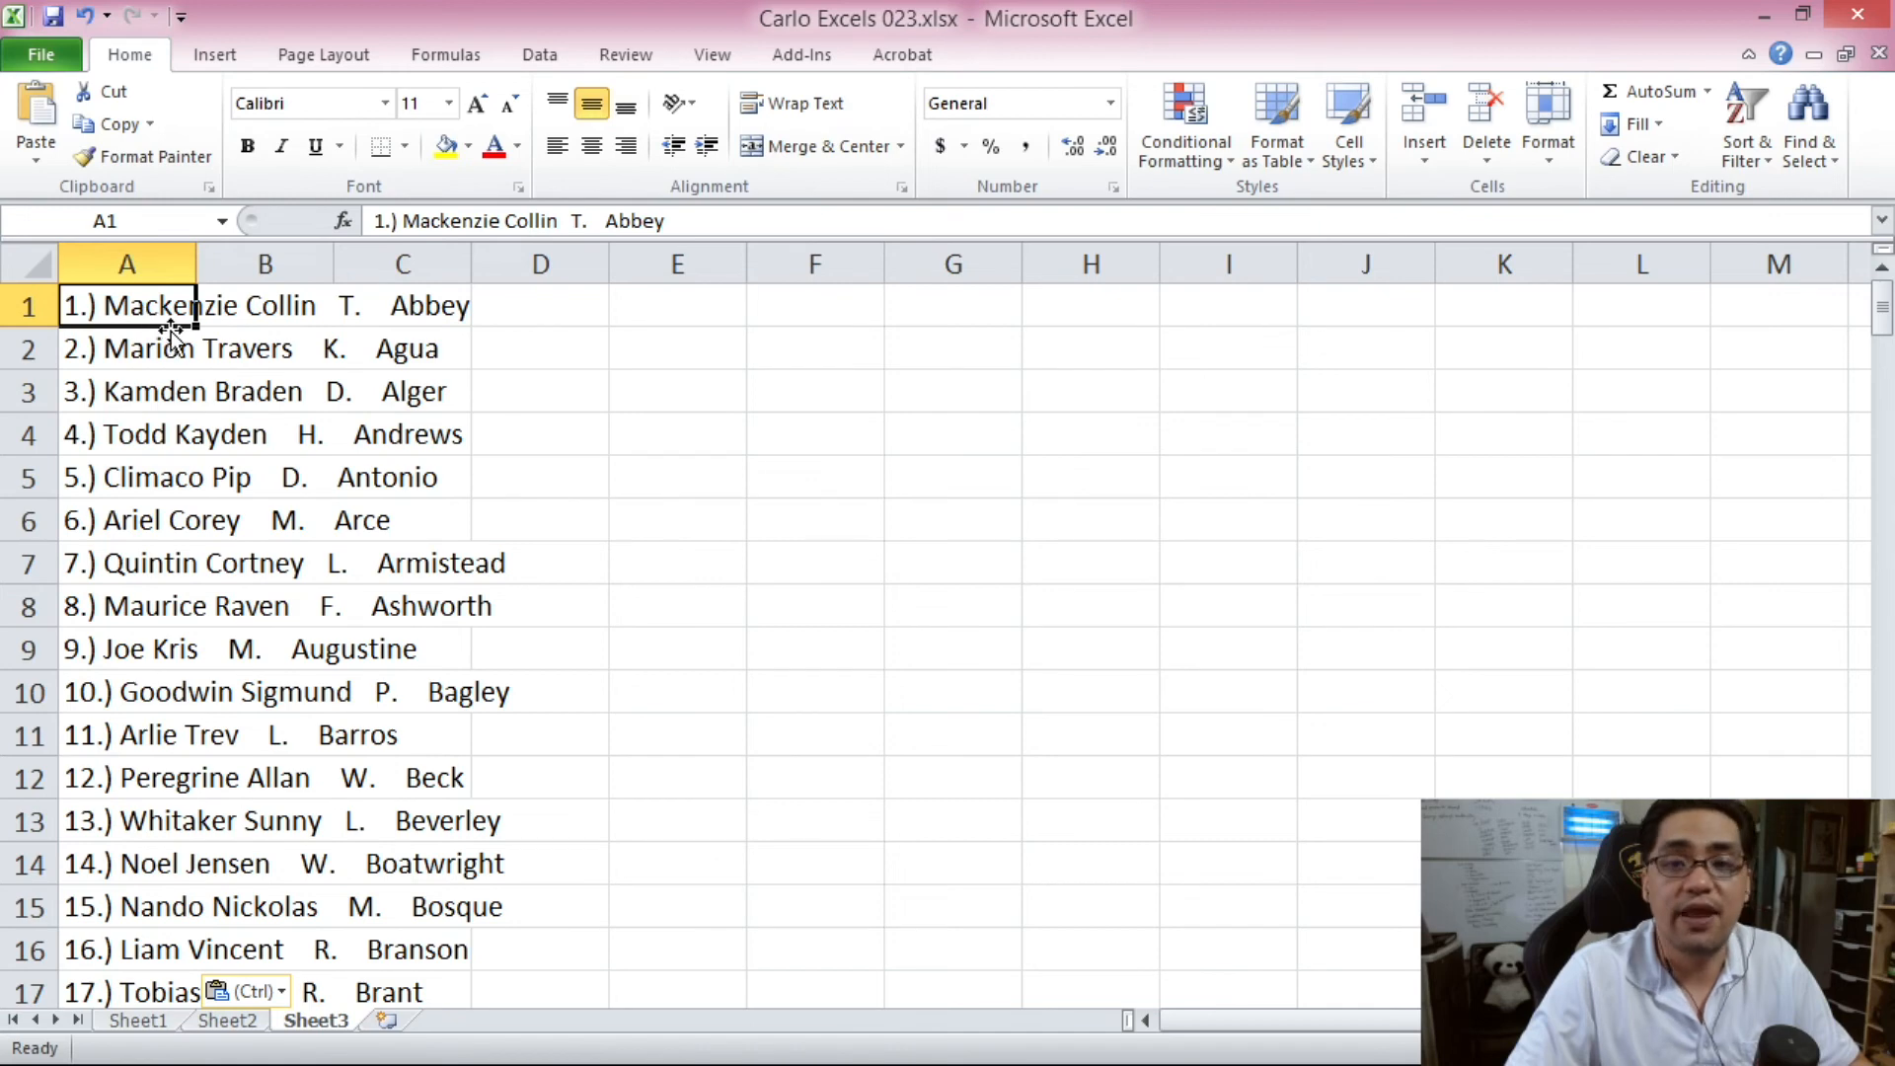
pyautogui.click(152, 264)
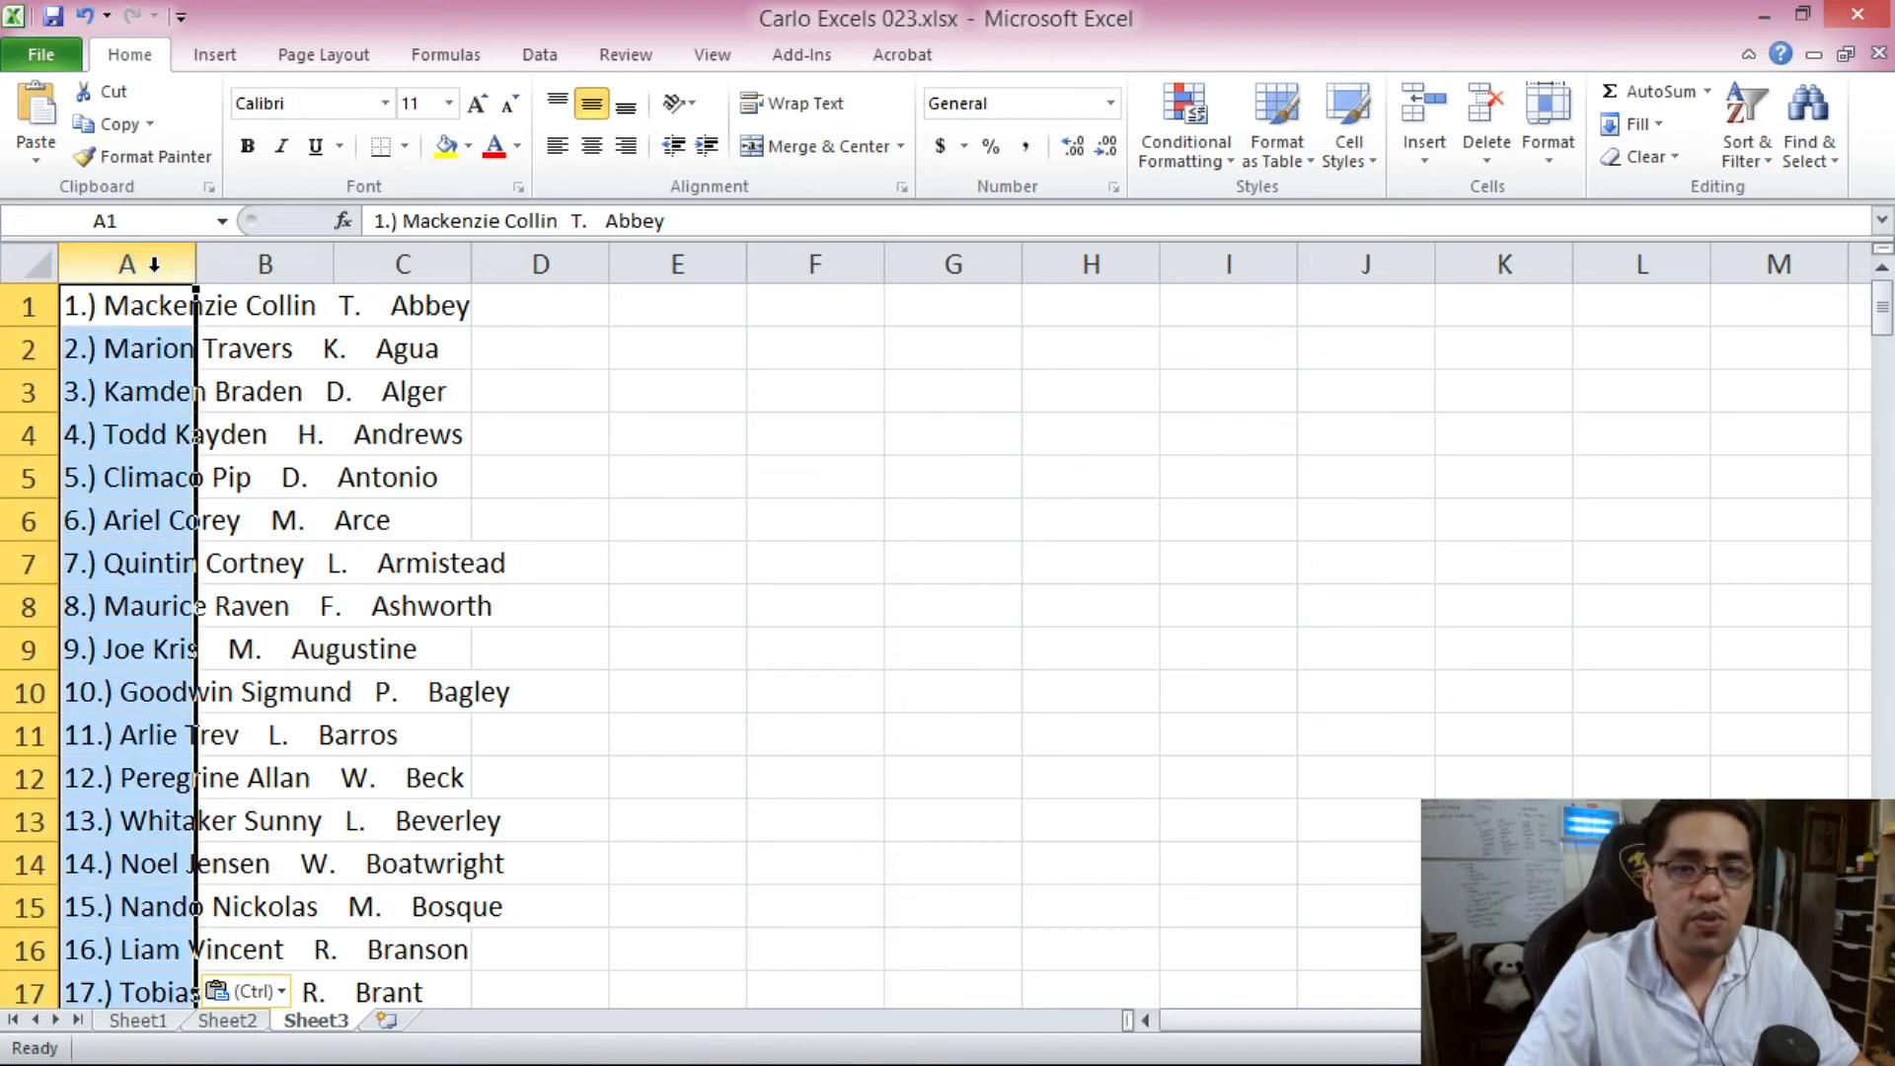
pyautogui.hotkey('ctrl', 'h')
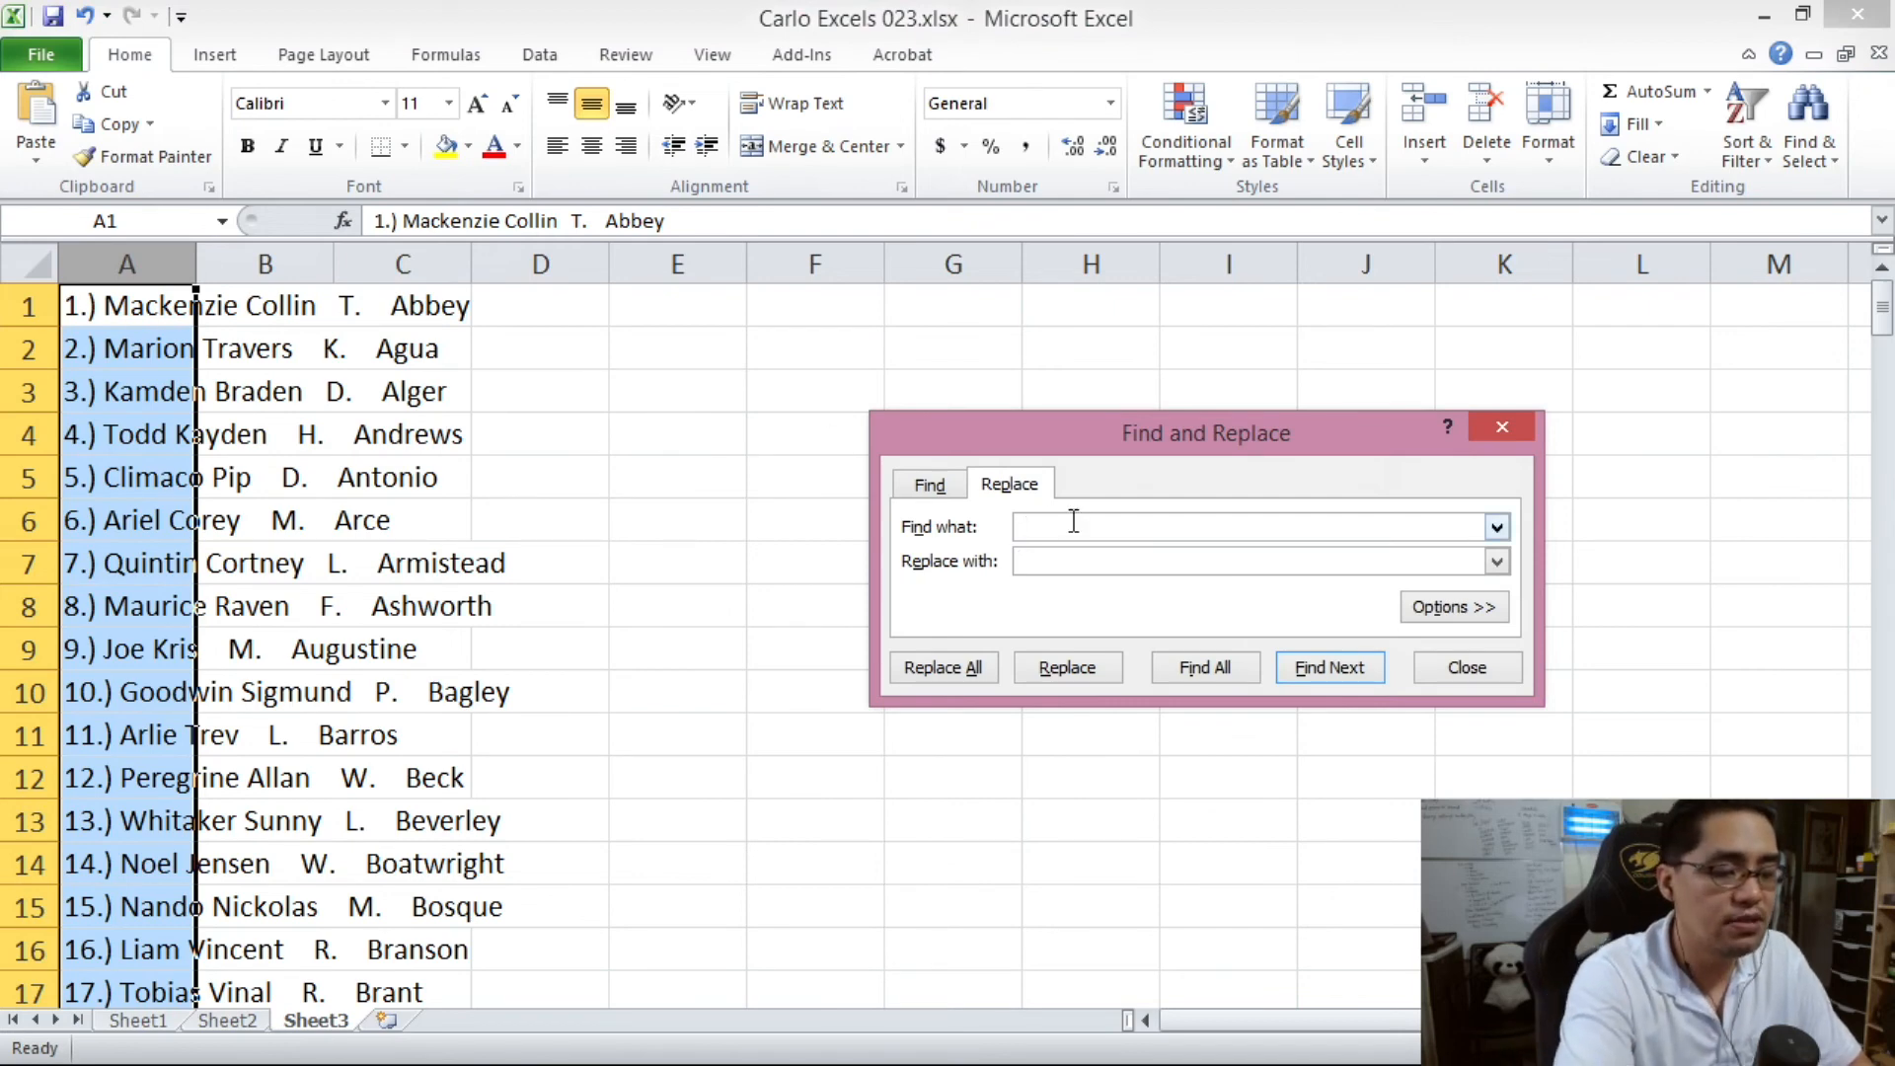
pyautogui.write('*.')
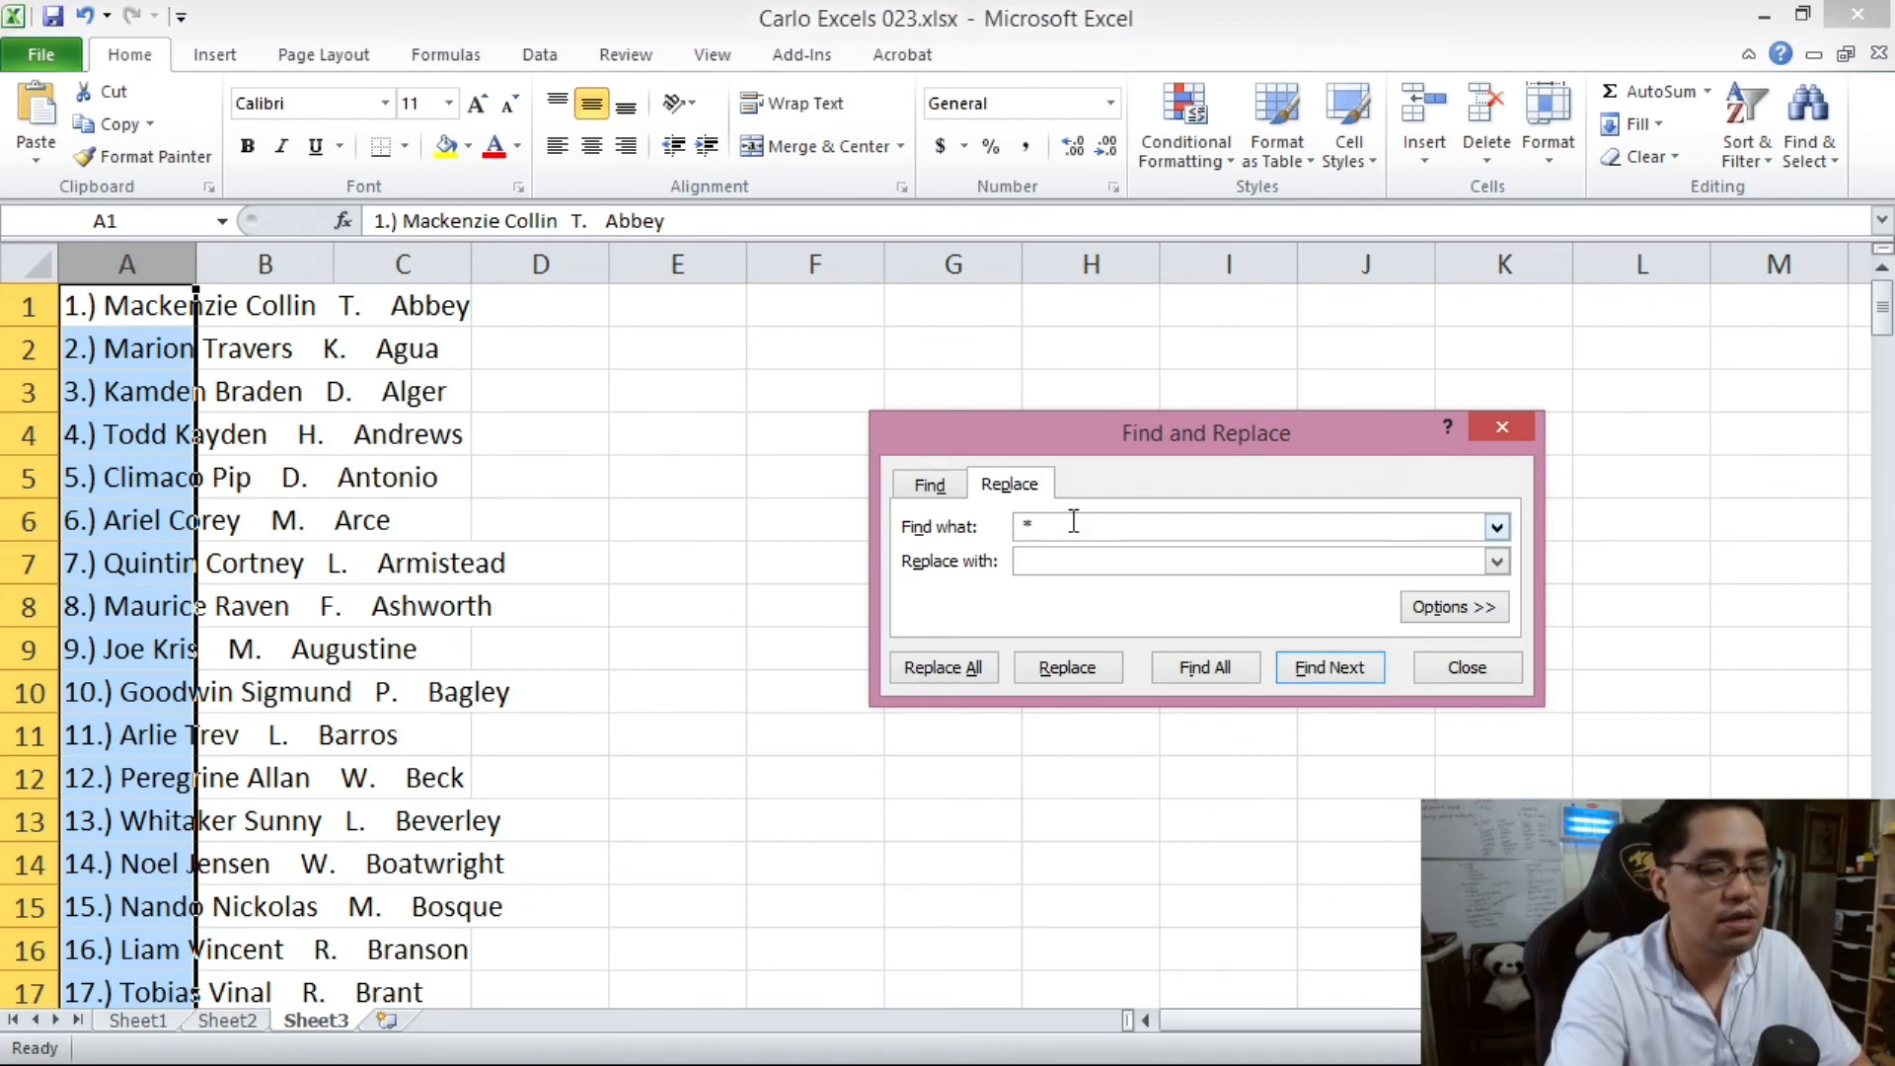
pyautogui.write(')')
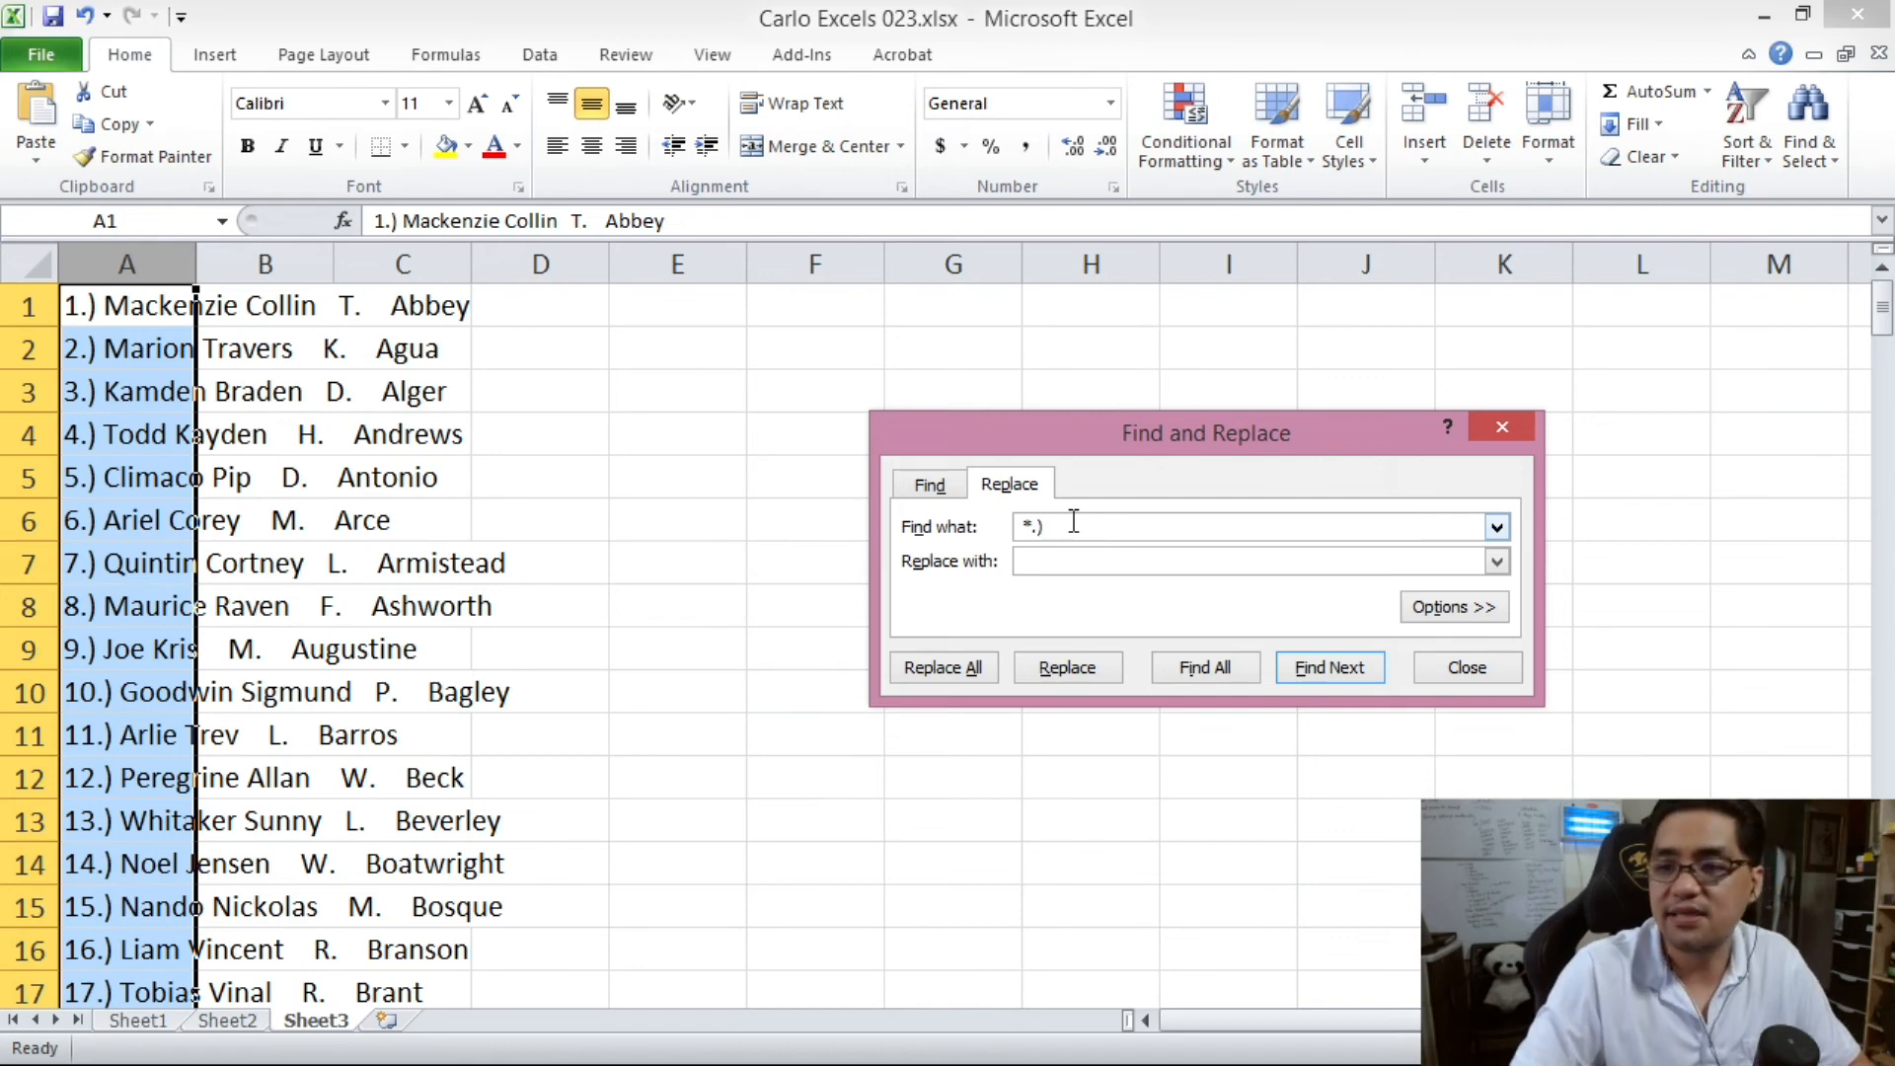
pyautogui.click(1028, 561)
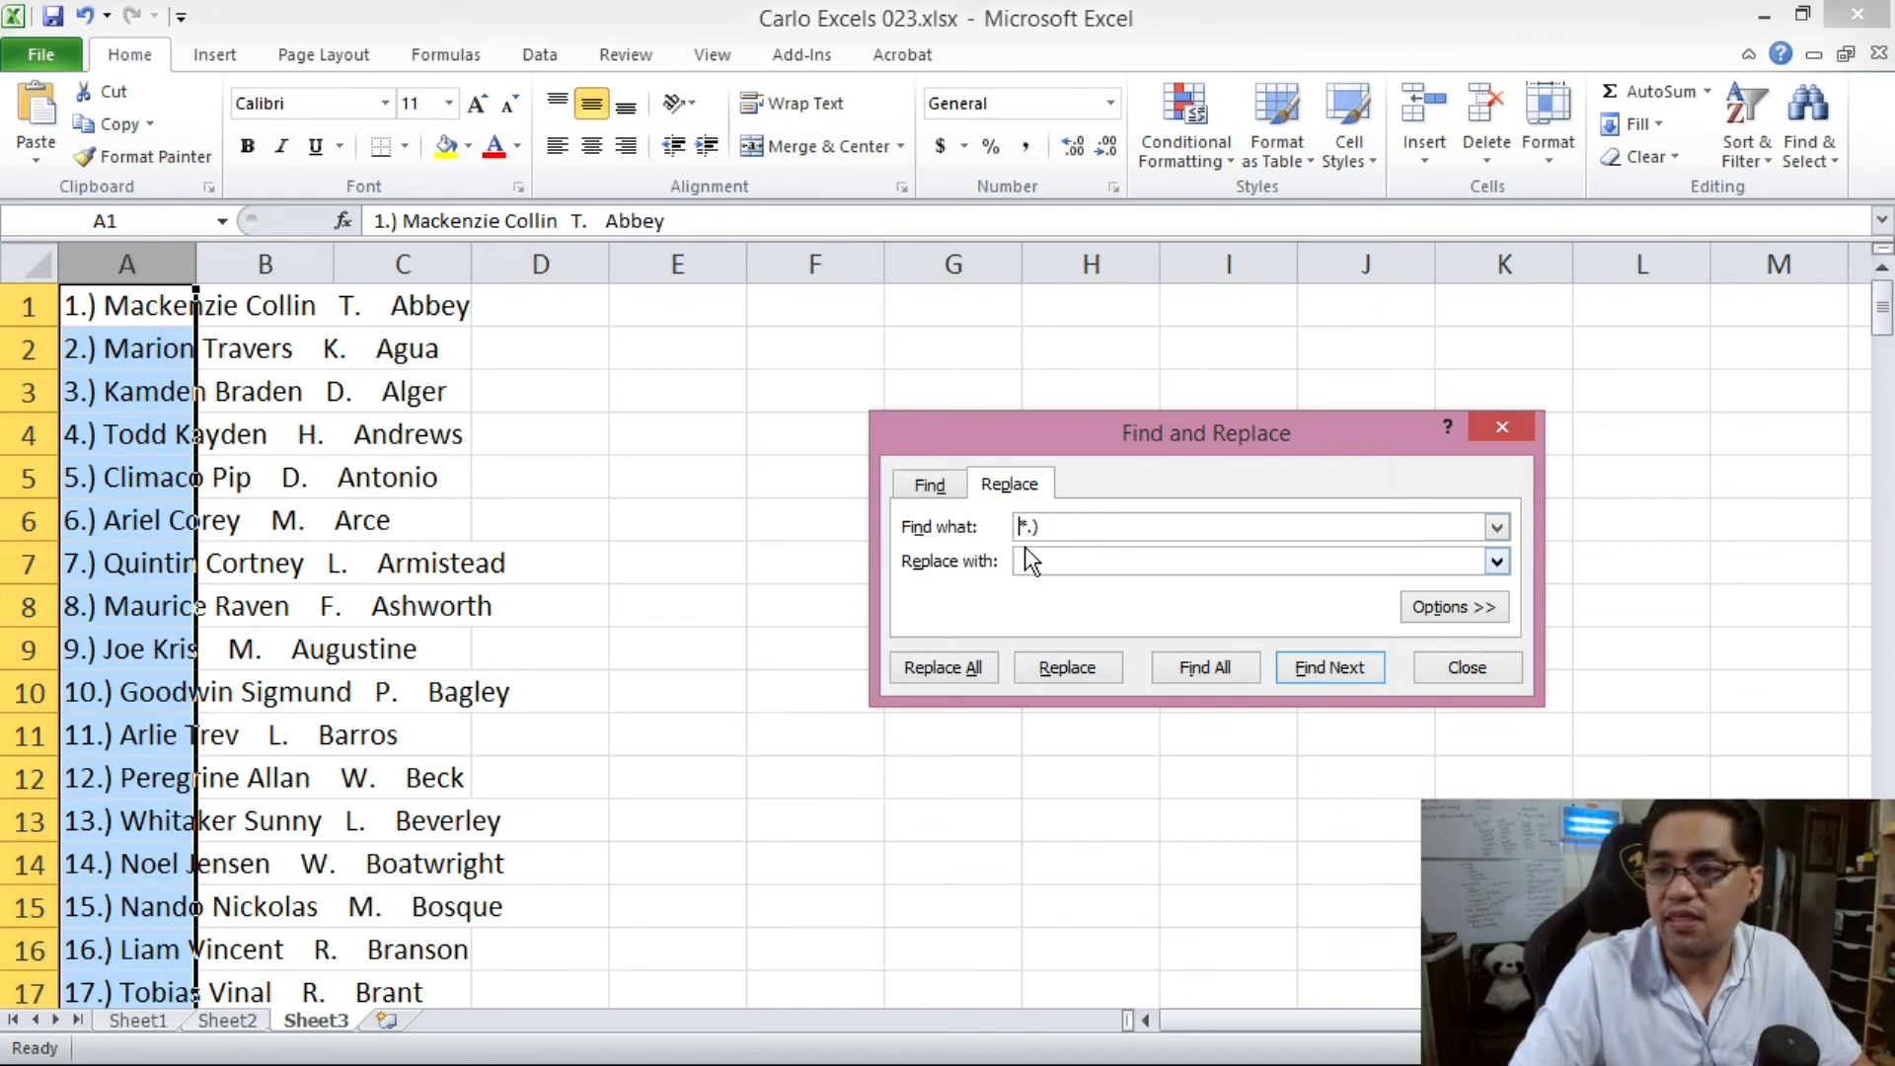
pyautogui.click(987, 668)
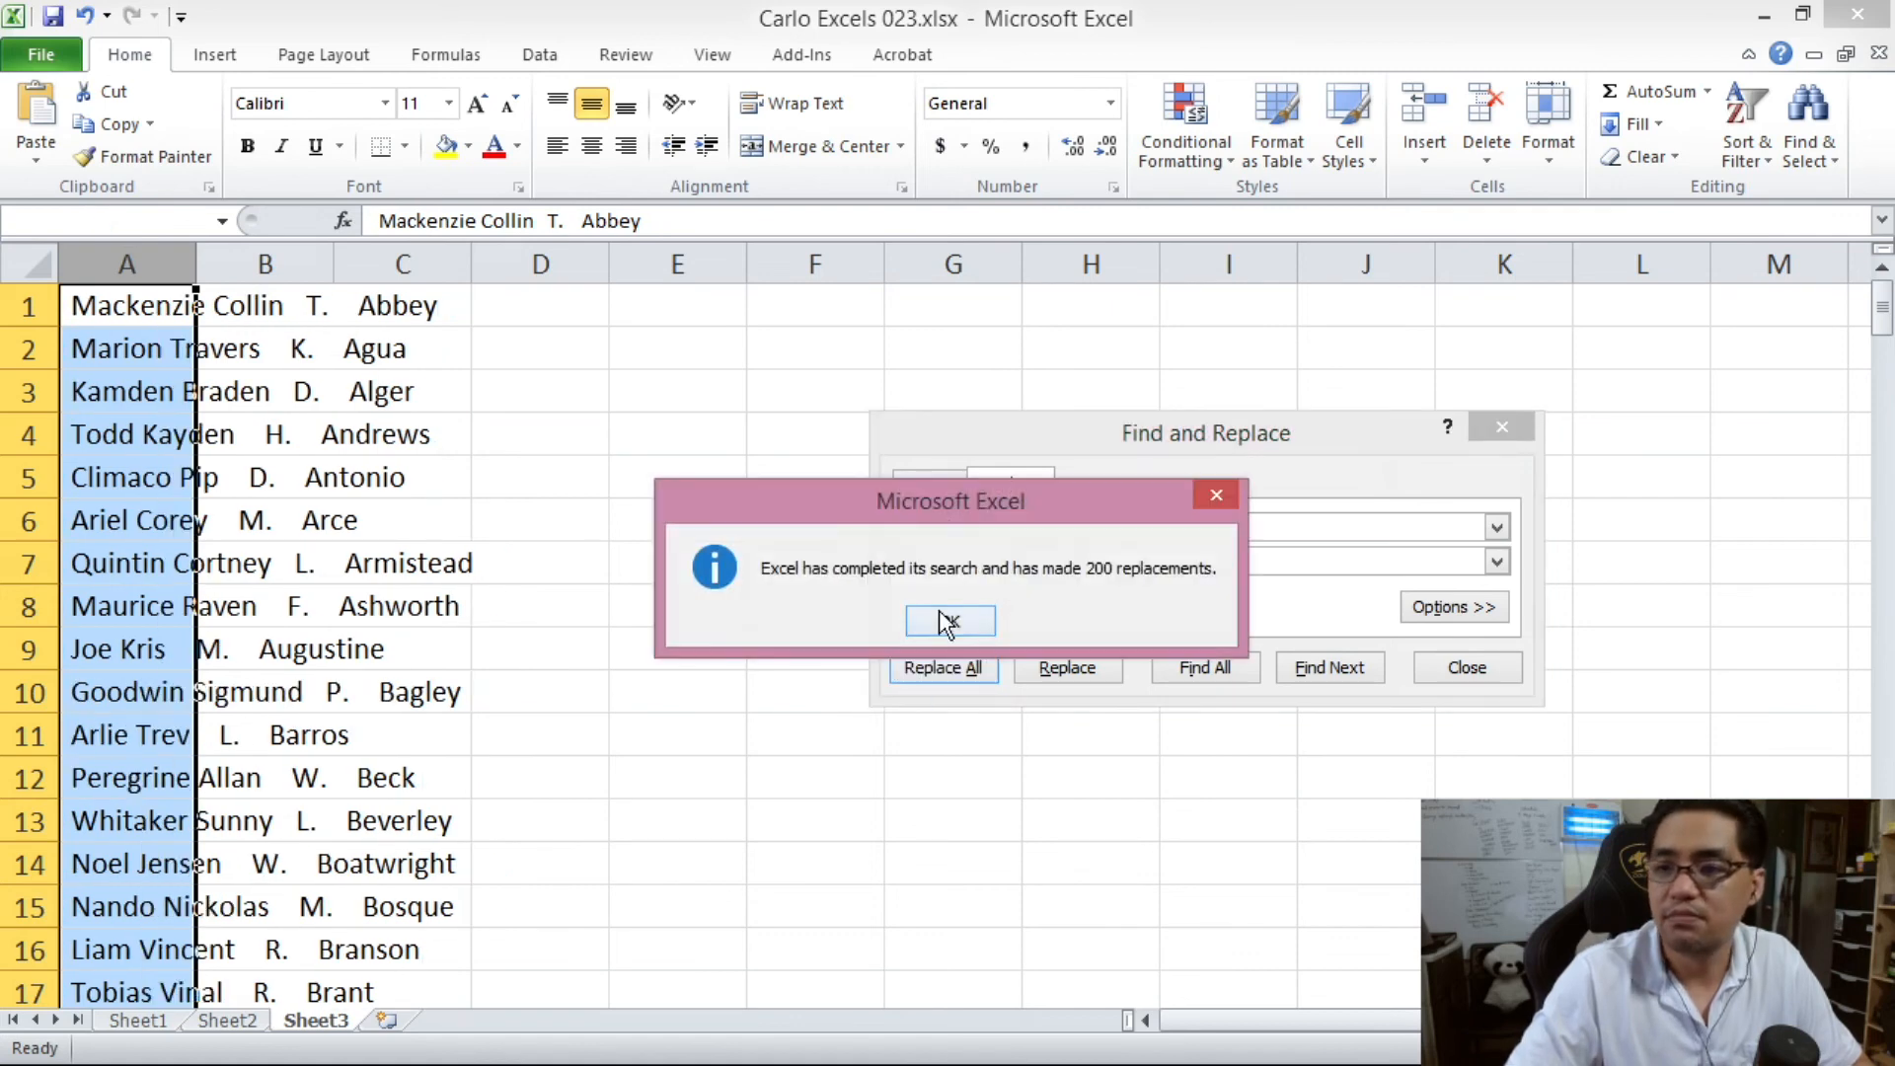
pyautogui.click(945, 622)
pyautogui.click(1465, 667)
pyautogui.scroll(-3, 268, 375)
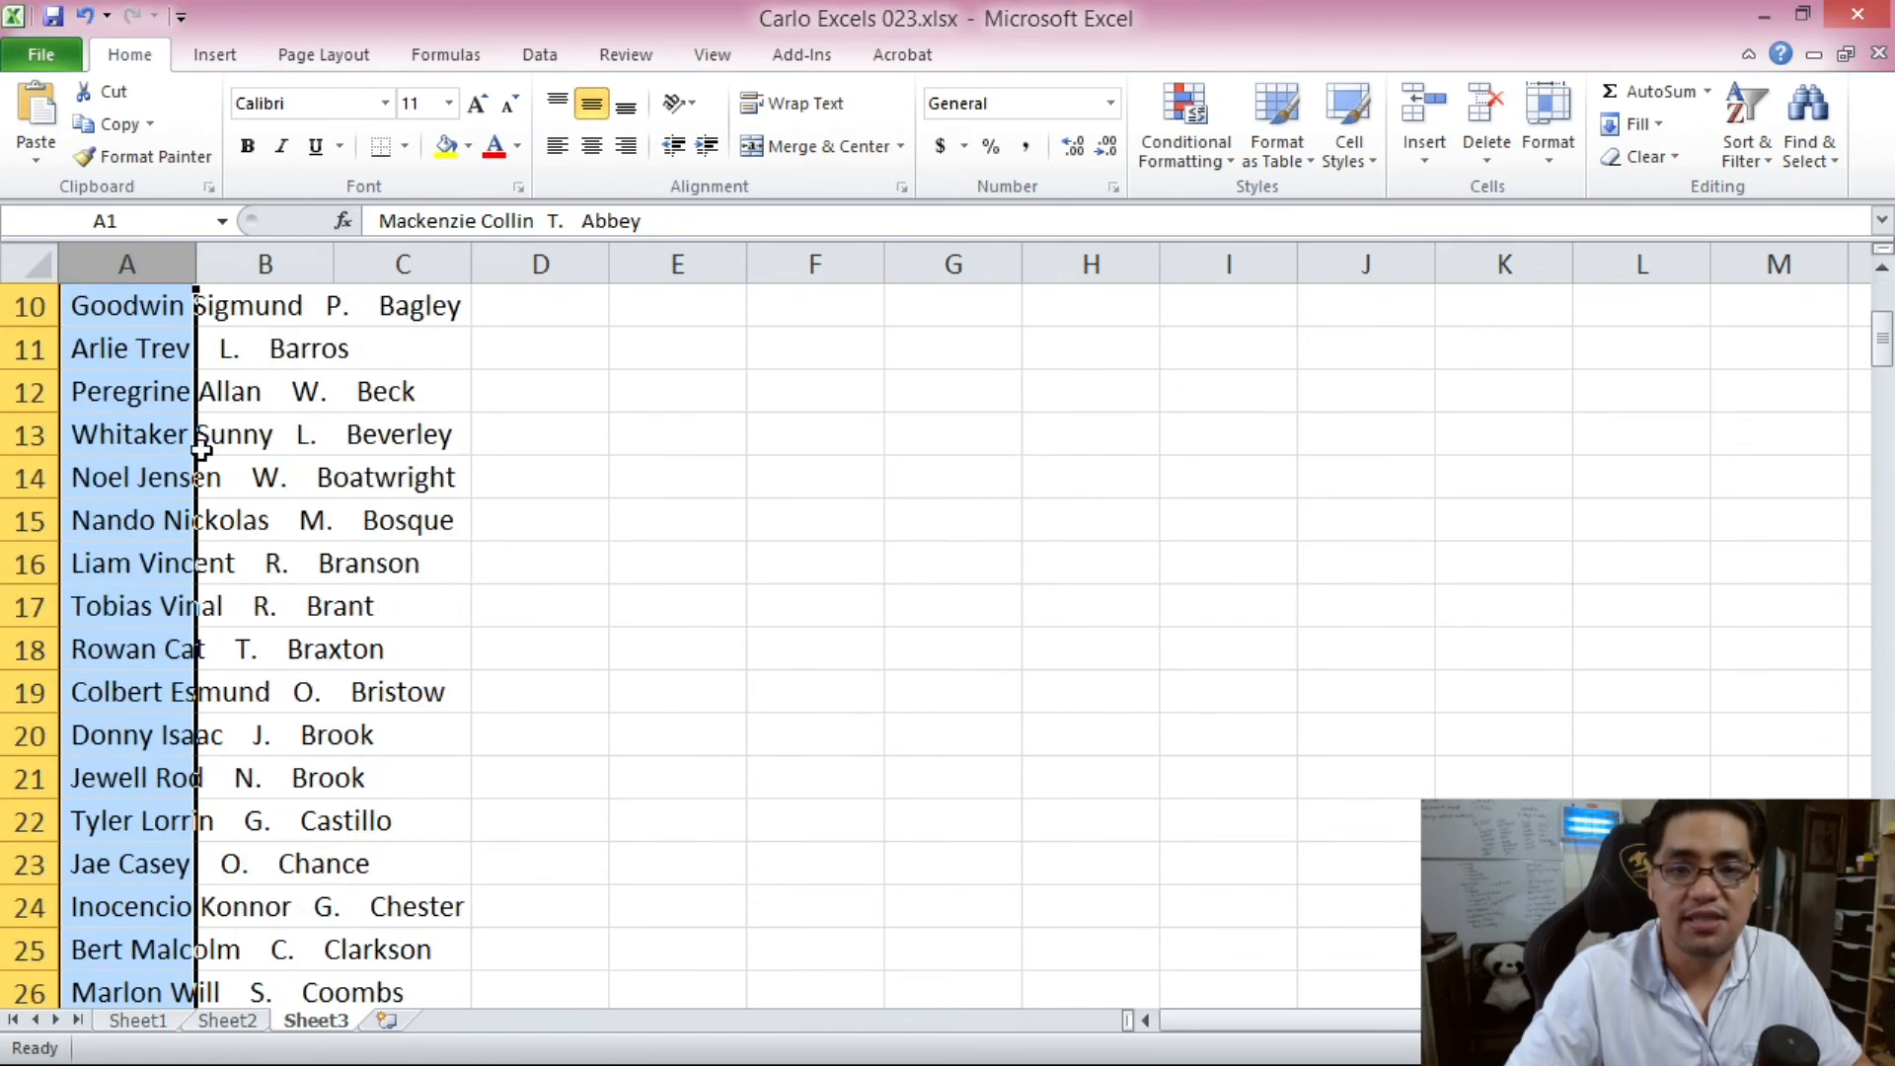
pyautogui.scroll(3, 219, 453)
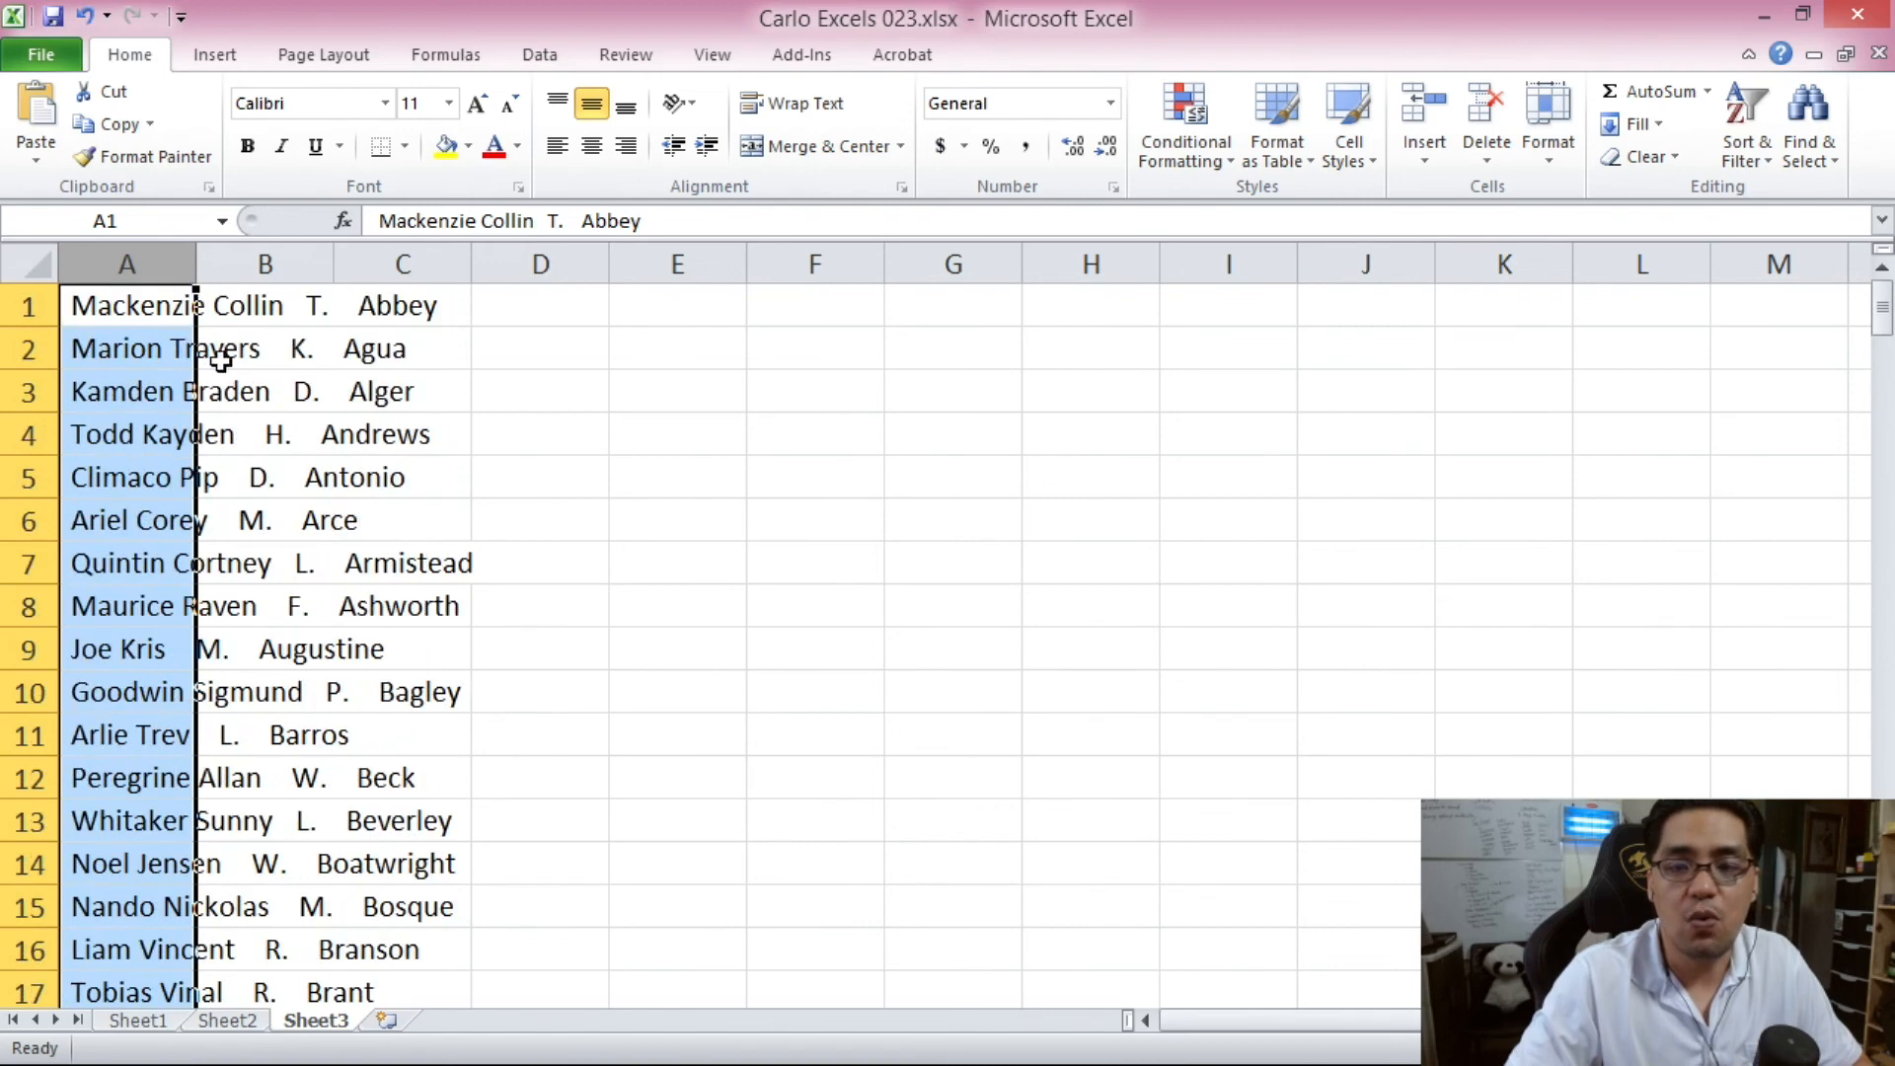
pyautogui.click(149, 314)
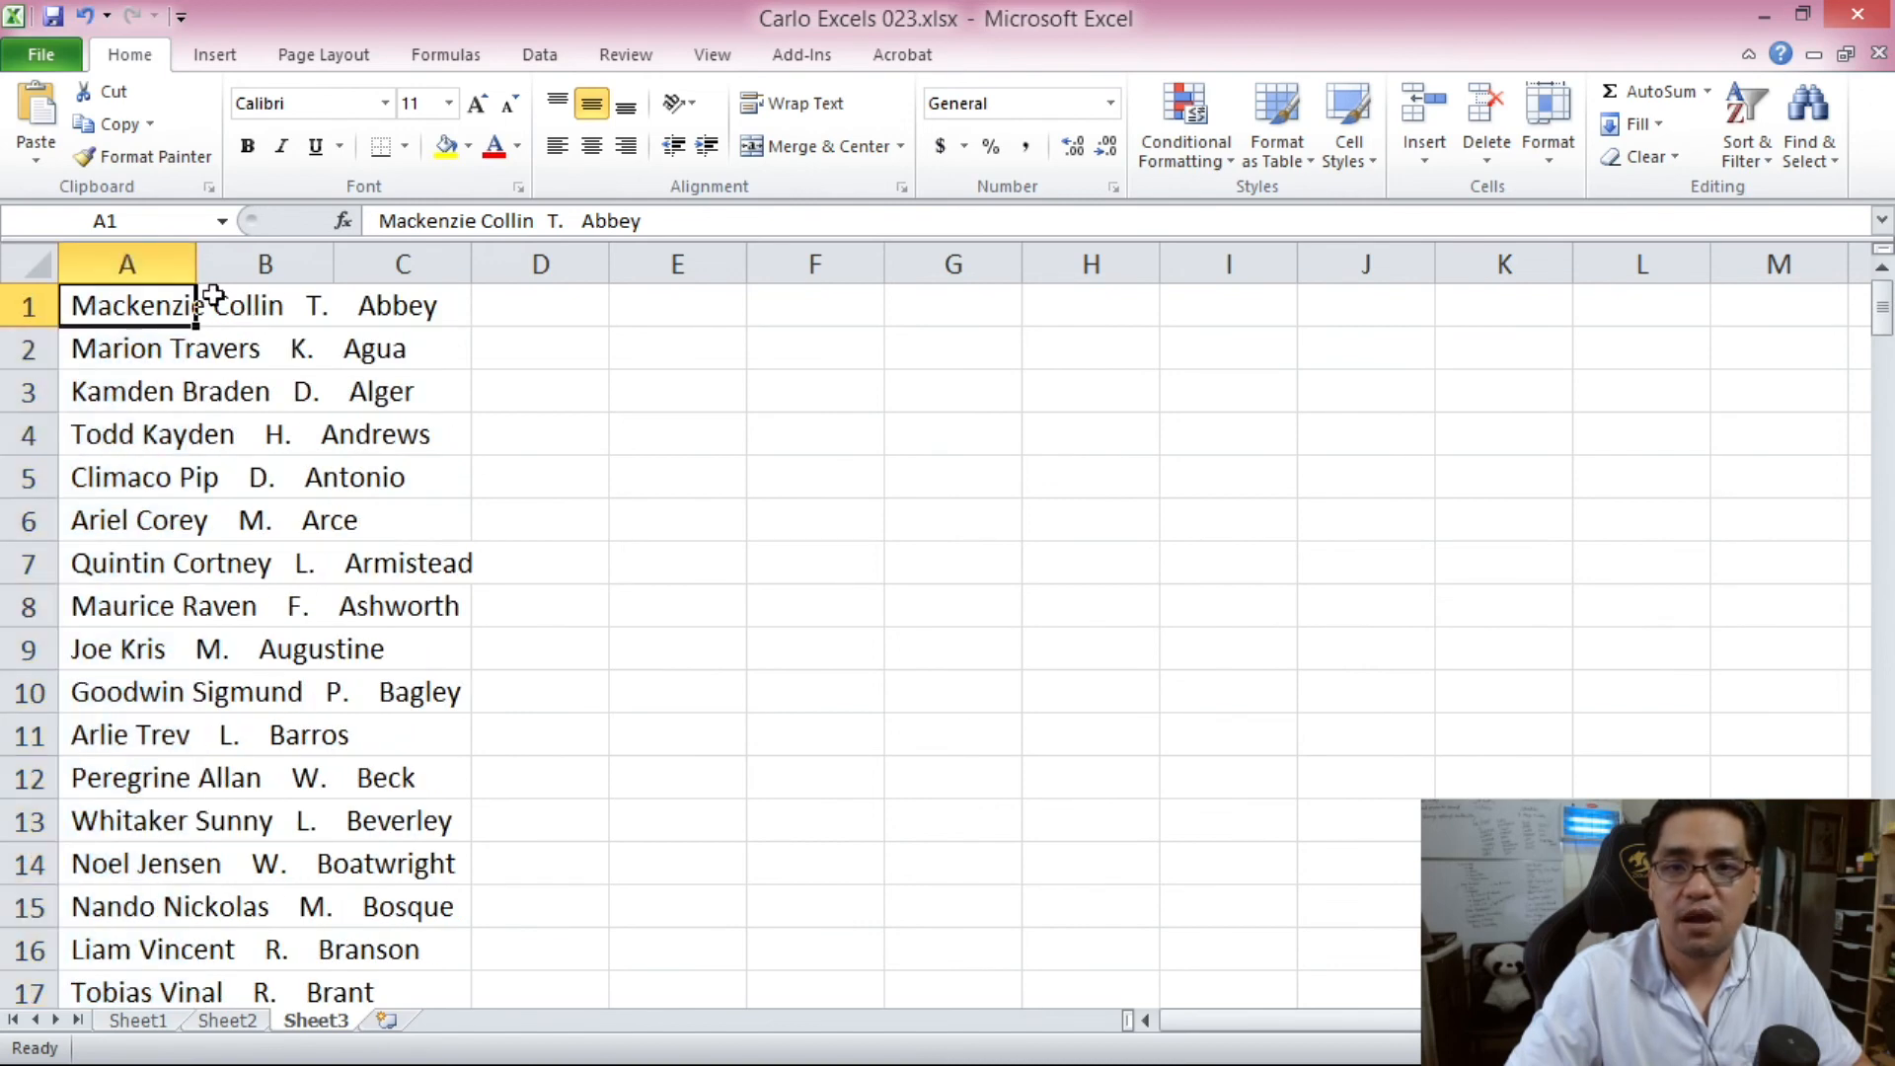
# Check the start of A1 for leading spaces and widen column A to fit the full names
pyautogui.click(382, 219)
pyautogui.press('Escape')
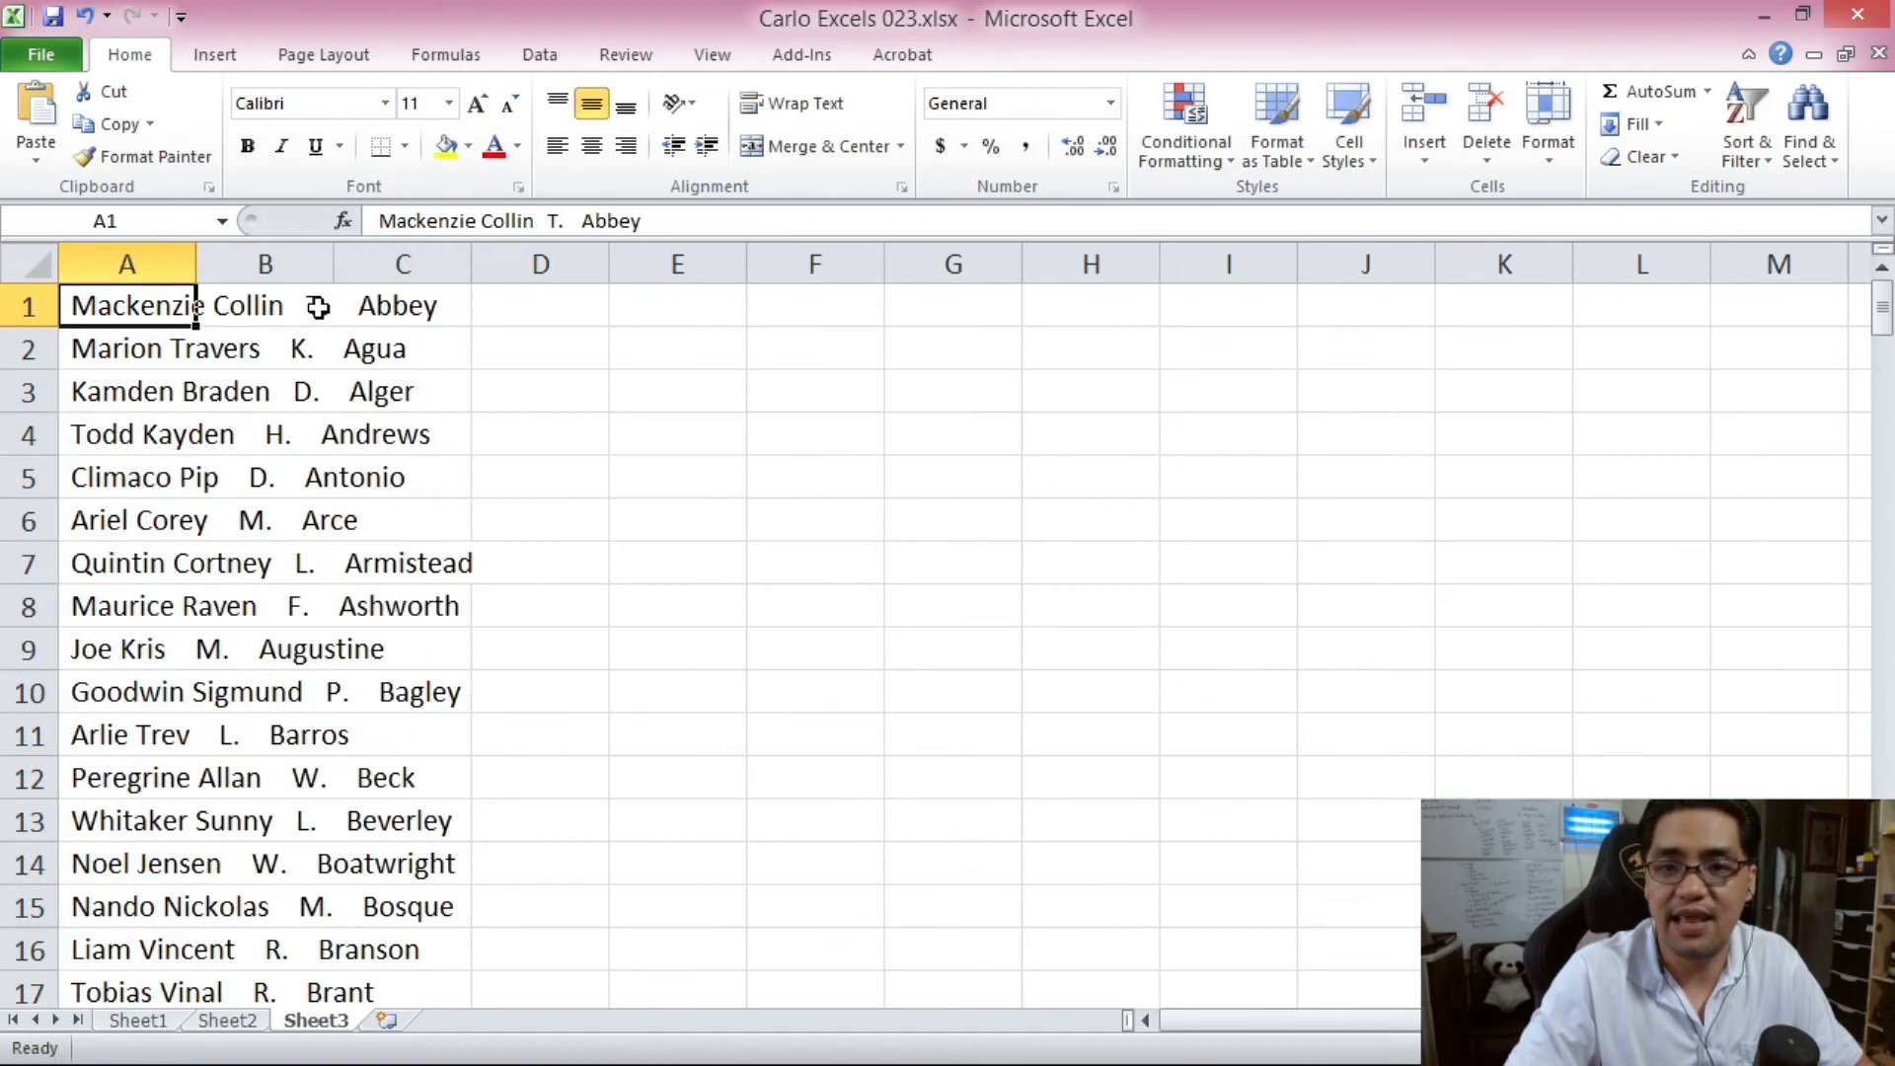
pyautogui.moveTo(197, 265); pyautogui.dragTo(536, 283)
# Enter =UPPER(TRIM(A1)) in B1 to strip the extra spaces from the first name and capitalize it
pyautogui.click(597, 309)
pyautogui.write('=UPPER(')
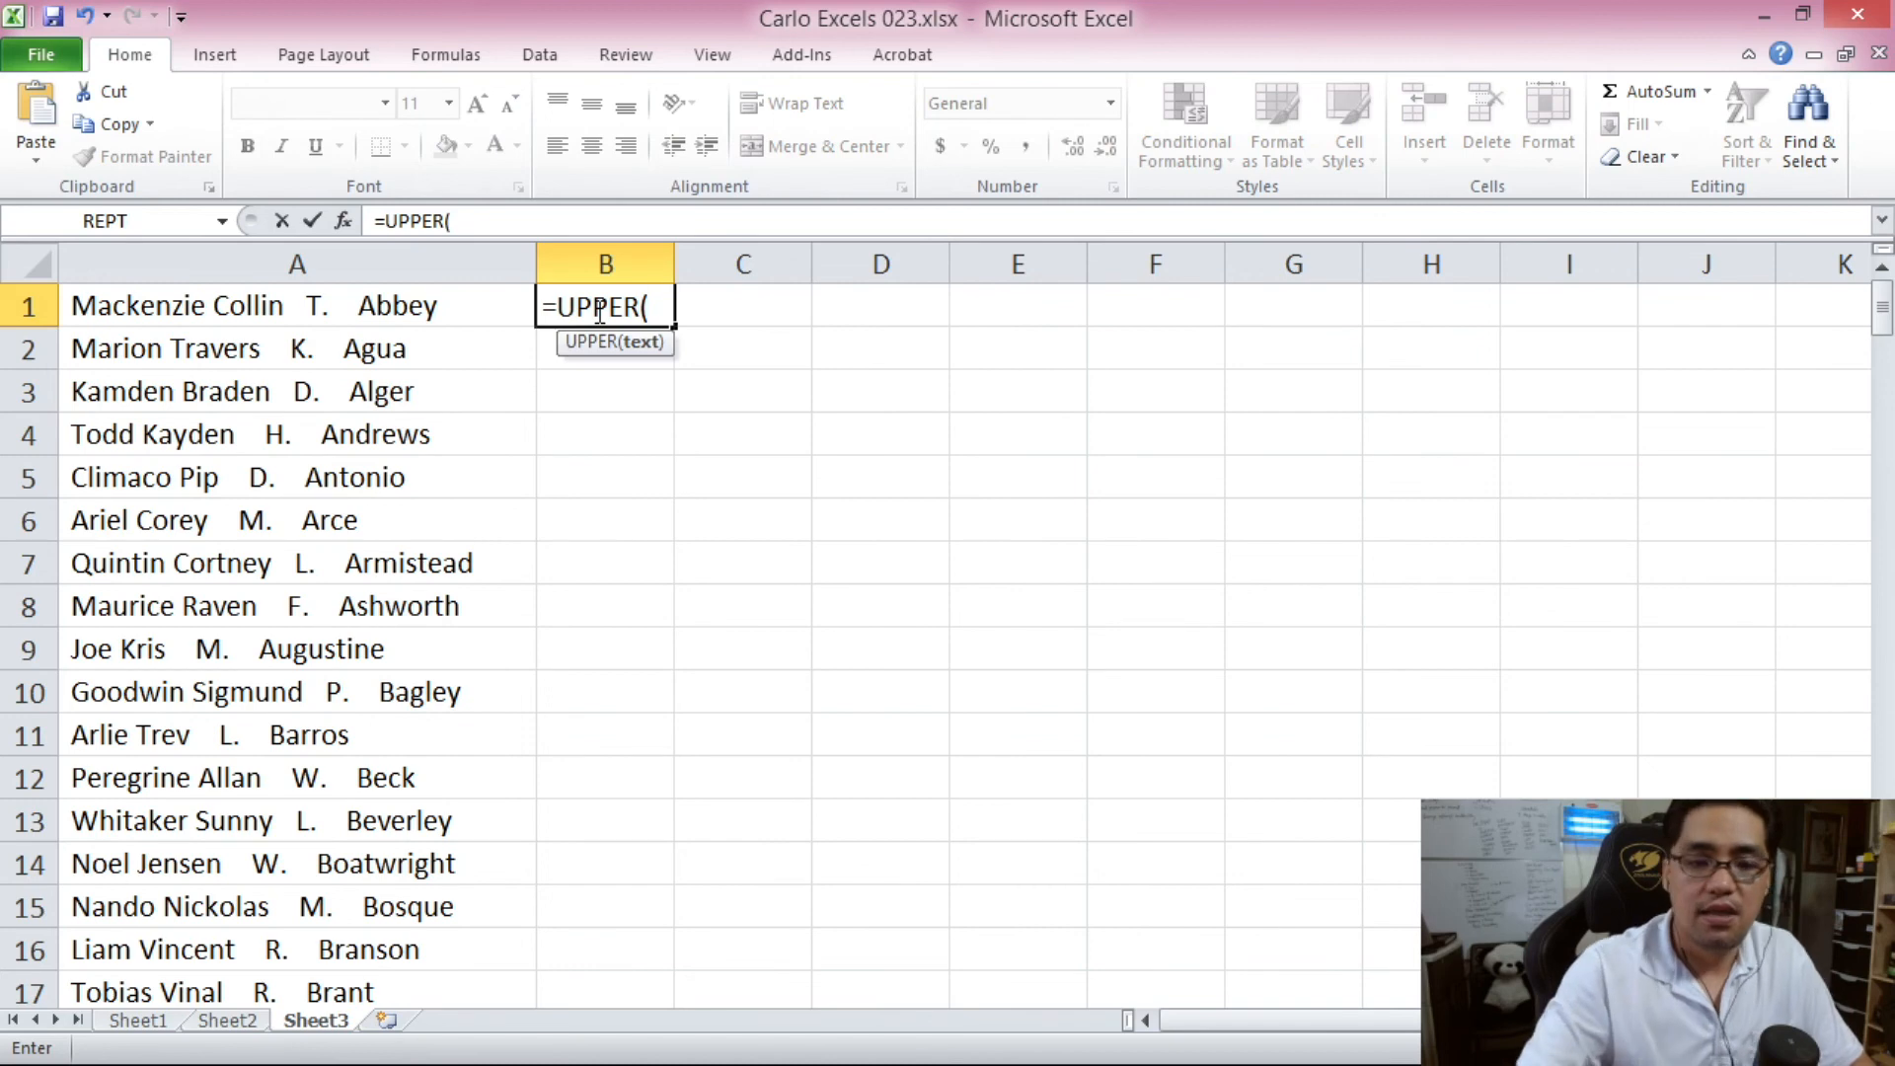
pyautogui.write('TRIM(')
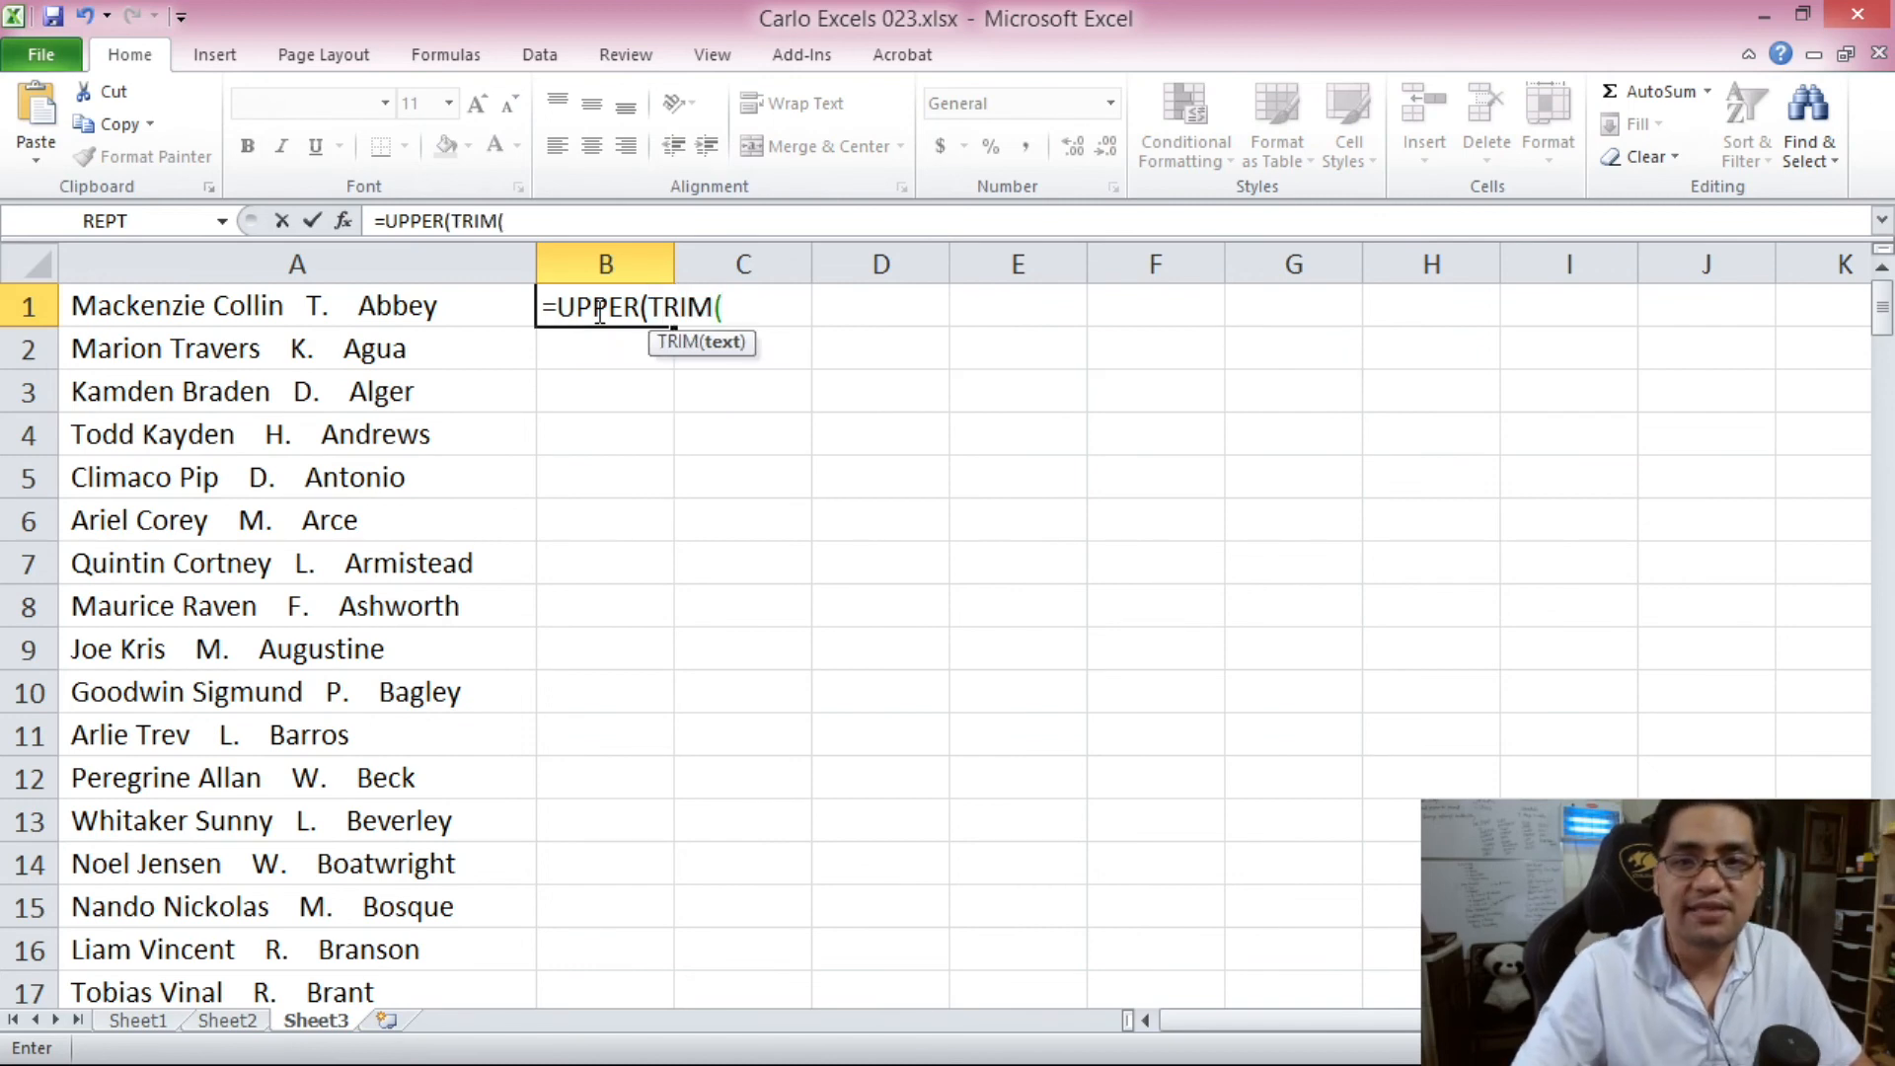
pyautogui.click(462, 305)
pyautogui.write(')')
pyautogui.press('Return')
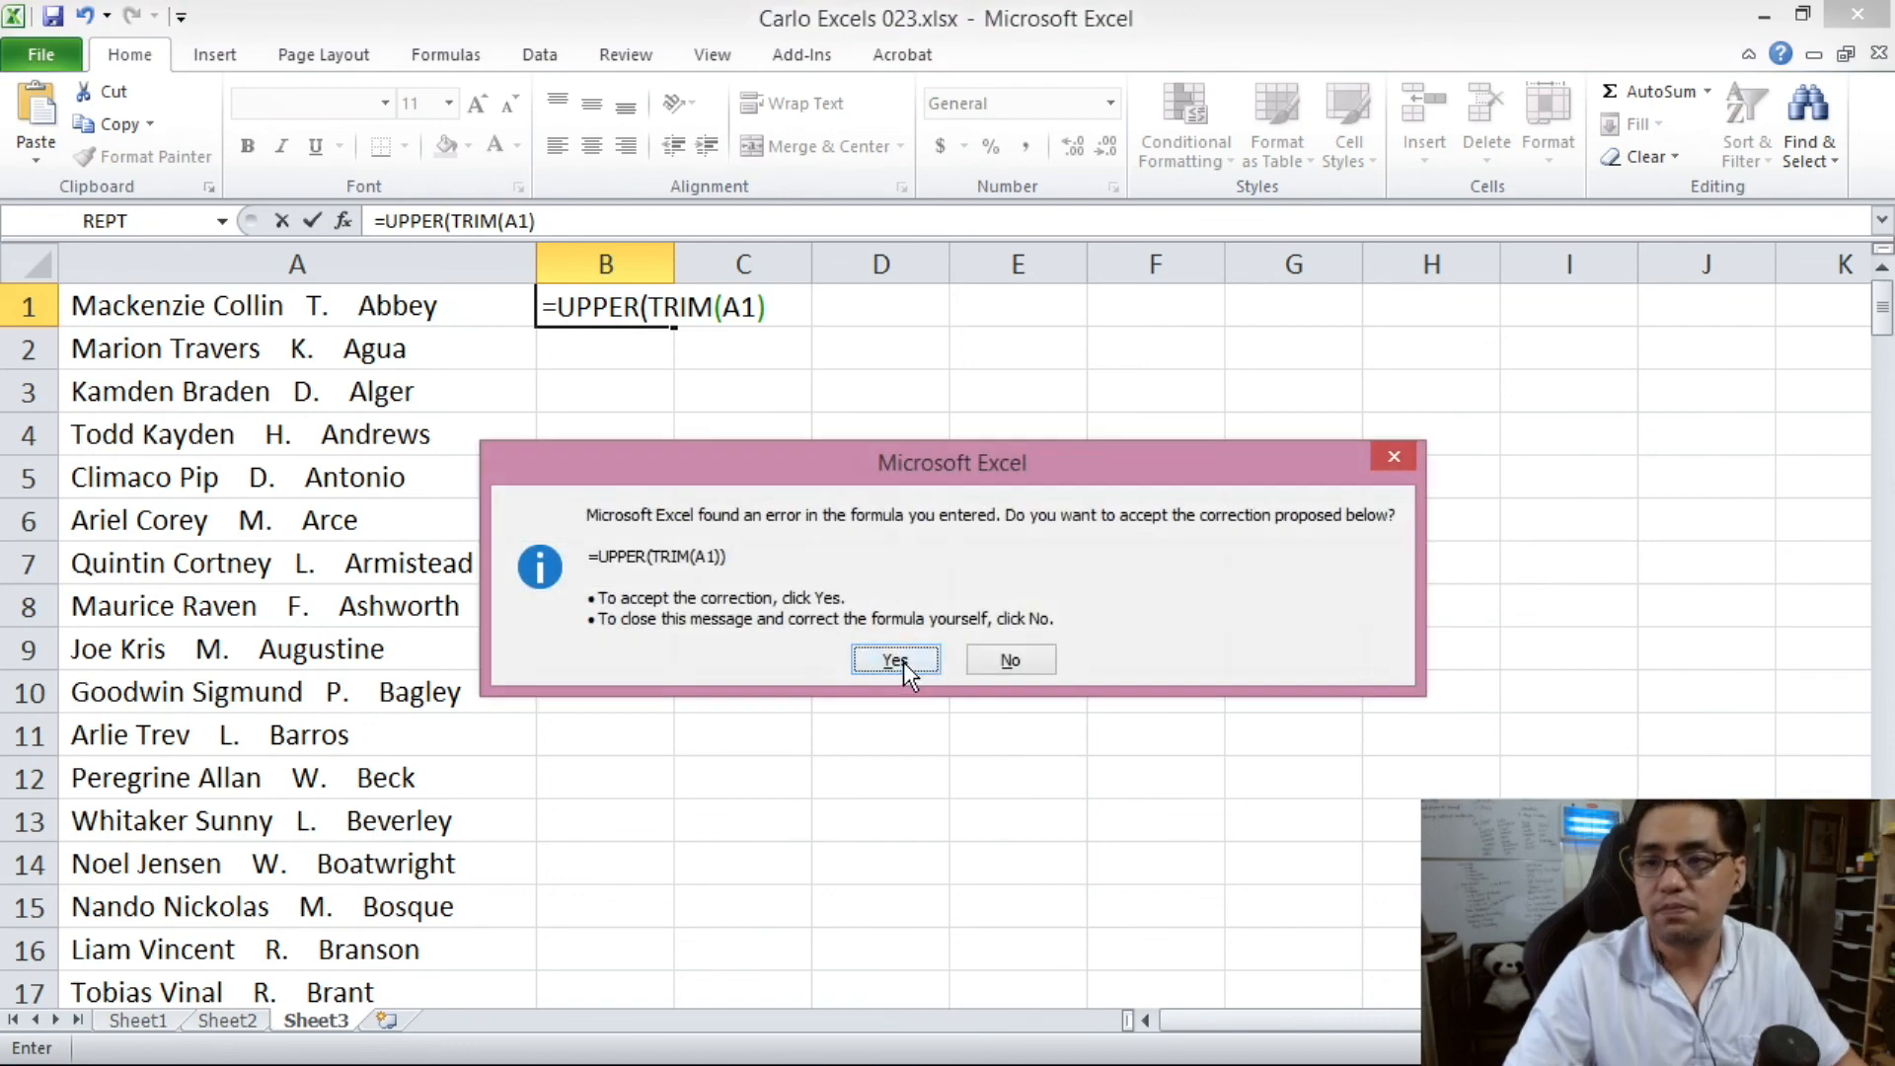
pyautogui.click(894, 660)
# Copy the B1 formula down column B through row 200 and check the cleaned names
pyautogui.click(661, 293)
pyautogui.hotkey('ctrl', 'c')
pyautogui.moveTo(1884, 320); pyautogui.dragTo(1885, 957)
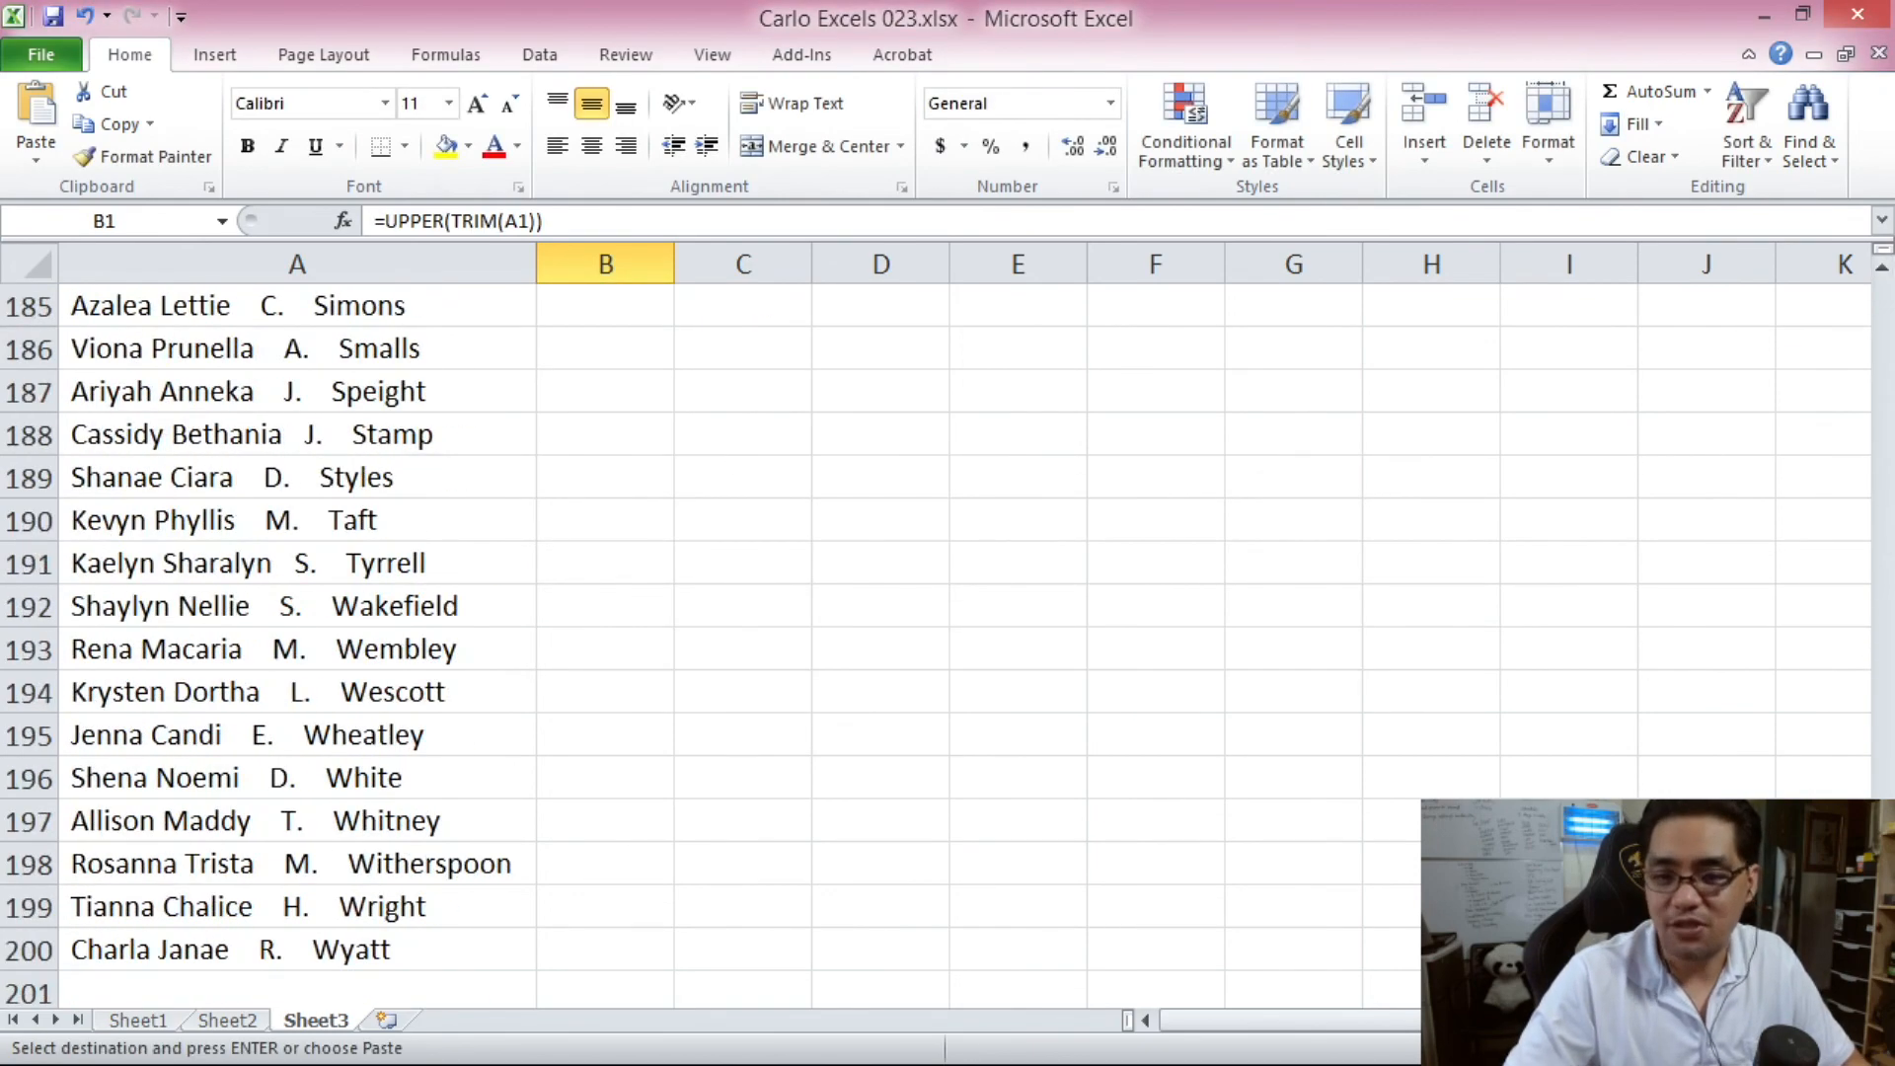
pyautogui.keyDown('shift'); pyautogui.click(624, 943); pyautogui.keyUp('shift')
pyautogui.hotkey('ctrl', 'v')
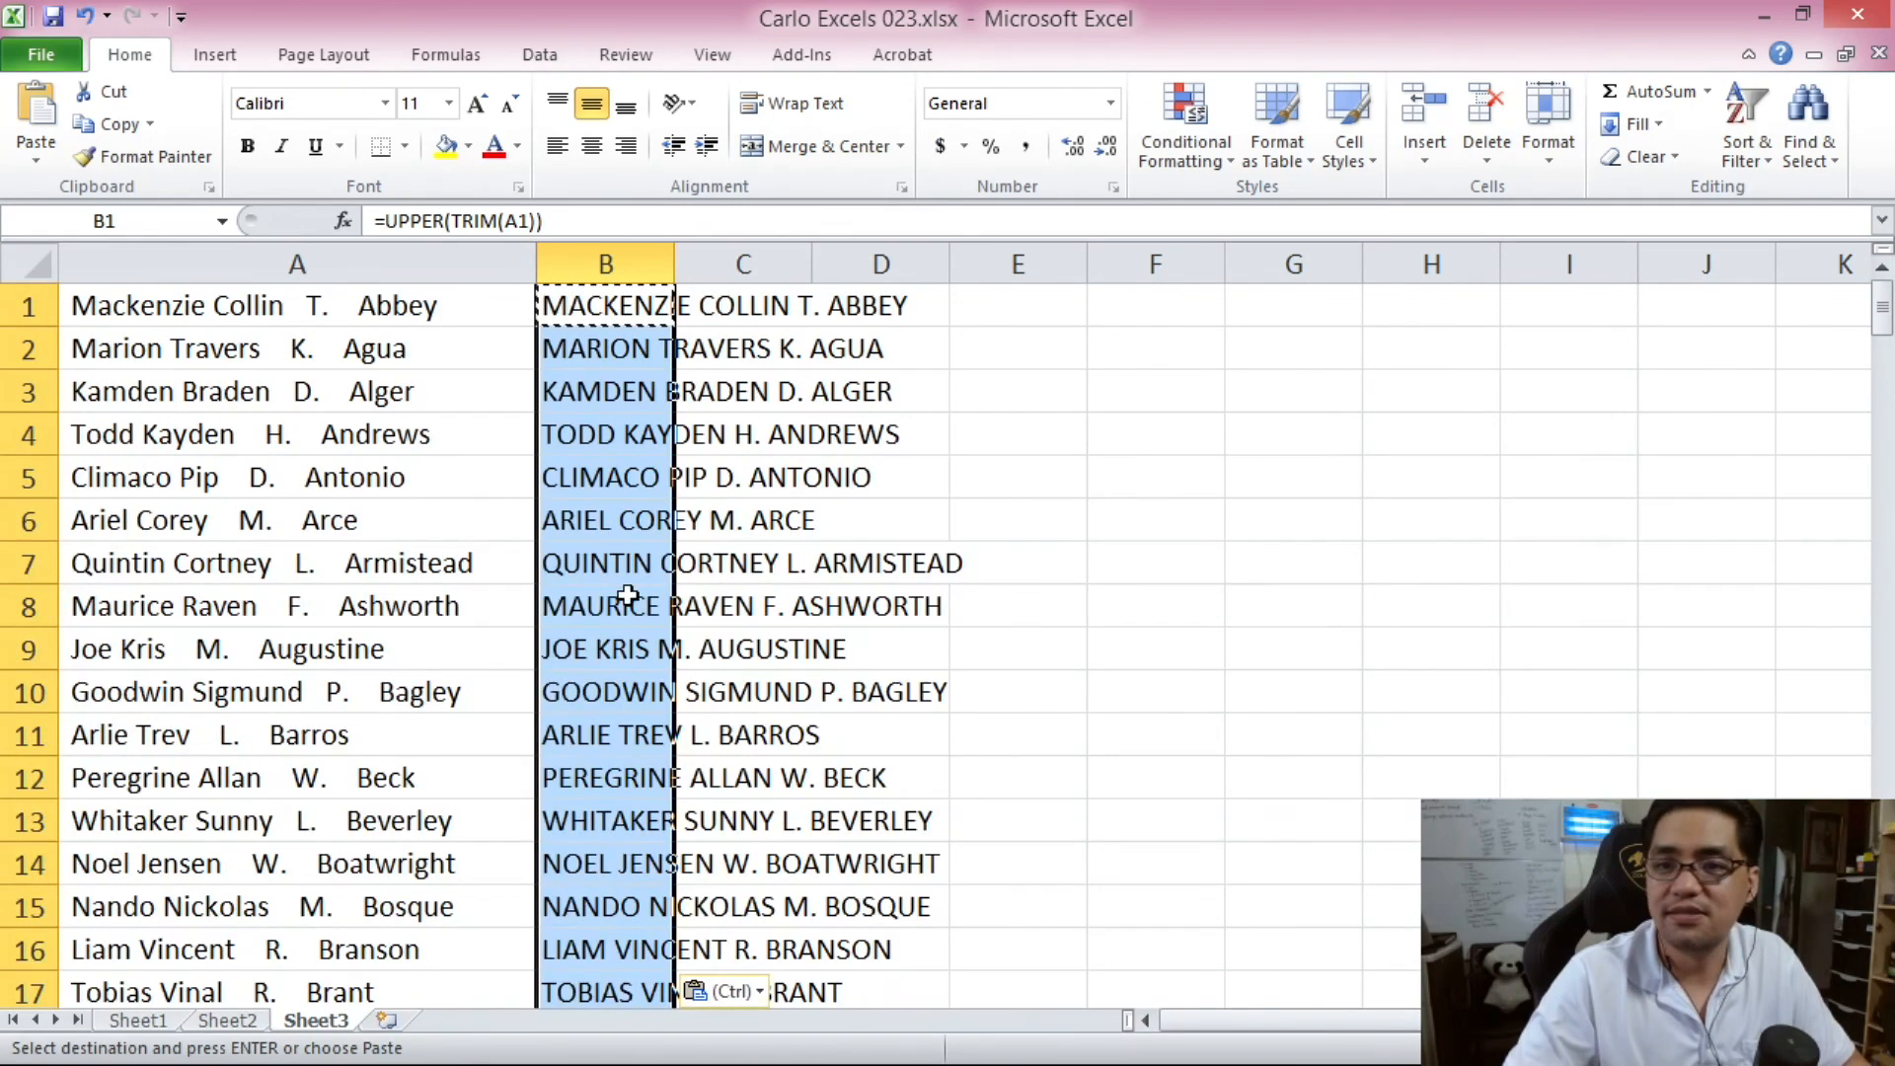
pyautogui.click(616, 537)
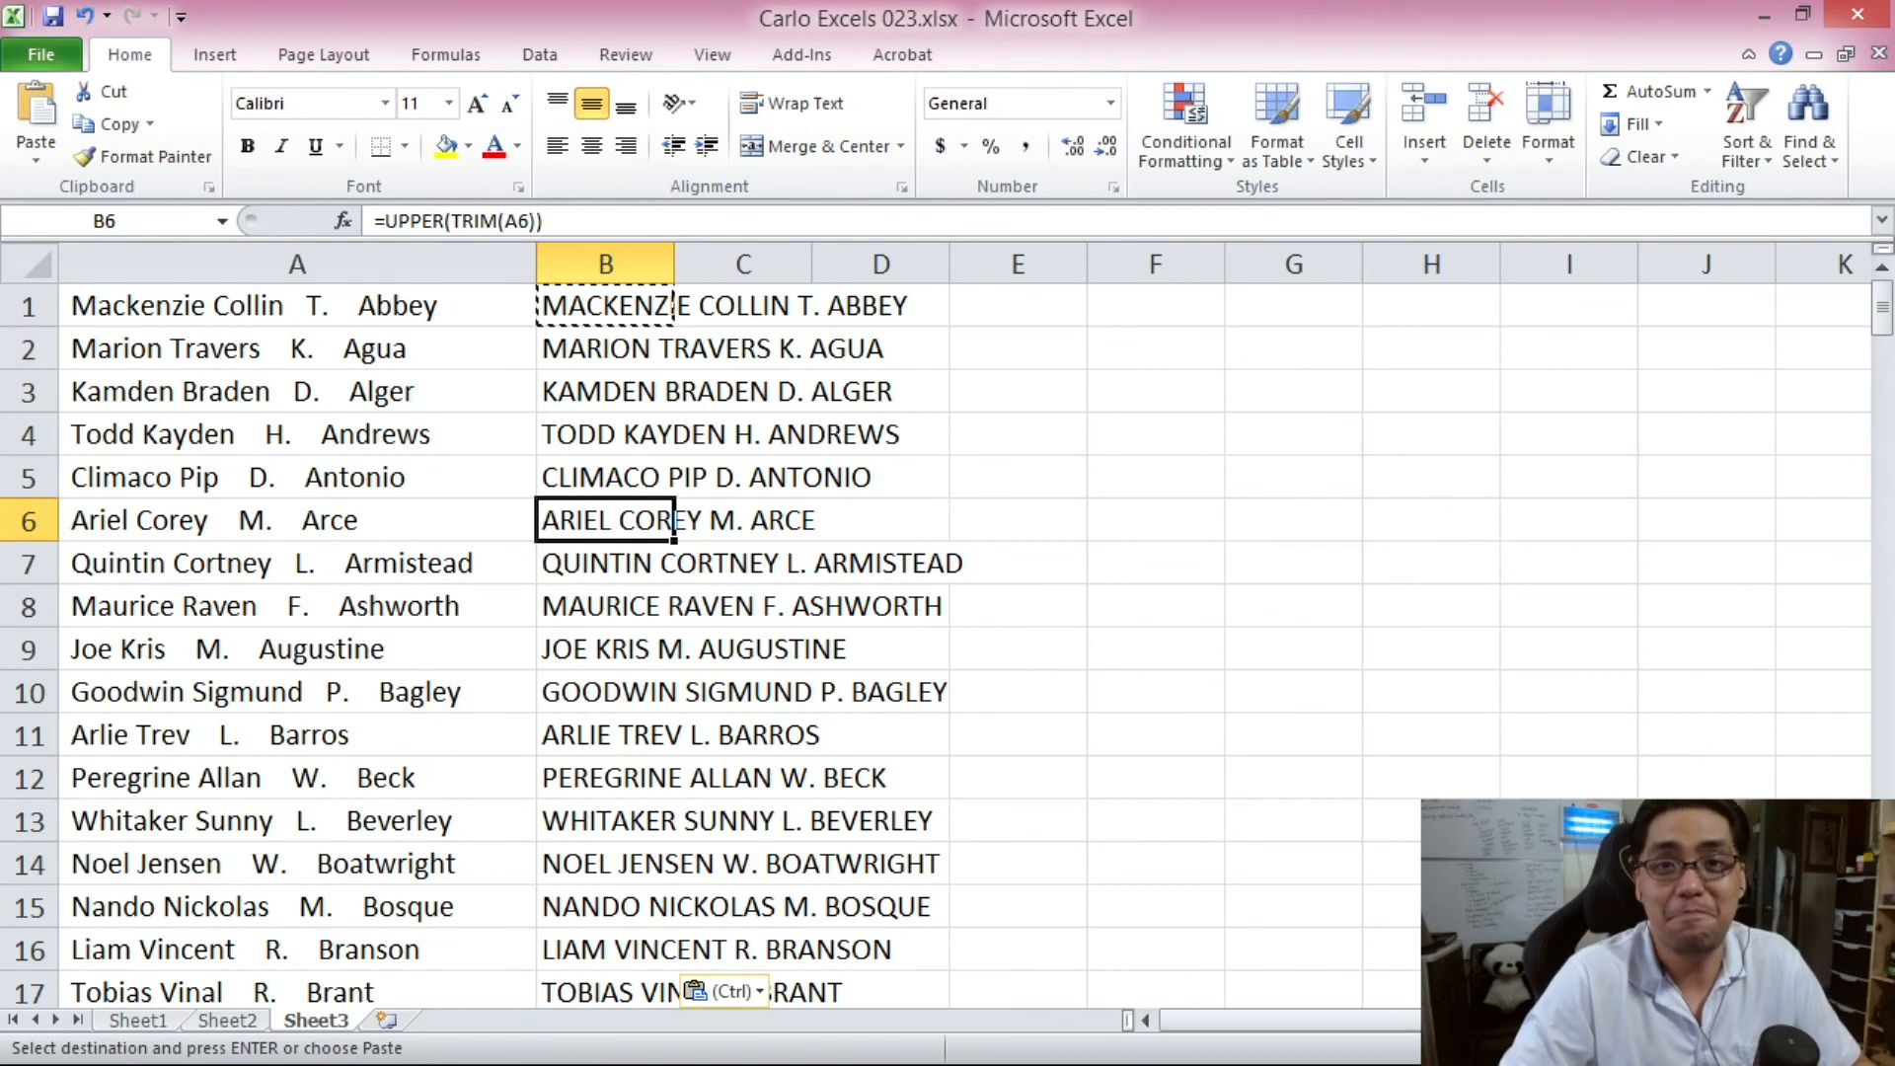
pyautogui.click(622, 308)
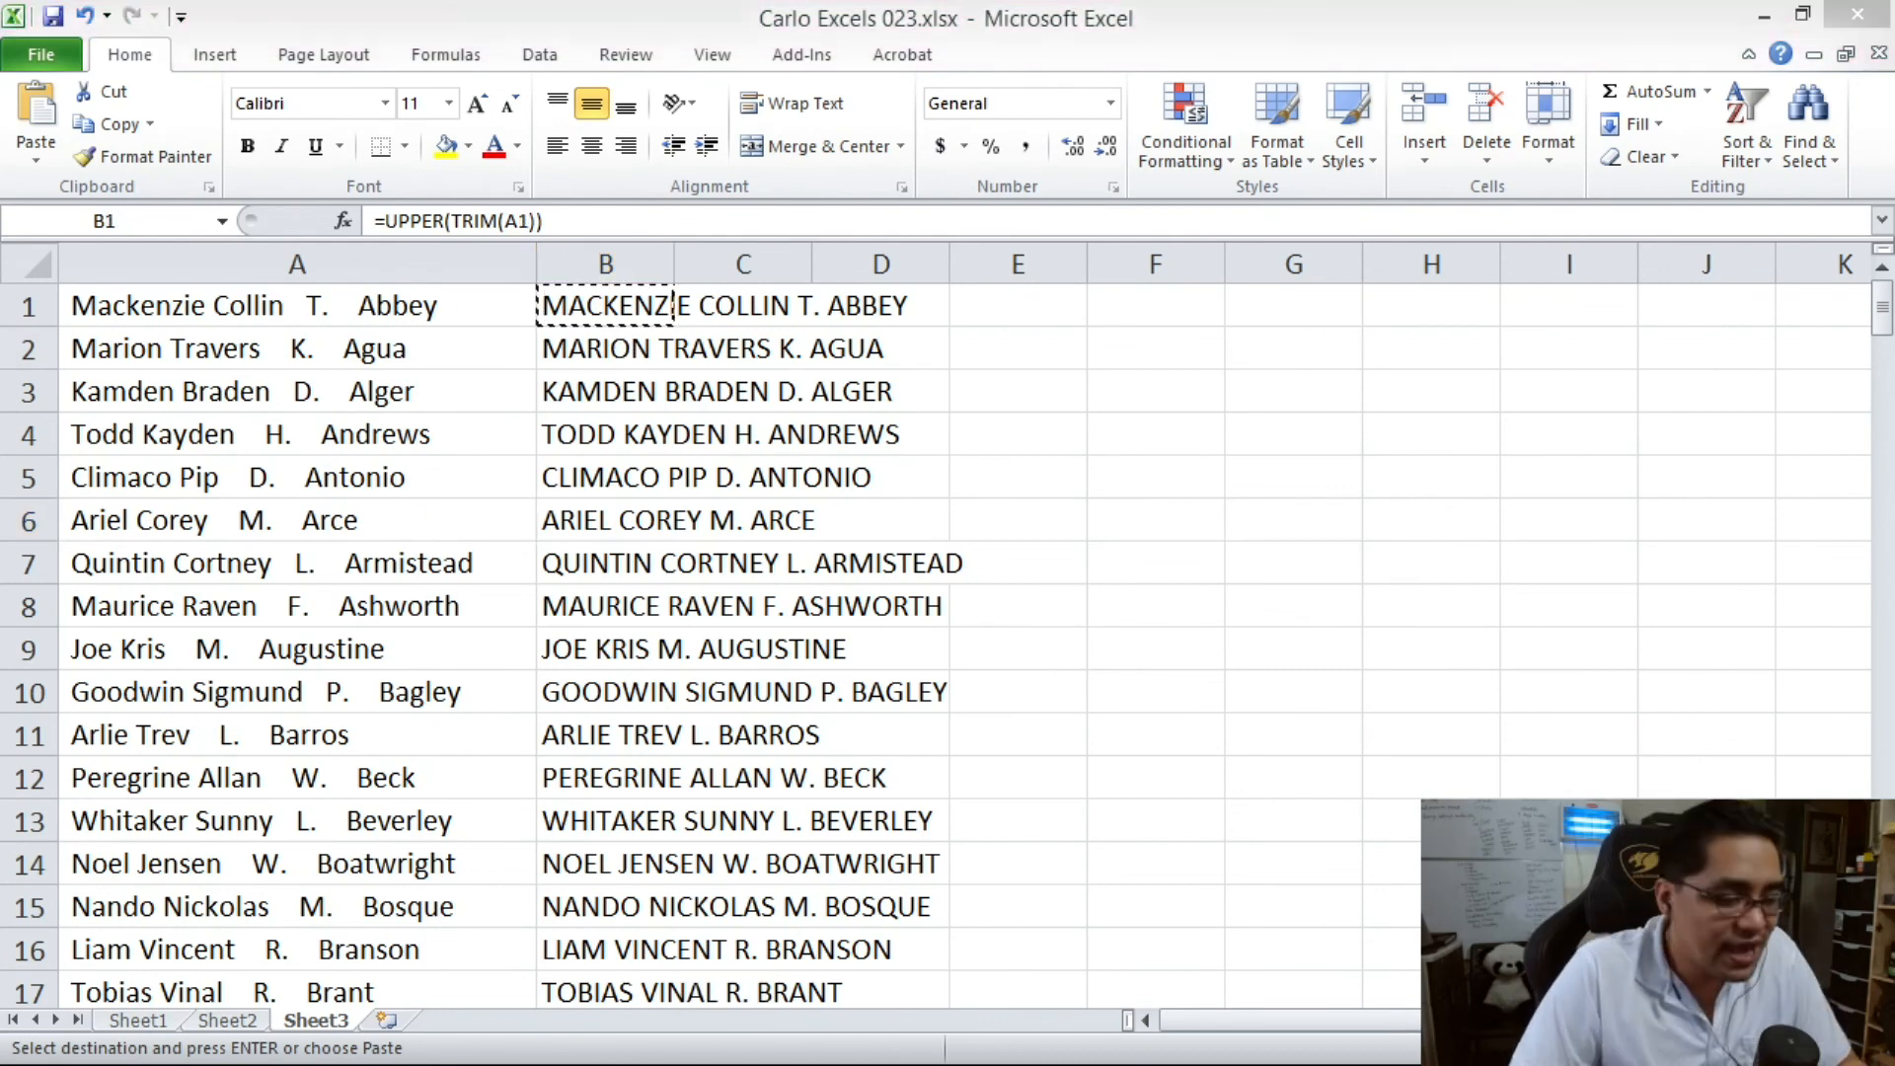